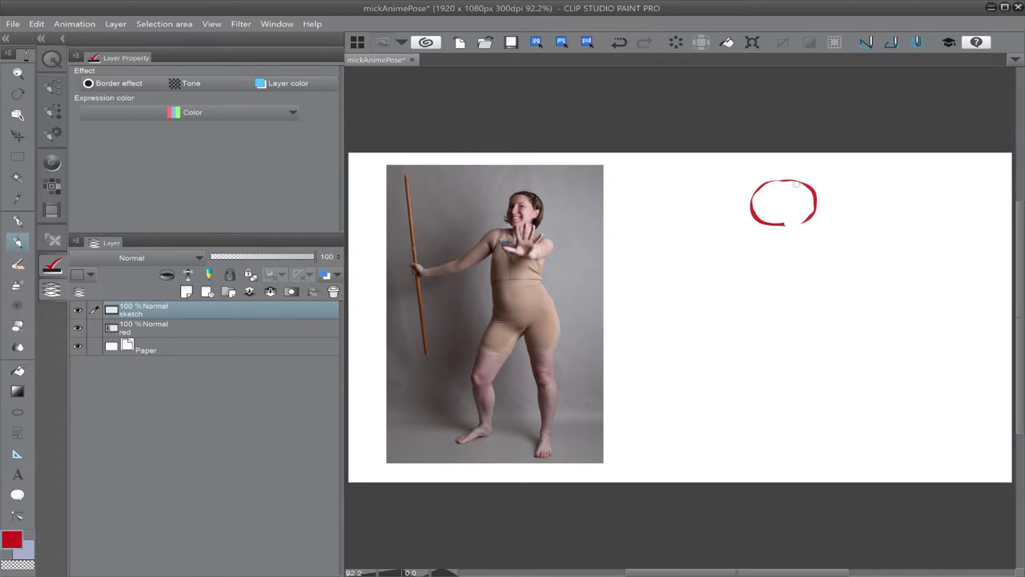
# Step: Sketch a red head oval with crossed centre and eye guidelines beside the reference photo, with stick lines for shoulders and spine
pyautogui.moveTo(802, 188); pyautogui.dragTo(809, 224)
pyautogui.moveTo(786, 164); pyautogui.dragTo(775, 244)
pyautogui.moveTo(750, 210)
pyautogui.mouseDown()
pyautogui.moveTo(750, 241)
pyautogui.moveTo(771, 270)
pyautogui.mouseUp()
pyautogui.moveTo(765, 268); pyautogui.dragTo(812, 243)
pyautogui.moveTo(813, 200)
pyautogui.mouseDown()
pyautogui.moveTo(801, 258)
pyautogui.moveTo(779, 277)
pyautogui.mouseUp()
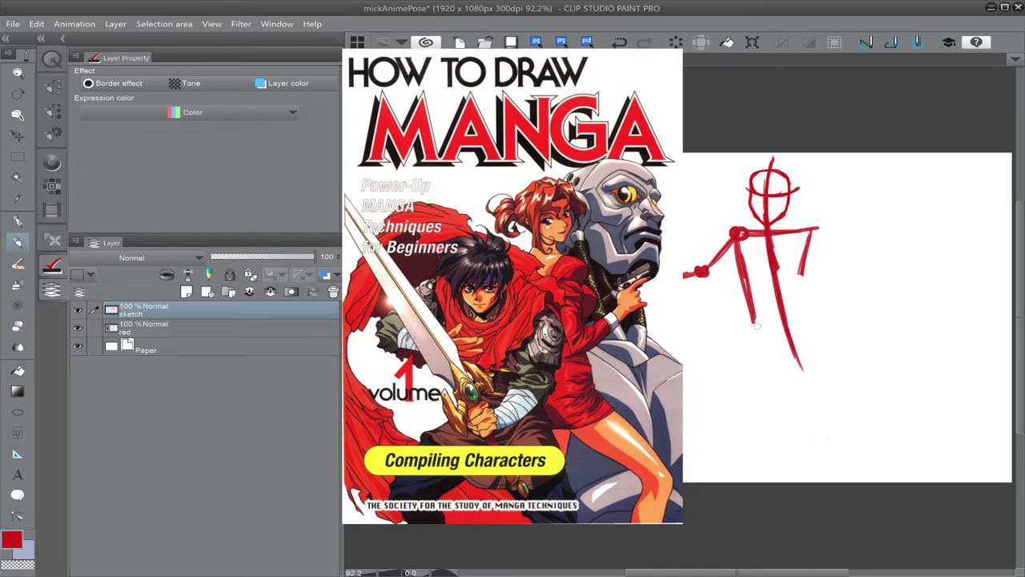
# Step: Sketch the torso's outer side, an oval waist, a round pelvis and the thigh below the extended-arm side
pyautogui.moveTo(815, 238); pyautogui.dragTo(801, 305)
pyautogui.moveTo(751, 322); pyautogui.dragTo(801, 306)
pyautogui.moveTo(802, 303)
pyautogui.mouseDown()
pyautogui.moveTo(823, 340)
pyautogui.moveTo(757, 361)
pyautogui.mouseUp()
pyautogui.moveTo(815, 228); pyautogui.dragTo(797, 385)
pyautogui.moveTo(749, 325)
pyautogui.mouseDown()
pyautogui.moveTo(735, 402)
pyautogui.moveTo(791, 357)
pyautogui.mouseUp()
pyautogui.moveTo(751, 314); pyautogui.dragTo(735, 394)
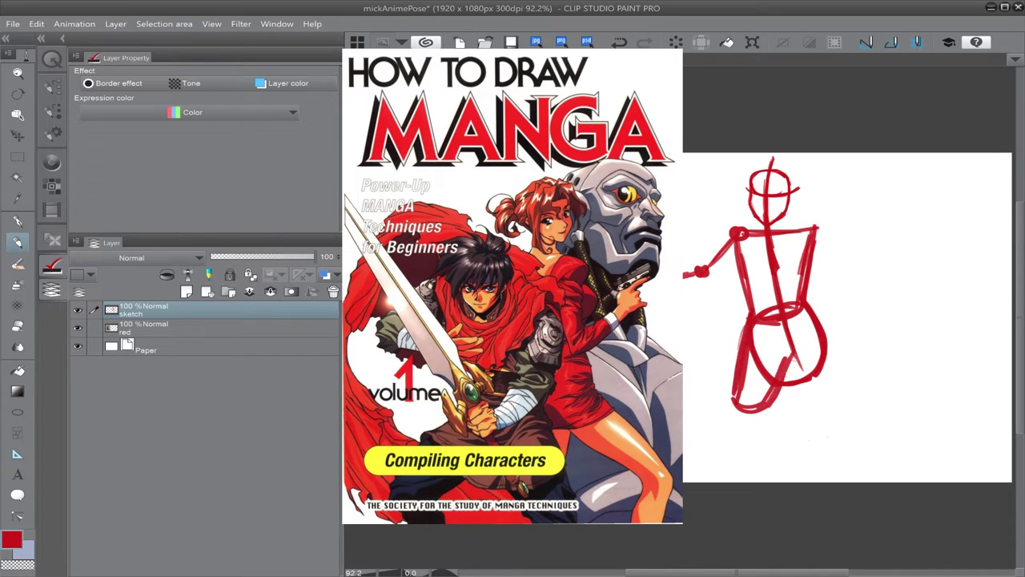
# Step: Outline the second thigh, erase the round pelvis and redraw the torso side running down from the shoulder on that side
pyautogui.moveTo(830, 346); pyautogui.dragTo(803, 393)
pyautogui.press('e')
pyautogui.moveTo(753, 320); pyautogui.dragTo(769, 375)
pyautogui.moveTo(822, 375)
pyautogui.mouseDown()
pyautogui.moveTo(793, 293)
pyautogui.moveTo(794, 307)
pyautogui.mouseUp()
pyautogui.moveTo(810, 280)
pyautogui.mouseDown()
pyautogui.moveTo(801, 313)
pyautogui.moveTo(815, 228)
pyautogui.mouseUp()
pyautogui.press('p')
pyautogui.moveTo(801, 231)
pyautogui.mouseDown()
pyautogui.moveTo(824, 234)
pyautogui.moveTo(815, 317)
pyautogui.mouseUp()
pyautogui.press('e')
pyautogui.moveTo(814, 374); pyautogui.dragTo(767, 396)
# Step: Erase the remaining waist and hip lines and join the torso contour to the thigh on the extended-arm side
pyautogui.moveTo(778, 274)
pyautogui.mouseDown()
pyautogui.moveTo(776, 246)
pyautogui.moveTo(753, 323)
pyautogui.mouseUp()
pyautogui.moveTo(751, 320); pyautogui.dragTo(739, 402)
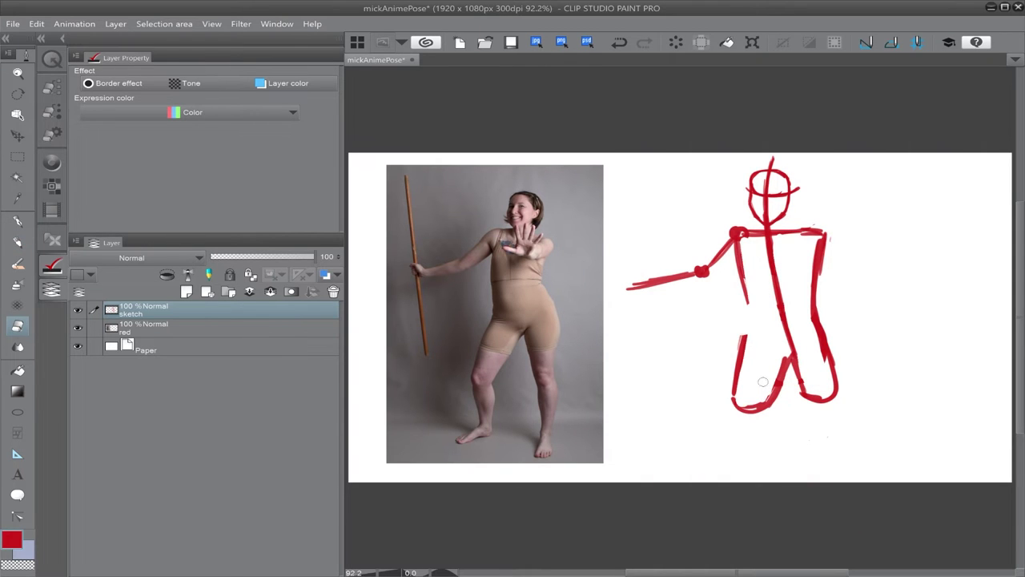
pyautogui.press('p')
pyautogui.moveTo(737, 241); pyautogui.dragTo(748, 325)
pyautogui.press('e')
pyautogui.moveTo(749, 272)
pyautogui.mouseDown()
pyautogui.moveTo(738, 356)
pyautogui.moveTo(747, 331)
pyautogui.moveTo(770, 390)
pyautogui.mouseUp()
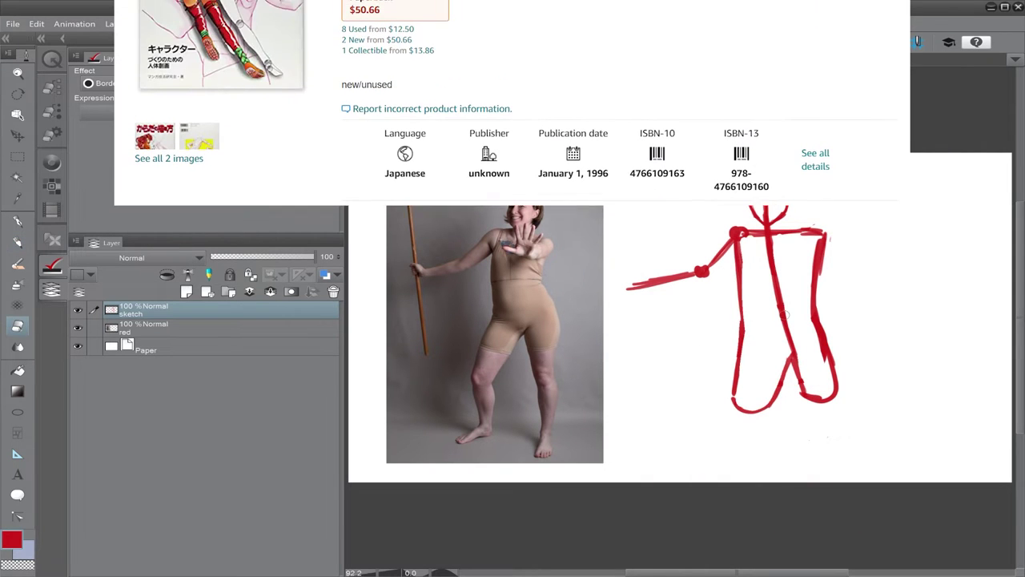
pyautogui.moveTo(818, 305); pyautogui.dragTo(832, 362)
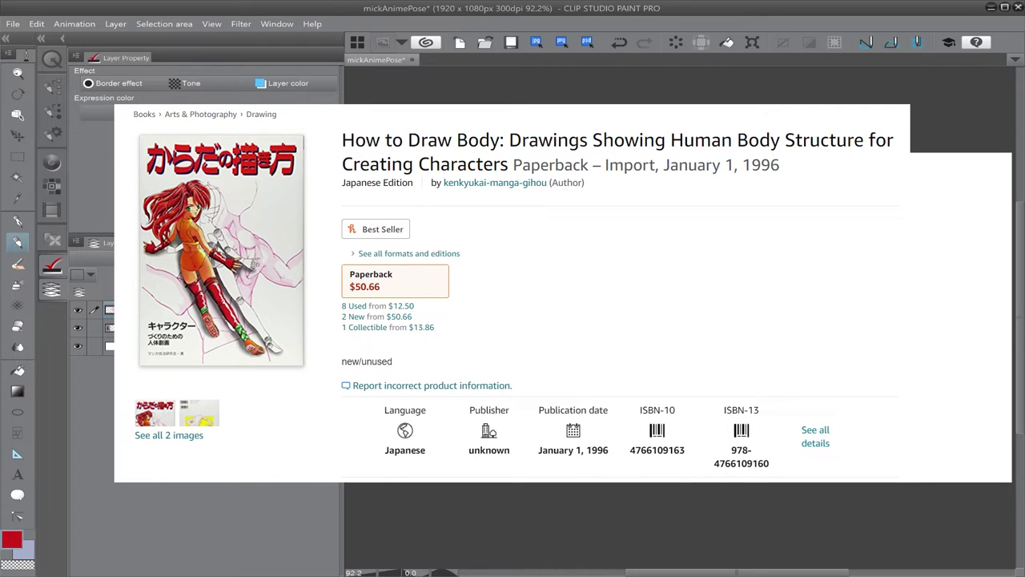
# Step: Outline the extended arm as a bent tube from shoulder to rounded wrist, erasing its stick line and adding a shoulder circle
pyautogui.press('e')
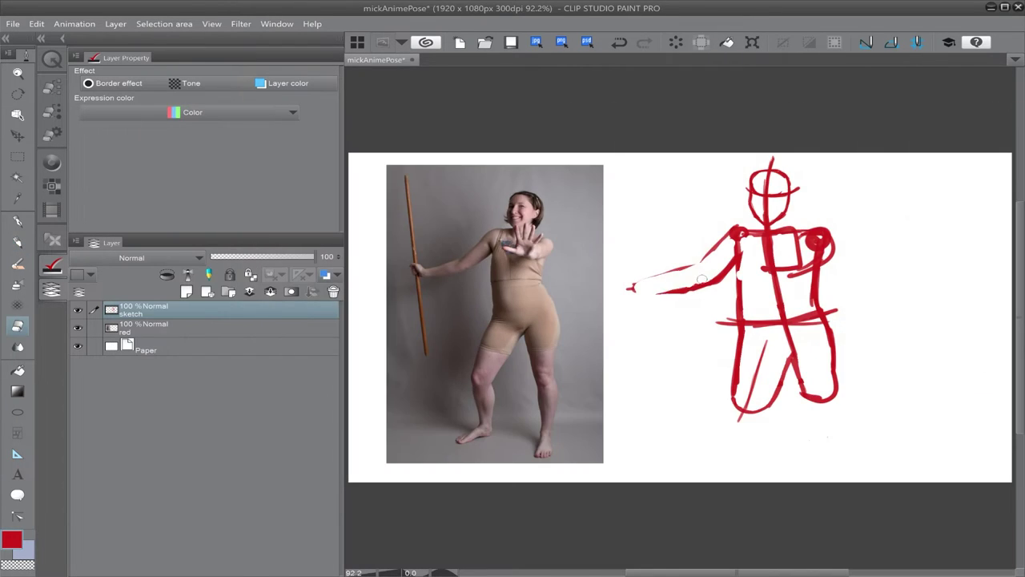
pyautogui.press('p')
pyautogui.moveTo(733, 229); pyautogui.dragTo(693, 274)
pyautogui.press('e')
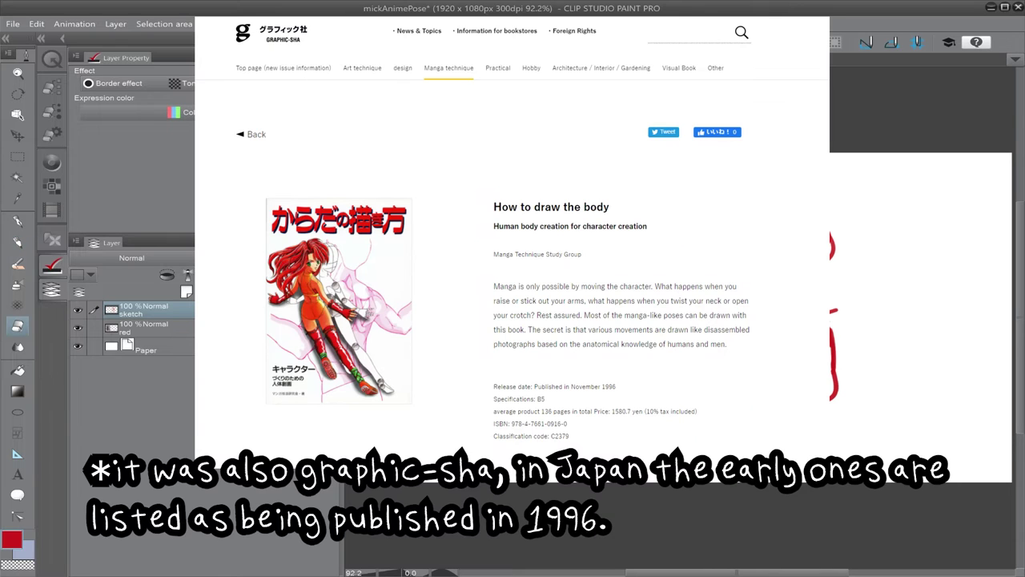
pyautogui.press('p')
pyautogui.press('e')
pyautogui.press('p')
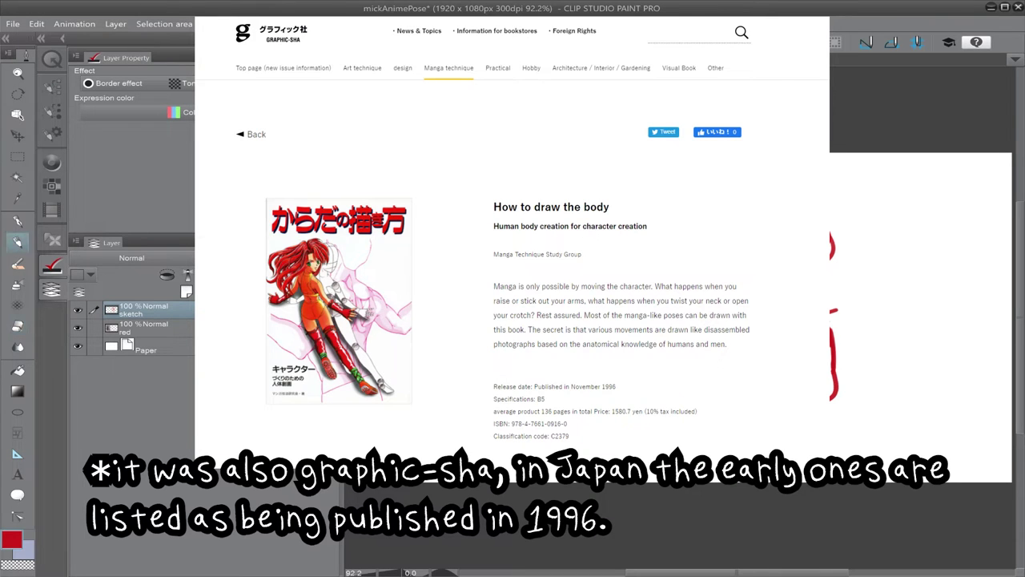
pyautogui.press('e')
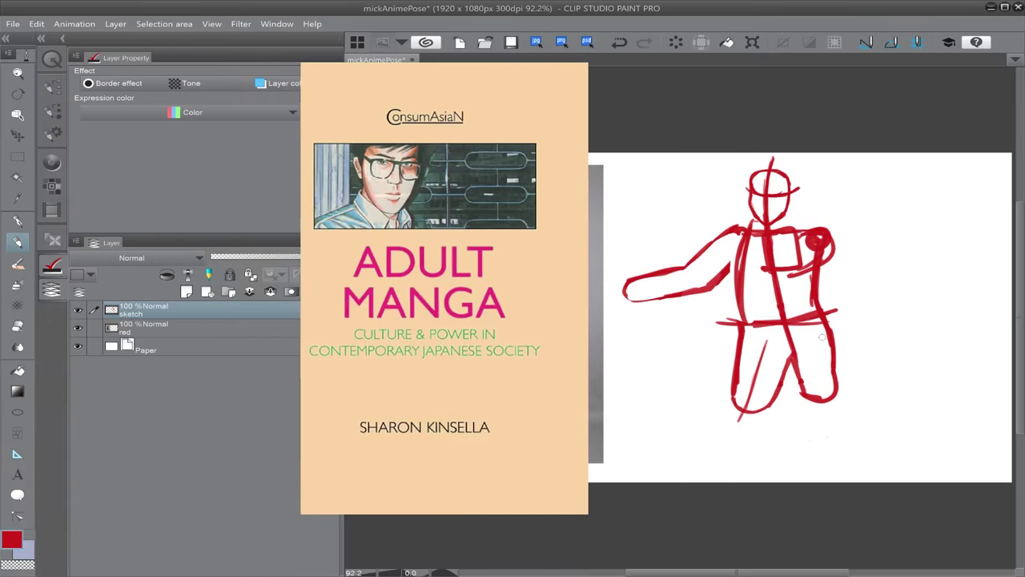
pyautogui.press('e')
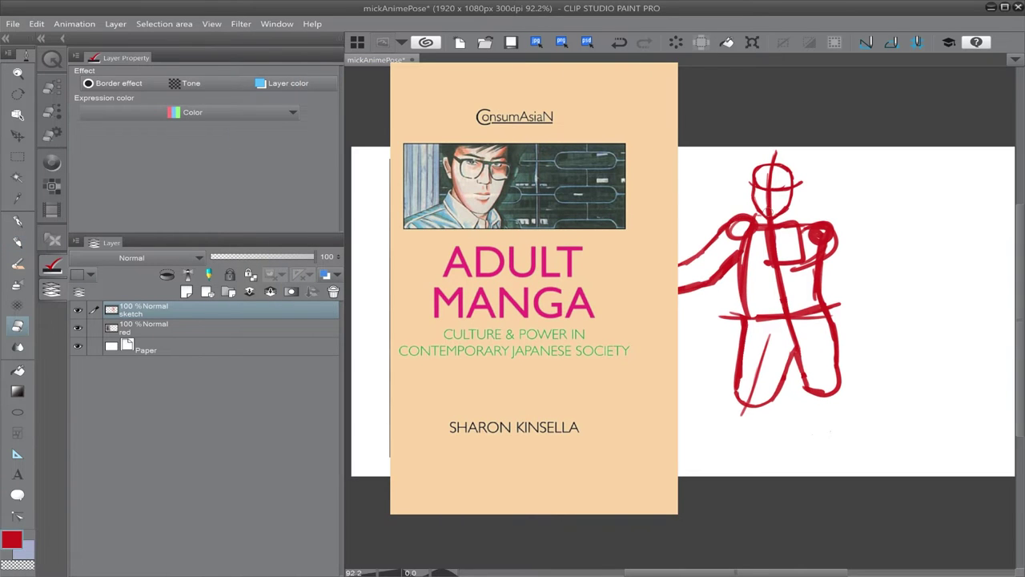
# Step: Erase the tube outline of the extended arm and replace it with a stick arm
pyautogui.moveTo(749, 224)
pyautogui.mouseDown()
pyautogui.moveTo(697, 276)
pyautogui.moveTo(733, 247)
pyautogui.mouseUp()
pyautogui.moveTo(710, 282); pyautogui.dragTo(681, 290)
pyautogui.moveTo(751, 229)
pyautogui.mouseDown()
pyautogui.moveTo(746, 315)
pyautogui.moveTo(737, 236)
pyautogui.moveTo(692, 269)
pyautogui.mouseUp()
pyautogui.press('p')
pyautogui.moveTo(692, 269); pyautogui.dragTo(624, 283)
pyautogui.press('r')
pyautogui.moveTo(705, 251)
pyautogui.mouseDown()
pyautogui.moveTo(718, 256)
pyautogui.moveTo(705, 250)
pyautogui.mouseUp()
# Step: Erase the chest box and the foreshortened arm's shoulder, and redraw the spine line and the outer torso side
pyautogui.press('e')
pyautogui.moveTo(771, 232); pyautogui.dragTo(780, 278)
pyautogui.moveTo(796, 267); pyautogui.dragTo(801, 233)
pyautogui.moveTo(832, 227); pyautogui.dragTo(804, 311)
pyautogui.press('p')
pyautogui.moveTo(770, 230); pyautogui.dragTo(802, 362)
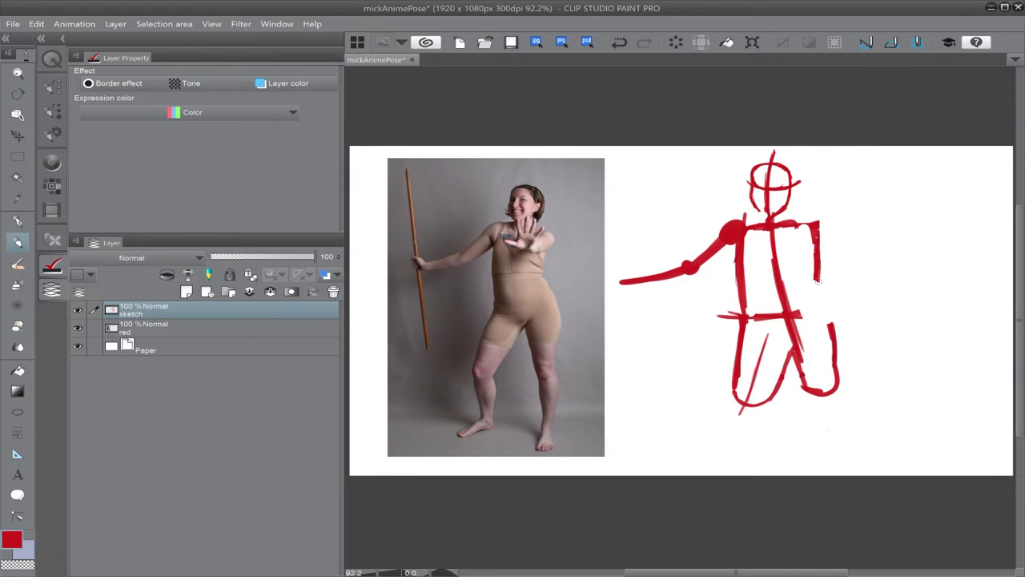
pyautogui.moveTo(817, 226); pyautogui.dragTo(829, 352)
# Step: Trim the extended arm's shoulder joint and draw contours for the underside of the upper arm and the elbow
pyautogui.press('e')
pyautogui.moveTo(748, 217); pyautogui.dragTo(730, 220)
pyautogui.press('p')
pyautogui.moveTo(735, 257); pyautogui.dragTo(689, 277)
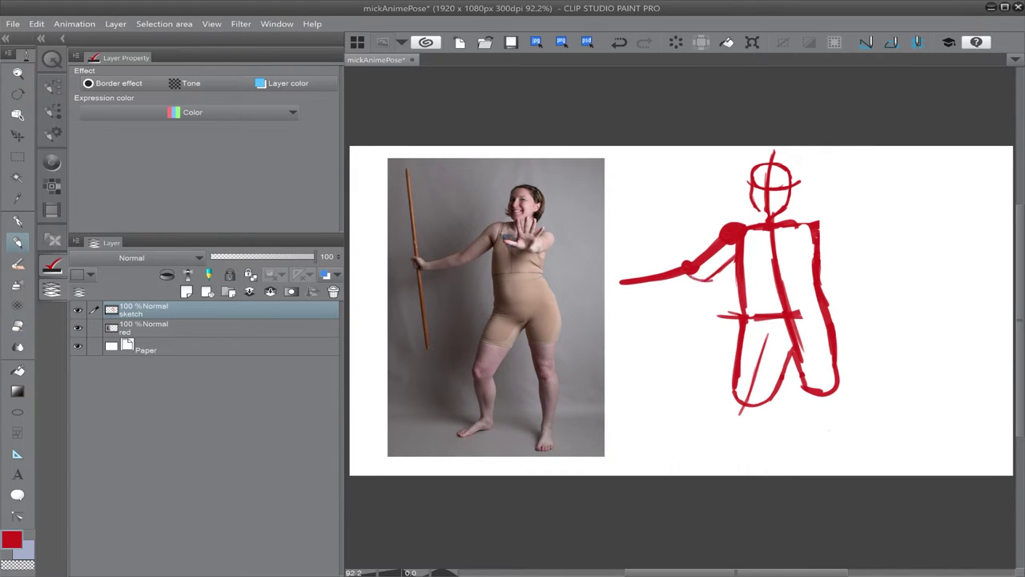
pyautogui.moveTo(720, 231)
pyautogui.mouseDown()
pyautogui.moveTo(686, 262)
pyautogui.moveTo(685, 277)
pyautogui.mouseUp()
pyautogui.moveTo(681, 265)
pyautogui.mouseDown()
pyautogui.moveTo(665, 289)
pyautogui.moveTo(705, 280)
pyautogui.mouseUp()
# Step: Erase the stick line inside the extended arm and draw the upper contour of the arm down to the wrist
pyautogui.press('e')
pyautogui.moveTo(689, 270)
pyautogui.mouseDown()
pyautogui.moveTo(624, 282)
pyautogui.moveTo(735, 232)
pyautogui.mouseUp()
pyautogui.moveTo(729, 257); pyautogui.dragTo(650, 284)
pyautogui.press('p')
pyautogui.moveTo(731, 239)
pyautogui.mouseDown()
pyautogui.moveTo(732, 260)
pyautogui.moveTo(680, 263)
pyautogui.mouseUp()
pyautogui.press('e')
pyautogui.moveTo(694, 254)
pyautogui.mouseDown()
pyautogui.moveTo(667, 266)
pyautogui.moveTo(686, 264)
pyautogui.mouseUp()
pyautogui.press('p')
pyautogui.moveTo(625, 277)
pyautogui.mouseDown()
pyautogui.moveTo(687, 261)
pyautogui.moveTo(719, 271)
pyautogui.moveTo(662, 286)
pyautogui.mouseUp()
# Step: Replace the narrow head with a larger, wider round one and redraw its eye line and vertical centre line
pyautogui.press('e')
pyautogui.press('p')
pyautogui.press('e')
pyautogui.moveTo(756, 165)
pyautogui.mouseDown()
pyautogui.moveTo(793, 223)
pyautogui.moveTo(765, 155)
pyautogui.mouseUp()
pyautogui.press('p')
pyautogui.moveTo(708, 172); pyautogui.dragTo(795, 181)
pyautogui.moveTo(771, 147); pyautogui.dragTo(771, 210)
# Step: Draw a circle for the extended hand and clean up the underside contour of the forearm and upper arm
pyautogui.moveTo(618, 274); pyautogui.dragTo(631, 292)
pyautogui.moveTo(620, 290); pyautogui.dragTo(704, 278)
pyautogui.press('e')
pyautogui.moveTo(732, 244)
pyautogui.mouseDown()
pyautogui.moveTo(671, 285)
pyautogui.moveTo(705, 280)
pyautogui.mouseUp()
pyautogui.press('p')
pyautogui.press('e')
pyautogui.moveTo(634, 295)
pyautogui.mouseDown()
pyautogui.moveTo(735, 263)
pyautogui.moveTo(739, 275)
pyautogui.mouseUp()
# Step: Redraw the torso side next to the extended arm as a cleaner line and join the underarm contour to it
pyautogui.press('p')
pyautogui.moveTo(745, 222); pyautogui.dragTo(741, 322)
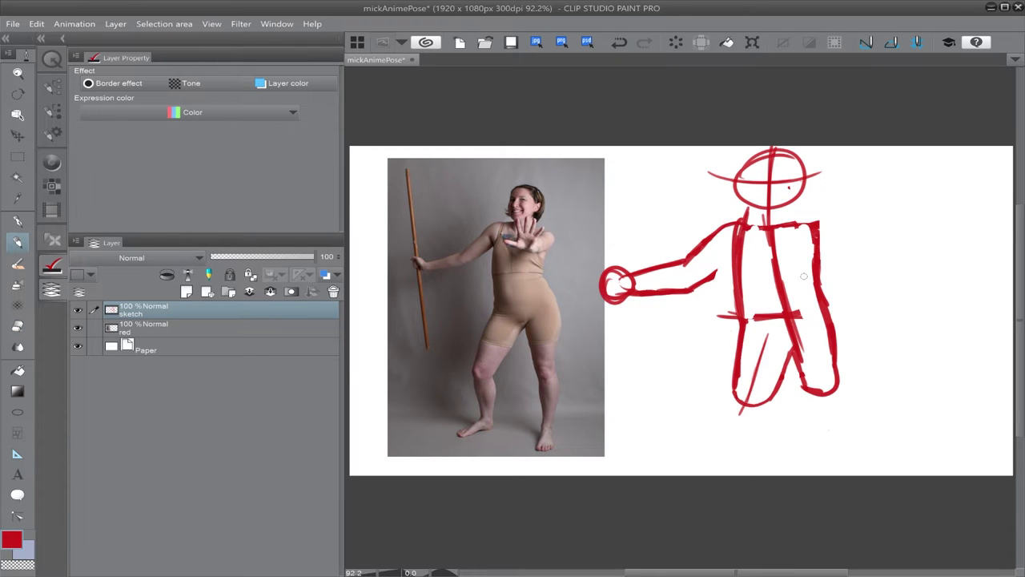
pyautogui.press('e')
pyautogui.moveTo(748, 229); pyautogui.dragTo(747, 322)
pyautogui.press('p')
pyautogui.press('e')
pyautogui.moveTo(690, 292); pyautogui.dragTo(726, 261)
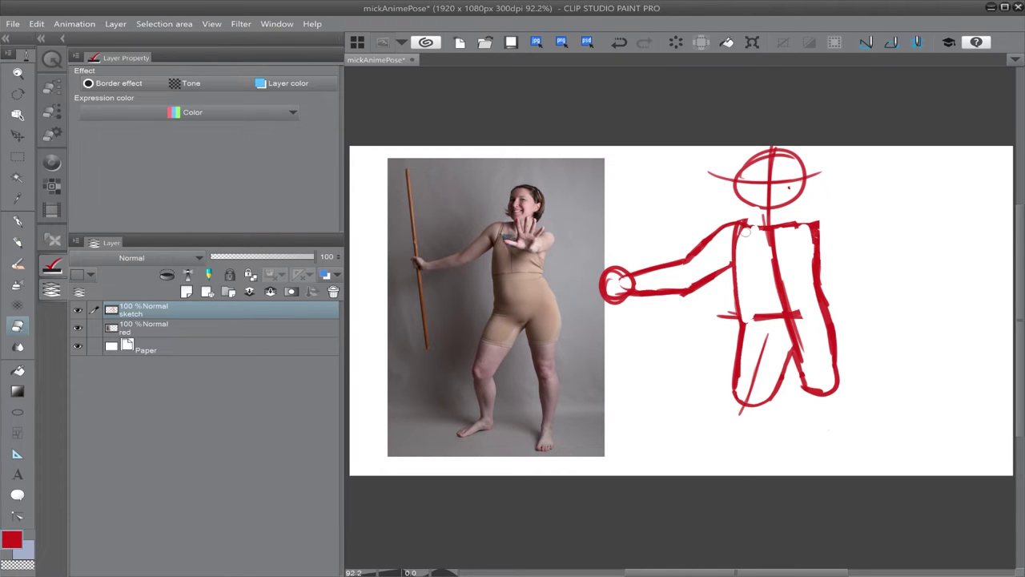
pyautogui.press('p')
pyautogui.press('p')
pyautogui.moveTo(741, 226); pyautogui.dragTo(740, 319)
# Step: Erase the opposite torso side, then redraw the end of the shoulder line and the side contour down to the thigh
pyautogui.press('e')
pyautogui.moveTo(813, 239); pyautogui.dragTo(827, 354)
pyautogui.press('p')
pyautogui.moveTo(795, 224); pyautogui.dragTo(822, 225)
pyautogui.moveTo(823, 229); pyautogui.dragTo(833, 343)
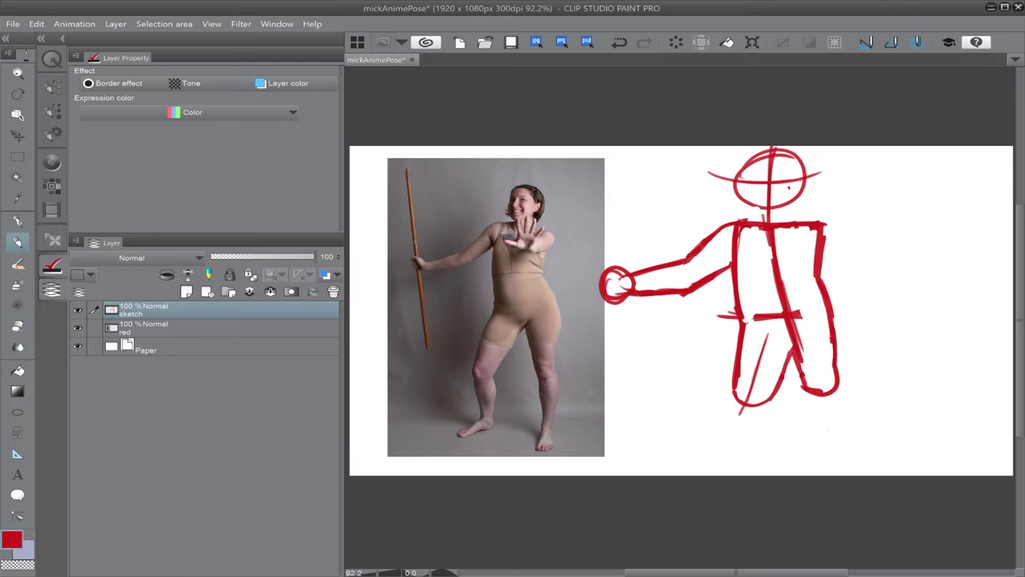
# Step: Refine the torso contour between waist and hip on the side away from the extended arm
pyautogui.press('e')
pyautogui.moveTo(815, 281); pyautogui.dragTo(827, 327)
pyautogui.press('p')
pyautogui.moveTo(822, 229); pyautogui.dragTo(835, 333)
pyautogui.press('e')
pyautogui.moveTo(811, 255); pyautogui.dragTo(835, 353)
# Step: Erase the thigh away from the extended arm and redraw it wider, angled outward from the hip
pyautogui.press('p')
pyautogui.press('e')
pyautogui.moveTo(828, 302); pyautogui.dragTo(801, 358)
pyautogui.press('p')
pyautogui.moveTo(793, 315)
pyautogui.mouseDown()
pyautogui.moveTo(826, 299)
pyautogui.moveTo(815, 386)
pyautogui.mouseUp()
pyautogui.moveTo(827, 301)
pyautogui.mouseDown()
pyautogui.moveTo(813, 380)
pyautogui.moveTo(844, 349)
pyautogui.mouseUp()
pyautogui.press('e')
pyautogui.moveTo(797, 325); pyautogui.dragTo(807, 358)
pyautogui.moveTo(814, 388); pyautogui.dragTo(788, 327)
pyautogui.moveTo(849, 367)
pyautogui.mouseDown()
pyautogui.moveTo(805, 376)
pyautogui.moveTo(850, 355)
pyautogui.mouseUp()
pyautogui.press('p')
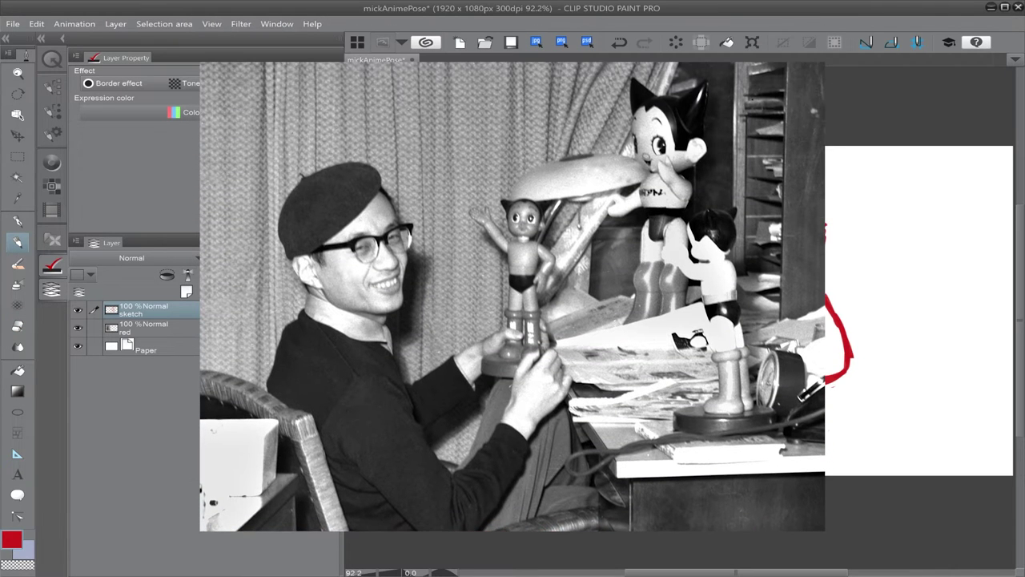
pyautogui.press('e')
pyautogui.press('e')
pyautogui.press('p')
pyautogui.press('e')
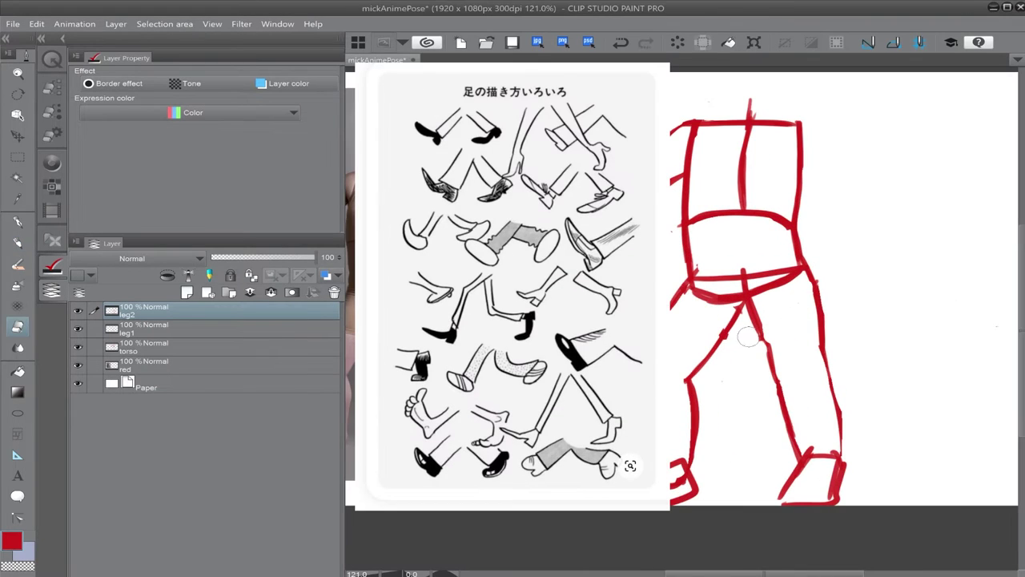
# Step: Cut the second leg back to a thigh closed at the knee, rework its hip contour and adjust the first leg's foot
pyautogui.moveTo(825, 340); pyautogui.dragTo(812, 275)
pyautogui.moveTo(777, 384); pyautogui.dragTo(766, 360)
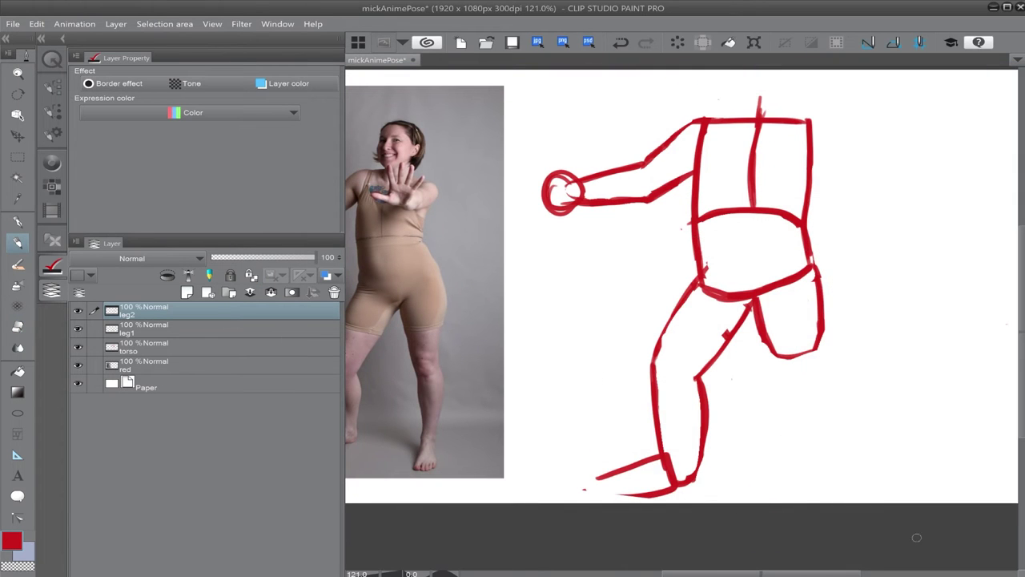
pyautogui.moveTo(689, 490)
pyautogui.mouseDown()
pyautogui.moveTo(664, 473)
pyautogui.moveTo(579, 481)
pyautogui.mouseUp()
pyautogui.moveTo(815, 257); pyautogui.dragTo(816, 328)
pyautogui.moveTo(801, 234); pyautogui.dragTo(816, 270)
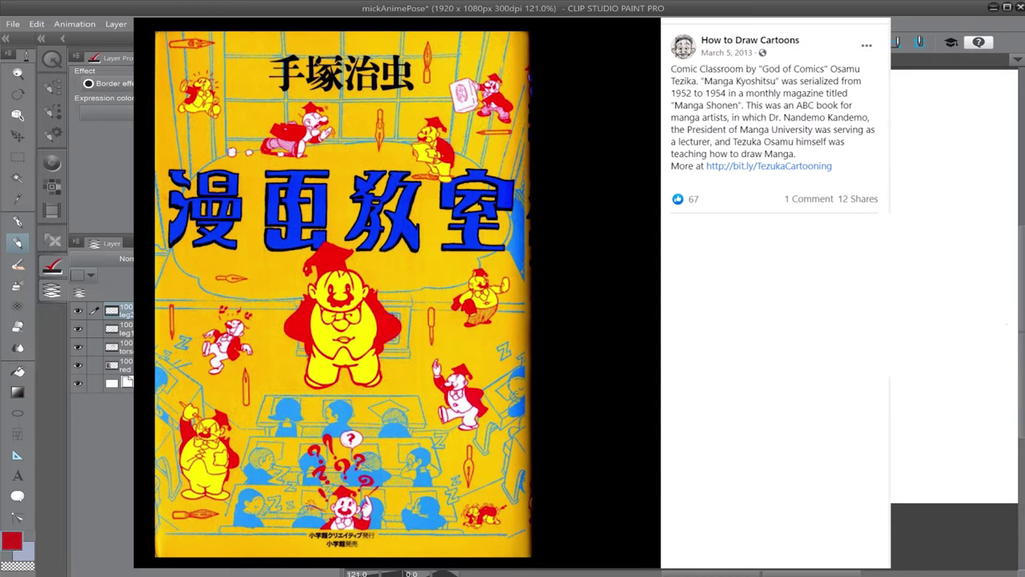
# Step: Erase the first leg's foot, leaving a rounded ankle end, and redraw the second thigh as a longer closed shape
pyautogui.press('e')
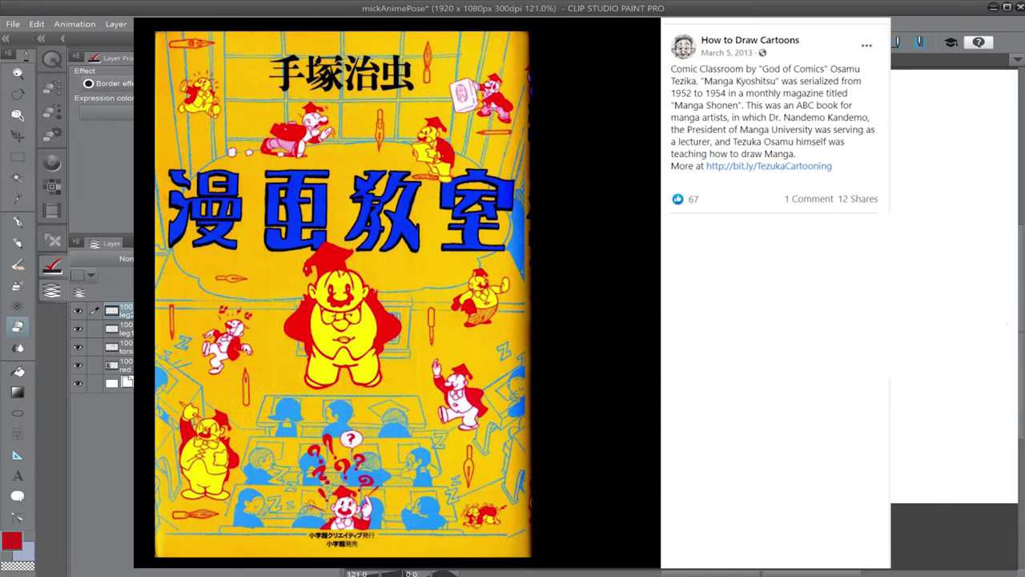
pyautogui.press('p')
pyautogui.press('p')
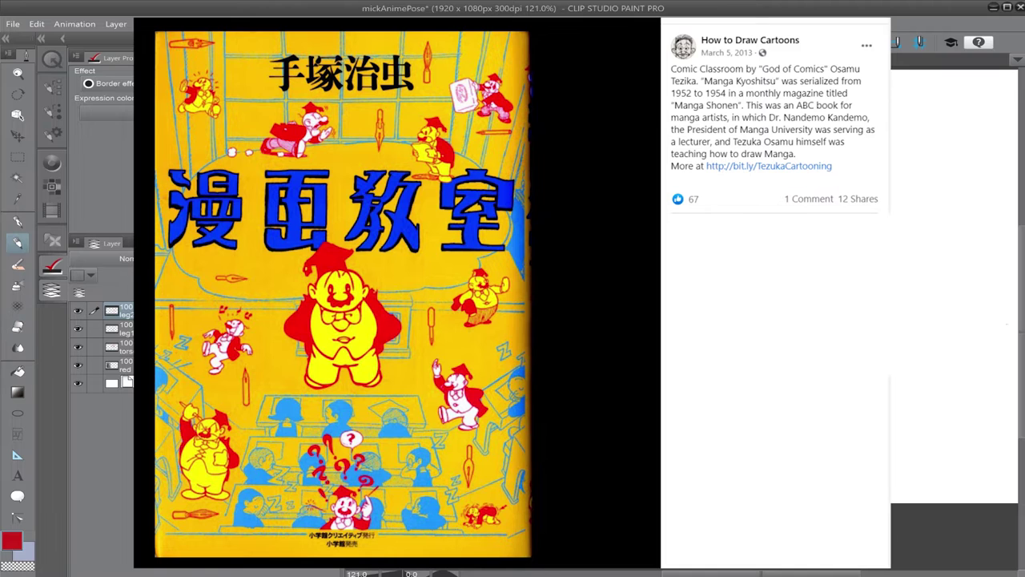
pyautogui.press('e')
pyautogui.press('p')
pyautogui.press('e')
pyautogui.press('p')
pyautogui.press('e')
pyautogui.press('p')
pyautogui.press('e')
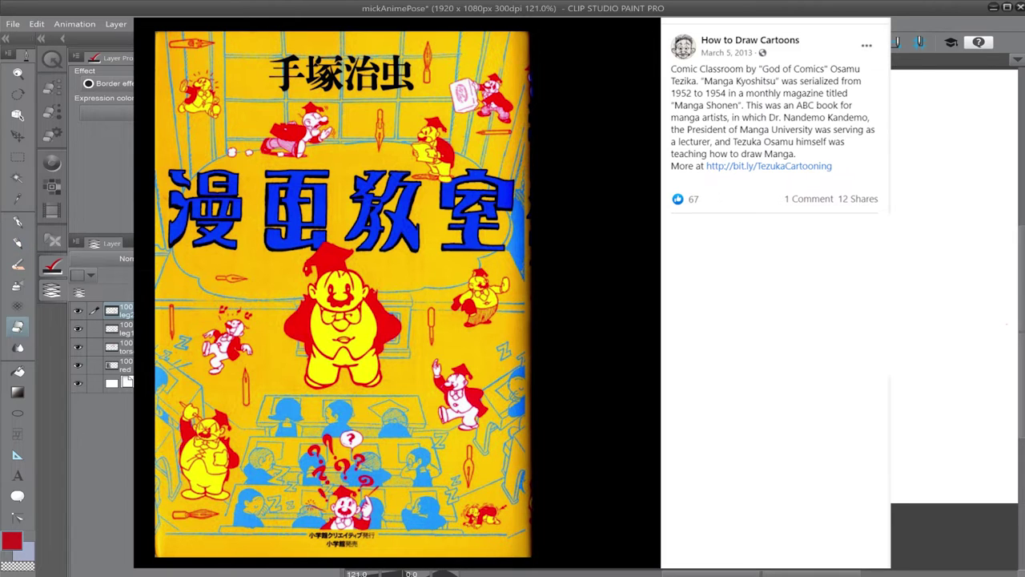
pyautogui.press('p')
pyautogui.press('e')
pyautogui.press('p')
pyautogui.press('e')
pyautogui.press('p')
pyautogui.press('e')
pyautogui.press('p')
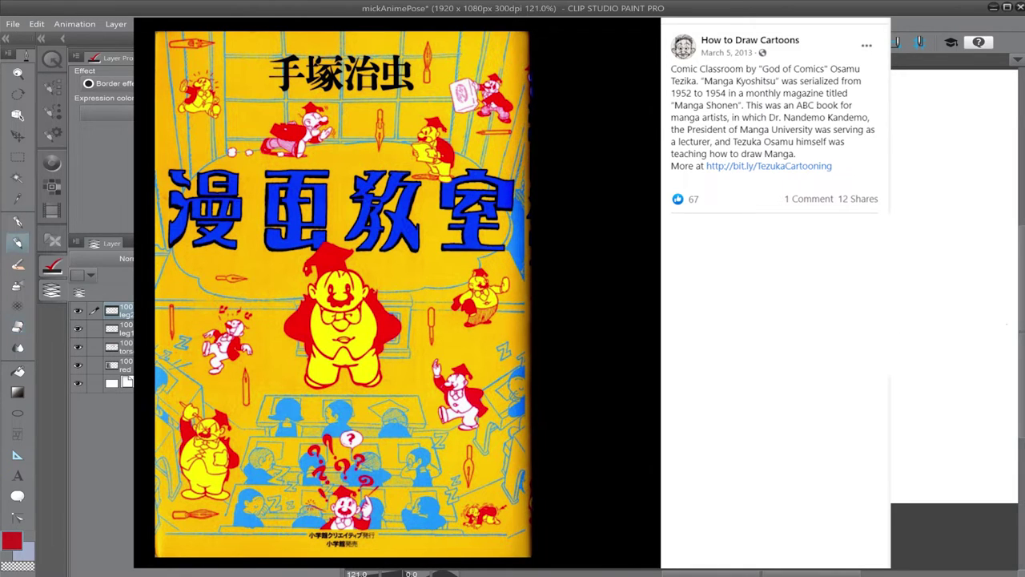
pyautogui.press('e')
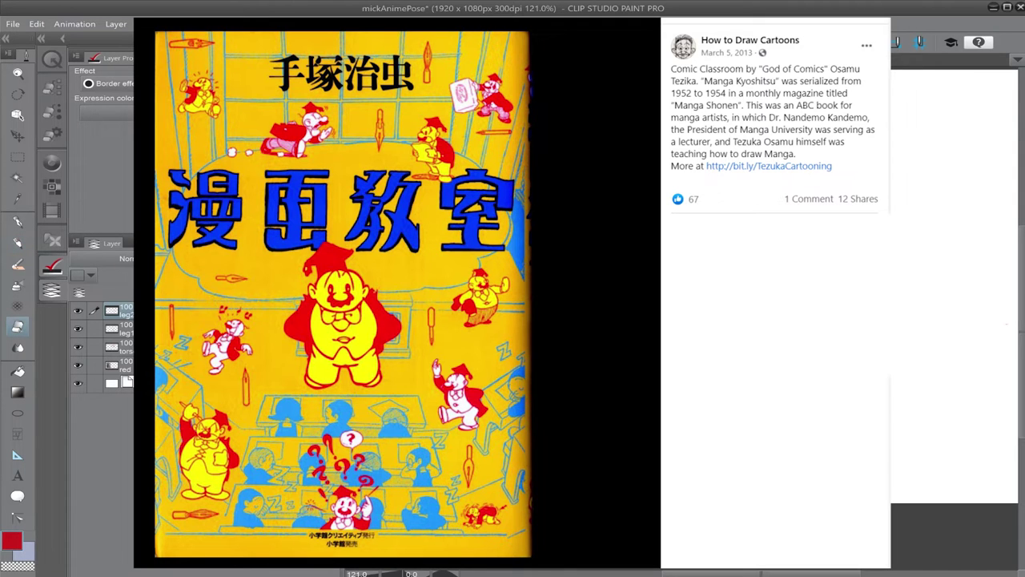
pyautogui.press('p')
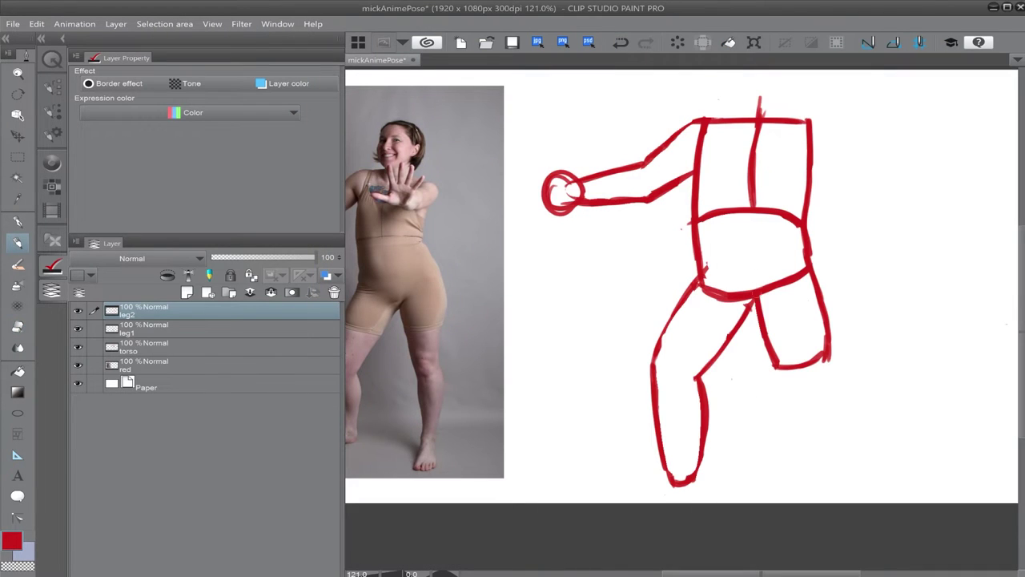
# Step: Erase the second thigh's inner contour and closed knee end, and redraw the inner thigh line from the crotch
pyautogui.press('e')
pyautogui.moveTo(758, 295)
pyautogui.mouseDown()
pyautogui.moveTo(779, 359)
pyautogui.moveTo(828, 354)
pyautogui.mouseUp()
pyautogui.press('p')
pyautogui.moveTo(757, 279); pyautogui.dragTo(791, 399)
pyautogui.press('e')
pyautogui.press('p')
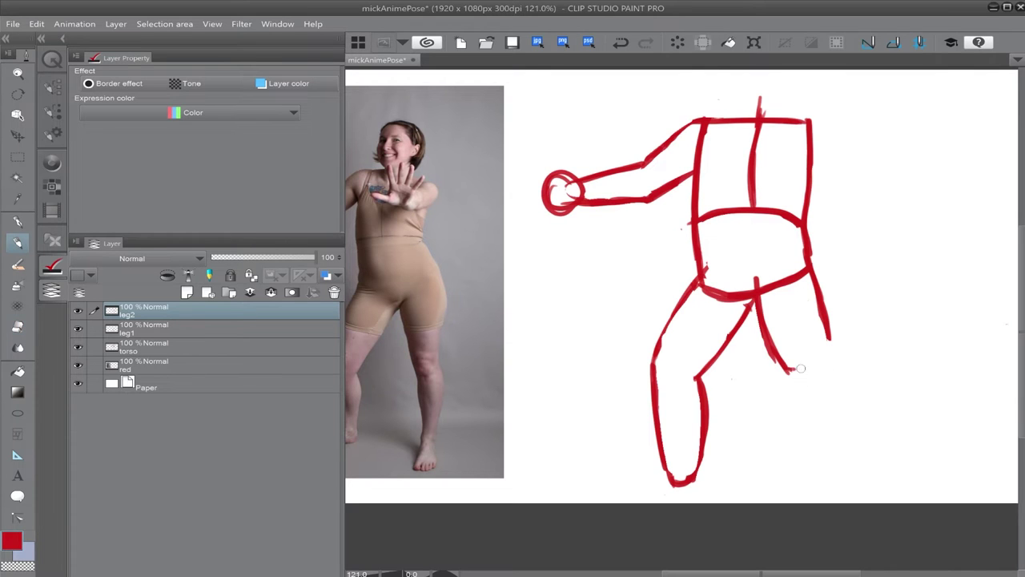
# Step: Extend the second leg through the knee to a rounded ankle and erase the stub overlapping the pelvis at the crotch
pyautogui.moveTo(817, 309)
pyautogui.mouseDown()
pyautogui.moveTo(787, 371)
pyautogui.moveTo(813, 472)
pyautogui.mouseUp()
pyautogui.moveTo(825, 361); pyautogui.dragTo(808, 472)
pyautogui.moveTo(752, 264); pyautogui.dragTo(773, 352)
pyautogui.moveTo(817, 285)
pyautogui.mouseDown()
pyautogui.moveTo(828, 365)
pyautogui.moveTo(787, 388)
pyautogui.mouseUp()
pyautogui.press('e')
pyautogui.press('p')
pyautogui.moveTo(770, 347); pyautogui.dragTo(791, 409)
pyautogui.press('e')
pyautogui.moveTo(754, 265); pyautogui.dragTo(756, 290)
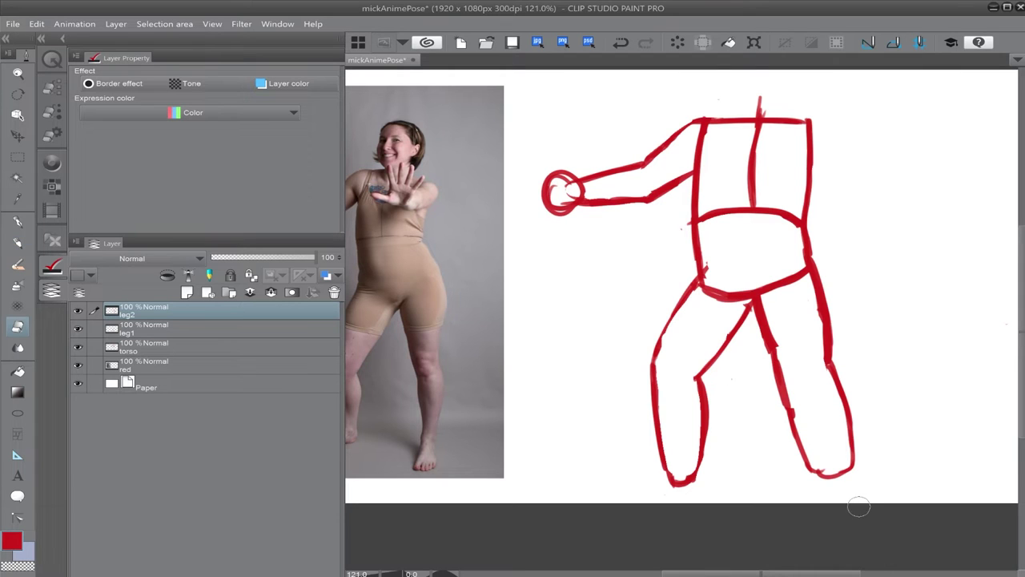
# Step: Rework the second leg's inner and outer contours into a slimmer shape tapering to a narrow ankle
pyautogui.moveTo(787, 367); pyautogui.dragTo(799, 416)
pyautogui.moveTo(836, 364); pyautogui.dragTo(843, 430)
pyautogui.press('p')
pyautogui.moveTo(822, 314)
pyautogui.mouseDown()
pyautogui.moveTo(837, 466)
pyautogui.moveTo(848, 474)
pyautogui.mouseUp()
pyautogui.press('e')
pyautogui.moveTo(840, 312)
pyautogui.mouseDown()
pyautogui.moveTo(838, 357)
pyautogui.moveTo(796, 425)
pyautogui.mouseUp()
pyautogui.press('p')
pyautogui.moveTo(774, 357)
pyautogui.mouseDown()
pyautogui.moveTo(801, 457)
pyautogui.moveTo(836, 458)
pyautogui.moveTo(822, 468)
pyautogui.moveTo(837, 418)
pyautogui.mouseUp()
pyautogui.press('e')
pyautogui.press('p')
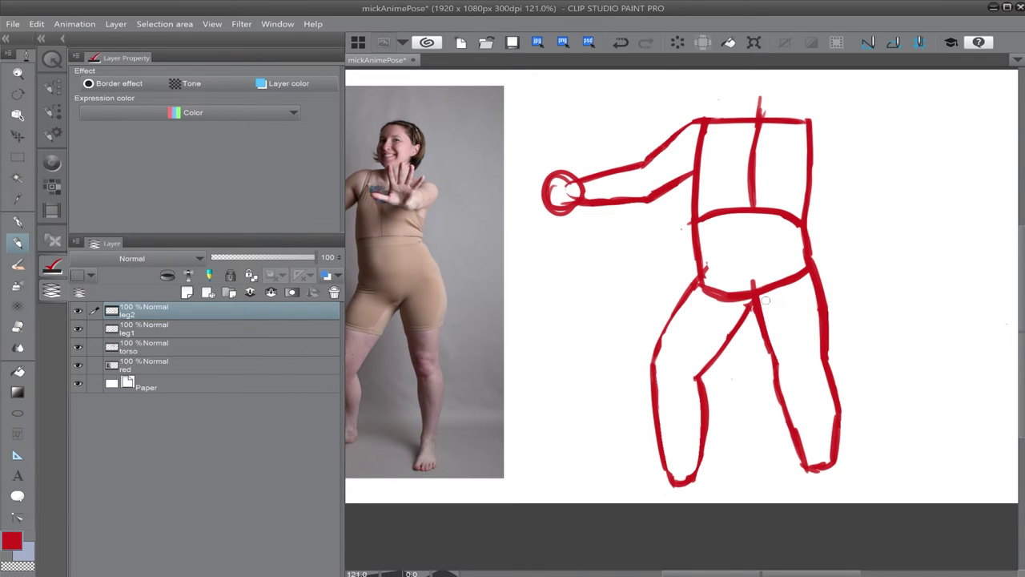
# Step: Reposition the leg1 and leg2 layers together slightly under the pelvis and save the file
pyautogui.click(145, 329)
pyautogui.keyDown('ctrl'); pyautogui.click(139, 309); pyautogui.keyUp('ctrl')
pyautogui.press('k')
pyautogui.moveTo(742, 374); pyautogui.dragTo(745, 388)
pyautogui.scroll(-3, 785, 360)
pyautogui.hotkey('ctrl', 's')
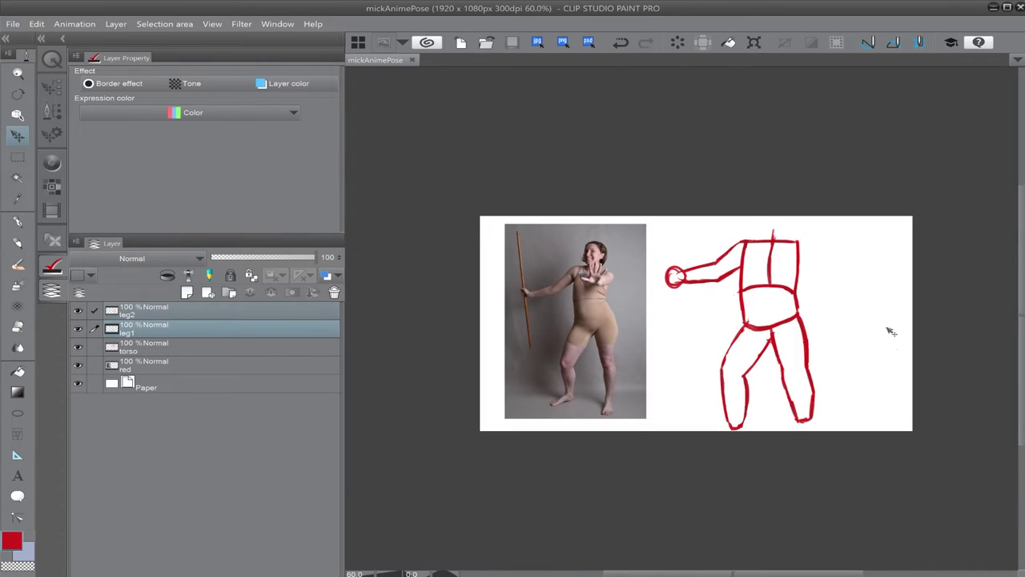
# Step: Add a layer named undies and draw a waistband and two leg-opening lines over the pelvis
pyautogui.scroll(3, 894, 314)
pyautogui.click(187, 292)
pyautogui.press('p')
pyautogui.moveTo(643, 327)
pyautogui.mouseDown()
pyautogui.moveTo(738, 312)
pyautogui.moveTo(674, 374)
pyautogui.mouseUp()
pyautogui.moveTo(734, 324); pyautogui.dragTo(695, 372)
pyautogui.moveTo(648, 338); pyautogui.dragTo(670, 375)
pyautogui.moveTo(734, 325); pyautogui.dragTo(698, 369)
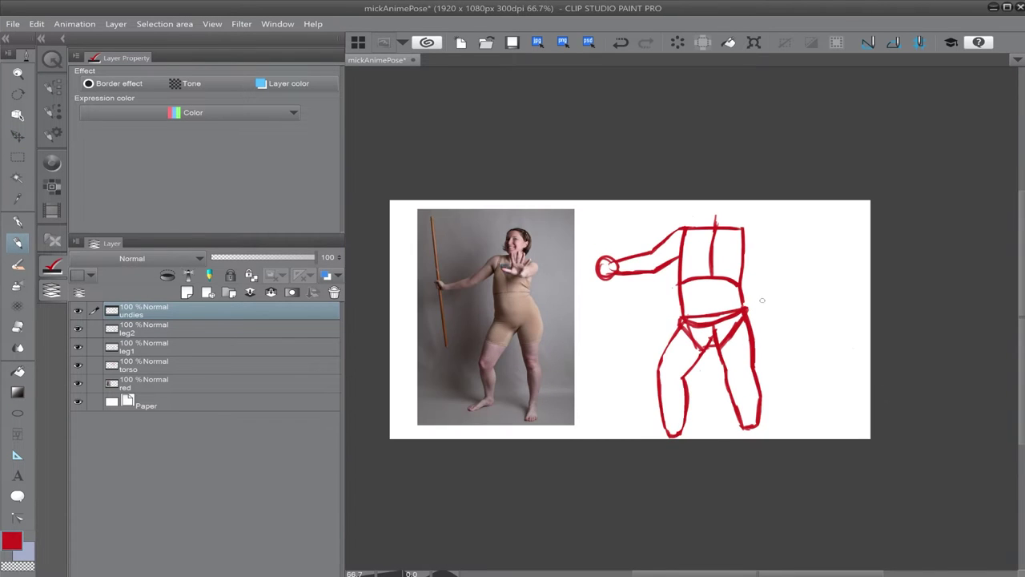
pyautogui.hotkey('ctrl', 't')
pyautogui.press('Return')
pyautogui.press('k')
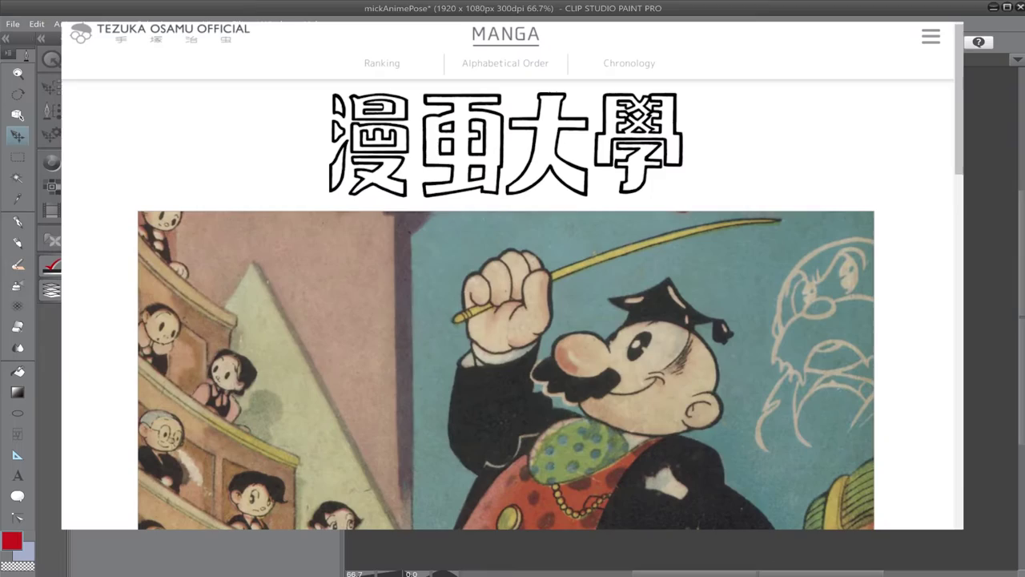
pyautogui.press('p')
pyautogui.scroll(2, 681, 304)
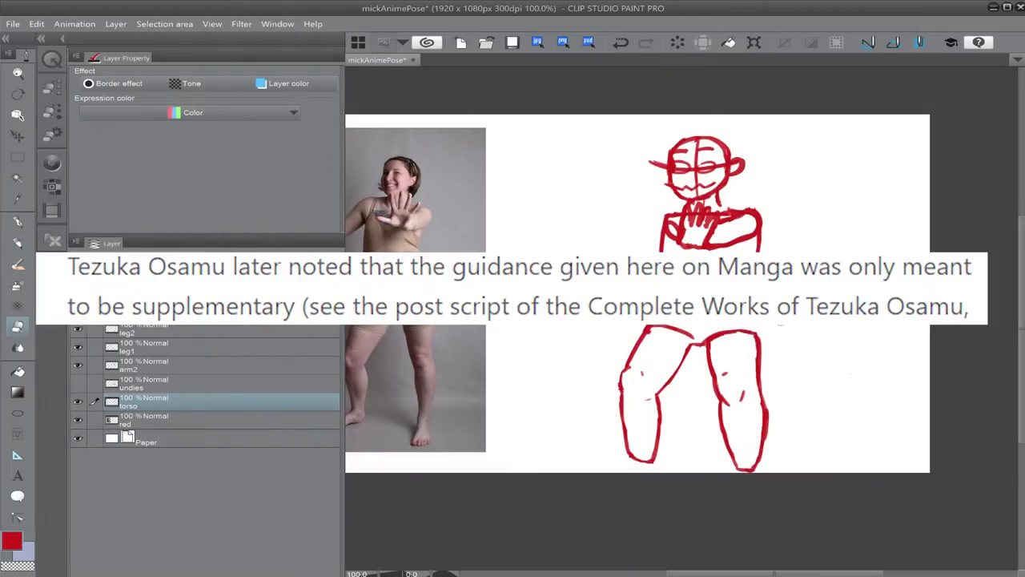
# Step: Erase the curved top ends of both thighs where they meet the pelvis
pyautogui.press('p')
pyautogui.press('e')
pyautogui.press('p')
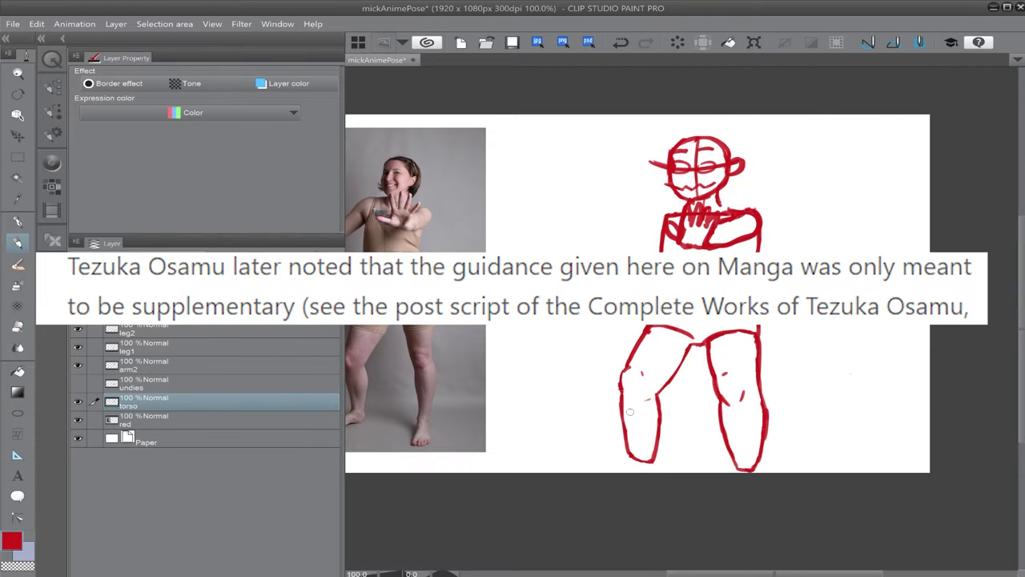
pyautogui.press('e')
pyautogui.moveTo(655, 327); pyautogui.dragTo(689, 334)
pyautogui.click(200, 330)
pyautogui.moveTo(753, 332); pyautogui.dragTo(708, 337)
pyautogui.click(155, 403)
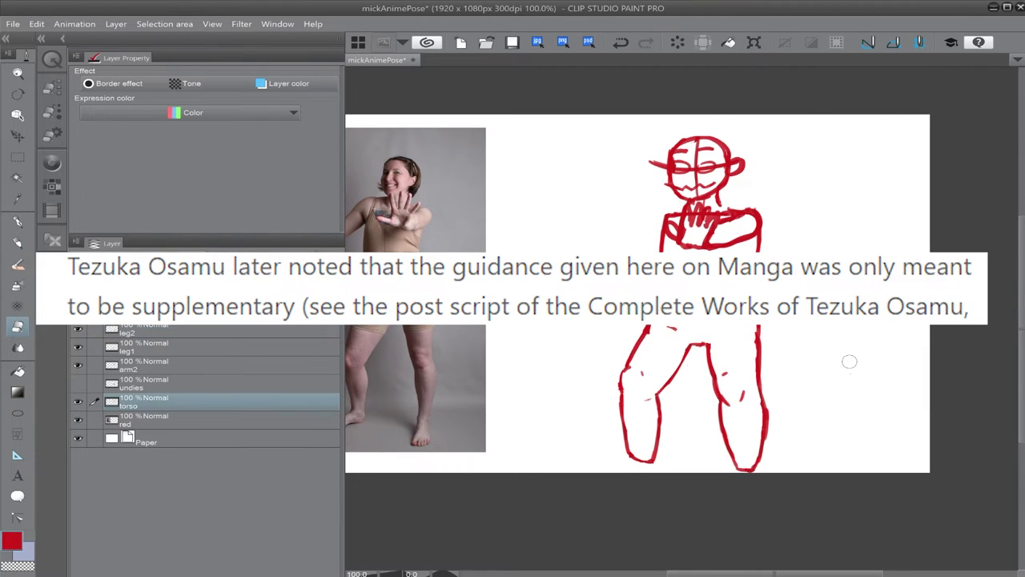
# Step: Show the undies layer and erase its waistband and leg-opening lines
pyautogui.click(144, 346)
pyautogui.press('p')
pyautogui.click(144, 384)
pyautogui.click(78, 384)
pyautogui.press('e')
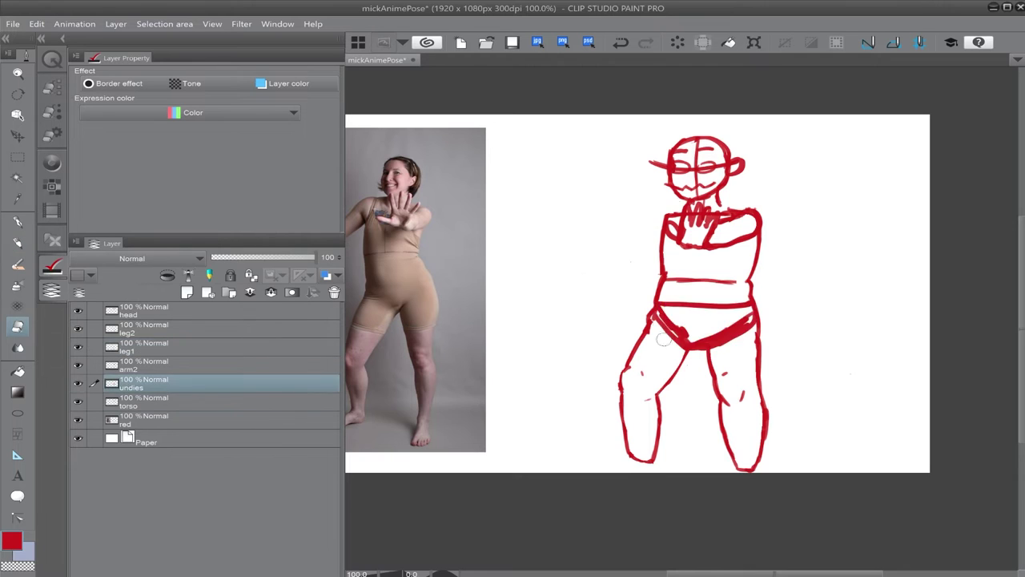
pyautogui.moveTo(658, 312)
pyautogui.mouseDown()
pyautogui.moveTo(678, 350)
pyautogui.moveTo(694, 343)
pyautogui.mouseUp()
pyautogui.click(168, 348)
pyautogui.click(168, 329)
pyautogui.click(164, 402)
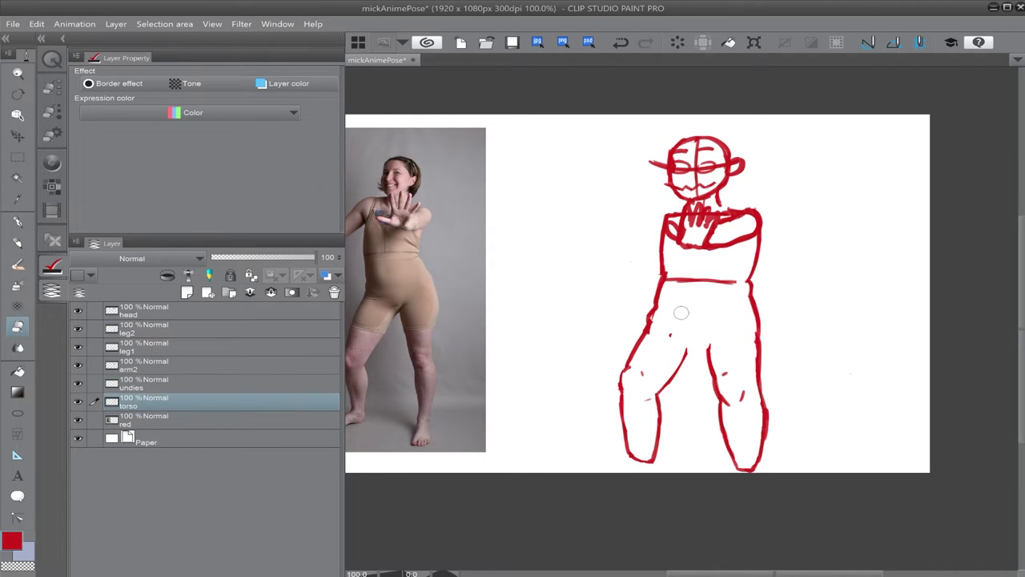
# Step: Draw lower, cleaner leg-opening lines from the hips to the crotch on the undies layer
pyautogui.click(165, 347)
pyautogui.click(165, 407)
pyautogui.press('p')
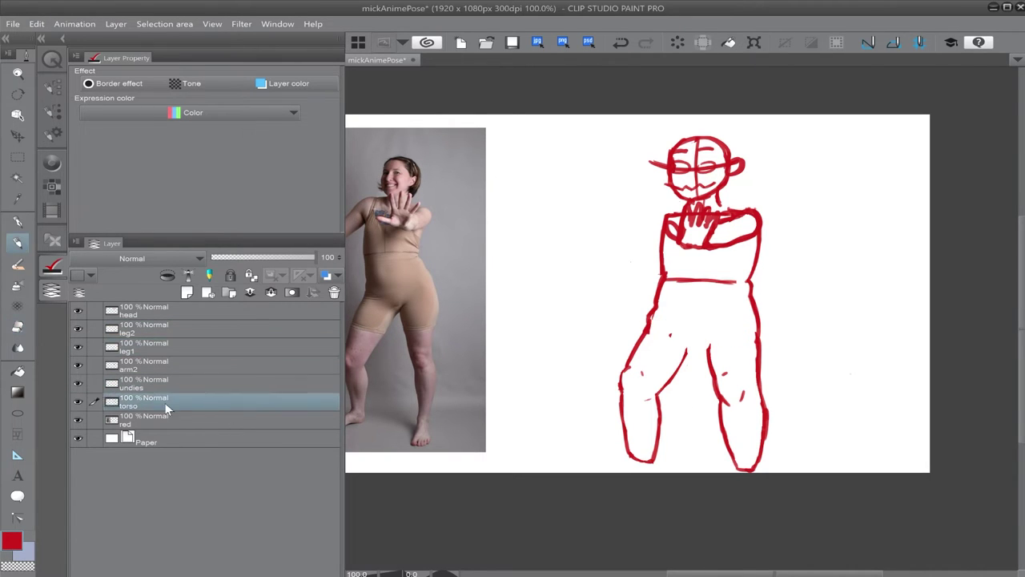
pyautogui.click(150, 384)
pyautogui.moveTo(651, 327)
pyautogui.mouseDown()
pyautogui.moveTo(673, 346)
pyautogui.moveTo(754, 323)
pyautogui.moveTo(711, 353)
pyautogui.mouseUp()
pyautogui.press('e')
pyautogui.press('p')
pyautogui.press('e')
pyautogui.moveTo(684, 351)
pyautogui.mouseDown()
pyautogui.moveTo(657, 327)
pyautogui.moveTo(685, 354)
pyautogui.mouseUp()
# Step: Thicken leg1's inner contour and touch up the undies' leg opening over leg2
pyautogui.click(152, 346)
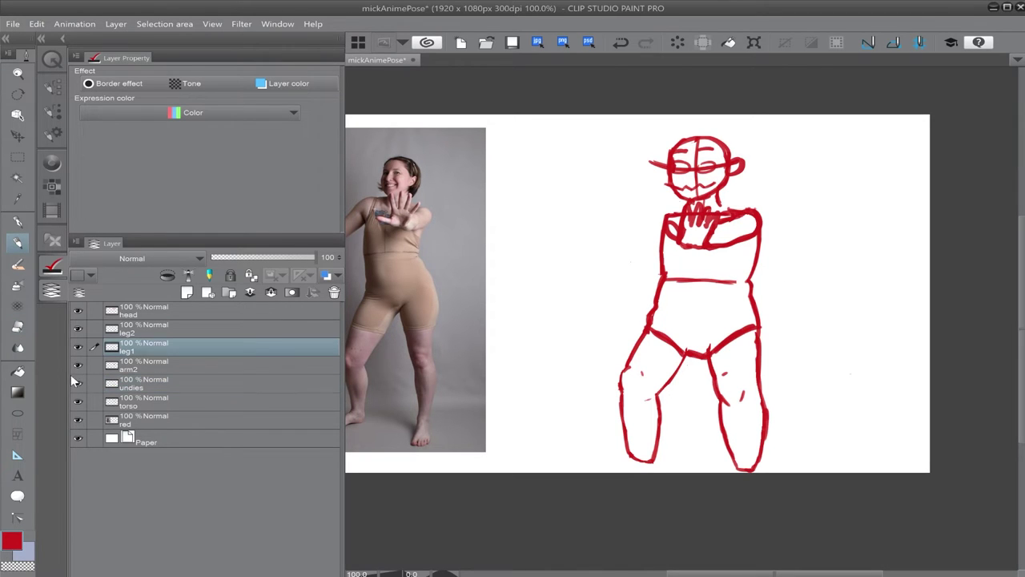
pyautogui.moveTo(661, 393); pyautogui.dragTo(655, 458)
pyautogui.press('e')
pyautogui.moveTo(696, 340)
pyautogui.mouseDown()
pyautogui.moveTo(688, 347)
pyautogui.moveTo(755, 325)
pyautogui.mouseUp()
pyautogui.click(155, 330)
pyautogui.click(145, 402)
pyautogui.click(143, 384)
pyautogui.press('p')
pyautogui.moveTo(756, 330); pyautogui.dragTo(713, 352)
pyautogui.press('e')
pyautogui.scroll(-7, 698, 346)
pyautogui.click(15, 23)
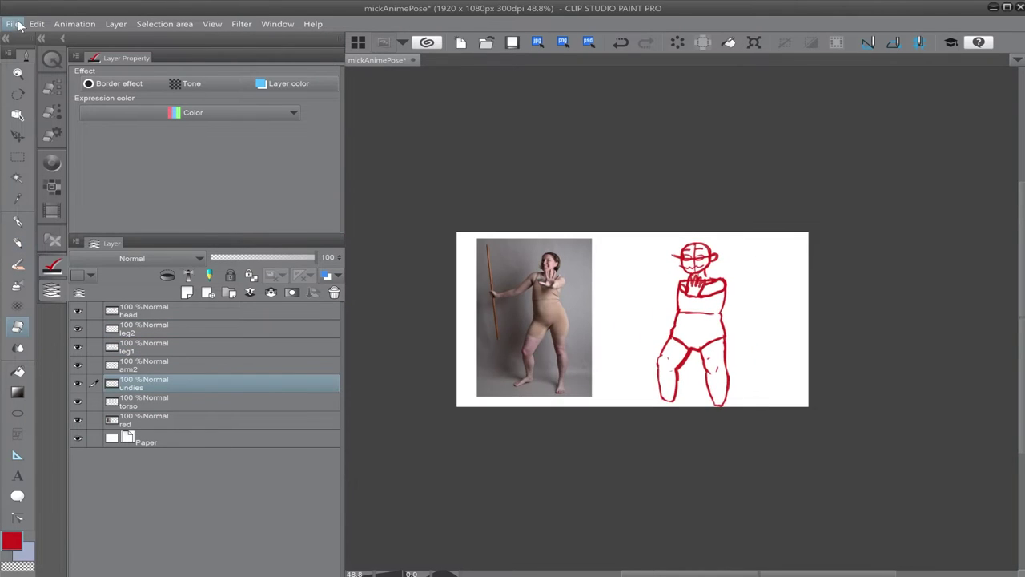
# Step: Select all figure layers from head to torso and scale the whole figure down slightly
pyautogui.scroll(2, 513, 368)
pyautogui.click(153, 311)
pyautogui.keyDown('shift'); pyautogui.click(149, 405); pyautogui.keyUp('shift')
pyautogui.hotkey('ctrl', 't')
pyautogui.moveTo(834, 419); pyautogui.dragTo(813, 407)
pyautogui.press('Return')
pyautogui.scroll(1, 813, 410)
# Step: Add a layer named feet above leg2 and draw the first leg's foot in side view
pyautogui.click(172, 329)
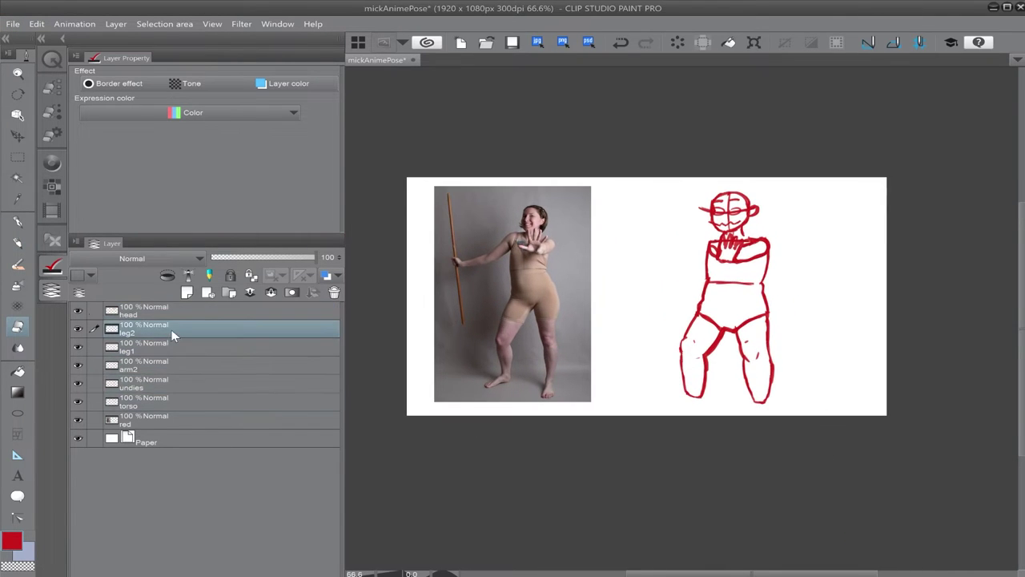
pyautogui.click(186, 293)
pyautogui.doubleClick(131, 332)
pyautogui.write('feet')
pyautogui.press('Return')
pyautogui.press('p')
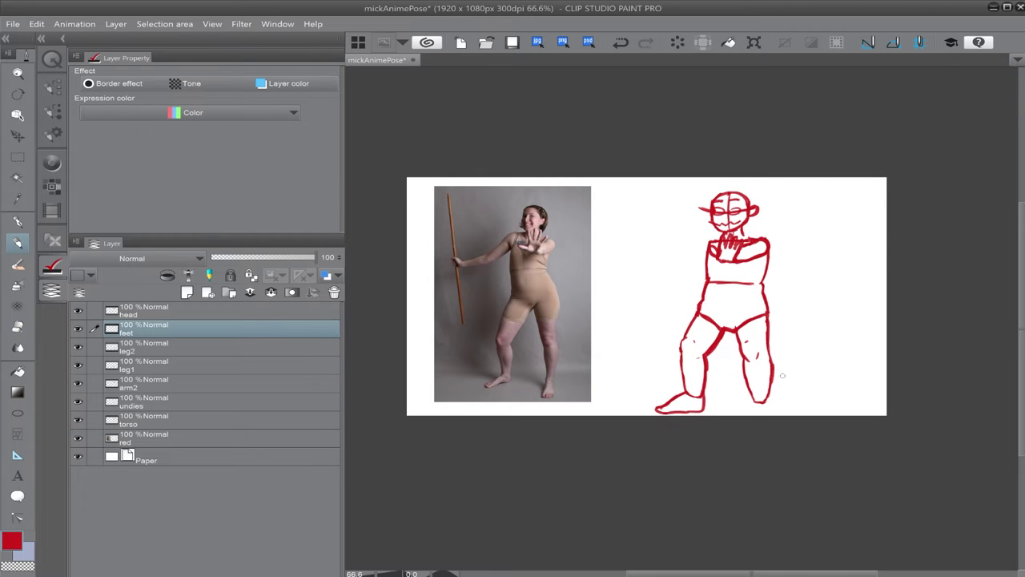
# Step: Move all figure layers from head to torso up slightly to make room for the feet
pyautogui.click(156, 310)
pyautogui.keyDown('shift'); pyautogui.click(170, 423); pyautogui.keyUp('shift')
pyautogui.press('k')
pyautogui.moveTo(751, 368); pyautogui.dragTo(752, 365)
# Step: Draw the second leg's front-facing foot on the feet layer and save the file
pyautogui.click(189, 329)
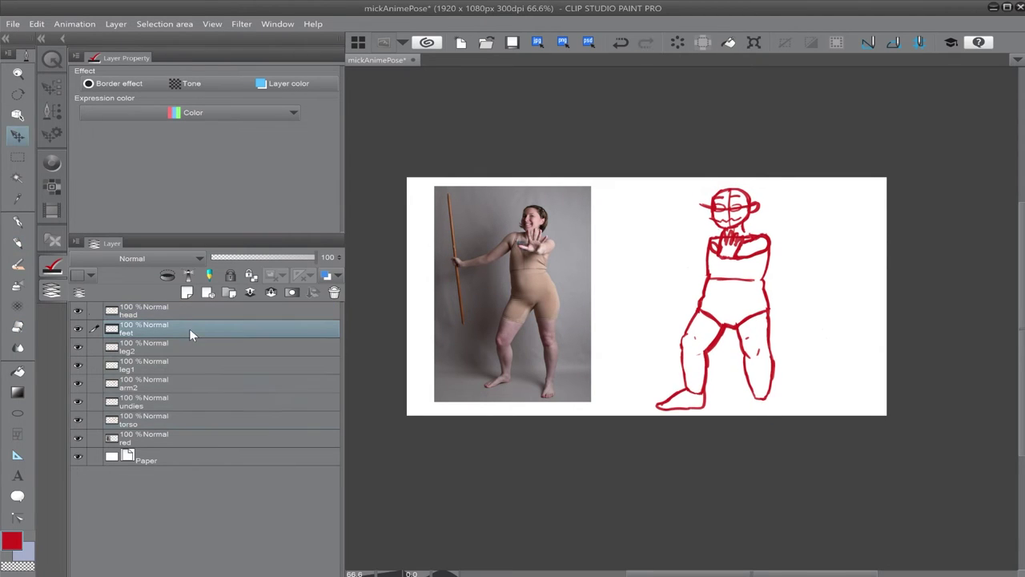
pyautogui.press('p')
pyautogui.hotkey('ctrl', 's')
pyautogui.hotkey('ctrl', '-')
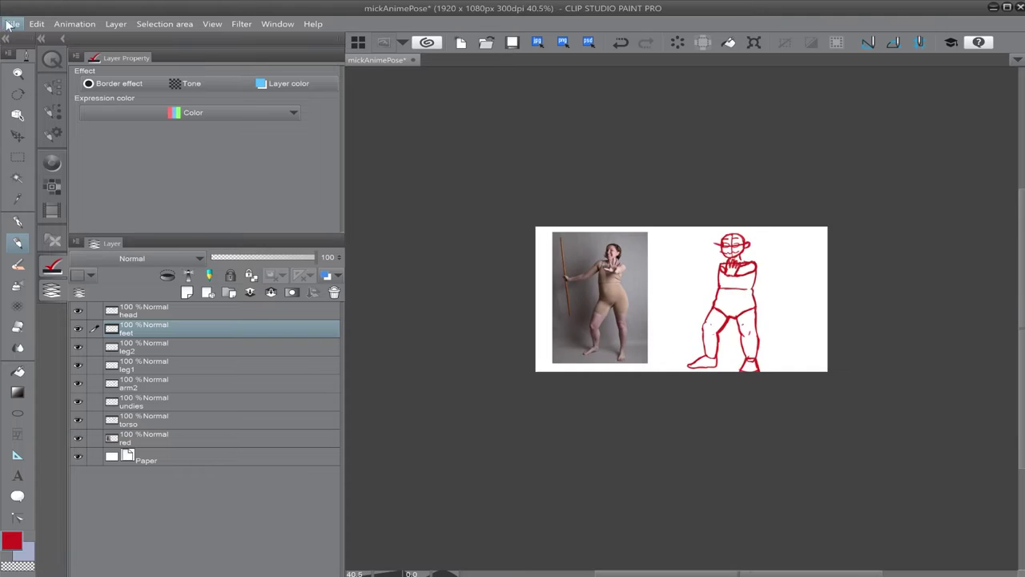
# Step: Erase and rework the torso's side contour at the waist on the torso layer
pyautogui.hotkey('ctrl', '+')
pyautogui.click(175, 418)
pyautogui.press('e')
pyautogui.hotkey('ctrl', '+')
pyautogui.press('p')
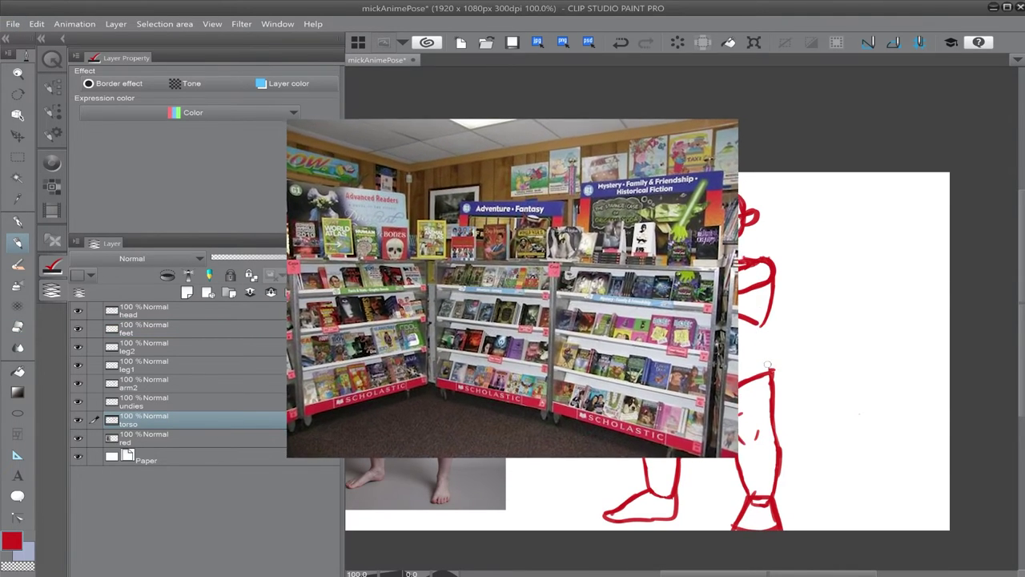
pyautogui.press('e')
pyautogui.press('p')
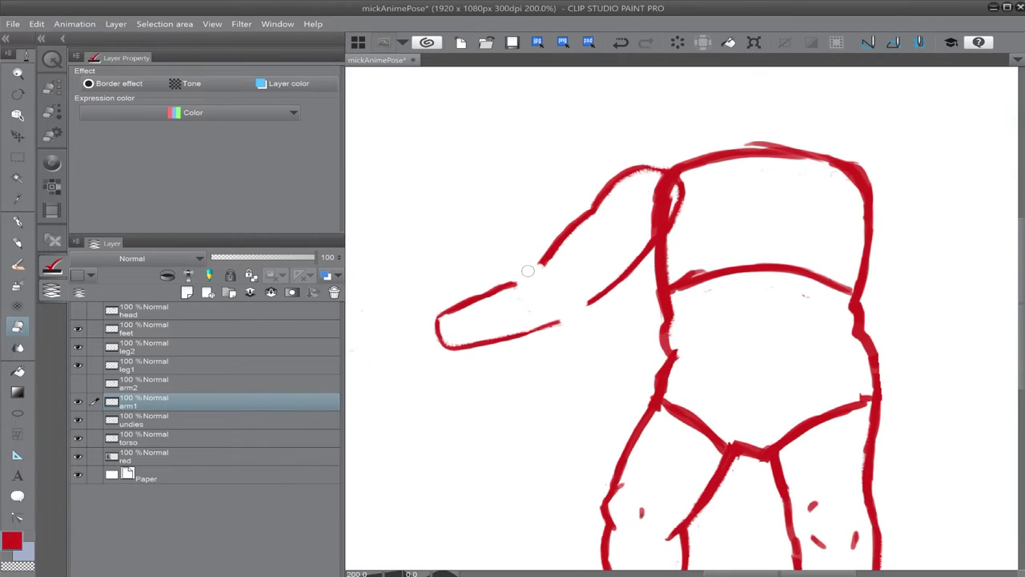
# Step: Join the upper arm to the forearm on the arm1 layer by erasing and redrawing both elbow contours
pyautogui.moveTo(528, 271); pyautogui.dragTo(541, 266)
pyautogui.press('p')
pyautogui.moveTo(545, 273)
pyautogui.mouseDown()
pyautogui.moveTo(563, 324)
pyautogui.moveTo(551, 277)
pyautogui.mouseUp()
pyautogui.press('e')
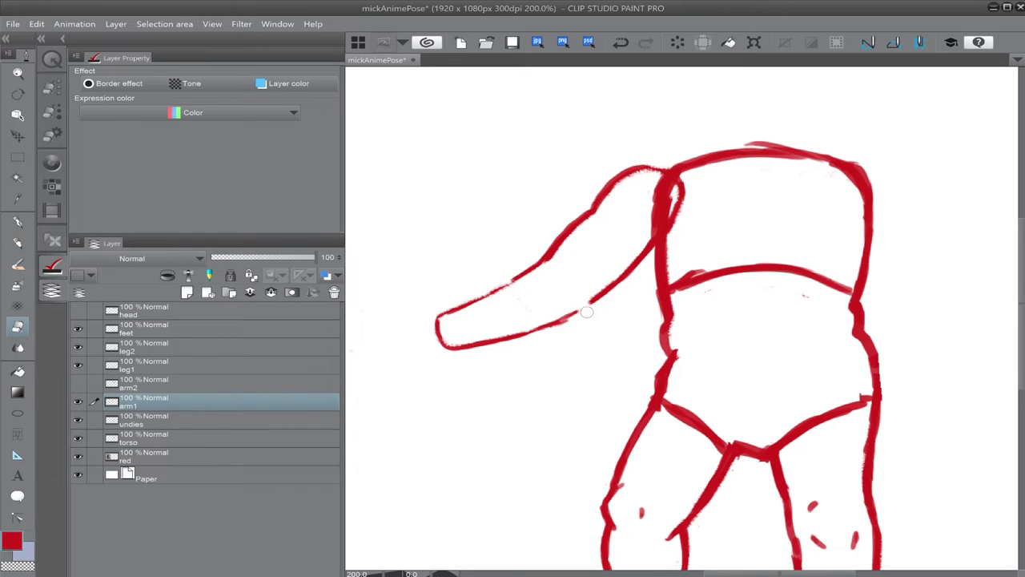
pyautogui.press('p')
pyautogui.press('e')
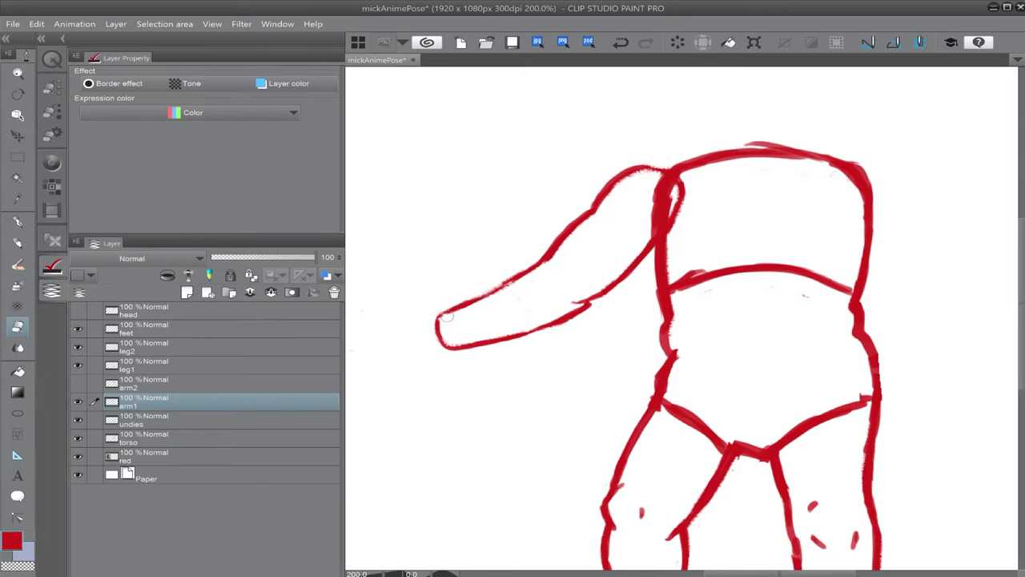
pyautogui.press('p')
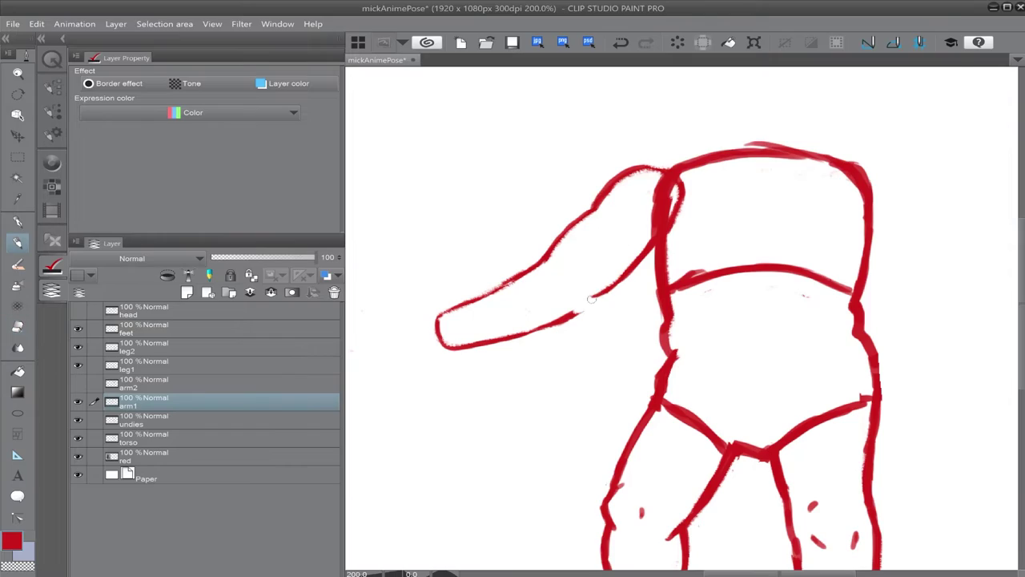
pyautogui.moveTo(573, 315); pyautogui.dragTo(606, 290)
pyautogui.press('e')
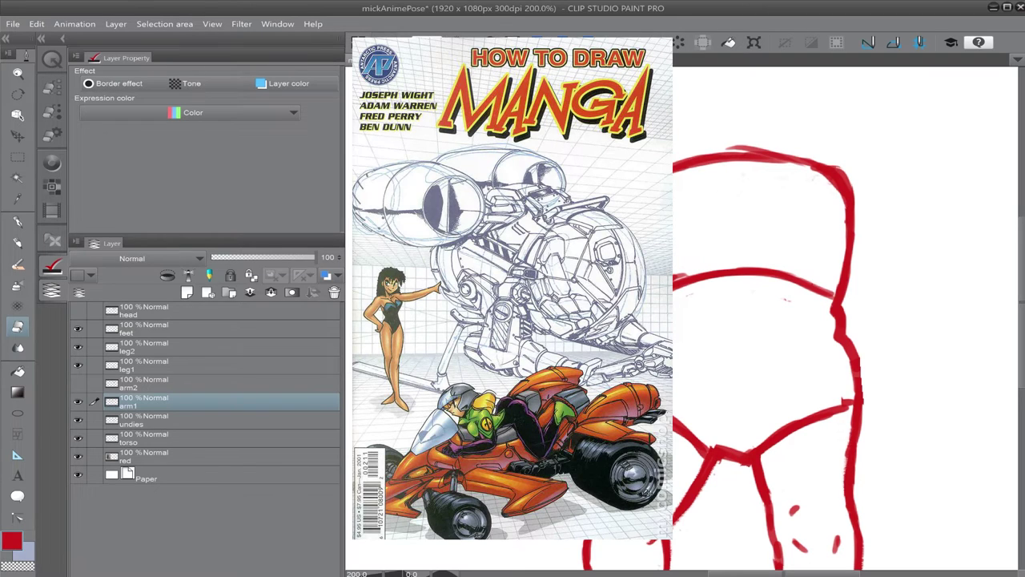
pyautogui.press('p')
pyautogui.moveTo(1022, 490); pyautogui.dragTo(990, 500)
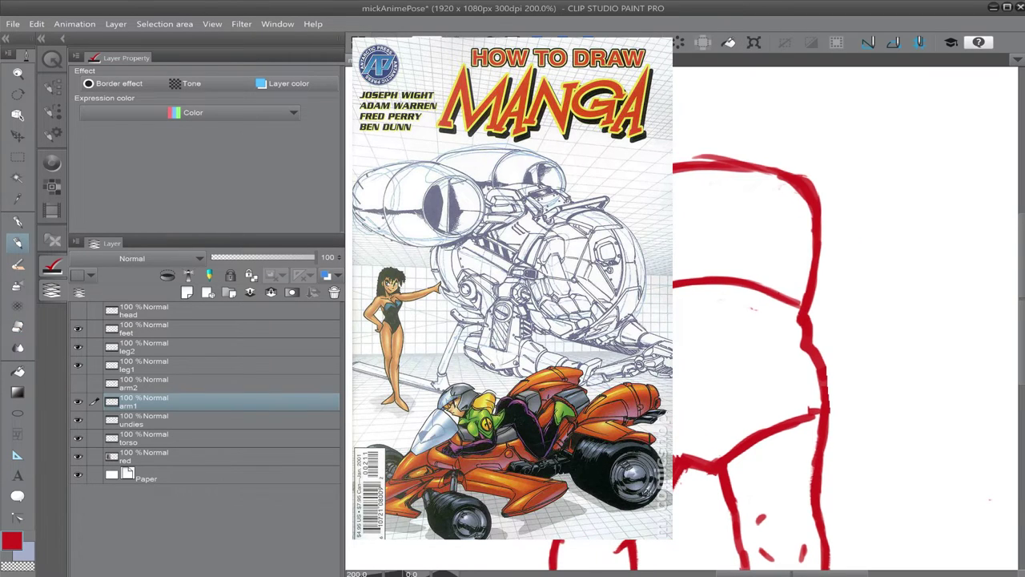
pyautogui.press('e')
pyautogui.press('p')
# Step: Add a layer named hand1 directly above arm1
pyautogui.hotkey('ctrl', '-')
pyautogui.hotkey('ctrl', '-')
pyautogui.hotkey('ctrl', '-')
pyautogui.hotkey('ctrl', '-')
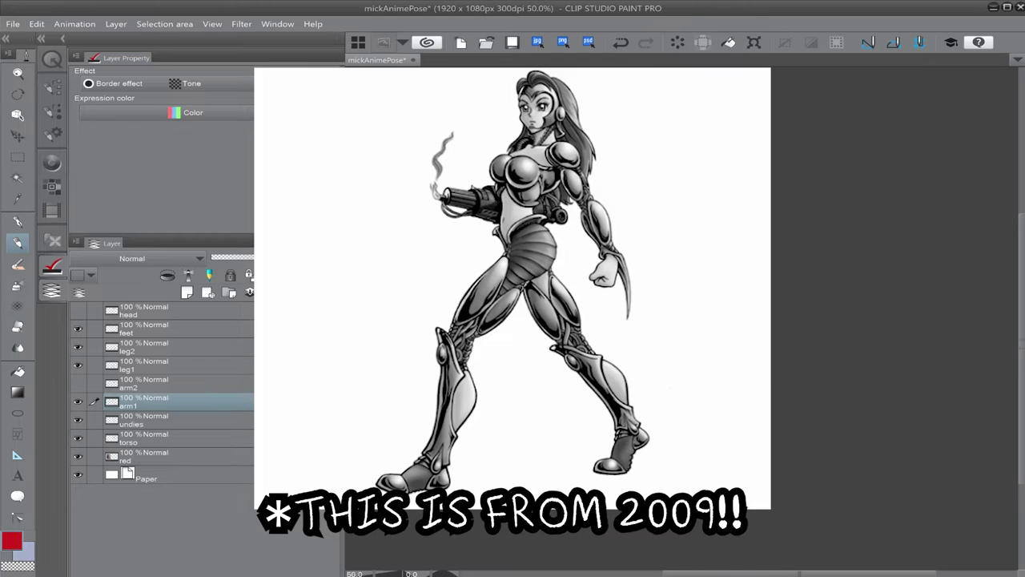
pyautogui.hotkey('ctrl', 'shift', 'n')
pyautogui.scroll(3, 572, 226)
pyautogui.doubleClick(129, 406)
pyautogui.write('hand1')
pyautogui.press('Return')
pyautogui.scroll(3, 772, 303)
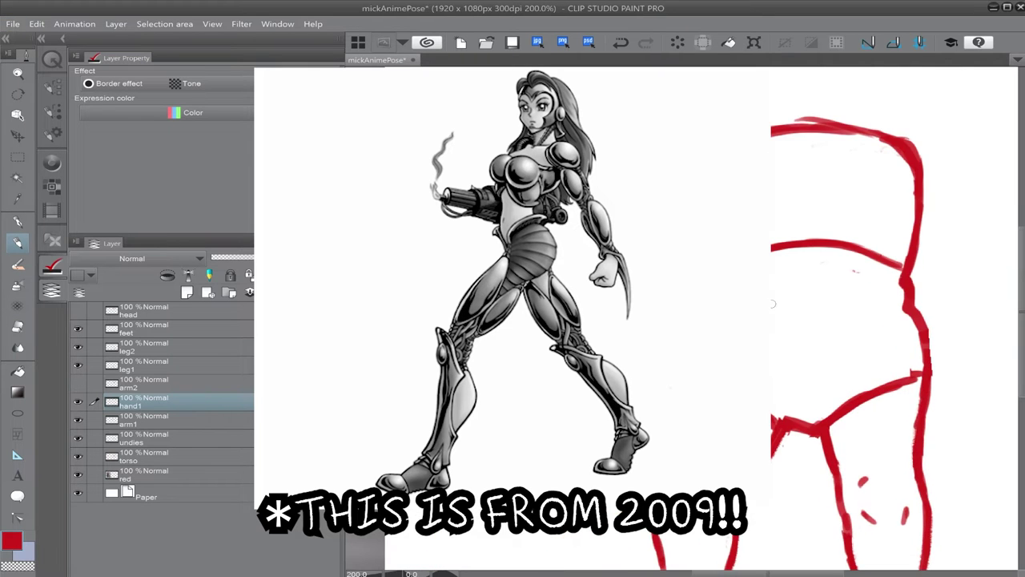
# Step: Sketch a closed fist with a thumb and curled fingers at the end of the forearm
pyautogui.moveTo(421, 291); pyautogui.dragTo(470, 306)
pyautogui.moveTo(408, 312)
pyautogui.mouseDown()
pyautogui.moveTo(430, 285)
pyautogui.moveTo(472, 306)
pyautogui.mouseUp()
pyautogui.moveTo(444, 281)
pyautogui.mouseDown()
pyautogui.moveTo(479, 289)
pyautogui.moveTo(422, 281)
pyautogui.moveTo(454, 277)
pyautogui.moveTo(459, 326)
pyautogui.mouseUp()
pyautogui.press('e')
pyautogui.press('p')
pyautogui.press('e')
pyautogui.press('p')
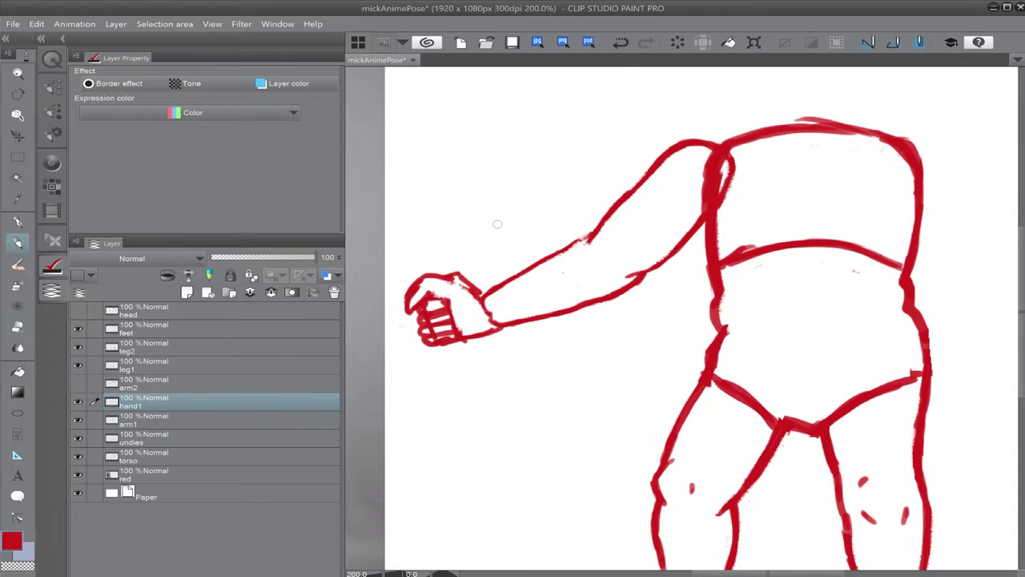
# Step: Clean up the fist's outline around the wrist and thumb
pyautogui.press('e')
pyautogui.moveTo(466, 278); pyautogui.dragTo(479, 298)
pyautogui.press('p')
pyautogui.press('e')
pyautogui.moveTo(416, 281); pyautogui.dragTo(404, 319)
pyautogui.press('p')
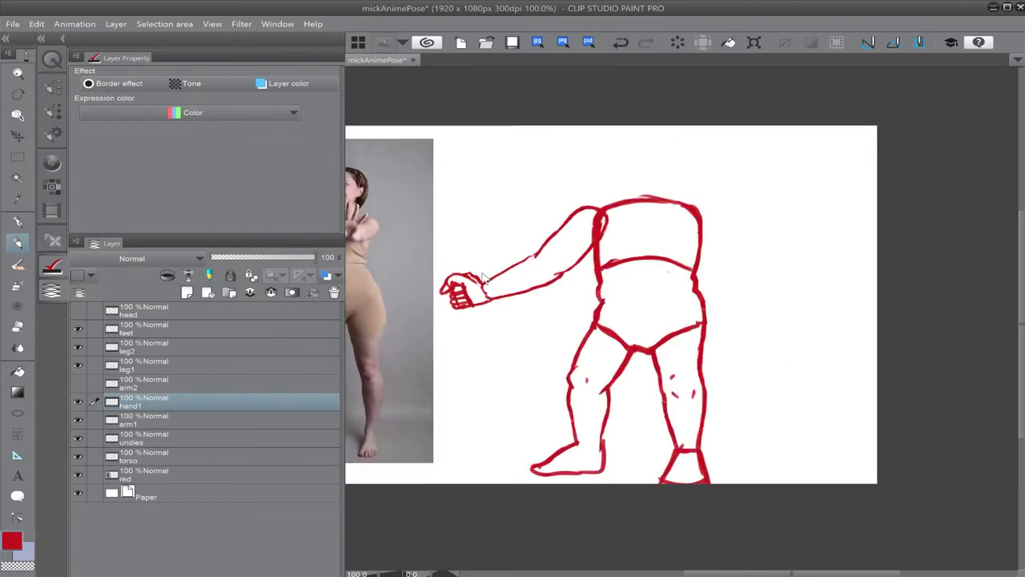
pyautogui.scroll(-3, 664, 350)
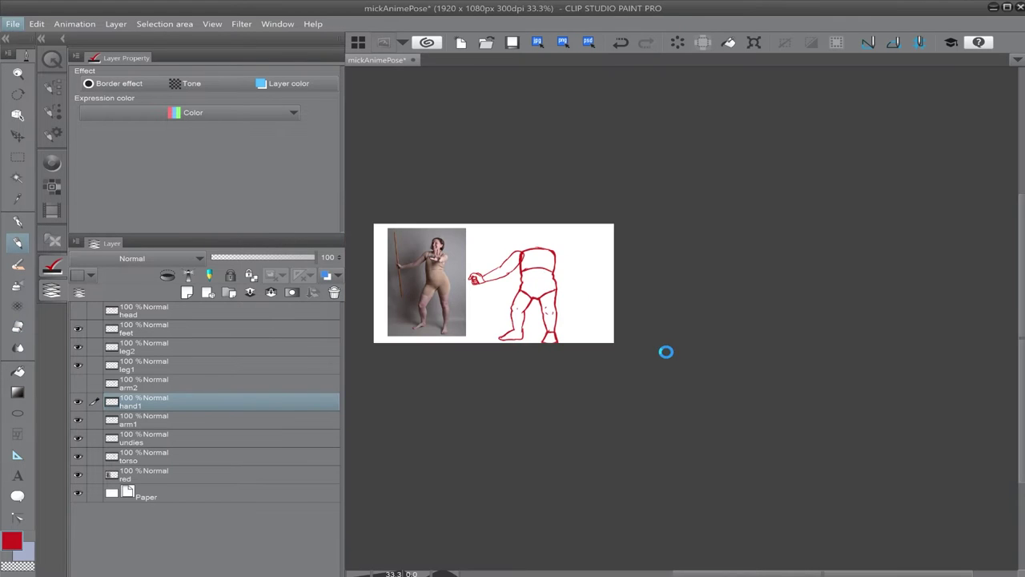
# Step: Erase the inner thigh line and part of the inner calf contour on the leg1 layer
pyautogui.scroll(4, 809, 445)
pyautogui.press('e')
pyautogui.click(216, 383)
pyautogui.moveTo(713, 326); pyautogui.dragTo(701, 337)
pyautogui.moveTo(687, 367)
pyautogui.mouseDown()
pyautogui.moveTo(686, 397)
pyautogui.moveTo(686, 386)
pyautogui.mouseUp()
pyautogui.press('p')
pyautogui.press('e')
pyautogui.press('p')
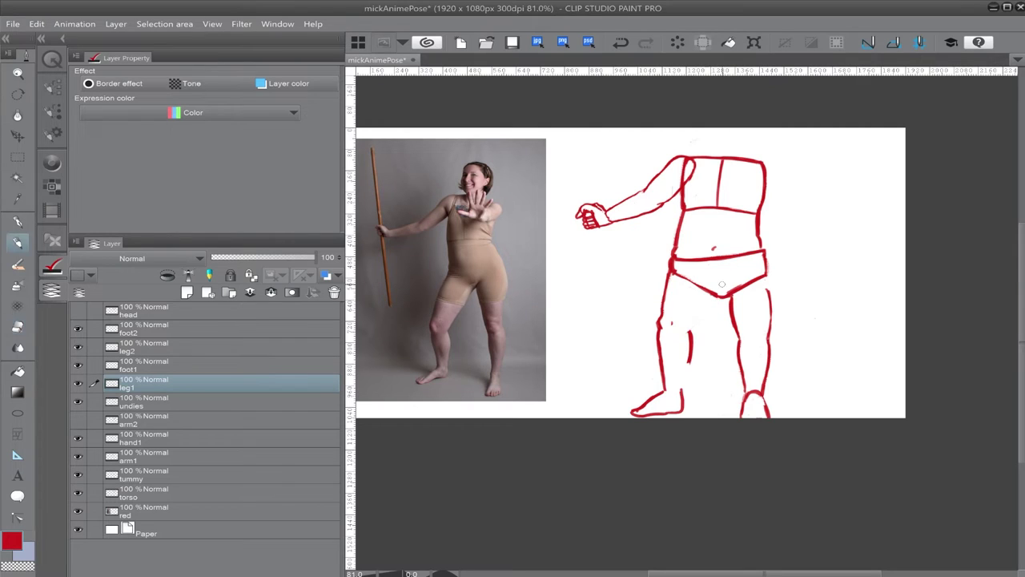
# Step: Redraw leg1's inner thigh from the crotch to the knee and rework its inner calf line
pyautogui.press('e')
pyautogui.moveTo(658, 331)
pyautogui.mouseDown()
pyautogui.moveTo(665, 389)
pyautogui.moveTo(661, 376)
pyautogui.moveTo(689, 358)
pyautogui.mouseUp()
pyautogui.press('p')
pyautogui.press('e')
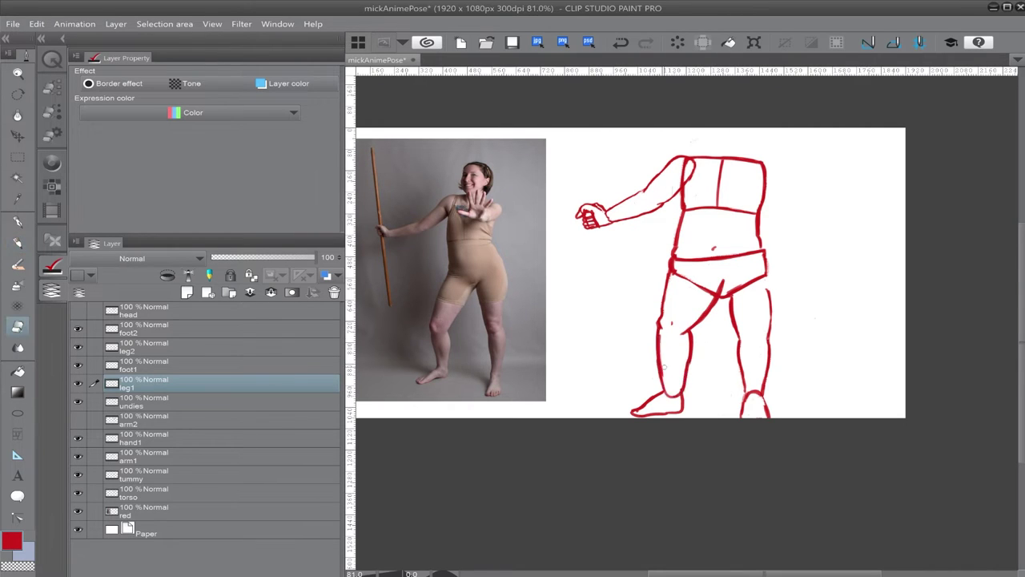
pyautogui.press('p')
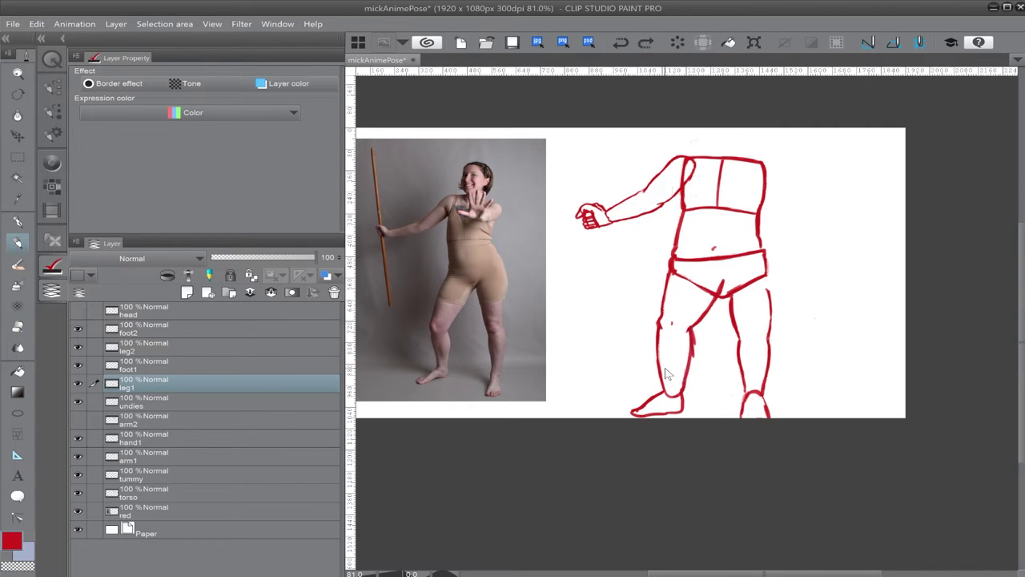
pyautogui.moveTo(695, 325); pyautogui.dragTo(687, 376)
pyautogui.press('e')
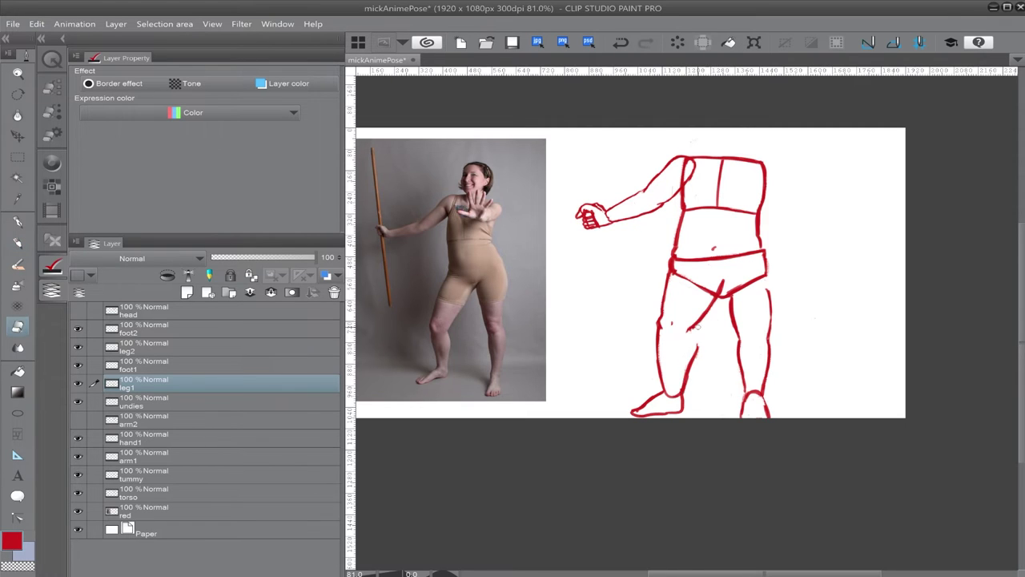
# Step: Extend leg1's inner thigh line toward the knee and erase the upper part of its inner calf line
pyautogui.scroll(3, 698, 327)
pyautogui.moveTo(636, 316); pyautogui.dragTo(631, 290)
pyautogui.press('p')
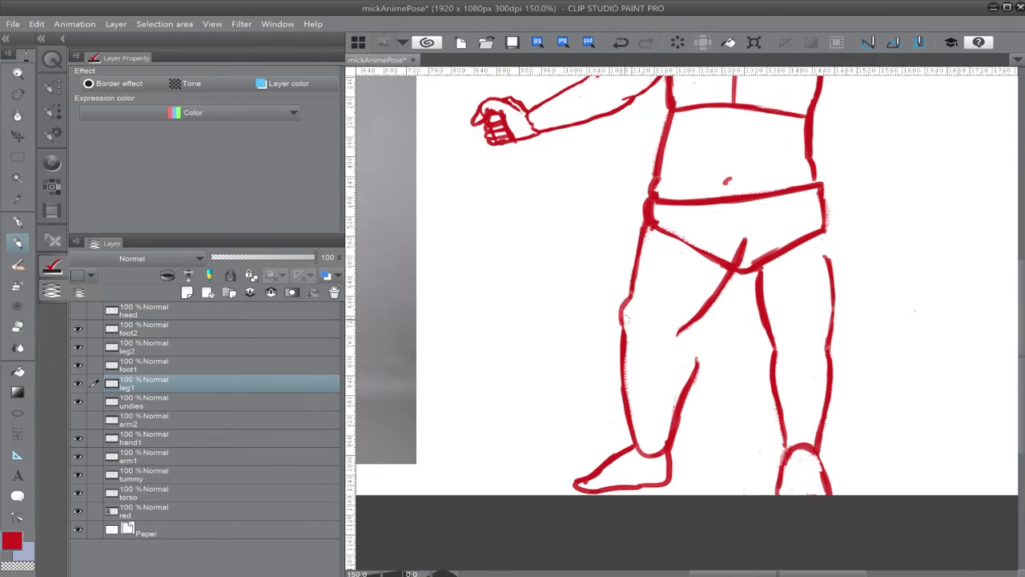
pyautogui.moveTo(686, 344); pyautogui.dragTo(689, 380)
pyautogui.press('e')
pyautogui.moveTo(695, 388); pyautogui.dragTo(699, 357)
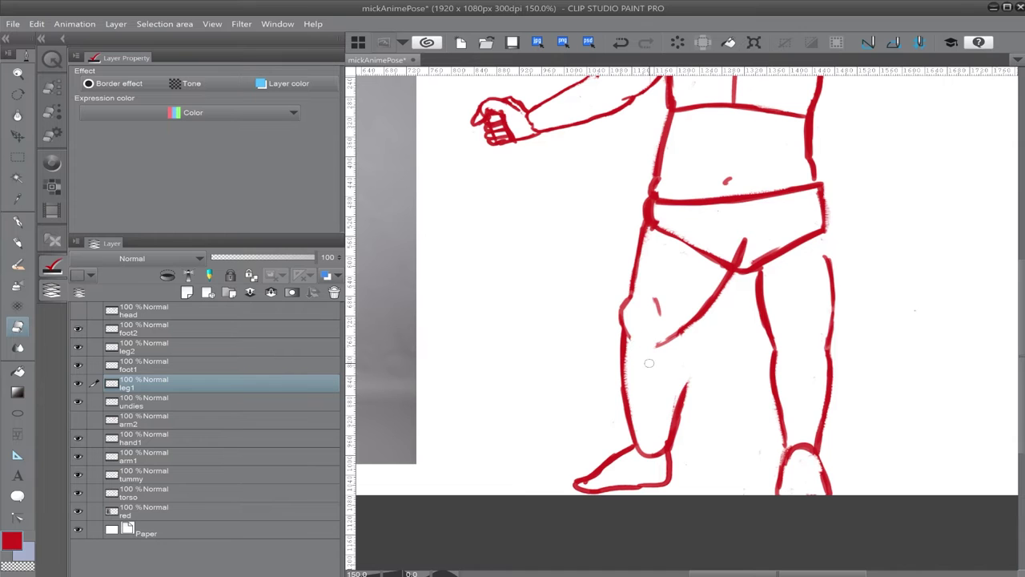
pyautogui.press('p')
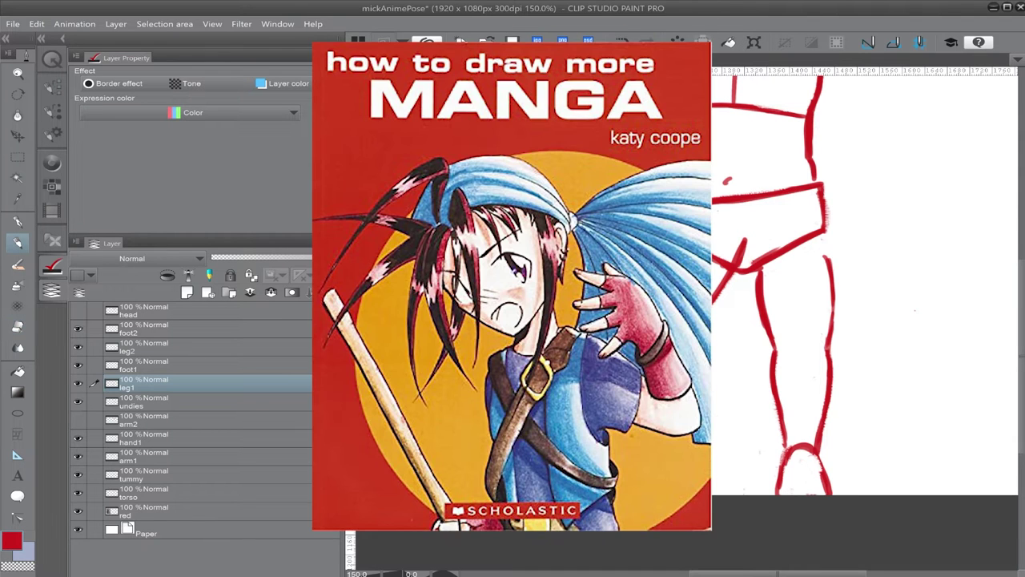
# Step: Redraw leg1's inner calf from the knee to the ankle and tidy the knee contour
pyautogui.press('e')
pyautogui.press('p')
pyautogui.moveTo(715, 286)
pyautogui.mouseDown()
pyautogui.moveTo(735, 254)
pyautogui.moveTo(713, 304)
pyautogui.mouseUp()
pyautogui.scroll(-2, 720, 291)
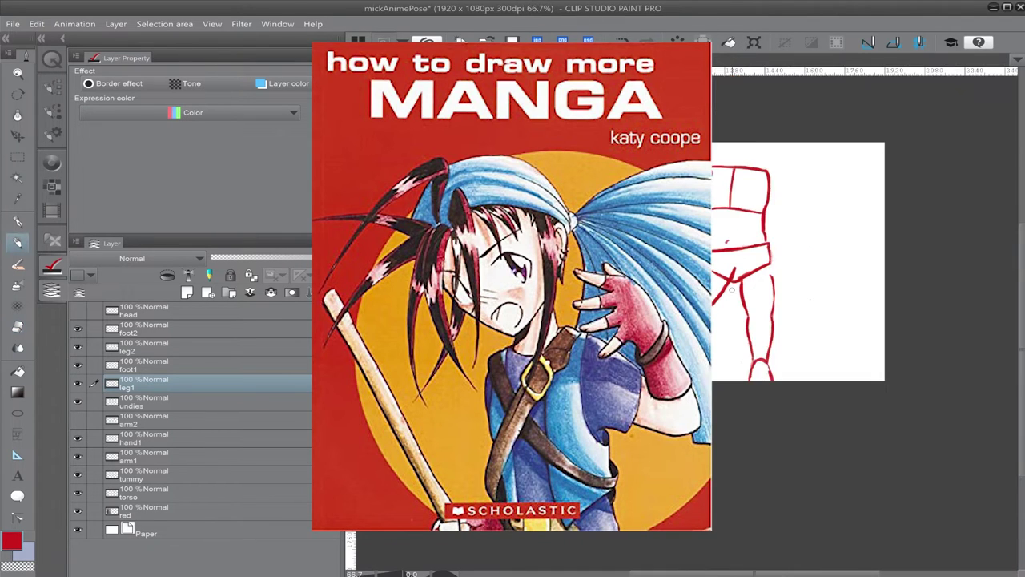
pyautogui.scroll(1, 720, 291)
pyautogui.press('e')
pyautogui.press('p')
pyautogui.press('e')
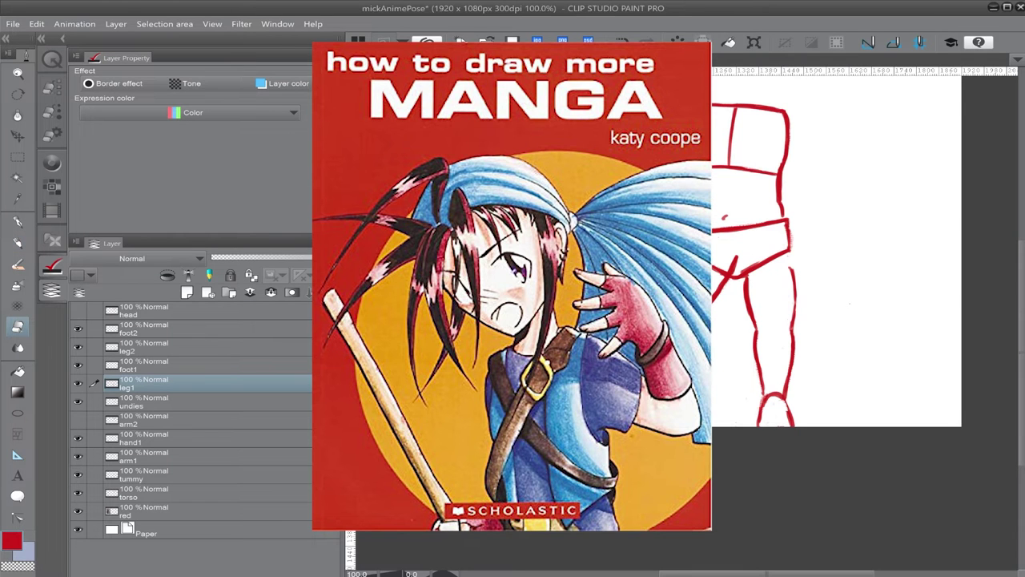
pyautogui.press('p')
pyautogui.press('e')
pyautogui.press('p')
pyautogui.press('e')
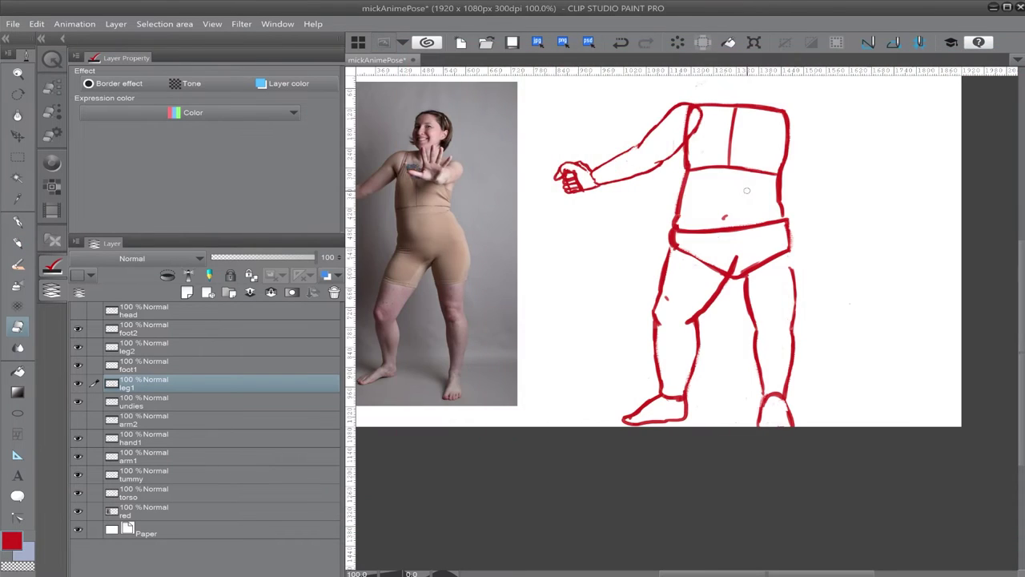
# Step: Clean up leg1's inner thigh line where it overshoots the crotch of the undies
pyautogui.moveTo(706, 309); pyautogui.dragTo(735, 258)
pyautogui.press('p')
pyautogui.press('e')
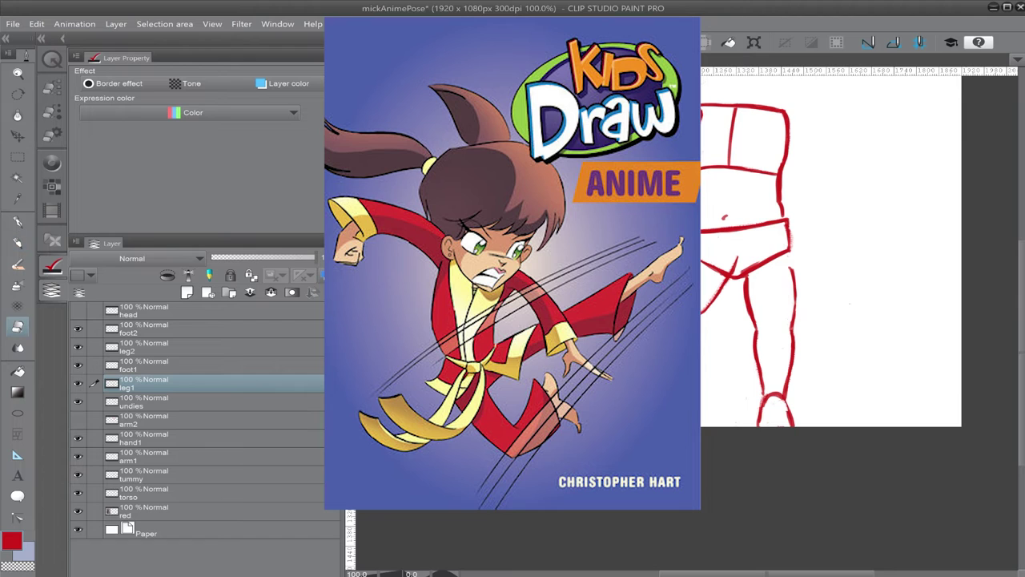
pyautogui.press('p')
pyautogui.press('e')
pyautogui.press('p')
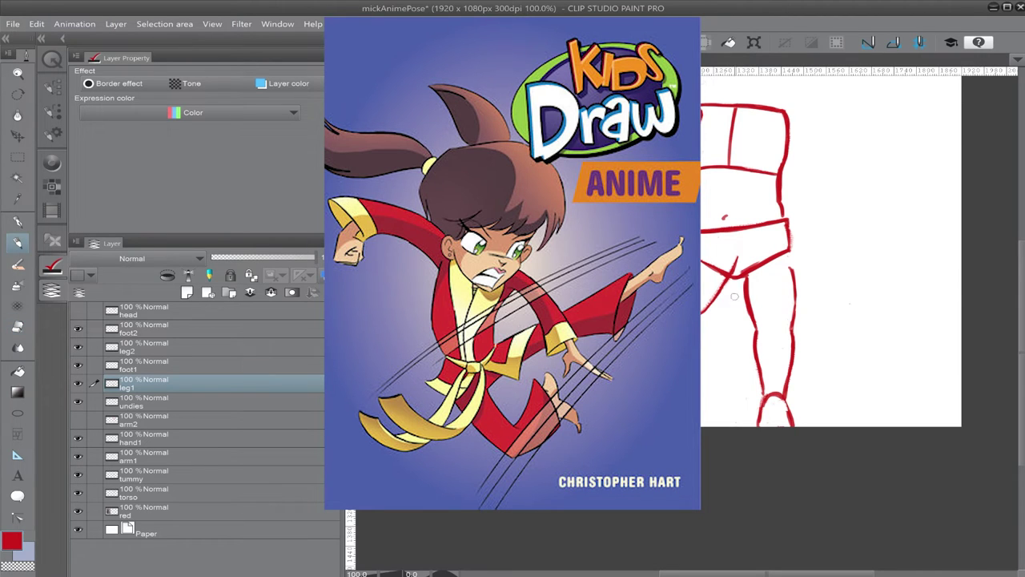
pyautogui.press('e')
# Step: Refine leg1's outer calf and rounded ankle end with foot1 hidden, and make foot1 visible again
pyautogui.hotkey('ctrl', '-')
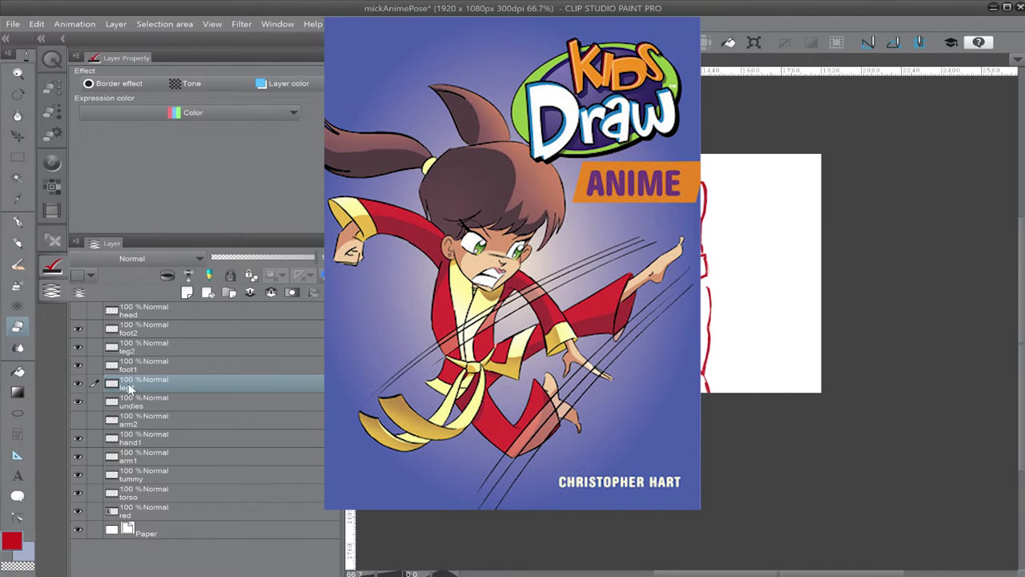
pyautogui.press('p')
pyautogui.press('e')
pyautogui.press('p')
pyautogui.press('p')
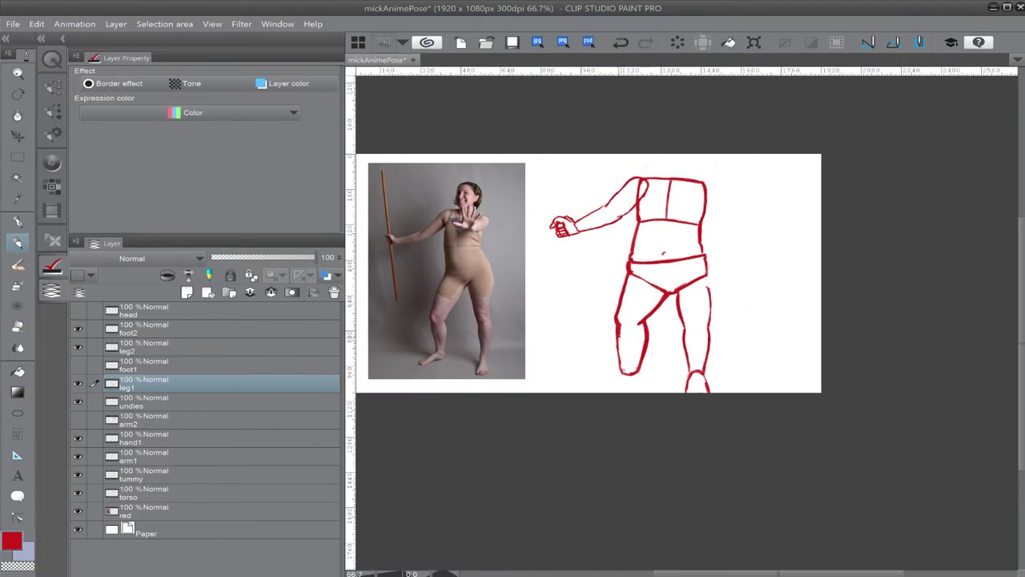
pyautogui.moveTo(617, 351); pyautogui.dragTo(623, 372)
pyautogui.press('e')
pyautogui.click(77, 365)
# Step: Erase the old foot below leg1 on the foot1 layer
pyautogui.scroll(3, 501, 337)
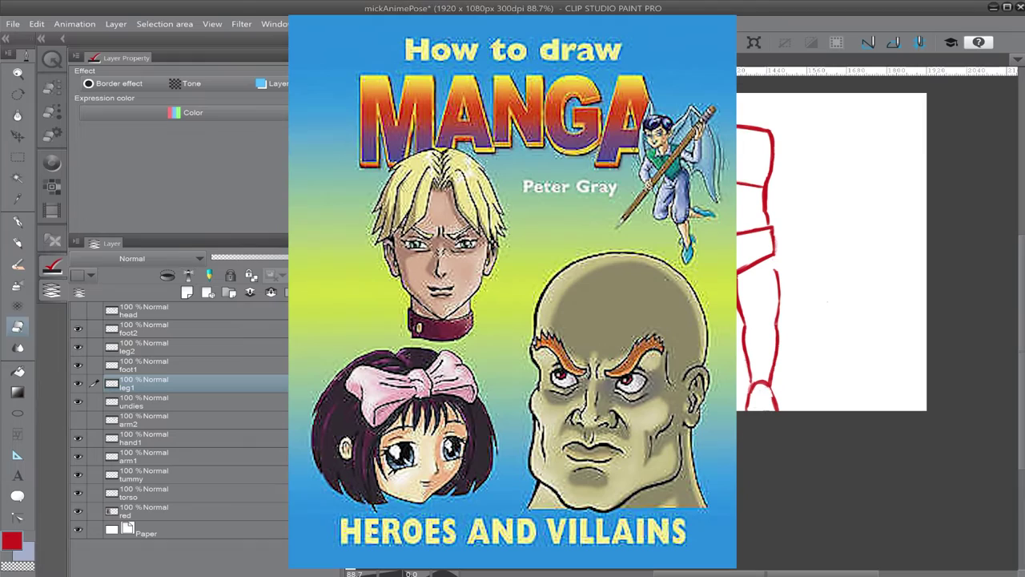
pyautogui.press('k')
pyautogui.click(245, 367)
pyautogui.press('e')
pyautogui.press('p')
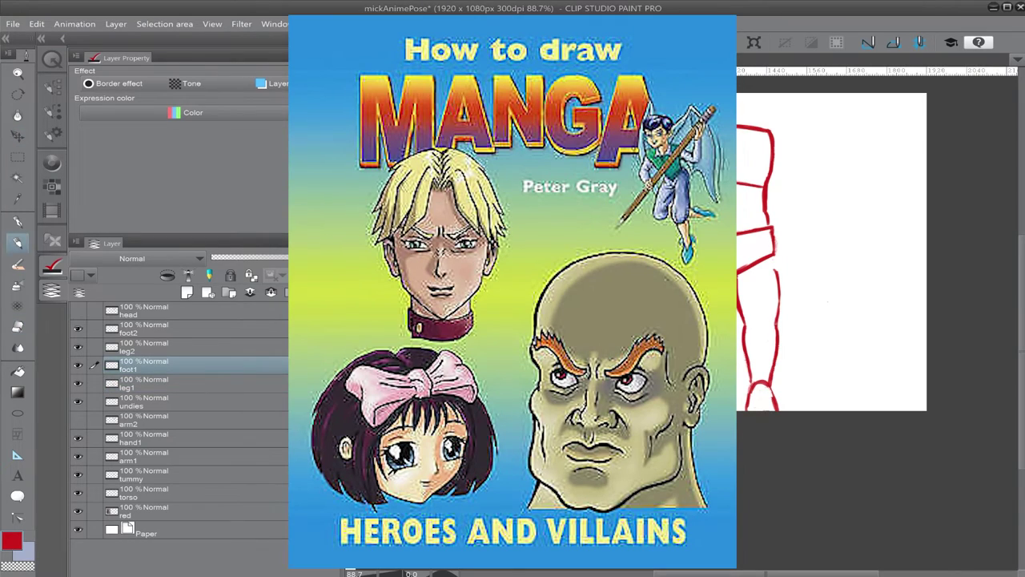
pyautogui.press('e')
pyautogui.press('p')
pyautogui.moveTo(630, 391); pyautogui.dragTo(607, 409)
pyautogui.press('e')
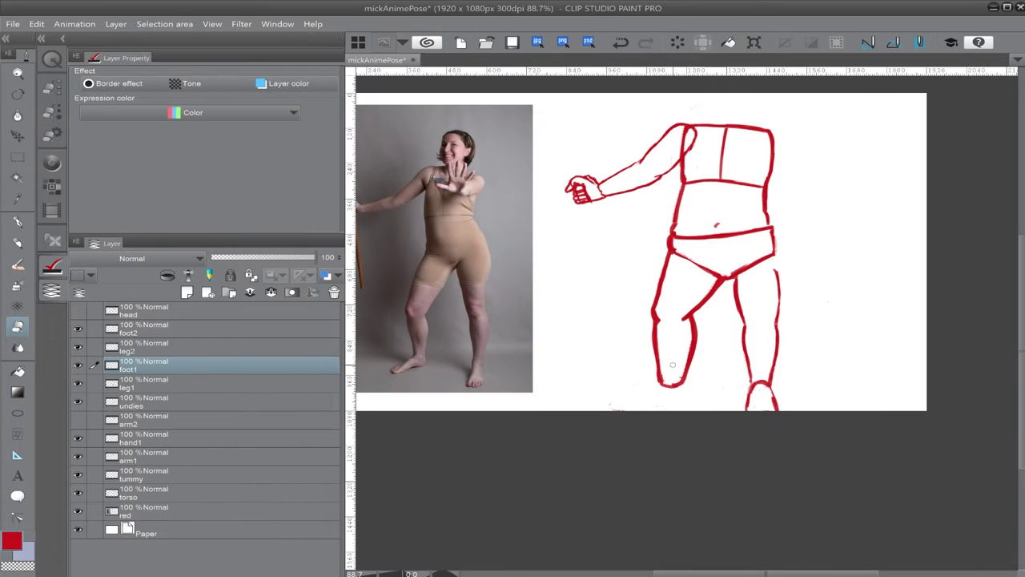
# Step: Sketch a larger side-view foot with ankle, heel and big toe on foot1, in the blank space beside leg1
pyautogui.press('p')
pyautogui.moveTo(547, 348); pyautogui.dragTo(589, 315)
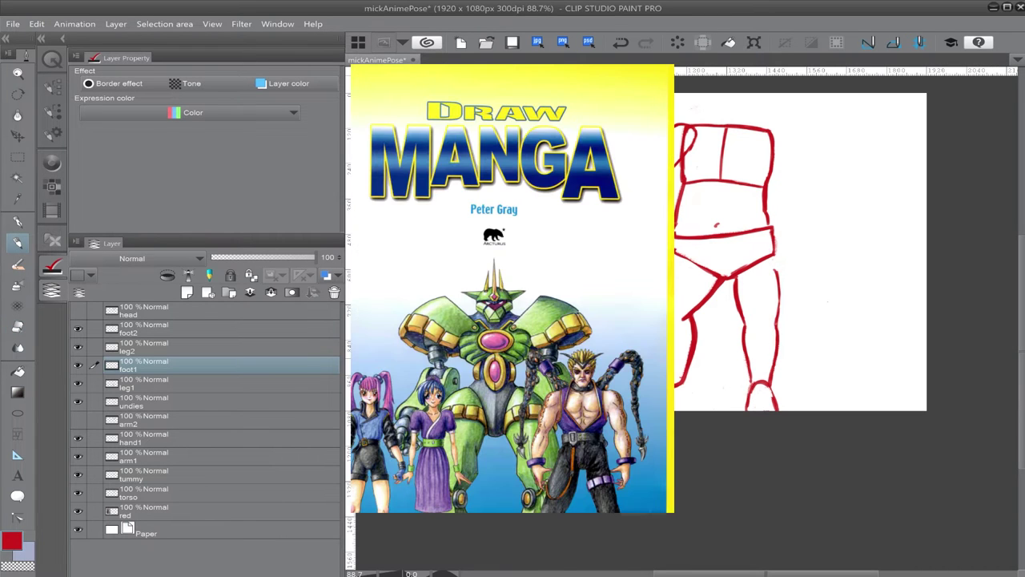
pyautogui.press('k')
pyautogui.press('e')
pyautogui.moveTo(588, 371); pyautogui.dragTo(610, 355)
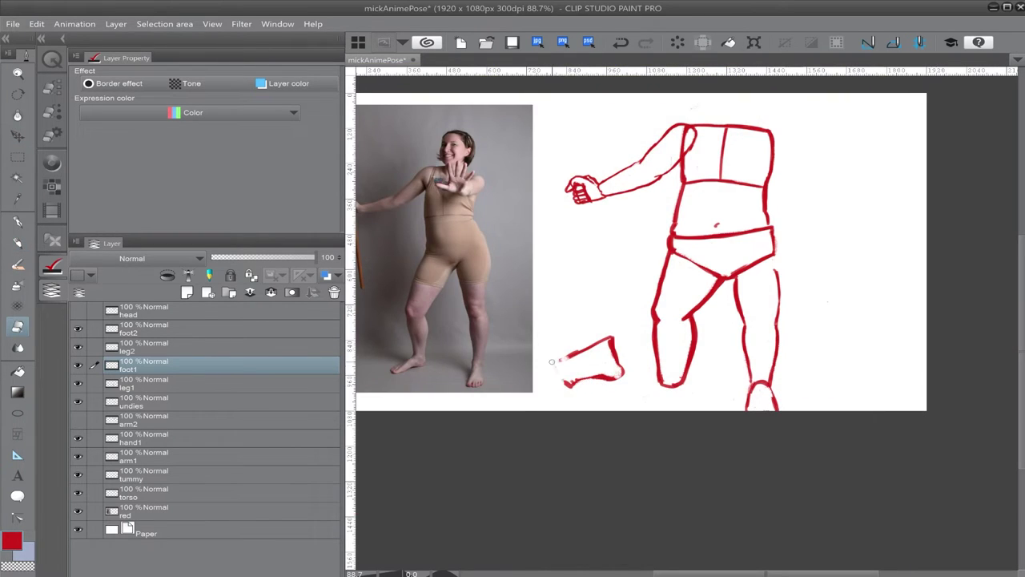
pyautogui.press('p')
pyautogui.press('e')
pyautogui.moveTo(552, 370)
pyautogui.mouseDown()
pyautogui.moveTo(573, 351)
pyautogui.moveTo(618, 365)
pyautogui.moveTo(617, 345)
pyautogui.moveTo(550, 364)
pyautogui.mouseUp()
pyautogui.press('p')
pyautogui.press('e')
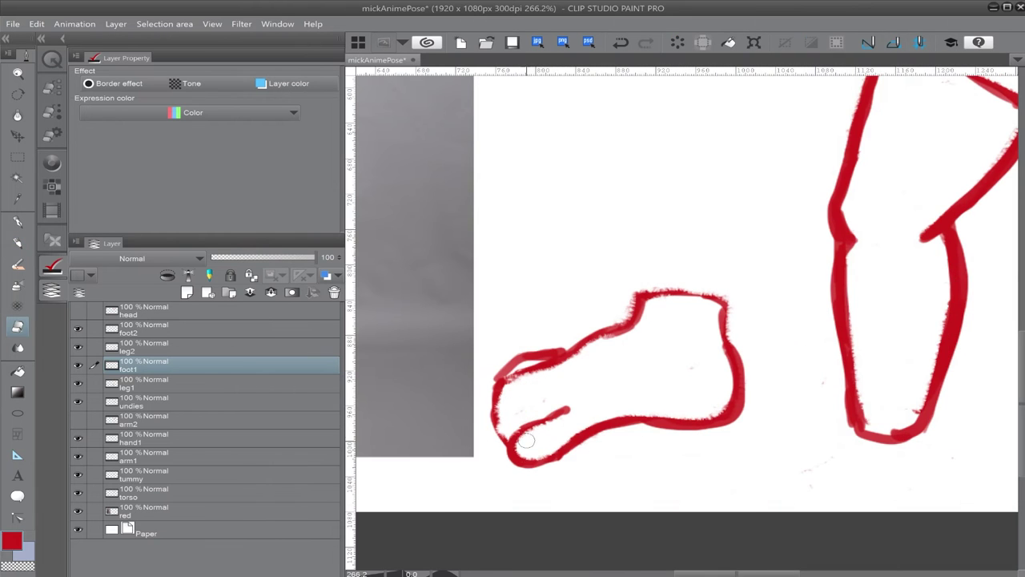
# Step: Thin the foot's sole line, try new strokes from the big toe along the sole, and undo the last two changes
pyautogui.moveTo(657, 414); pyautogui.dragTo(662, 428)
pyautogui.press('p')
pyautogui.press('e')
pyautogui.press('p')
pyautogui.moveTo(515, 437)
pyautogui.mouseDown()
pyautogui.moveTo(576, 454)
pyautogui.moveTo(672, 423)
pyautogui.mouseUp()
pyautogui.hotkey('ctrl', 'z')
pyautogui.hotkey('ctrl', 'z')
# Step: Save the drawing
pyautogui.scroll(-3, 722, 379)
pyautogui.click(18, 26)
pyautogui.click(66, 108)
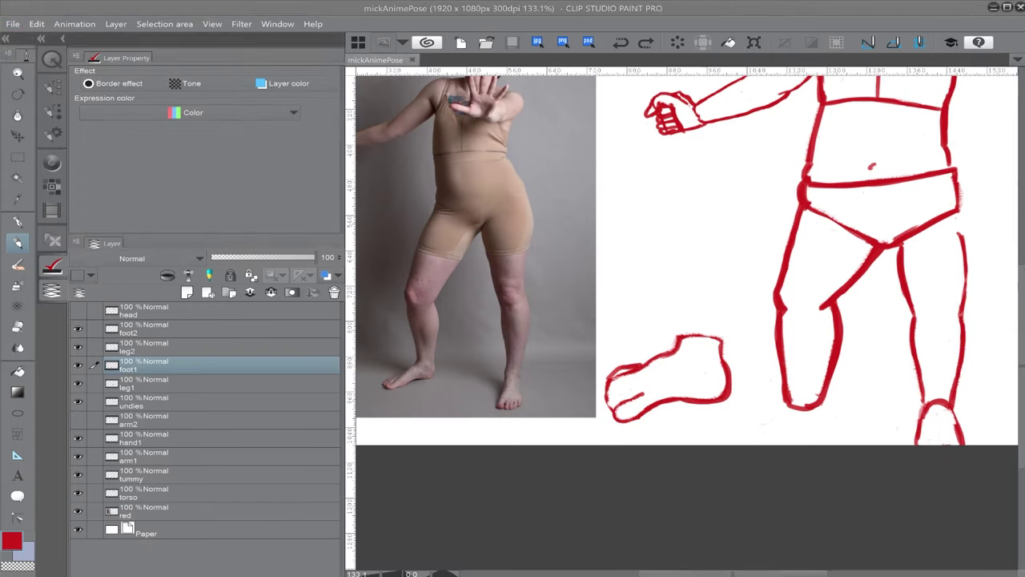
# Step: Redraw the foot with a simpler ankle, heel and sole outline and add a small ankle-bone mark
pyautogui.scroll(1, 807, 386)
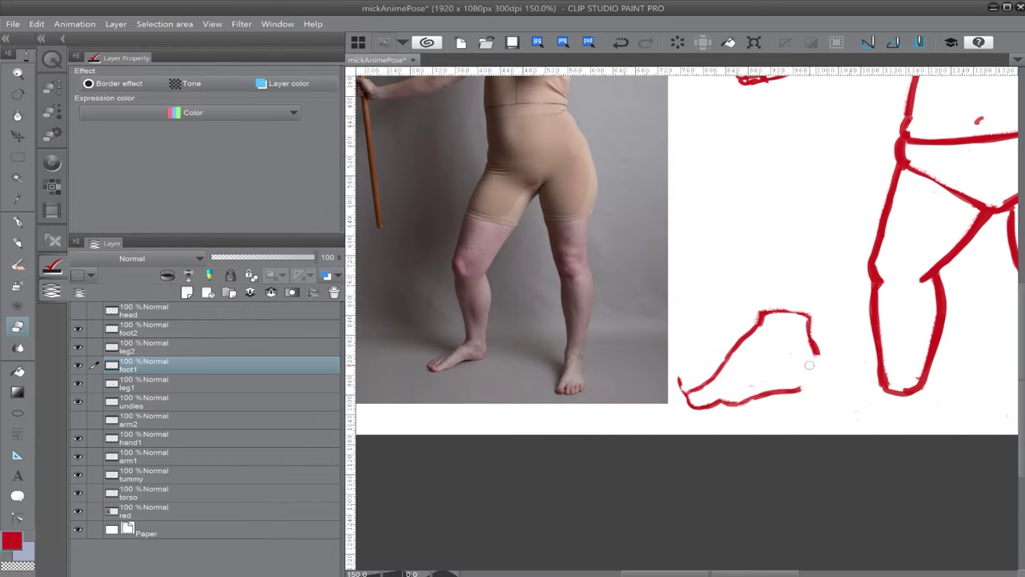
pyautogui.moveTo(809, 365); pyautogui.dragTo(814, 340)
pyautogui.press('p')
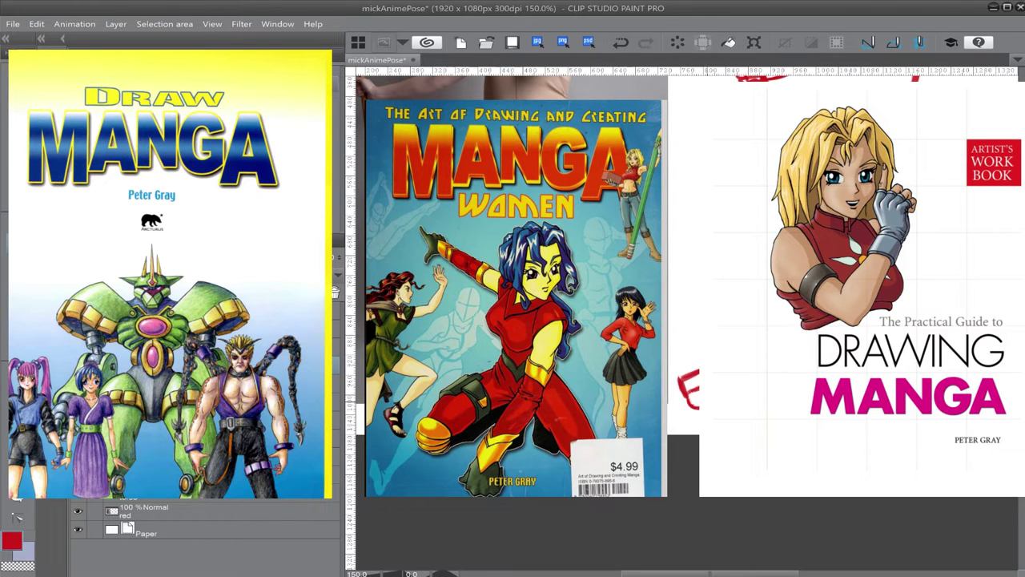
pyautogui.press('p')
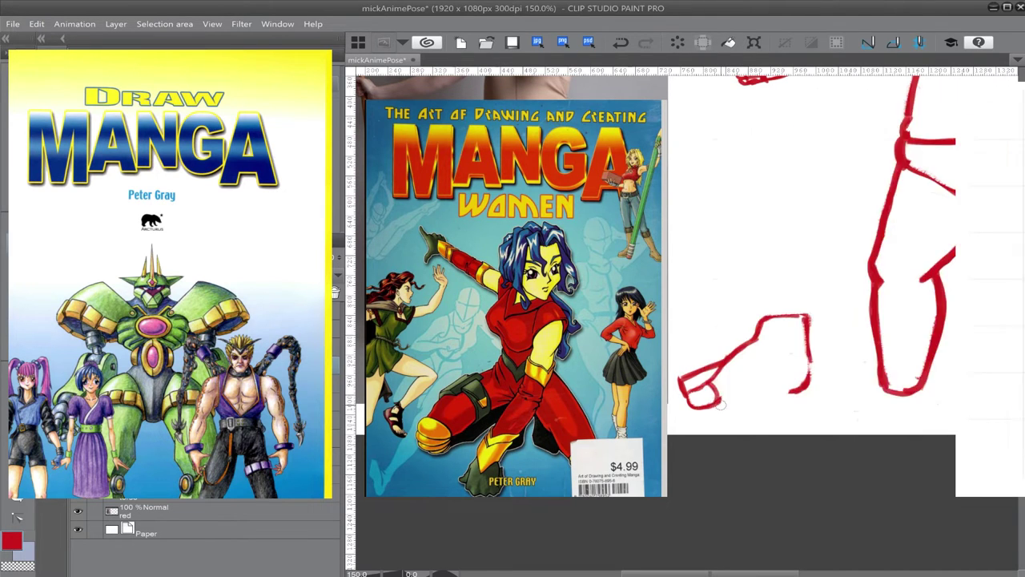
pyautogui.moveTo(705, 406)
pyautogui.mouseDown()
pyautogui.moveTo(770, 392)
pyautogui.moveTo(810, 354)
pyautogui.mouseUp()
pyautogui.press('e')
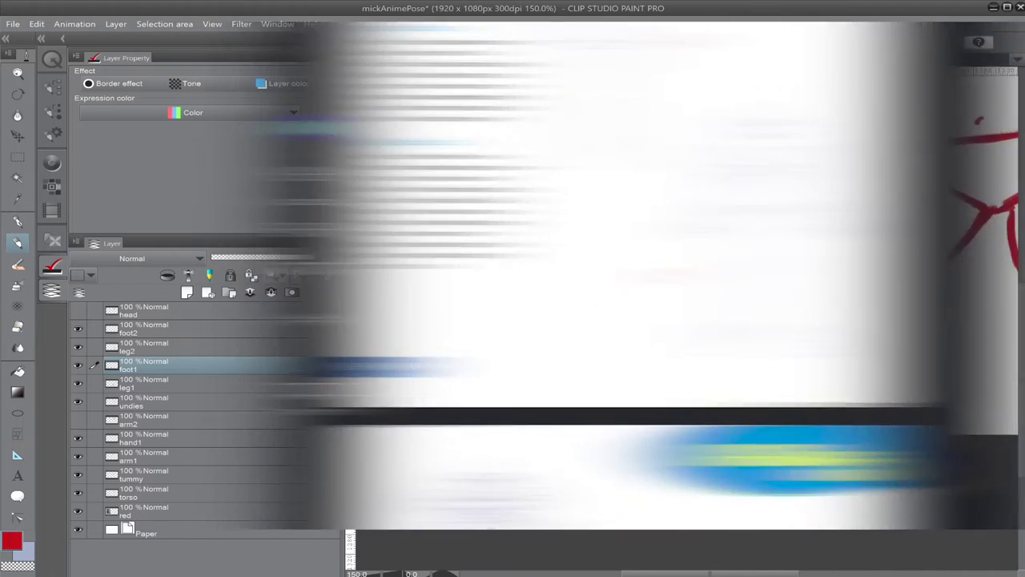
pyautogui.press('e')
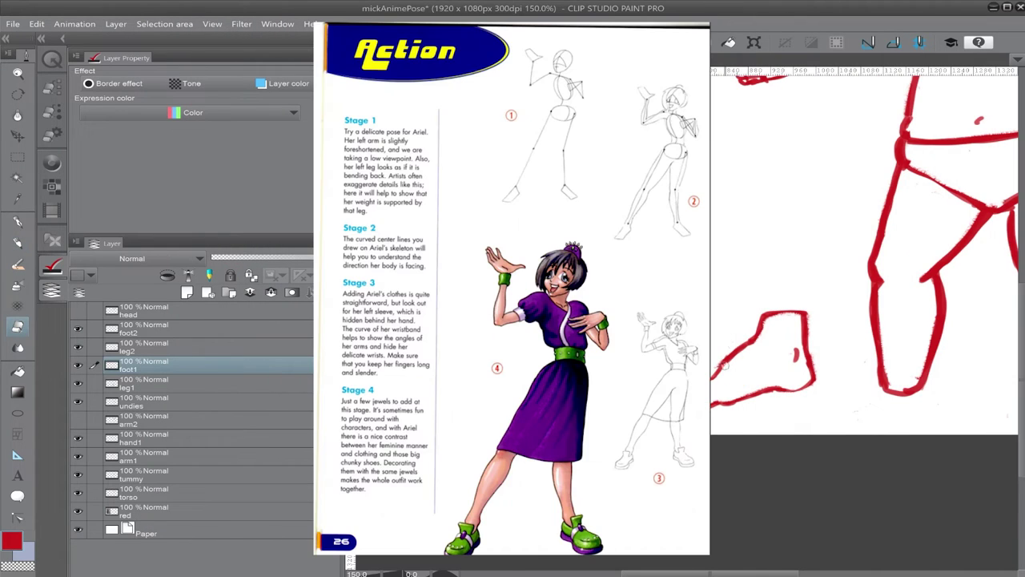
# Step: Rework the top of the foot and the toe contour at its front end
pyautogui.press('p')
pyautogui.press('p')
pyautogui.moveTo(711, 366); pyautogui.dragTo(742, 351)
pyautogui.press('e')
pyautogui.press('p')
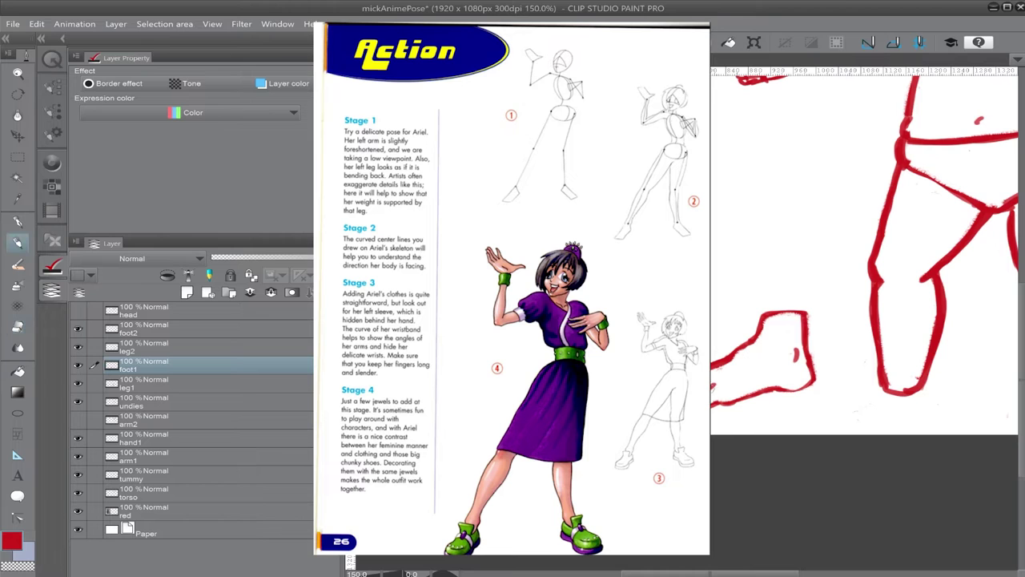
pyautogui.press('e')
# Step: Add a short toe line at the front of the foot and clean up around it
pyautogui.scroll(-2, 761, 311)
pyautogui.scroll(3, 761, 311)
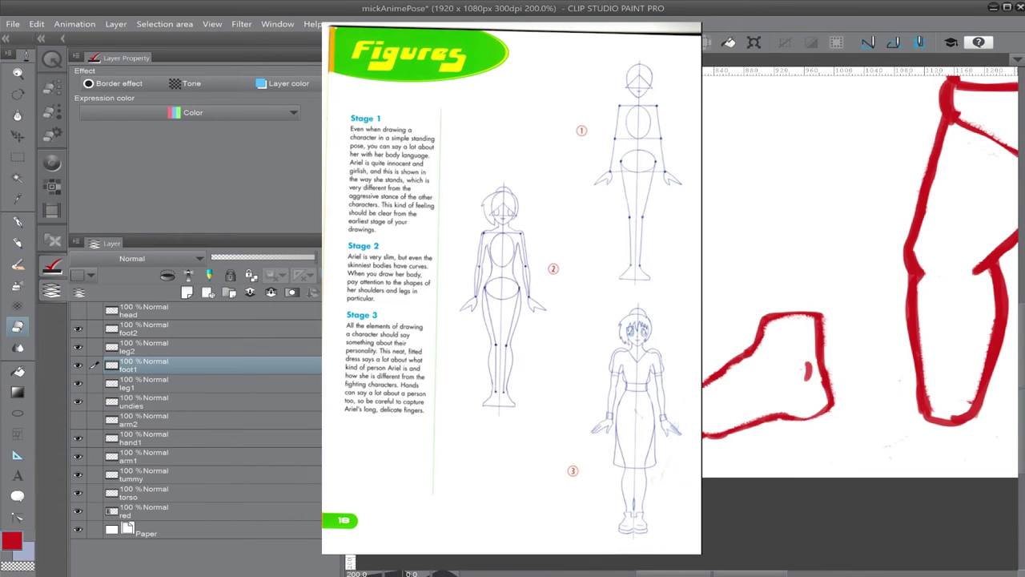
pyautogui.press('p')
pyautogui.press('e')
pyautogui.press('p')
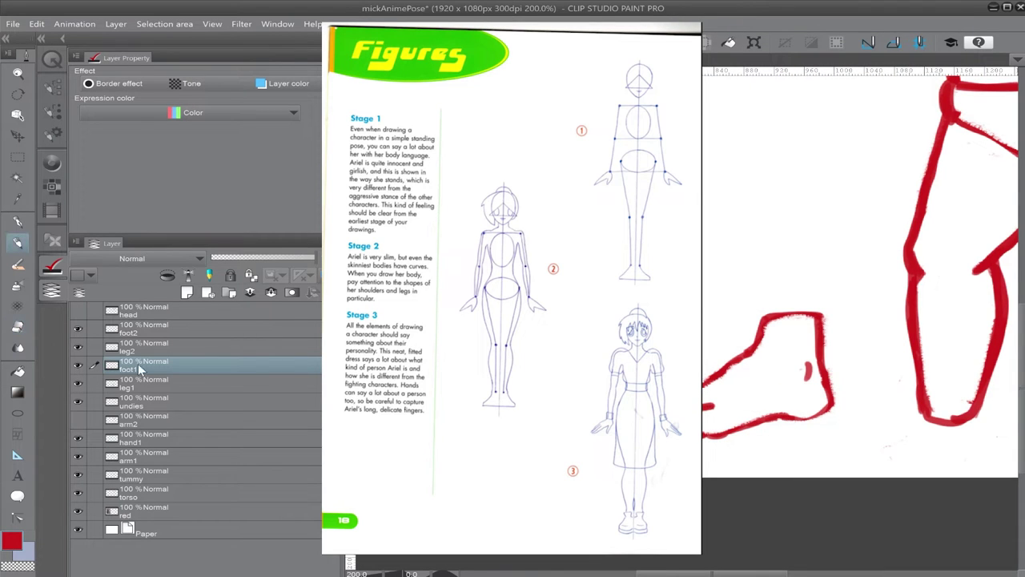
pyautogui.press('e')
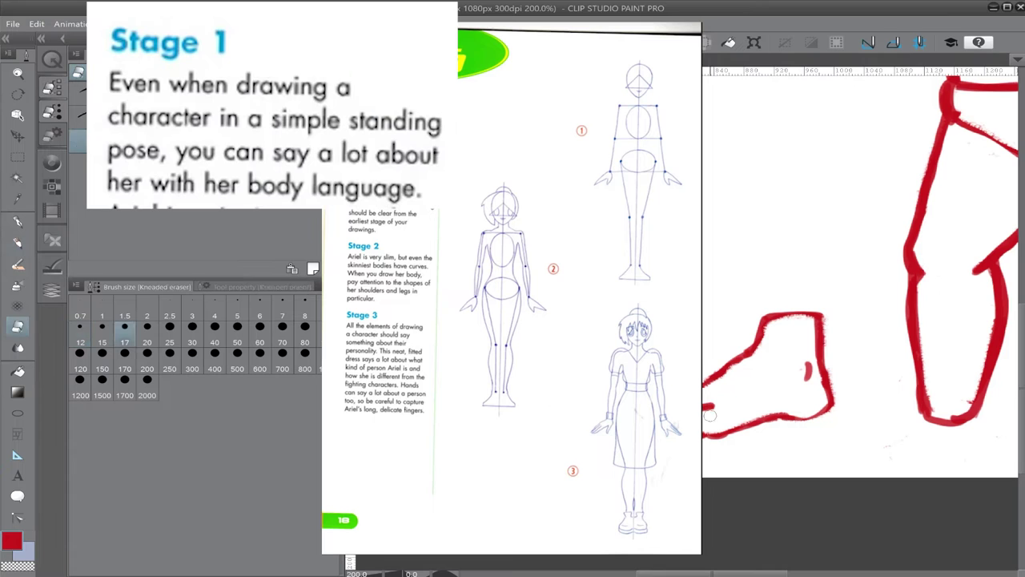
pyautogui.press('p')
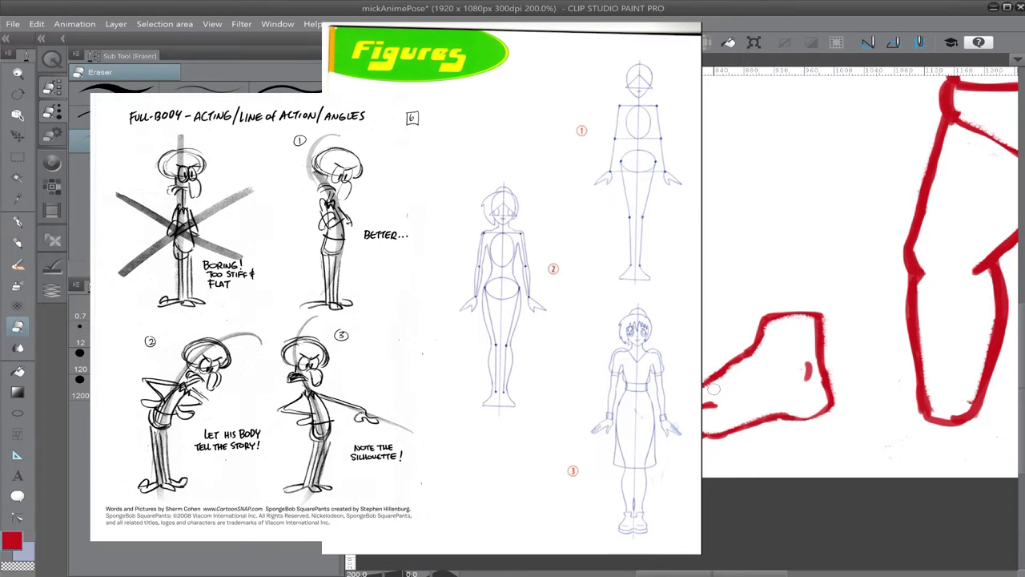
pyautogui.press('e')
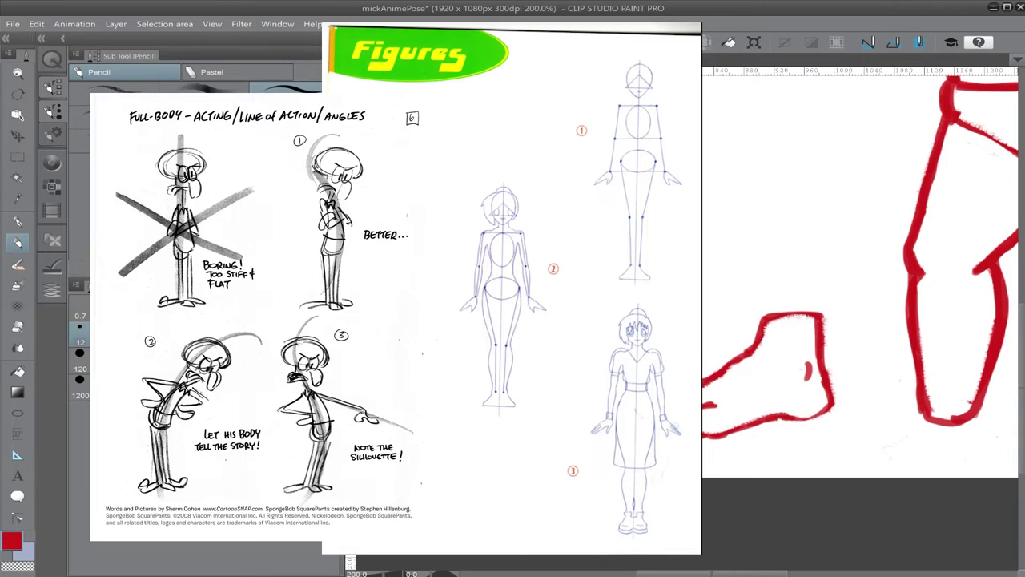
pyautogui.press('p')
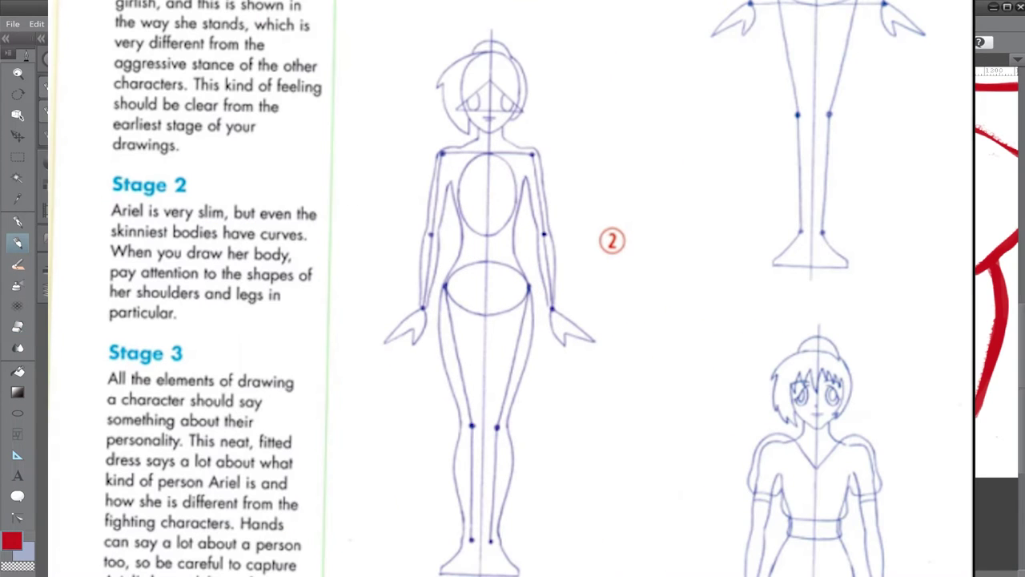
pyautogui.hotkey('ctrl', '-')
pyautogui.press('k')
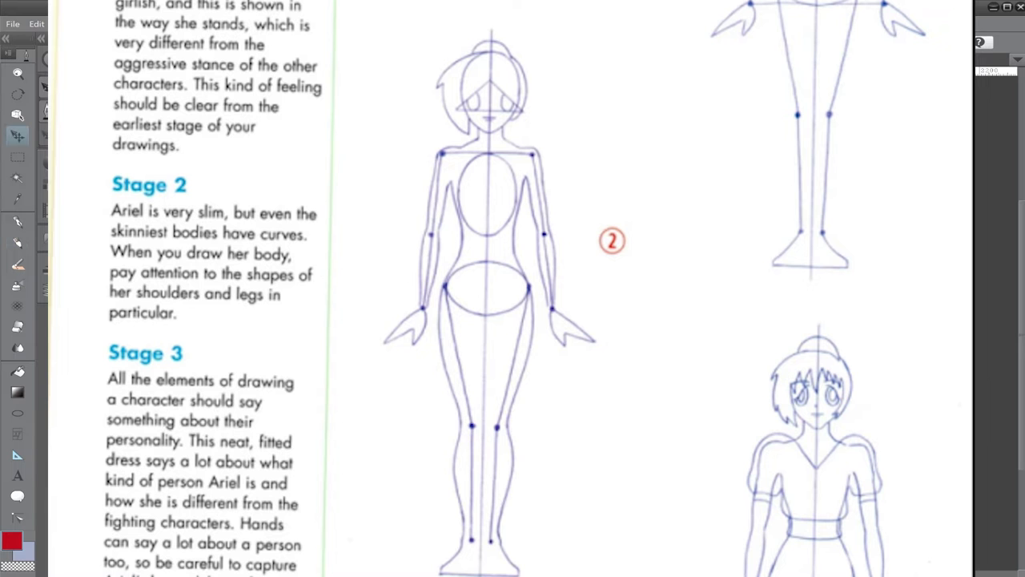
pyautogui.scroll(-10, 417, 272)
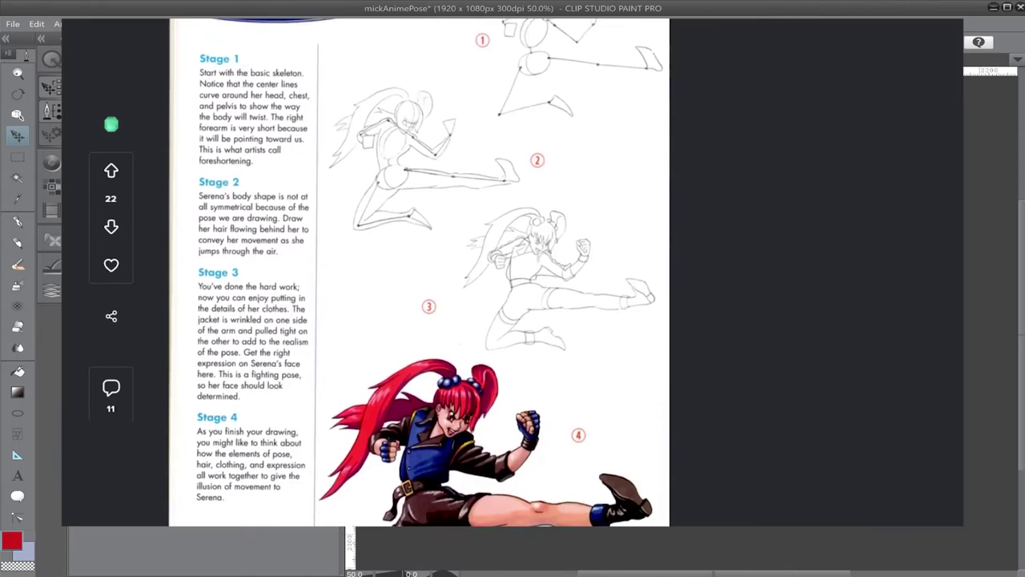
pyautogui.scroll(-10, 419, 272)
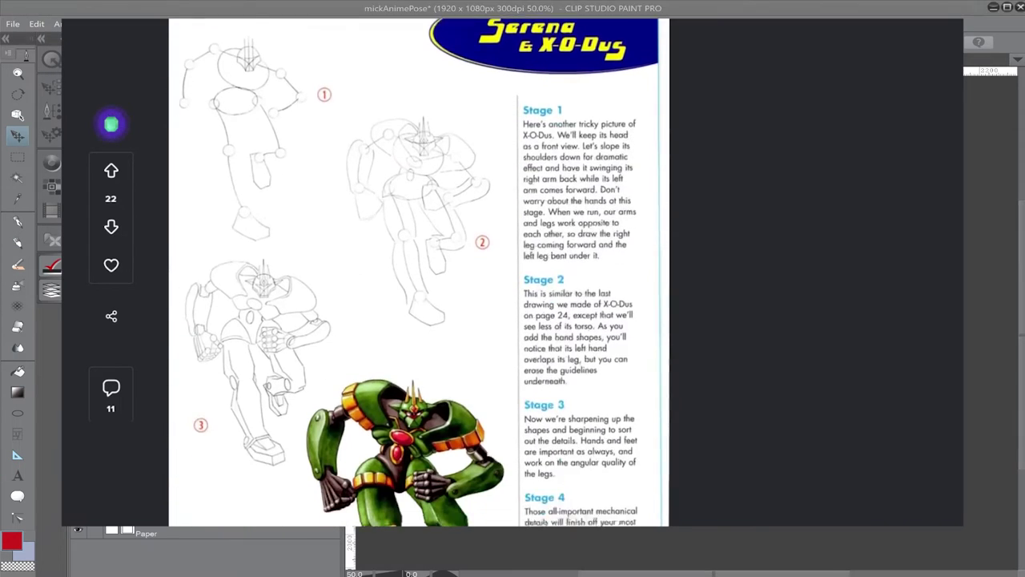
pyautogui.scroll(-10, 419, 272)
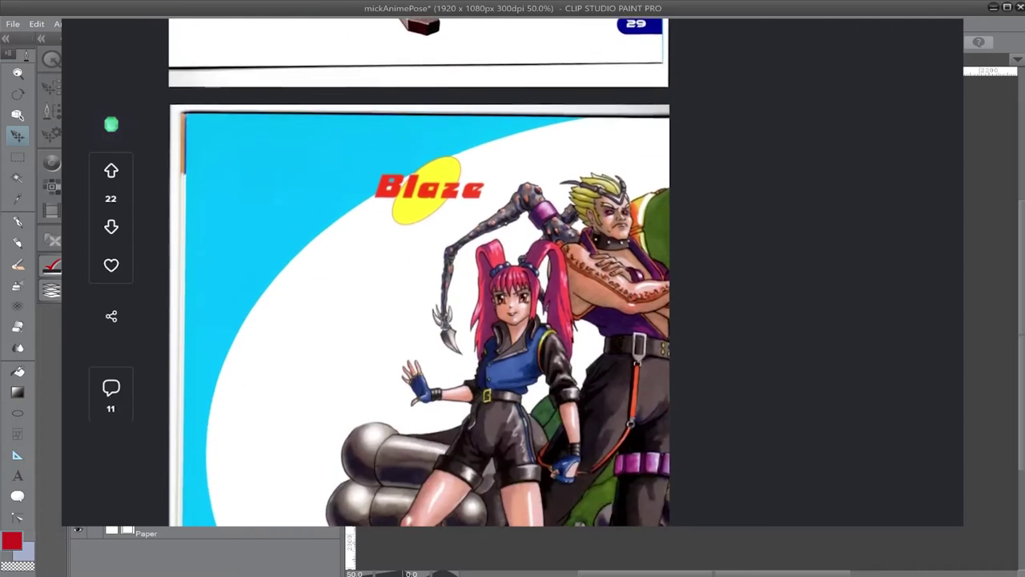
pyautogui.scroll(-10, 419, 272)
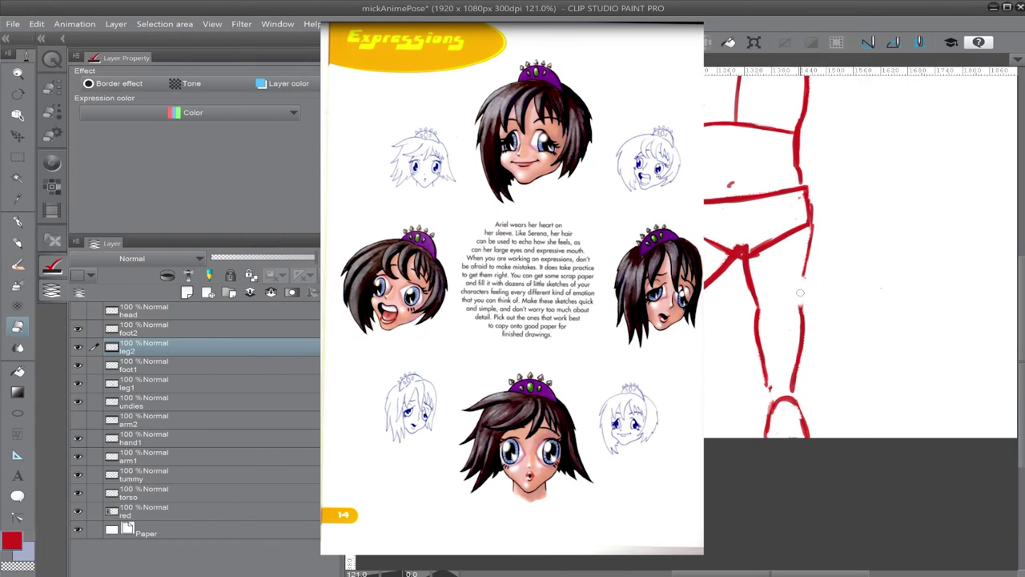
# Step: Redraw leg2's outer contour from the hip at the undies' edge down past the knee on the leg2 layer
pyautogui.press('p')
pyautogui.moveTo(808, 204); pyautogui.dragTo(803, 319)
pyautogui.press('e')
pyautogui.press('p')
pyautogui.moveTo(802, 190); pyautogui.dragTo(816, 240)
pyautogui.press('e')
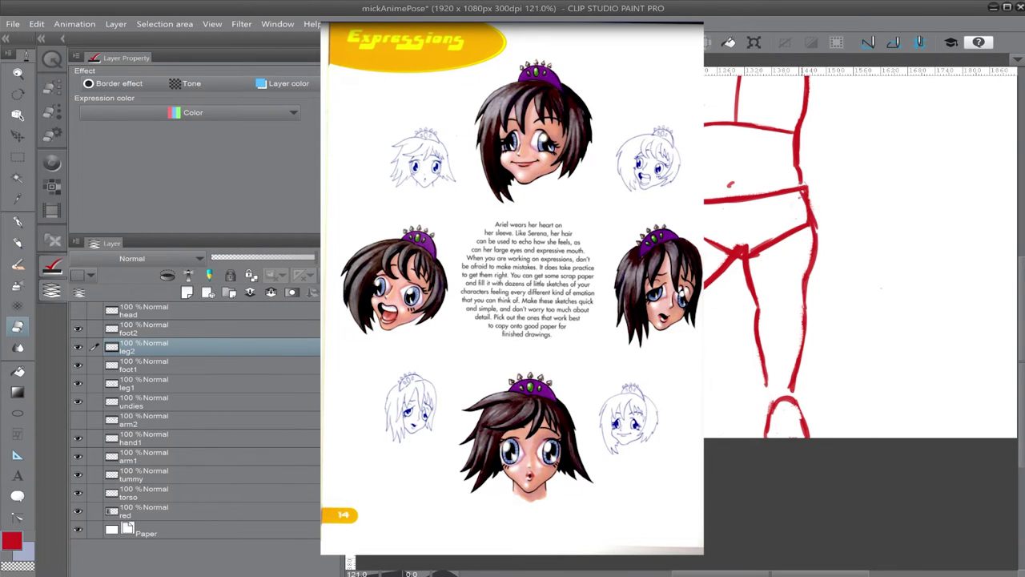
pyautogui.press('p')
pyautogui.press('e')
pyautogui.moveTo(797, 362); pyautogui.dragTo(792, 385)
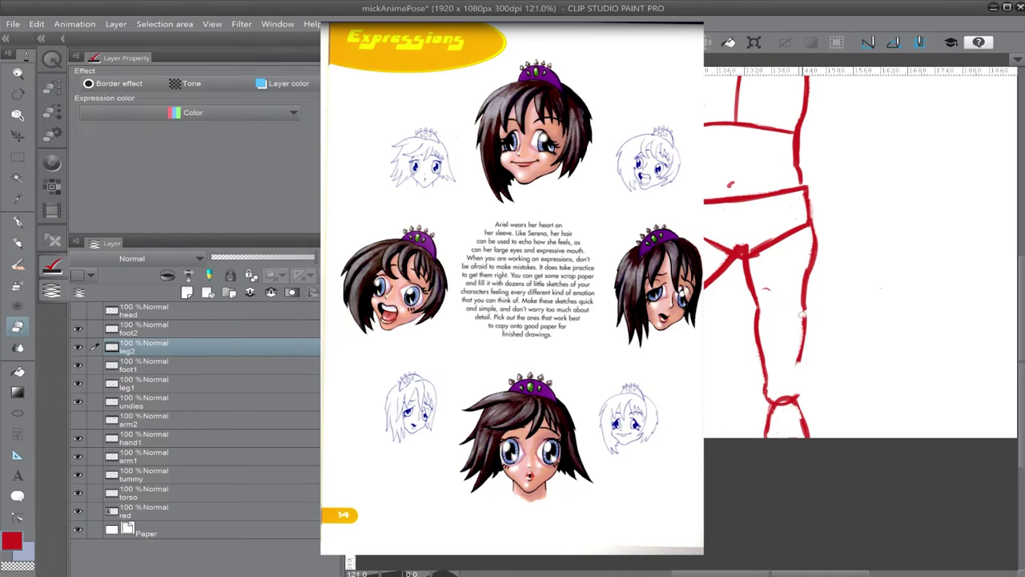
pyautogui.hotkey('ctrl', 'z')
pyautogui.hotkey('ctrl', 'z')
pyautogui.hotkey('ctrl', 'z')
pyautogui.hotkey('ctrl', 'z')
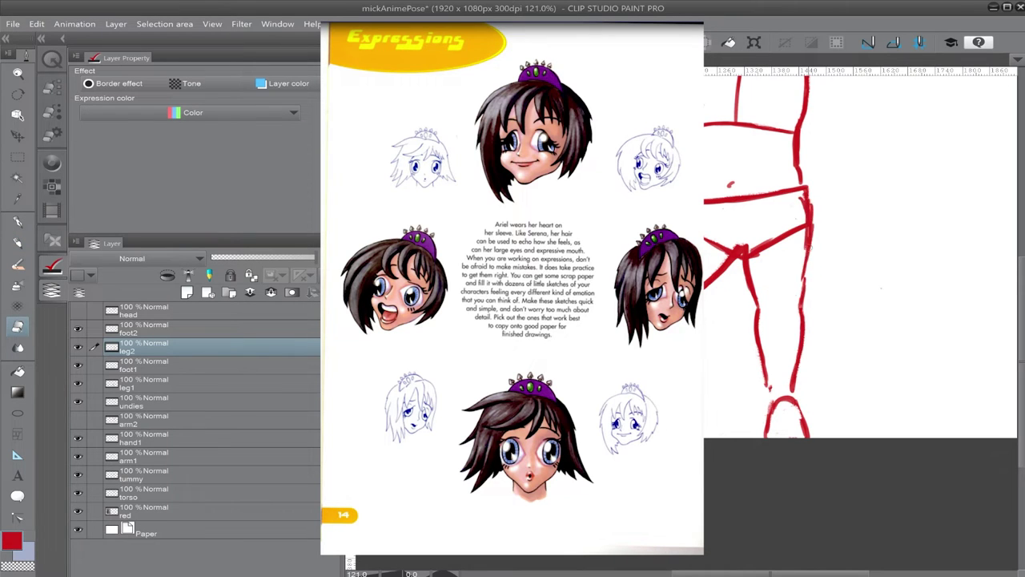
# Step: Erase the upper stretch of leg2's outer contour between the undies and mid-thigh
pyautogui.scroll(-3, 778, 383)
pyautogui.scroll(4, 765, 376)
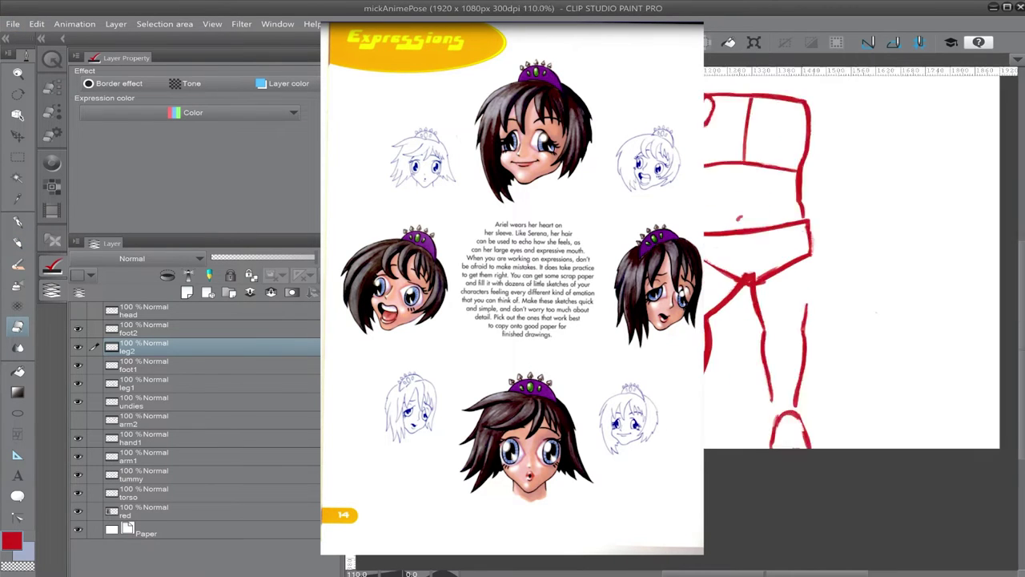
pyautogui.press('e')
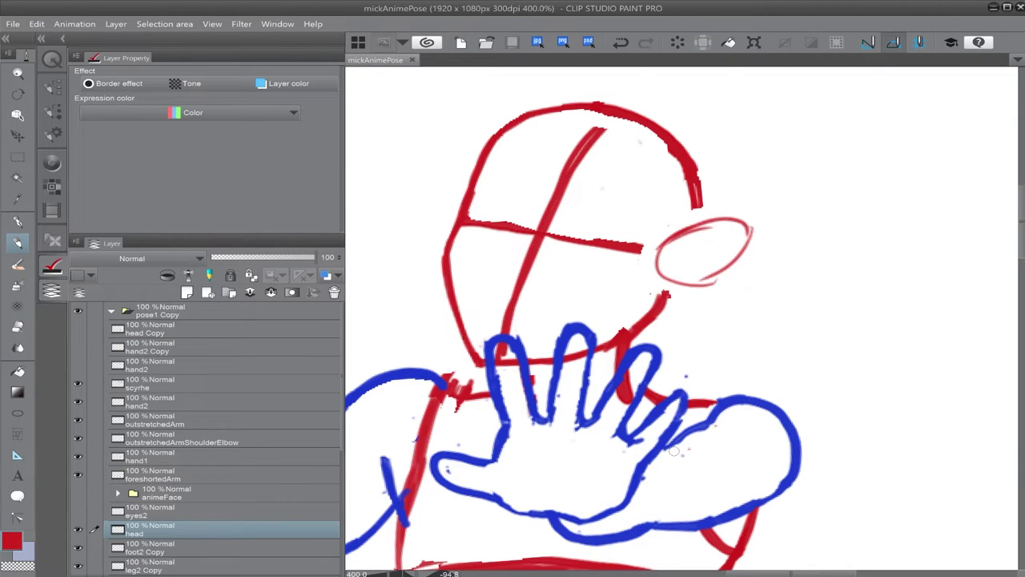
# Step: Erase the oval ear placeholder on the head layer and close the gap it leaves in the red head outline
pyautogui.scroll(4, 793, 432)
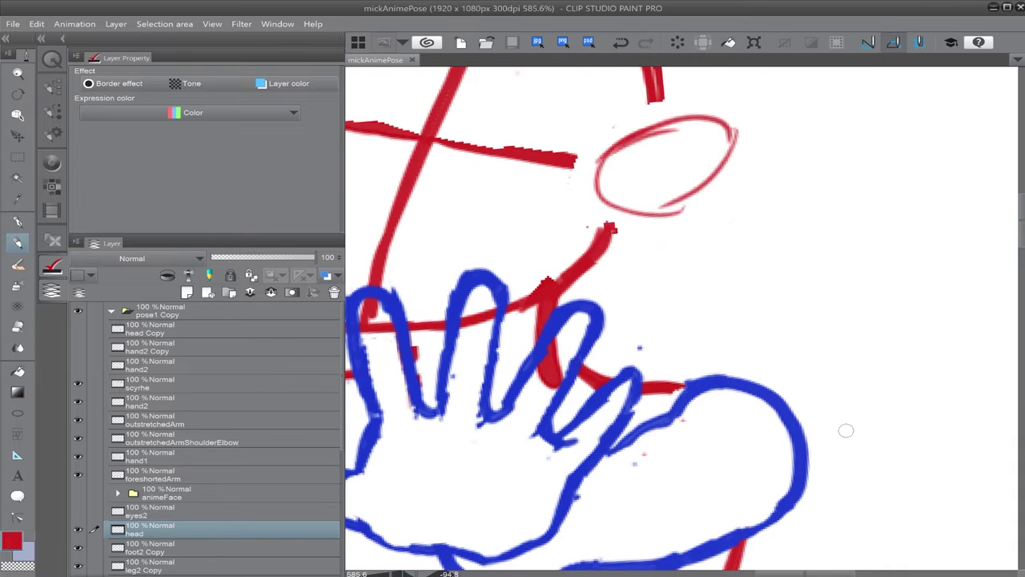
pyautogui.press('e')
pyautogui.moveTo(613, 188)
pyautogui.mouseDown()
pyautogui.moveTo(712, 156)
pyautogui.moveTo(735, 131)
pyautogui.mouseUp()
pyautogui.press('p')
pyautogui.moveTo(659, 86); pyautogui.dragTo(611, 232)
pyautogui.scroll(-2, 821, 525)
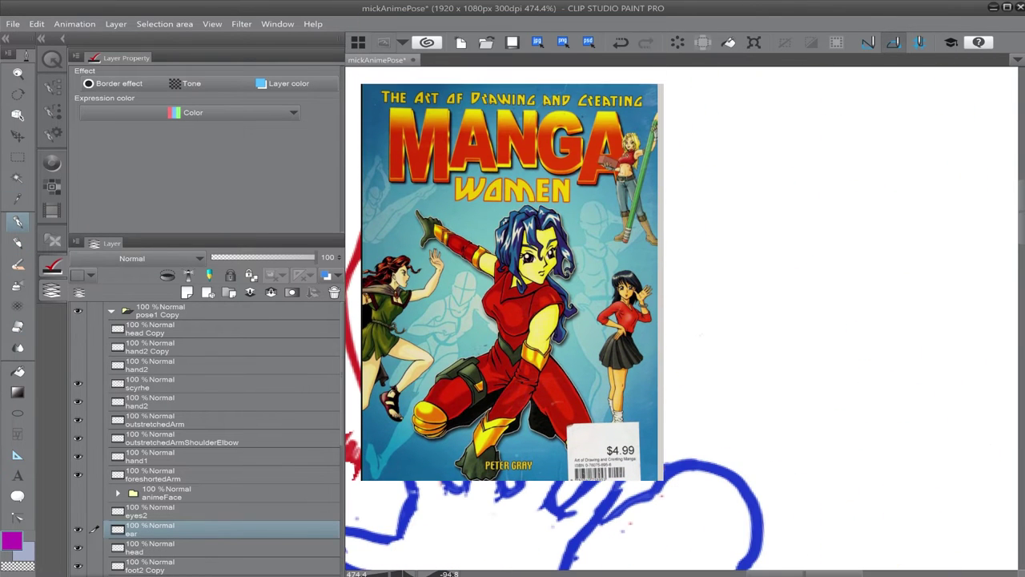
# Step: Draw a pointed purple ear at the side of the head on the ear layer and trim its outline
pyautogui.press('p')
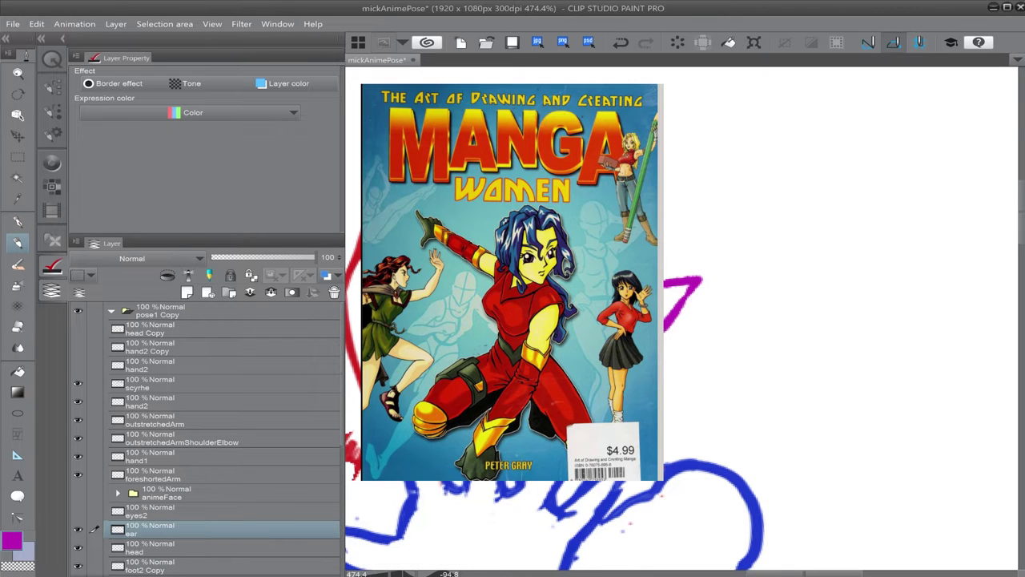
pyautogui.press('e')
pyautogui.press('p')
pyautogui.scroll(-2, 694, 280)
pyautogui.press('e')
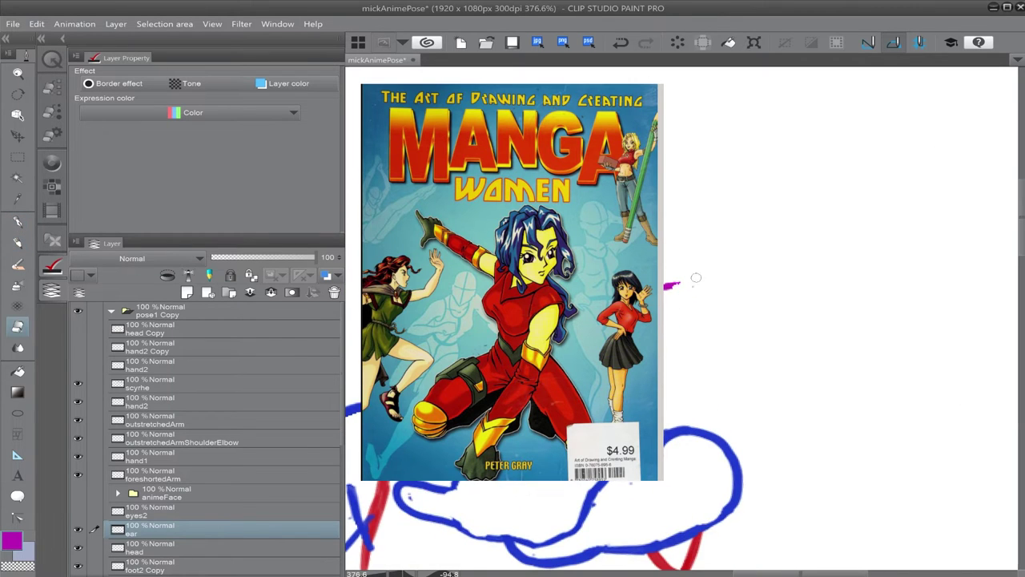
# Step: Undo the last ear erasure, transform the ear and add its inner lines
pyautogui.hotkey('ctrl', 'z')
pyautogui.hotkey('ctrl', 't')
pyautogui.press('Return')
pyautogui.press('p')
pyautogui.scroll(1, 744, 357)
pyautogui.click(52, 111)
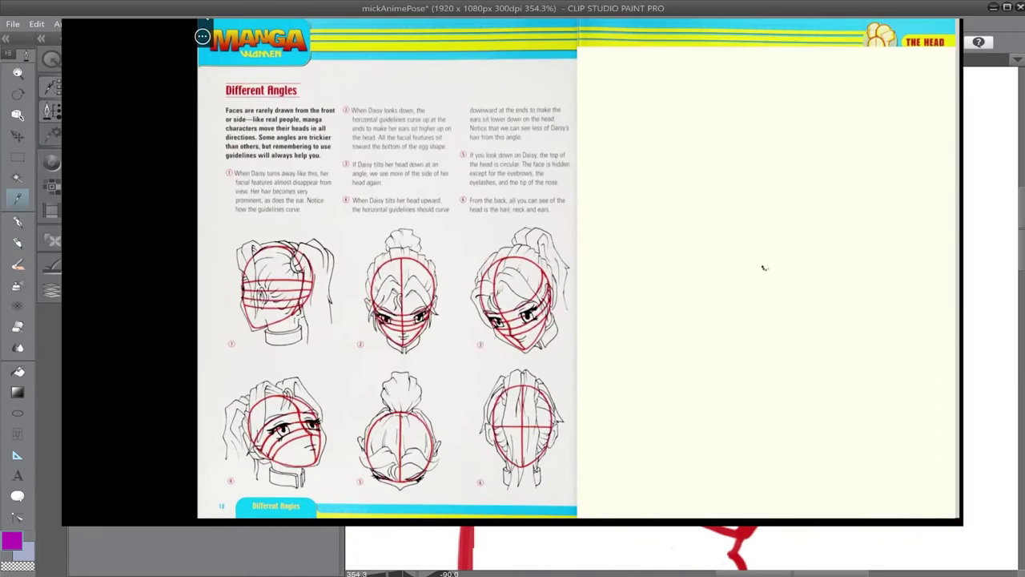
# Step: On the head layer, erase the face guide lines and the chin corner, and redraw the neck line below the ear
pyautogui.click(166, 552)
pyautogui.press('e')
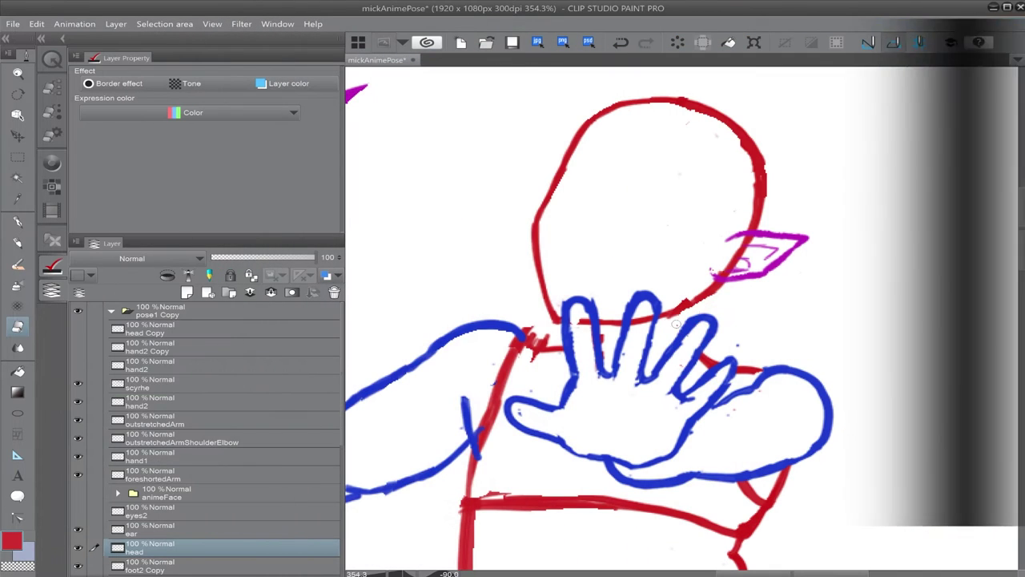
pyautogui.moveTo(554, 318); pyautogui.dragTo(572, 318)
pyautogui.press('p')
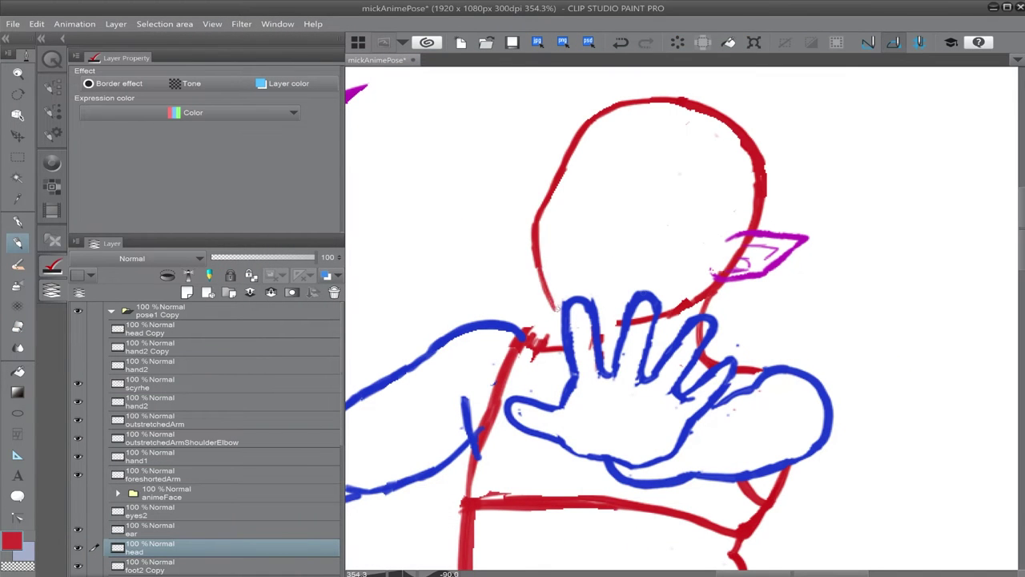
pyautogui.press('e')
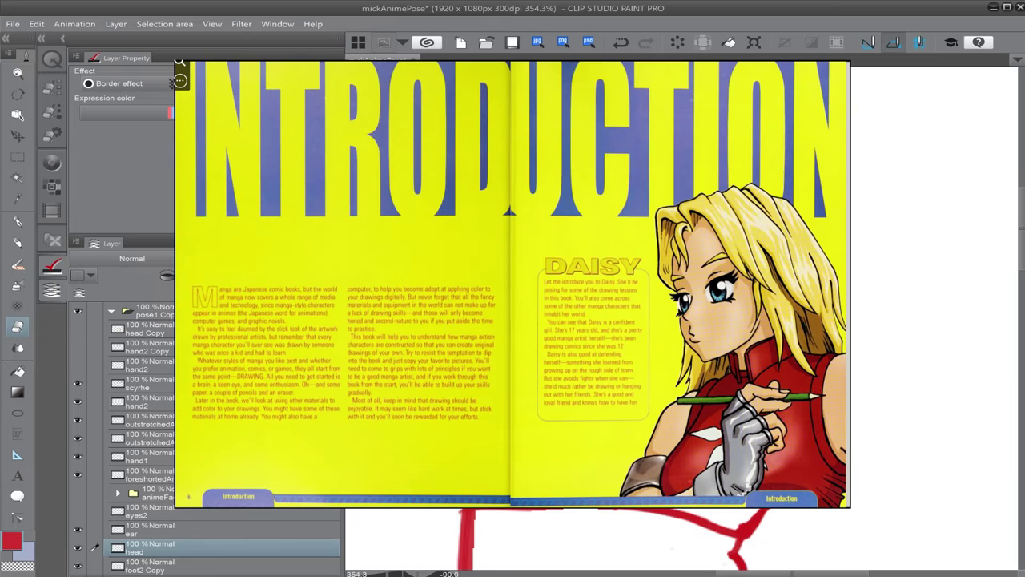
# Step: Redraw the head's jaw and cheek with a thinner red line running down to a narrower chin behind the fingers
pyautogui.press('p')
pyautogui.moveTo(640, 320); pyautogui.dragTo(607, 335)
pyautogui.press('e')
pyautogui.scroll(-18, 681, 320)
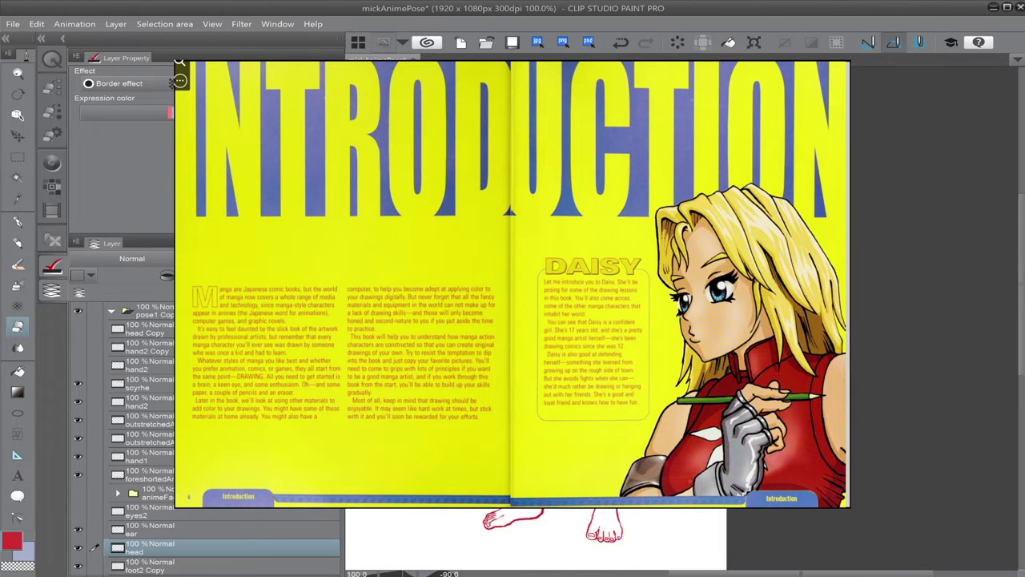
pyautogui.scroll(19, 681, 320)
pyautogui.press('p')
pyautogui.press('e')
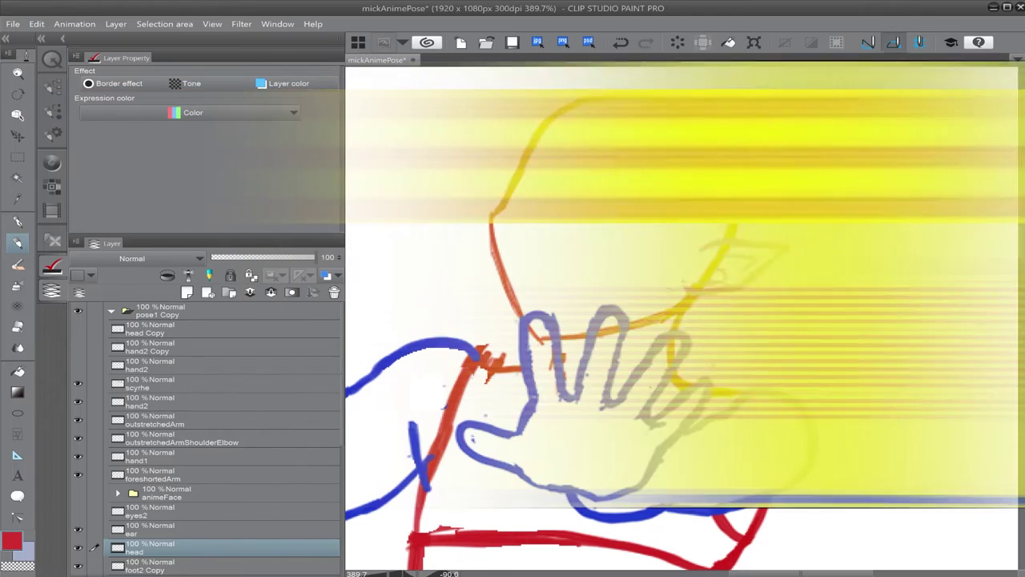
# Step: Clean up the head contour around the brow, cheek and chin, and save the drawing
pyautogui.press('e')
pyautogui.moveTo(519, 182); pyautogui.dragTo(492, 231)
pyautogui.press('p')
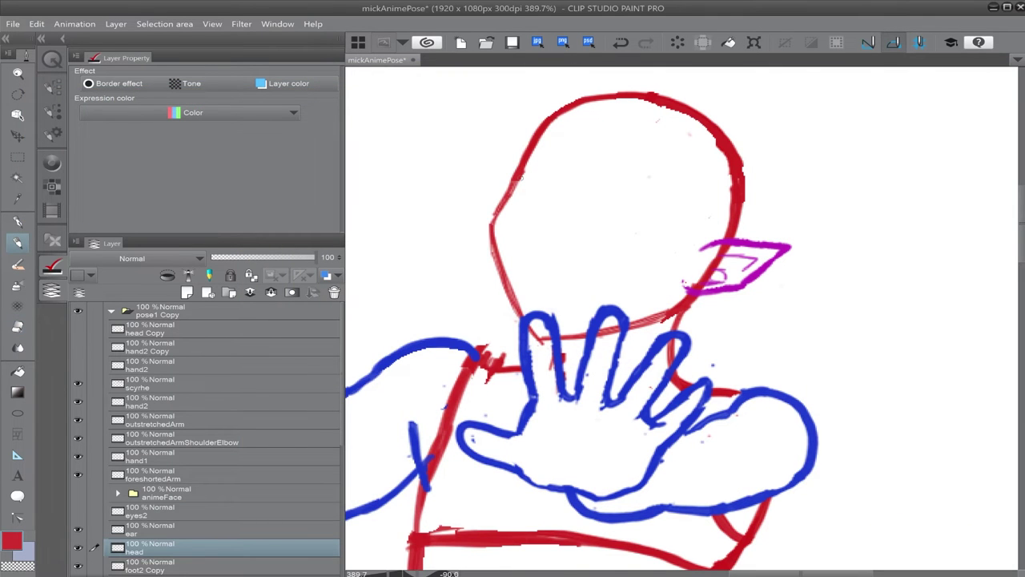
pyautogui.press('e')
pyautogui.moveTo(530, 325); pyautogui.dragTo(550, 342)
pyautogui.scroll(-14, 621, 233)
pyautogui.scroll(4, 621, 241)
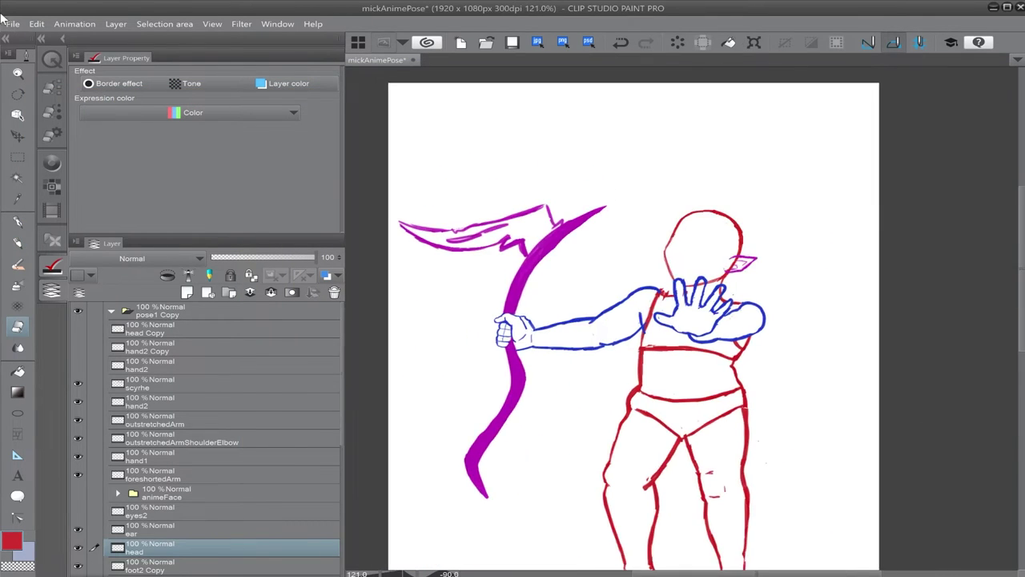
pyautogui.click(12, 25)
pyautogui.click(32, 120)
# Step: Draw a thin curved vertical centre line and a curved eye line across the head
pyautogui.scroll(9, 641, 264)
pyautogui.press('p')
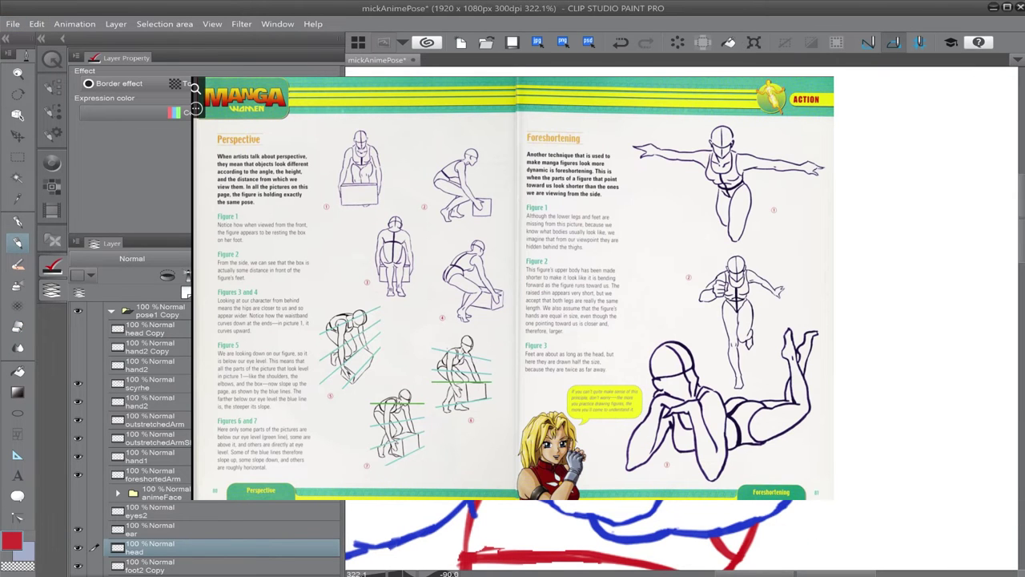
pyautogui.scroll(-6, 641, 265)
pyautogui.scroll(5, 641, 265)
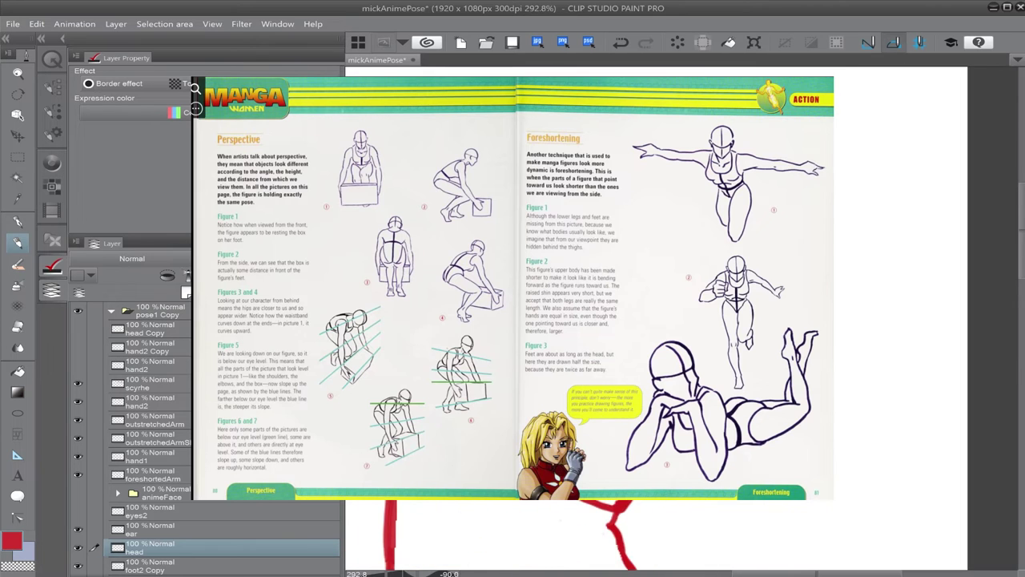
pyautogui.scroll(1, 560, 320)
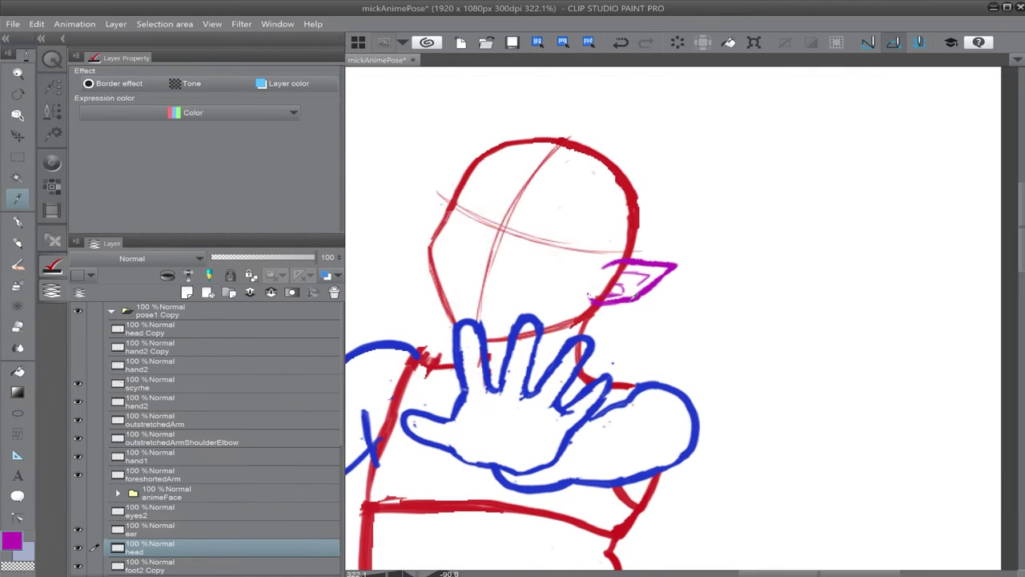
# Step: Add a layer named eyesAgain above the ear layer and draw the ear-side eye's lids, lashes and iris in purple
pyautogui.click(193, 532)
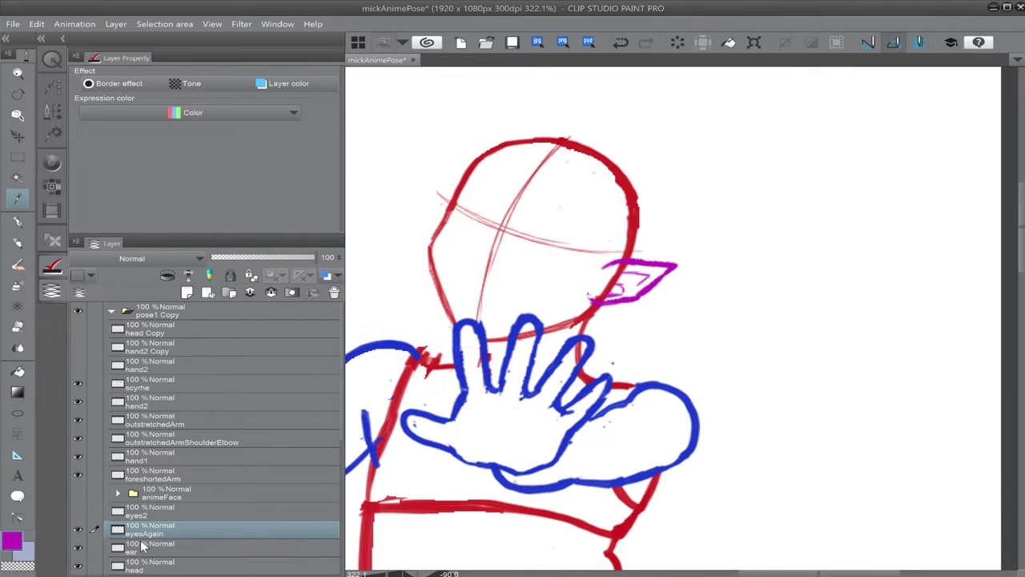
pyautogui.scroll(6, 421, 226)
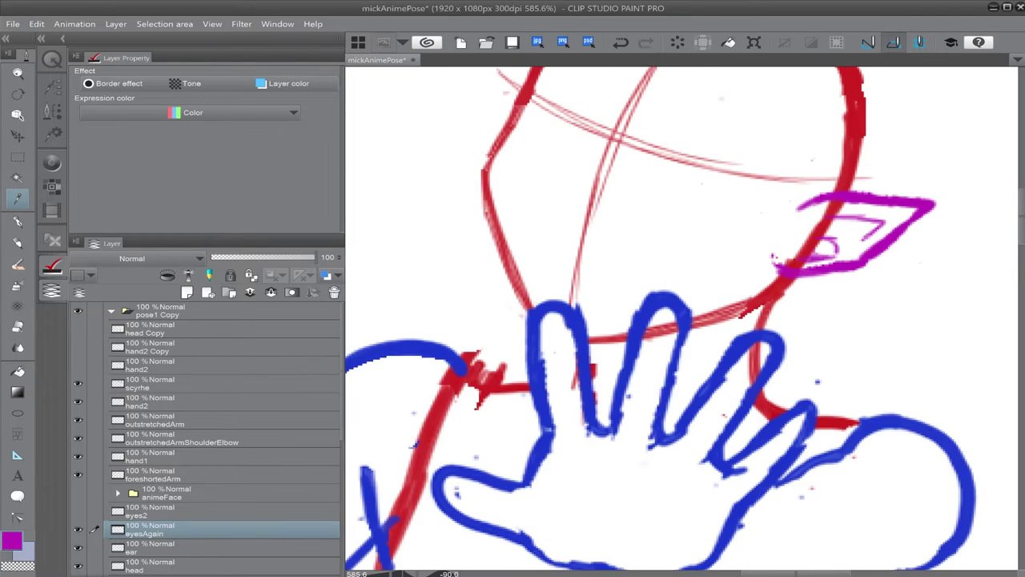
pyautogui.press('p')
pyautogui.press('p')
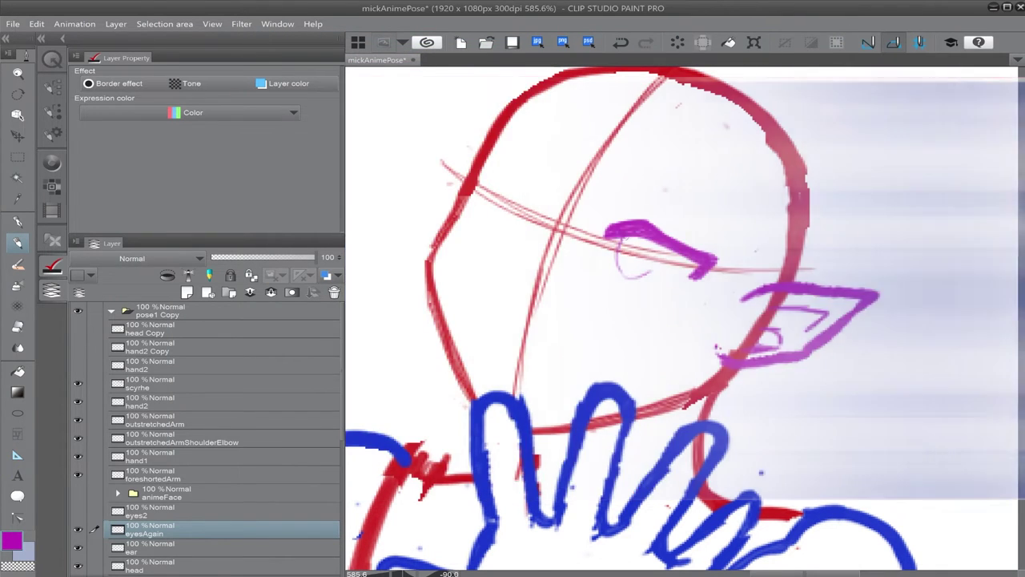
pyautogui.moveTo(700, 276); pyautogui.dragTo(674, 290)
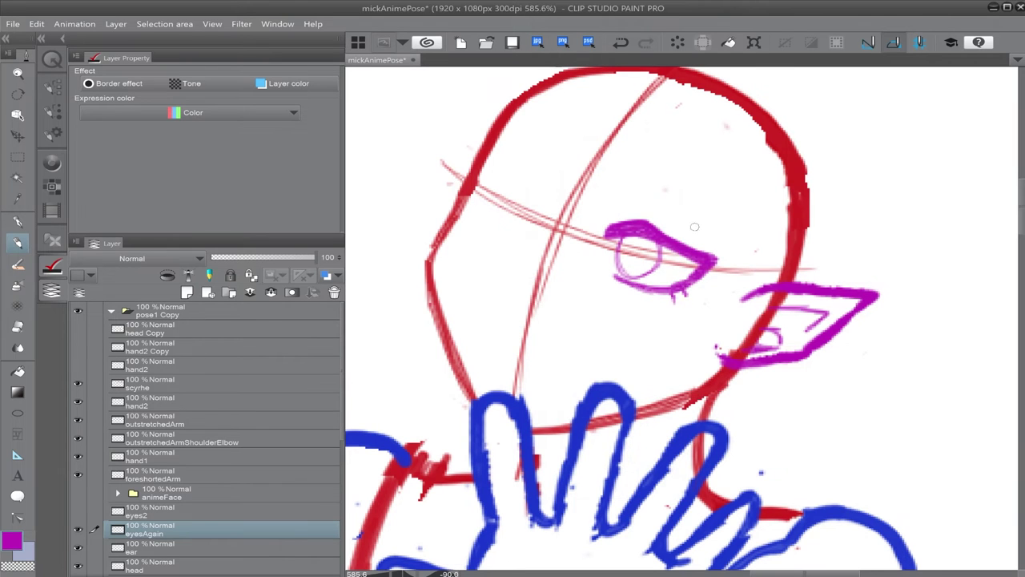
# Step: Darken the iris outline of the ear-side eye and add the pupil detail inside it
pyautogui.press('e')
pyautogui.press('p')
pyautogui.moveTo(622, 243); pyautogui.dragTo(658, 267)
pyautogui.press('e')
pyautogui.press('p')
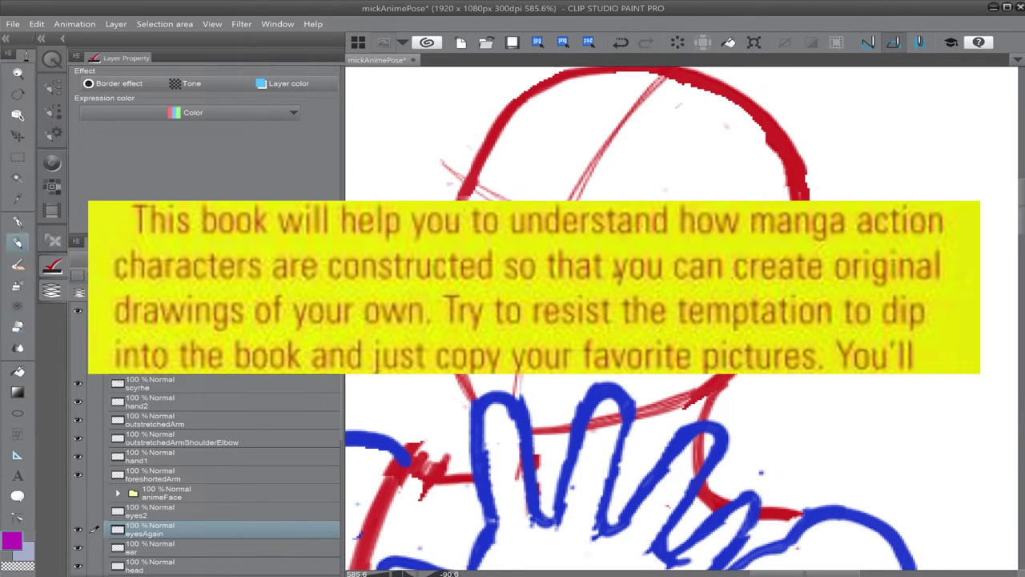
# Step: Draw a thin eyebrow arc and short eyelid crease marks above the ear-side eye
pyautogui.press('e')
pyautogui.press('p')
pyautogui.moveTo(615, 187); pyautogui.dragTo(730, 203)
pyautogui.scroll(-5, 727, 201)
pyautogui.scroll(3, 728, 202)
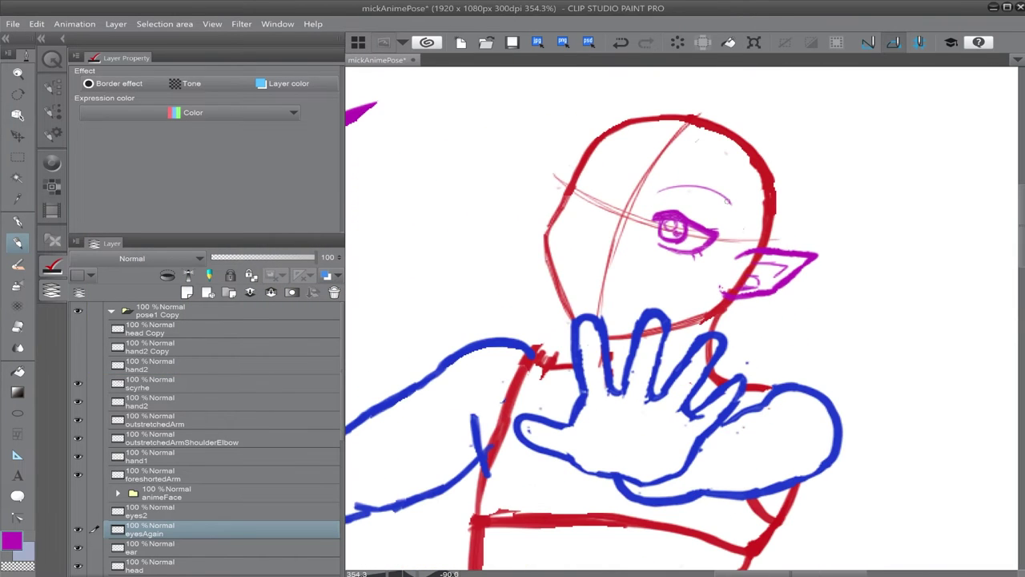
pyautogui.scroll(2, 729, 202)
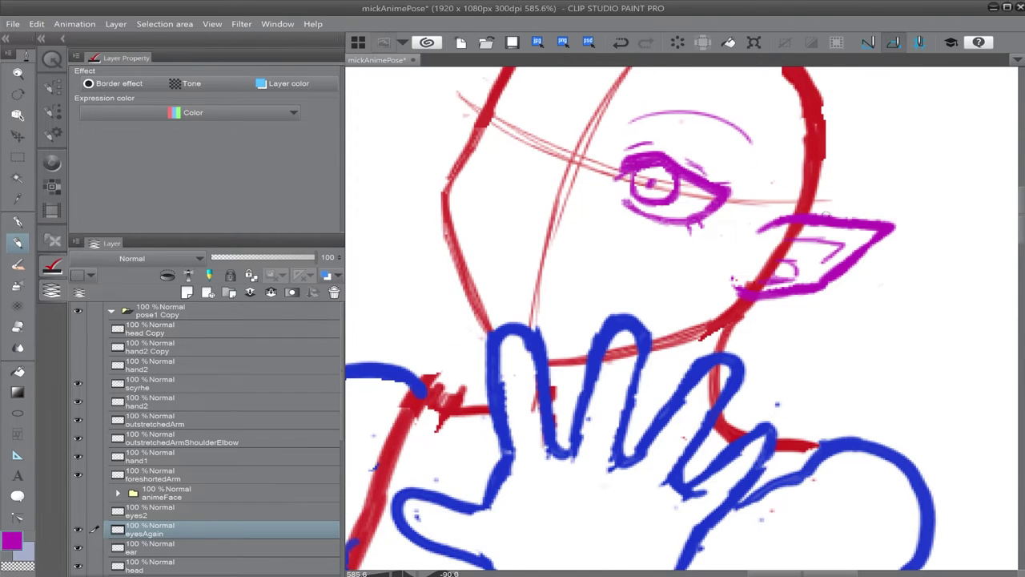
pyautogui.scroll(-3, 834, 296)
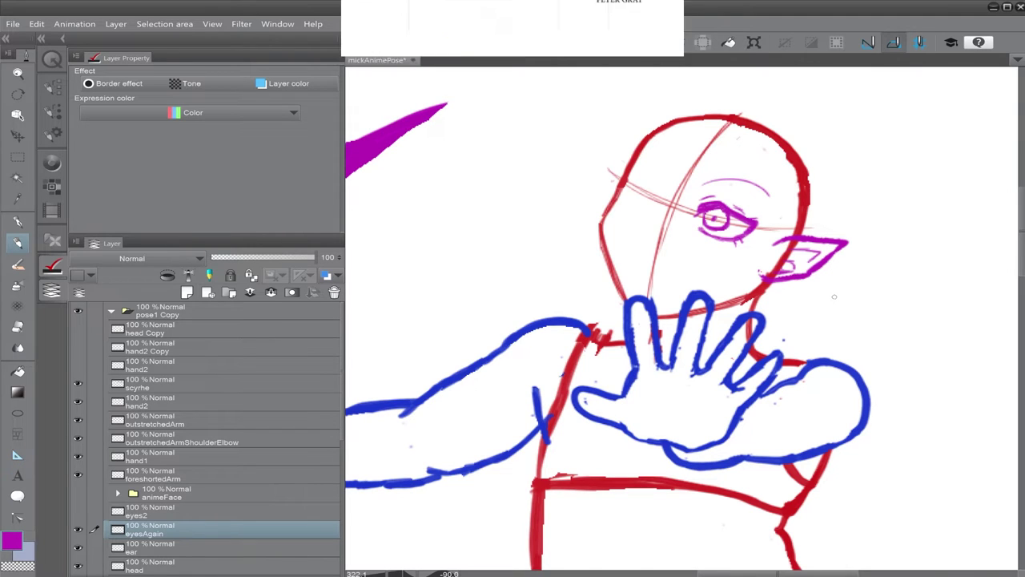
# Step: Draw the second eye across the face's centre line with a thick slanted lid, iris and pupil, and erase the eyebrow arc
pyautogui.scroll(3, 945, 212)
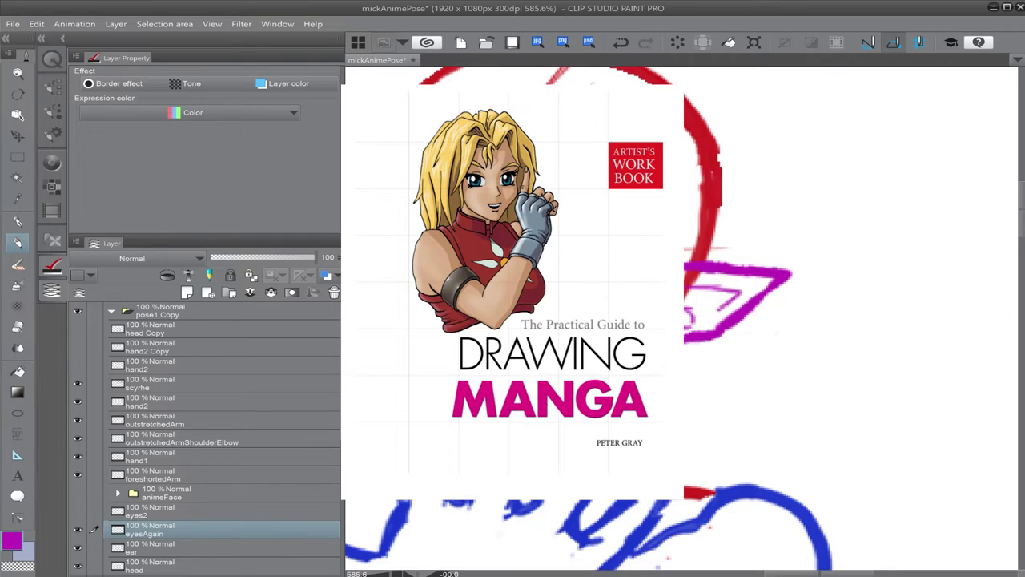
pyautogui.scroll(-10, 513, 288)
pyautogui.scroll(18, 552, 208)
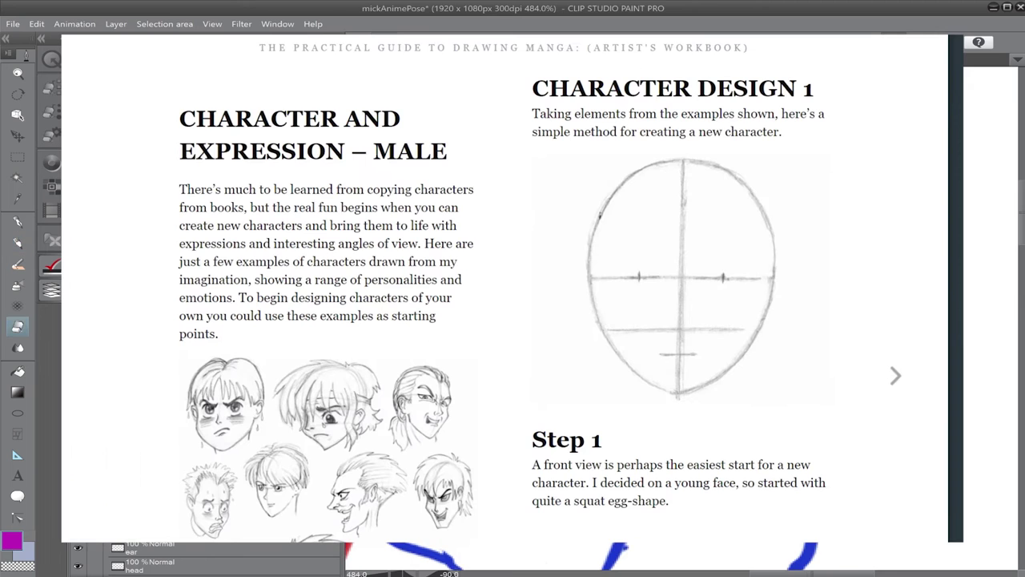
pyautogui.press('e')
pyautogui.scroll(-10, 681, 320)
pyautogui.scroll(8, 681, 320)
pyautogui.press('p')
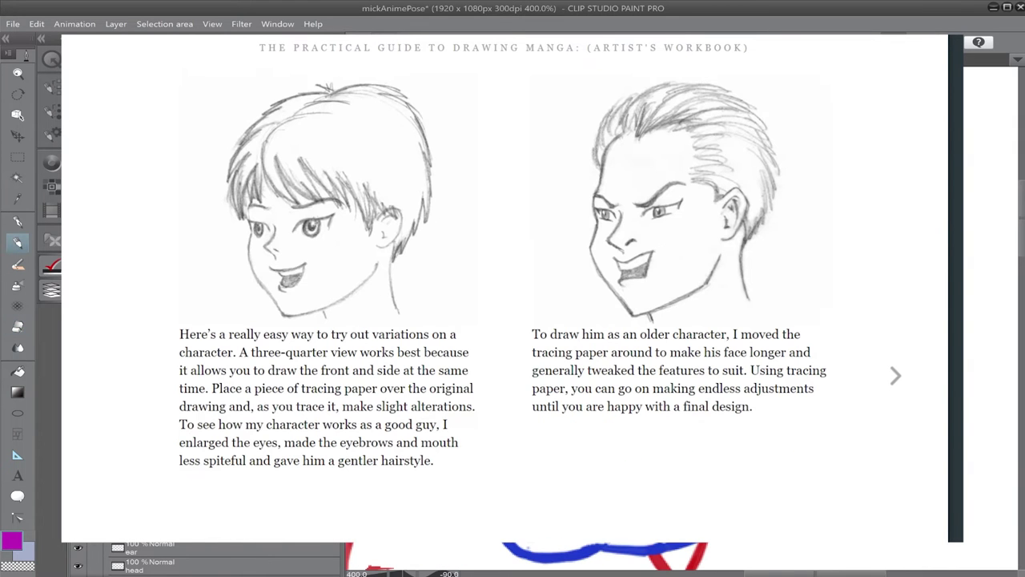
pyautogui.press('e')
pyautogui.scroll(5, 681, 320)
pyautogui.press('p')
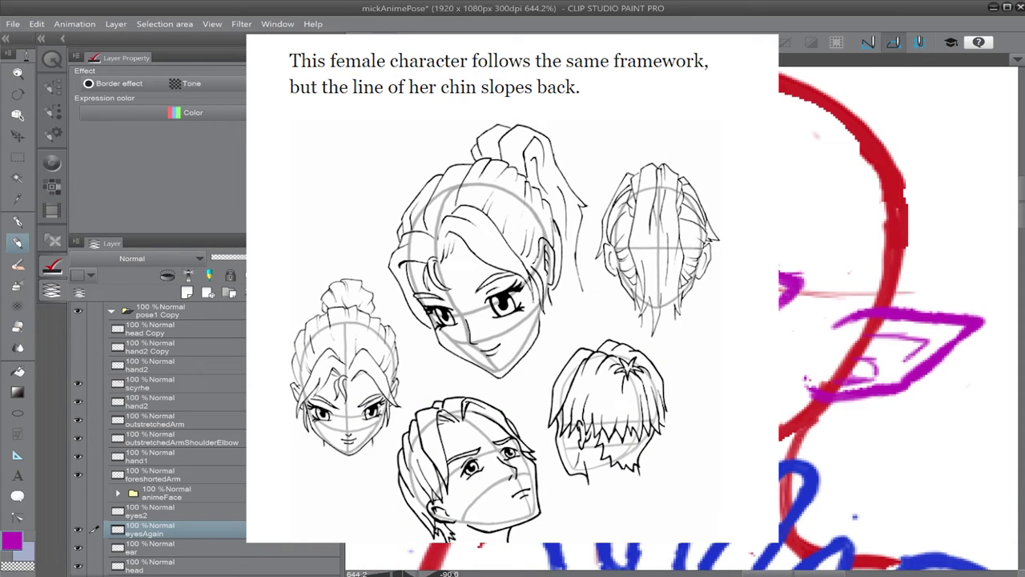
pyautogui.scroll(-6, 609, 558)
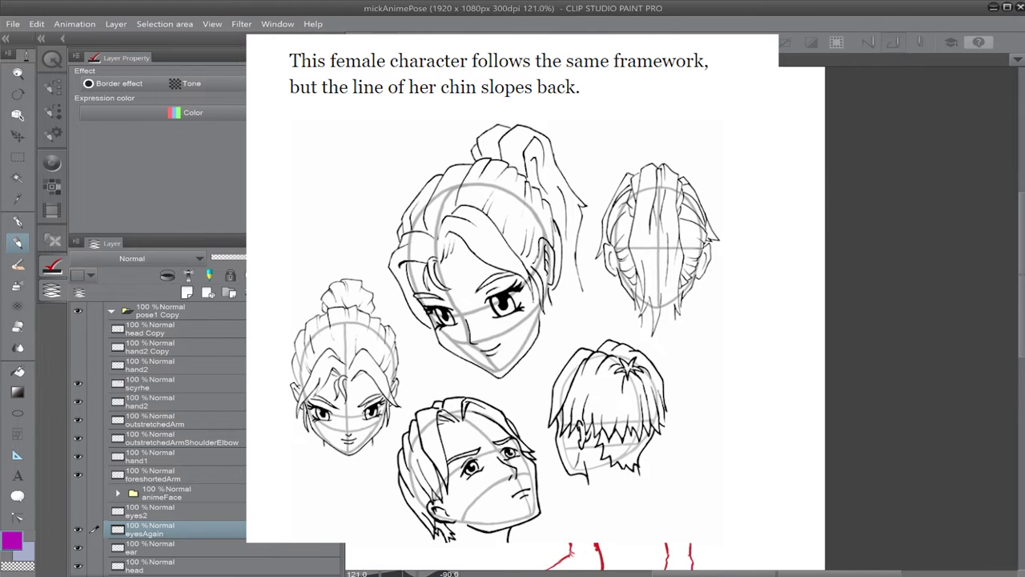
pyautogui.scroll(7, 609, 558)
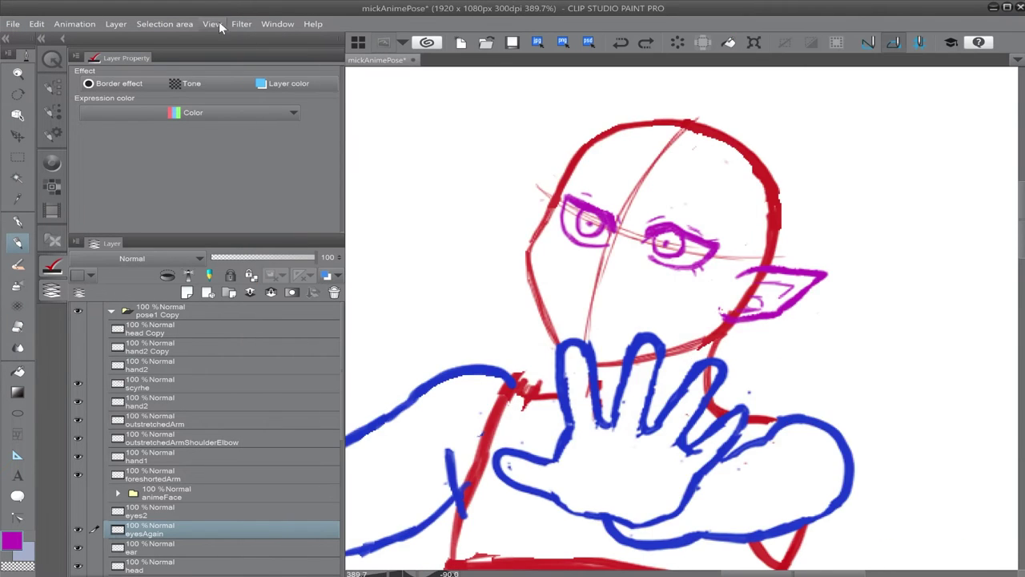
# Step: Clean up stray lines around both eyes and flip the canvas view horizontally to check them
pyautogui.press('e')
pyautogui.moveTo(558, 247); pyautogui.dragTo(581, 235)
pyautogui.moveTo(630, 214); pyautogui.dragTo(662, 225)
pyautogui.moveTo(775, 172); pyautogui.dragTo(793, 168)
pyautogui.press('p')
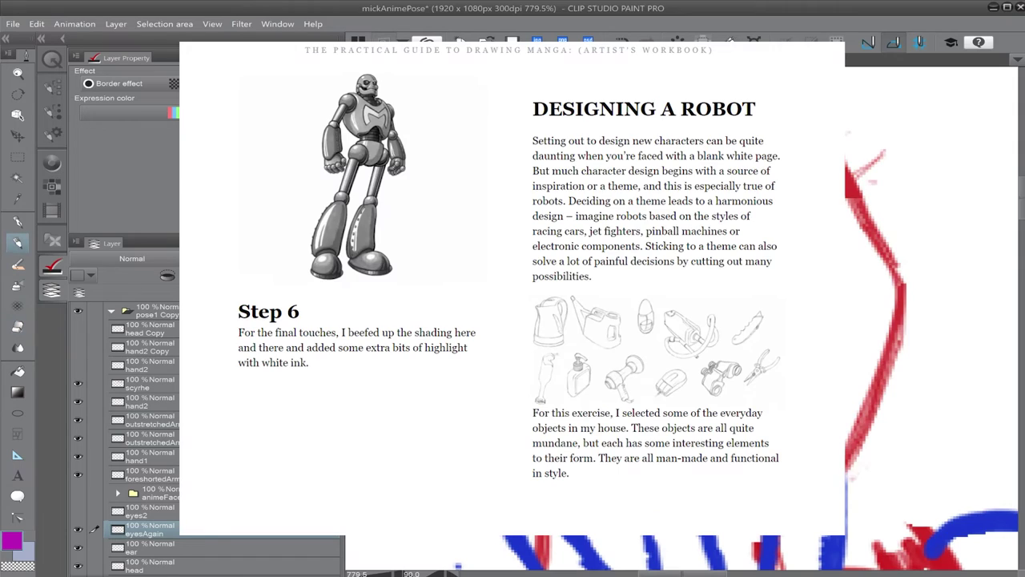
# Step: Duplicate the eyesAgain layer and transform the copy to adjust the second eye across the face's centre line
pyautogui.click(116, 24)
pyautogui.click(129, 123)
pyautogui.click(37, 24)
pyautogui.click(273, 258)
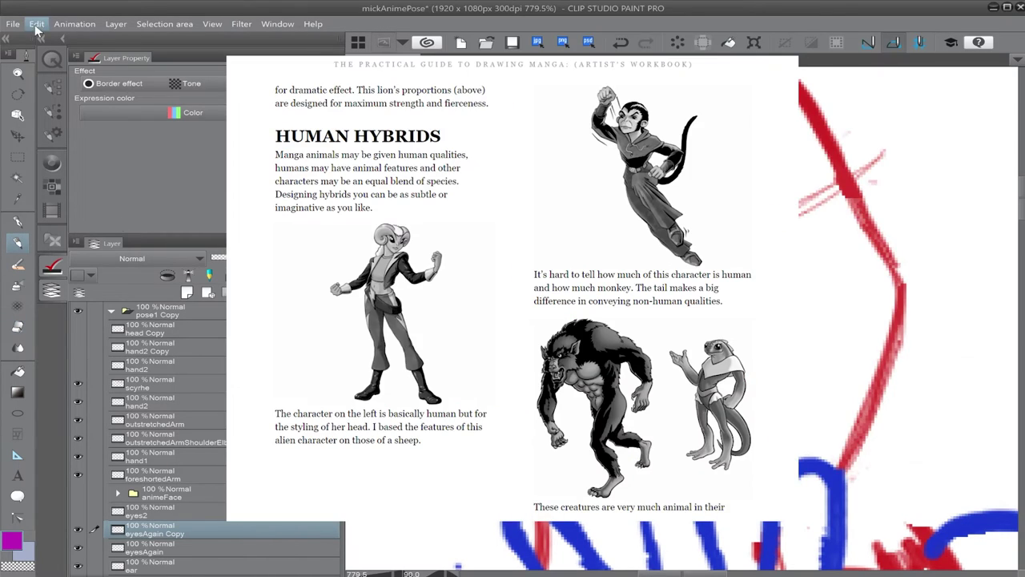
pyautogui.moveTo(635, 251); pyautogui.dragTo(738, 190)
pyautogui.moveTo(855, 279); pyautogui.dragTo(884, 176)
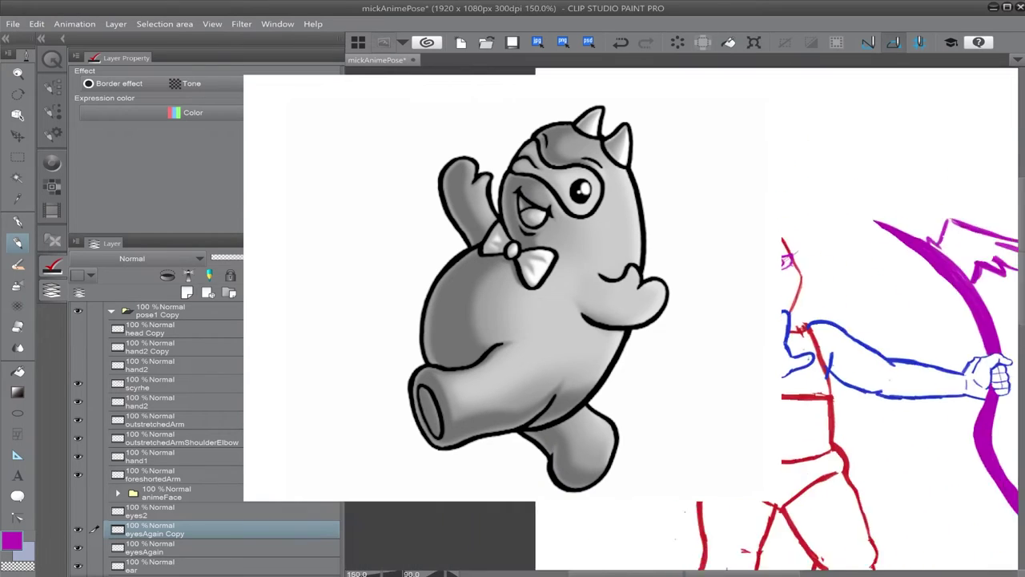
# Step: Touch up the outer corner of the second eye on the eyesAgain Copy layer
pyautogui.scroll(8, 807, 254)
pyautogui.press('e')
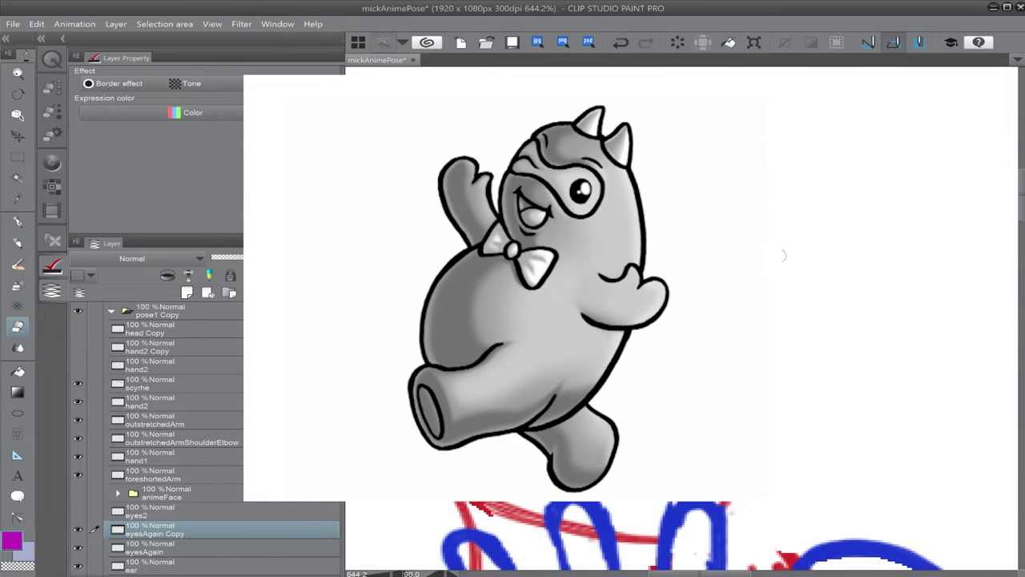
pyautogui.press('k')
pyautogui.press('e')
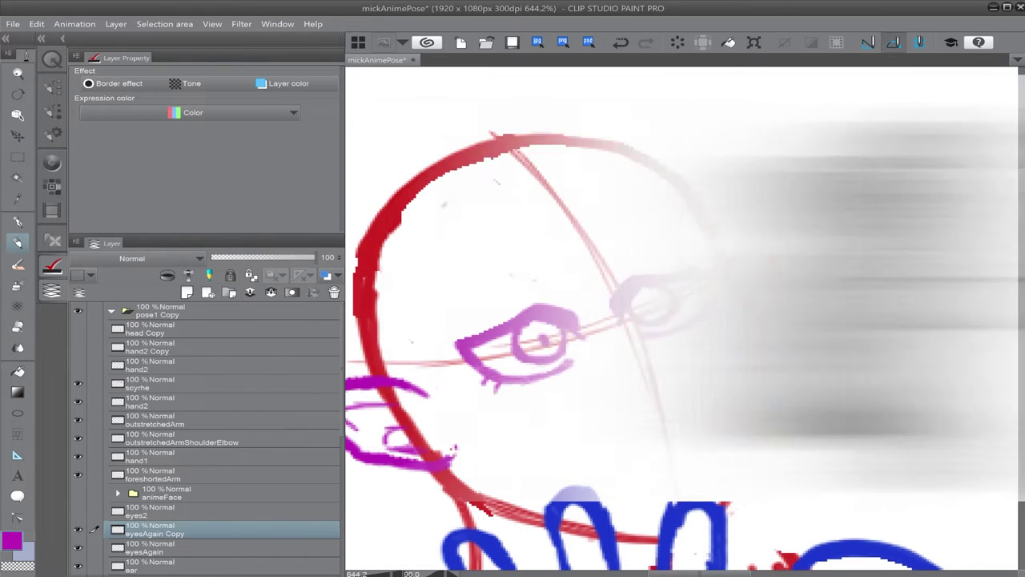
pyautogui.moveTo(720, 294); pyautogui.dragTo(715, 307)
pyautogui.press('p')
pyautogui.press('e')
# Step: Erase the second eye's iris and redraw it as a rounder shape under the lid
pyautogui.moveTo(638, 315)
pyautogui.mouseDown()
pyautogui.moveTo(662, 274)
pyautogui.moveTo(680, 283)
pyautogui.moveTo(671, 312)
pyautogui.moveTo(681, 287)
pyautogui.mouseUp()
pyautogui.press('p')
pyautogui.hotkey('ctrl', 'z')
pyautogui.hotkey('ctrl', 'z')
pyautogui.hotkey('ctrl', 'z')
pyautogui.moveTo(661, 303)
pyautogui.mouseDown()
pyautogui.moveTo(680, 306)
pyautogui.moveTo(674, 318)
pyautogui.mouseUp()
pyautogui.press('e')
pyautogui.press('p')
pyautogui.hotkey('ctrl', 'z')
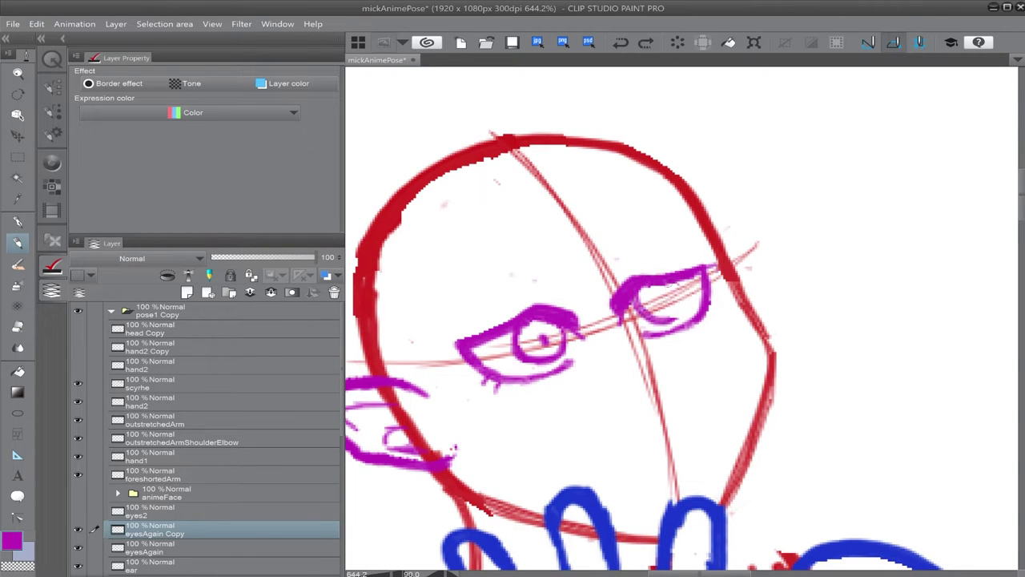
pyautogui.hotkey('ctrl', '-')
pyautogui.hotkey('ctrl', '-')
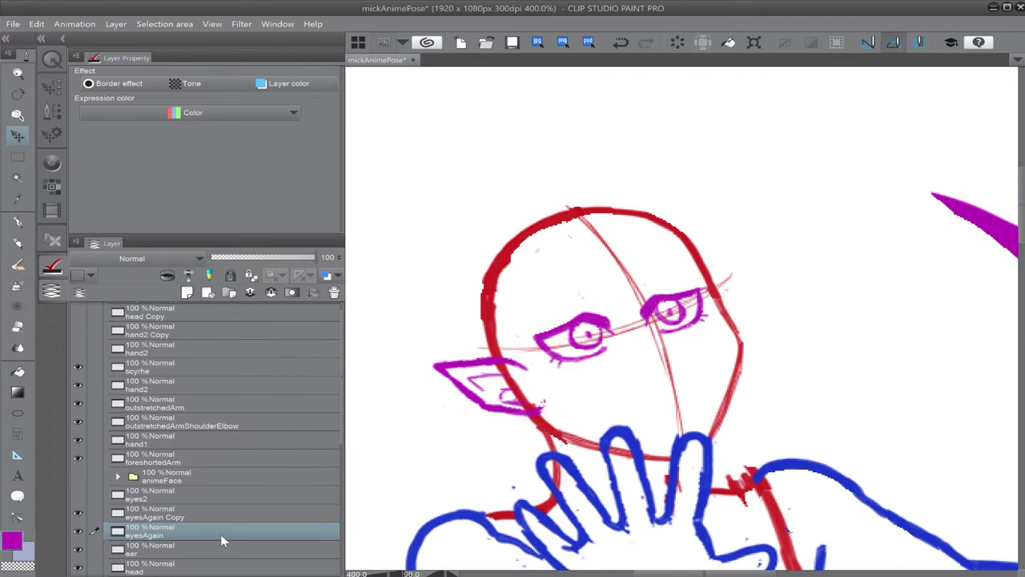
# Step: Rework the pupil of the ear-side eye on the eyesAgain layer
pyautogui.click(221, 516)
pyautogui.scroll(-8, 748, 358)
pyautogui.scroll(2, 712, 323)
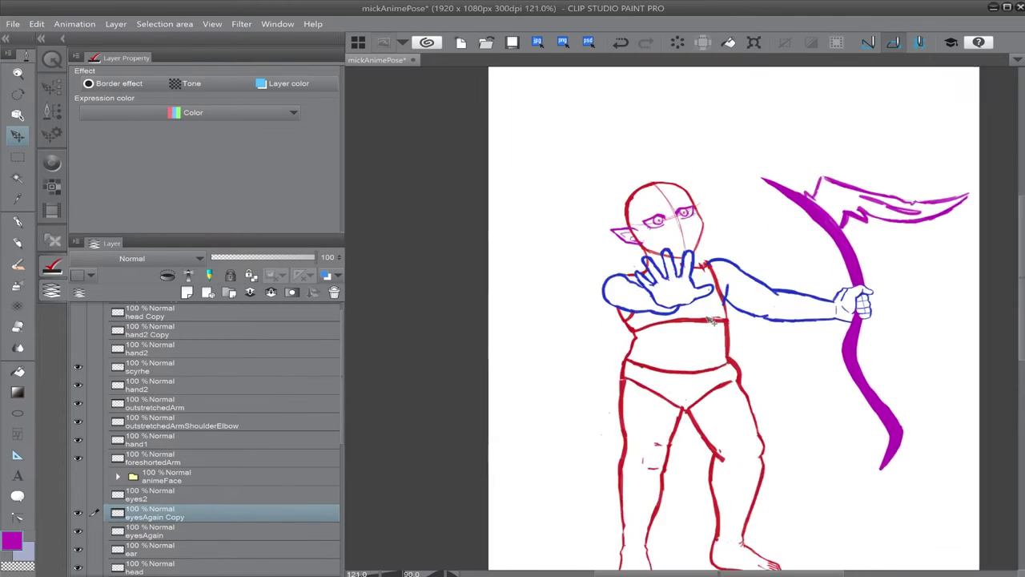
pyautogui.scroll(6, 712, 320)
pyautogui.press('p')
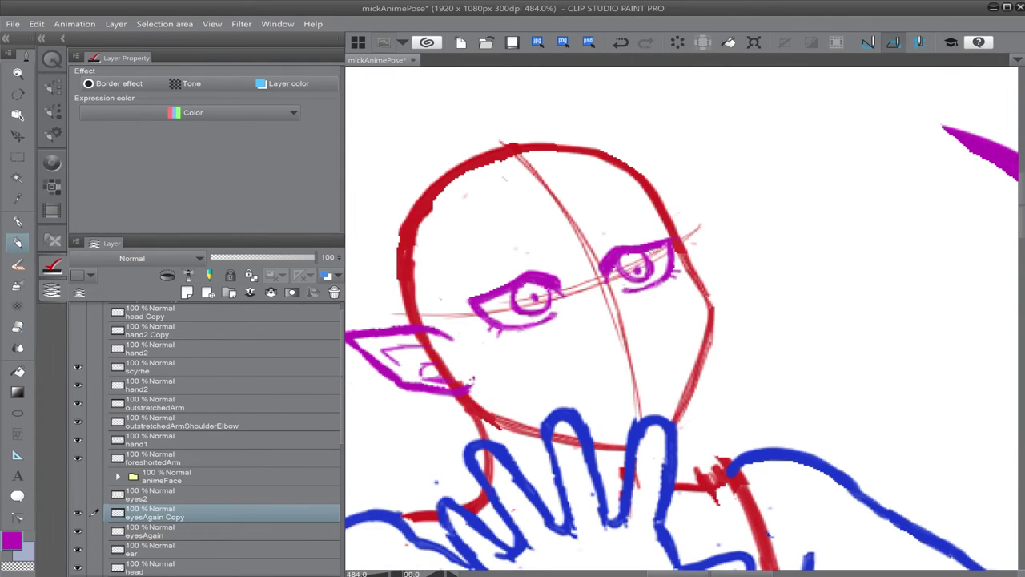
pyautogui.click(221, 532)
pyautogui.moveTo(534, 298); pyautogui.dragTo(523, 302)
pyautogui.press('e')
pyautogui.click(523, 302)
pyautogui.press('p')
pyautogui.click(523, 308)
pyautogui.scroll(-7, 601, 352)
pyautogui.scroll(2, 592, 368)
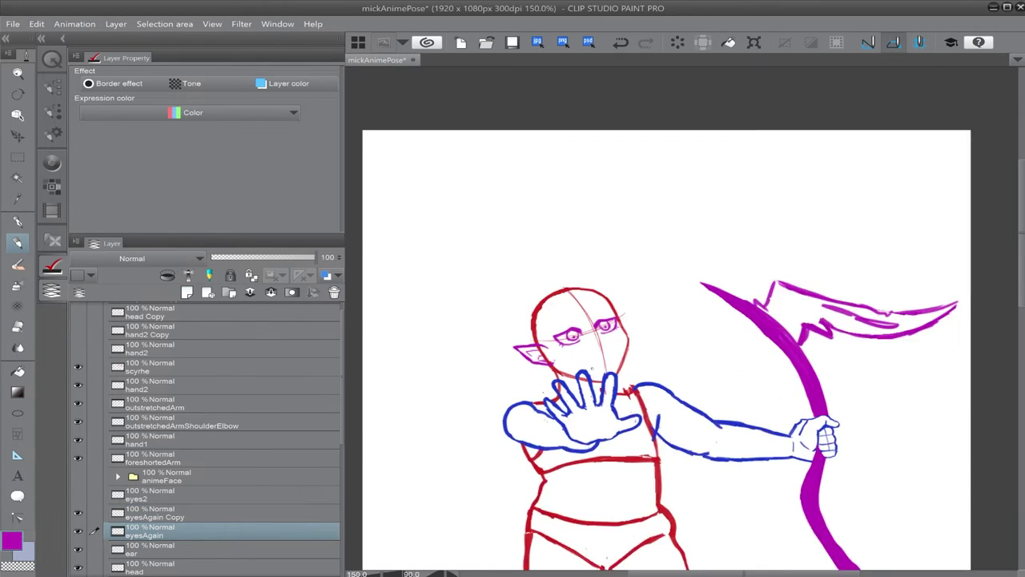
pyautogui.scroll(4, 627, 393)
# Step: Erase the iris and pupil from both eyes on the eyesAgain and eyesAgain Copy layers
pyautogui.press('e')
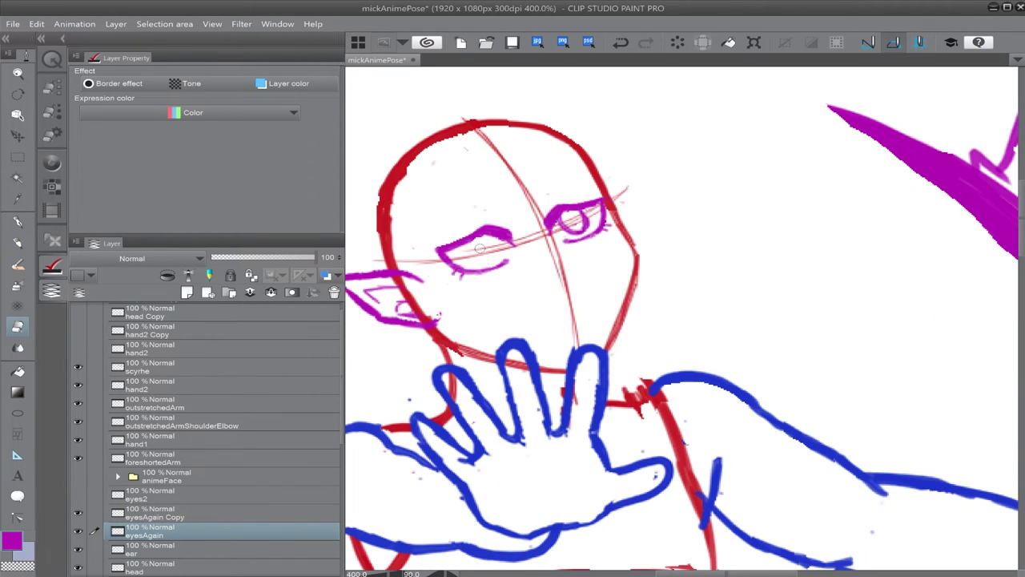
pyautogui.hotkey('alt', ']')
pyautogui.scroll(-6, 647, 227)
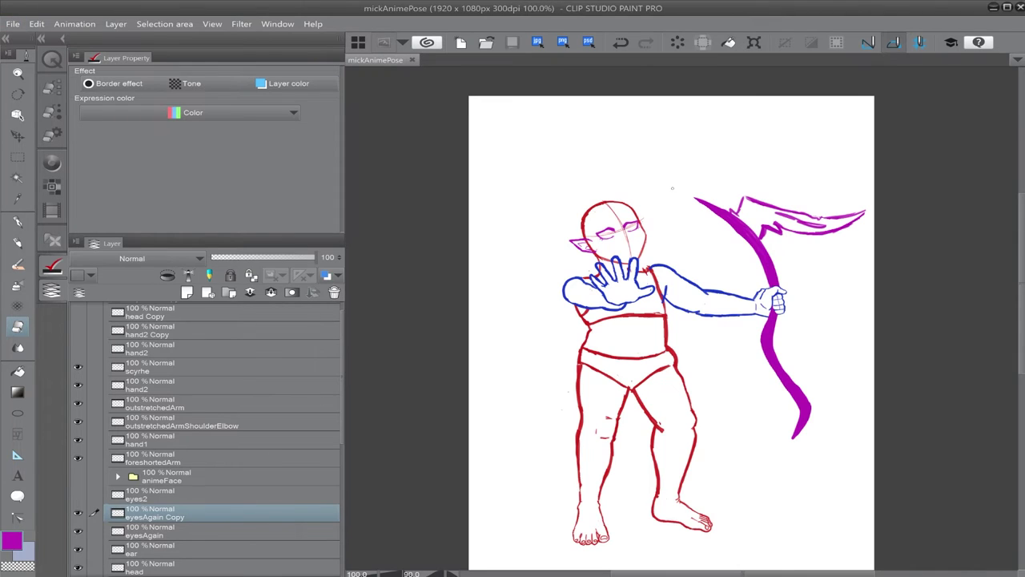
pyautogui.scroll(4, 672, 188)
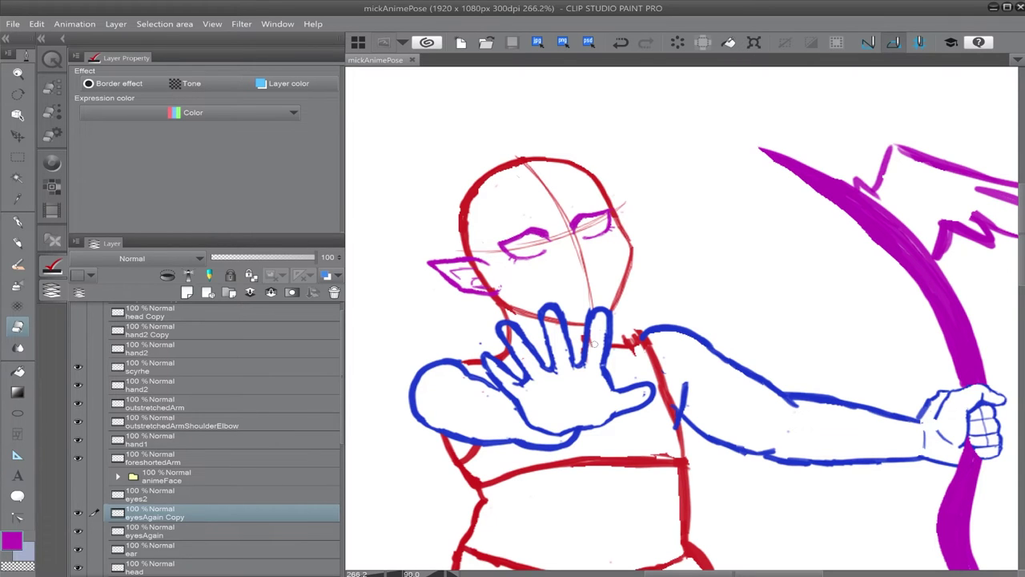
pyautogui.scroll(4, 594, 343)
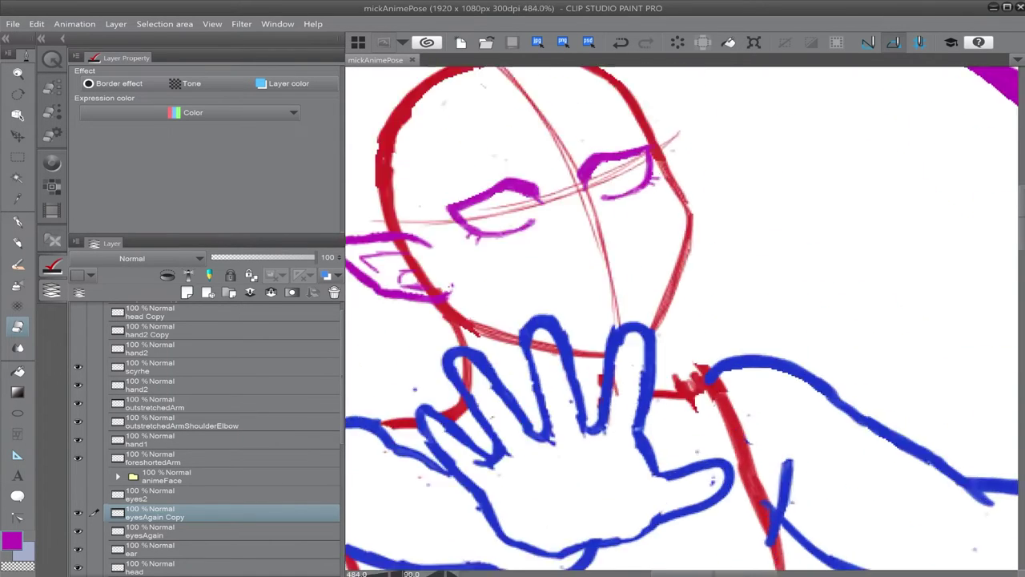
# Step: Draw a new round iris in the ear-side eye on eyesAgain and another in the second eye on eyesAgain Copy
pyautogui.press('p')
pyautogui.hotkey('alt', '[')
pyautogui.moveTo(498, 300)
pyautogui.mouseDown()
pyautogui.moveTo(513, 268)
pyautogui.moveTo(538, 274)
pyautogui.mouseUp()
pyautogui.moveTo(514, 270); pyautogui.dragTo(494, 279)
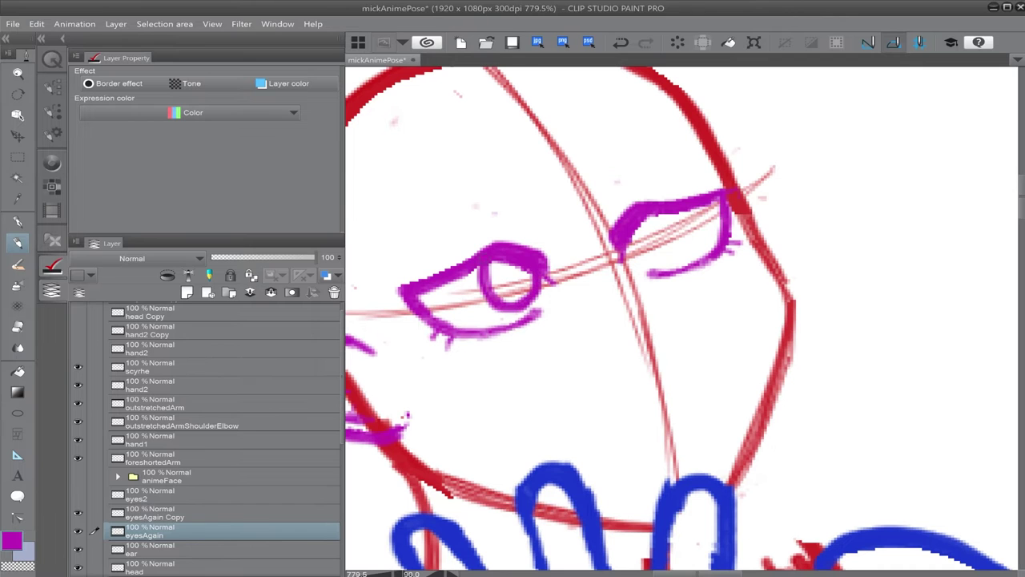
pyautogui.click(158, 514)
pyautogui.moveTo(676, 213); pyautogui.dragTo(711, 209)
pyautogui.hotkey('ctrl', 'z')
pyautogui.scroll(-5, 641, 160)
pyautogui.scroll(-2, 893, 134)
# Step: Flip the canvas view horizontally and redraw both irises shifted toward the ear side
pyautogui.click(212, 24)
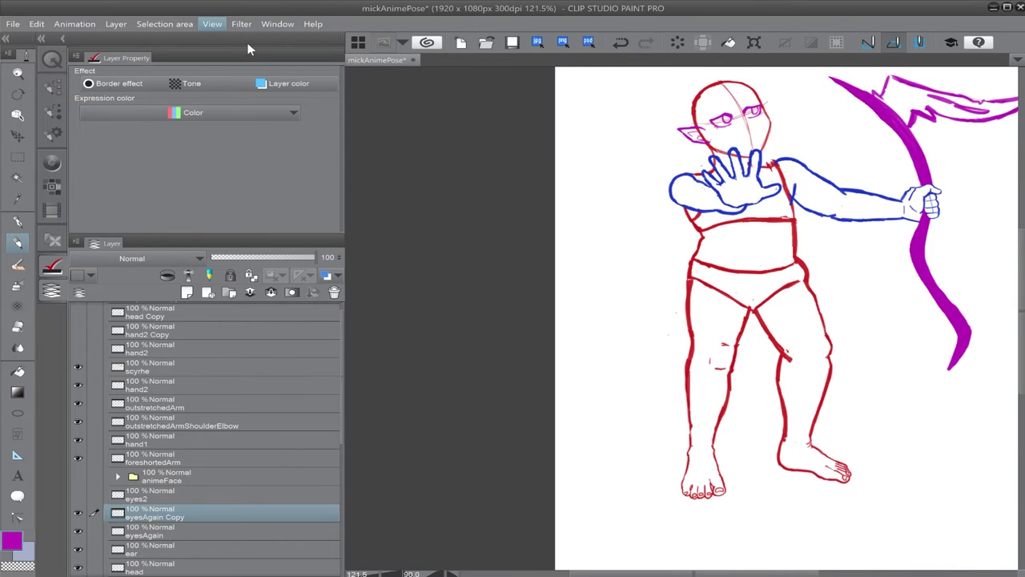
pyautogui.click(385, 89)
pyautogui.moveTo(592, 240); pyautogui.dragTo(604, 309)
pyautogui.scroll(5, 648, 184)
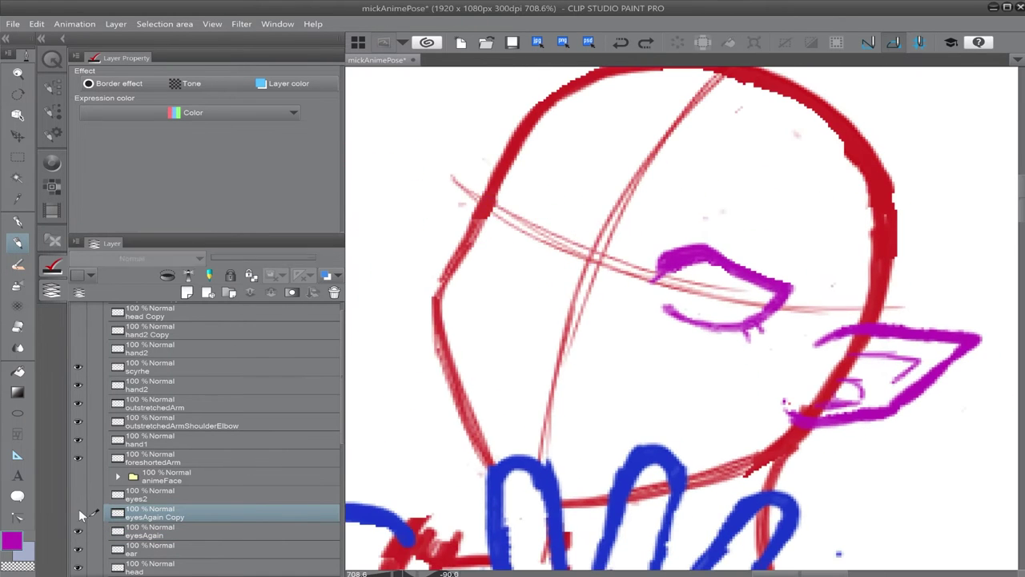
pyautogui.hotkey('alt', '[')
pyautogui.scroll(-6, 746, 291)
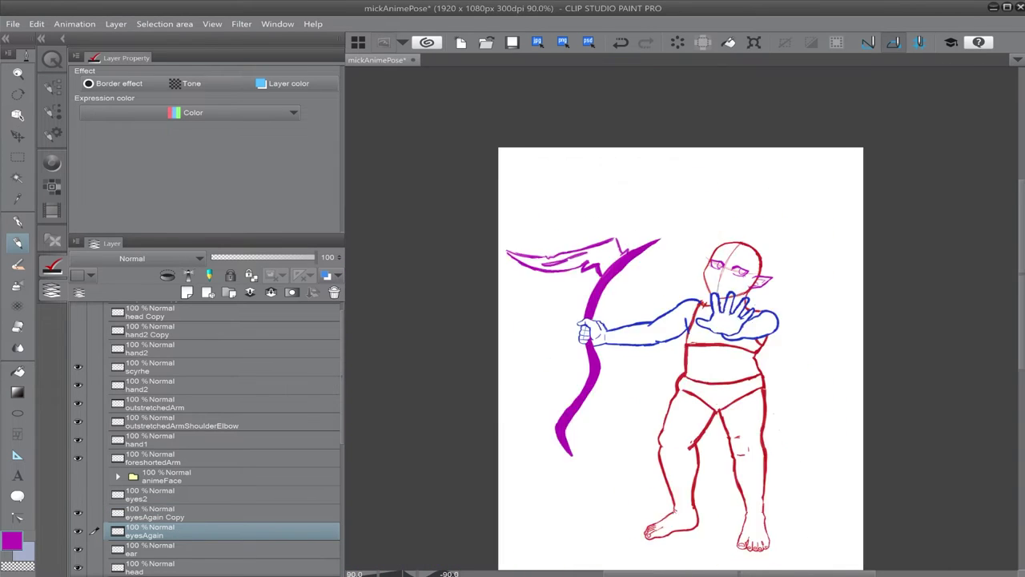
pyautogui.scroll(8, 753, 193)
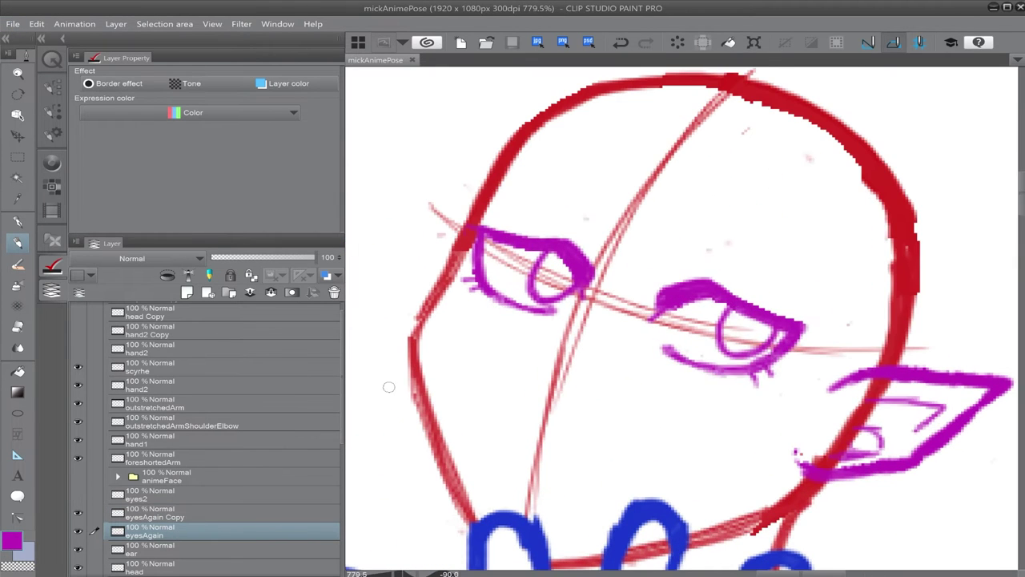
# Step: Add pupils inside both irises, each on its own eye layer
pyautogui.click(79, 531)
pyautogui.click(79, 531)
pyautogui.moveTo(743, 335); pyautogui.dragTo(749, 332)
pyautogui.hotkey('alt', ']')
pyautogui.scroll(-10, 622, 240)
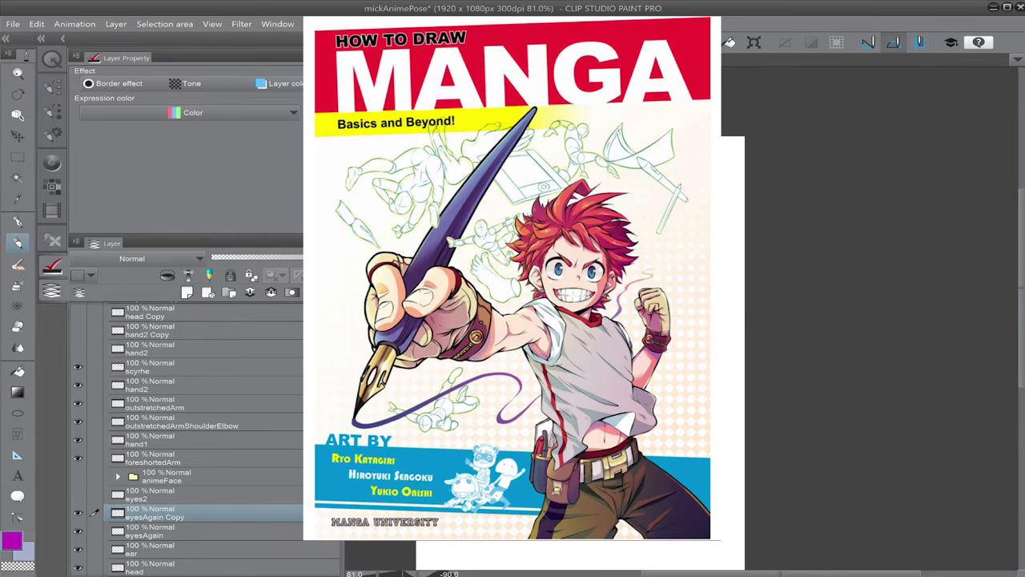
# Step: Add a layer named brows, sketch an arched eyebrow, and copy and transform it for the other eye
pyautogui.scroll(5, 615, 265)
pyautogui.click(186, 293)
pyautogui.scroll(3, 641, 184)
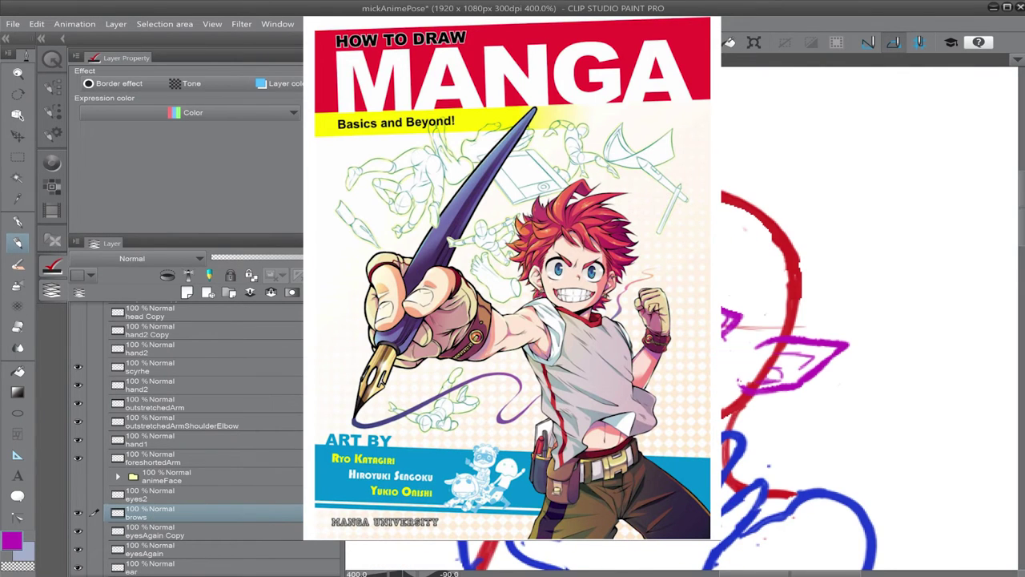
pyautogui.hotkey('ctrl', 'c')
pyautogui.hotkey('ctrl', 'v')
pyautogui.hotkey('ctrl', 't')
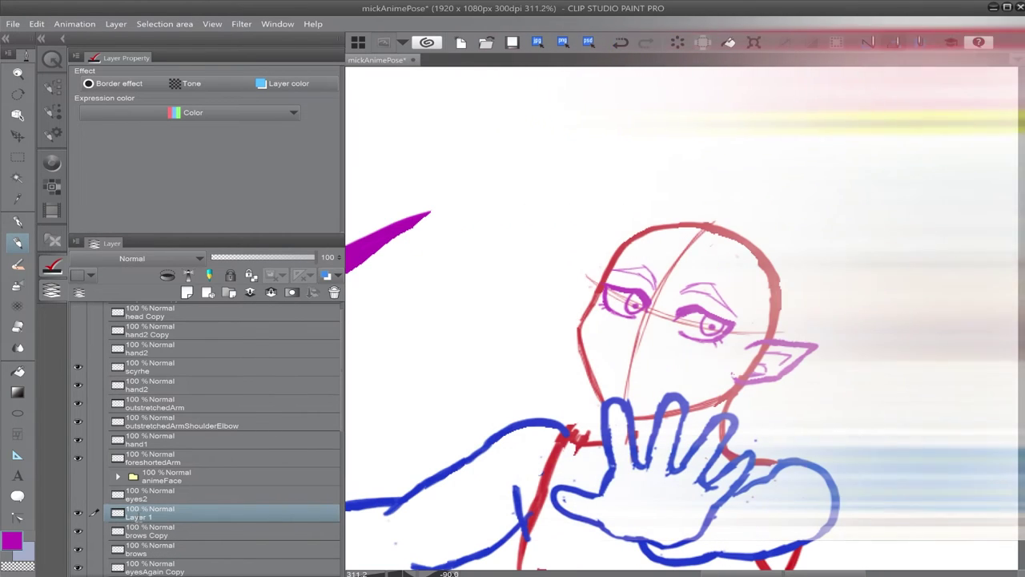
# Step: Set the pencil size to 6 and darken the zigzag teeth and the long curved smile with a fang
pyautogui.scroll(2, 726, 355)
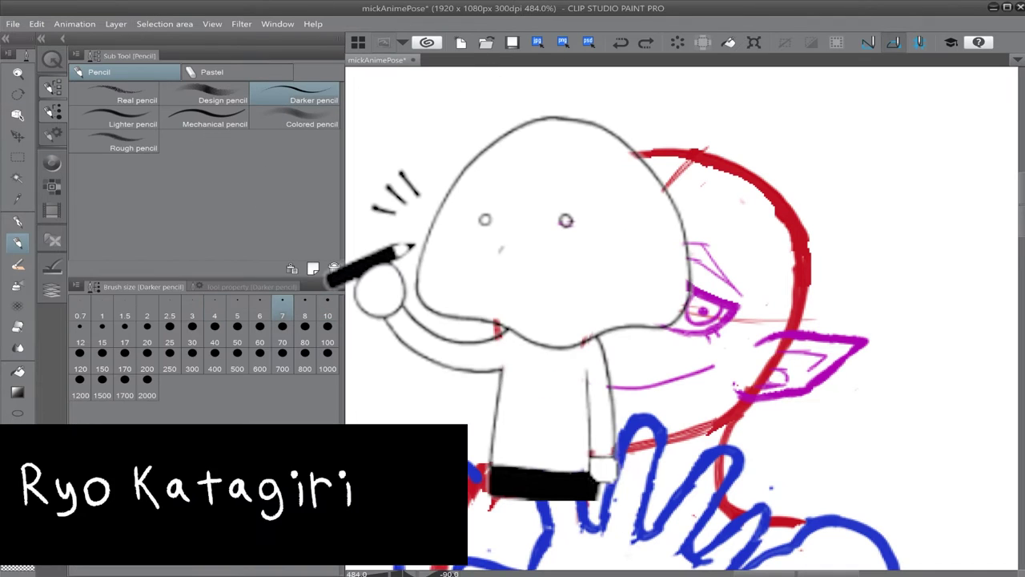
pyautogui.click(260, 309)
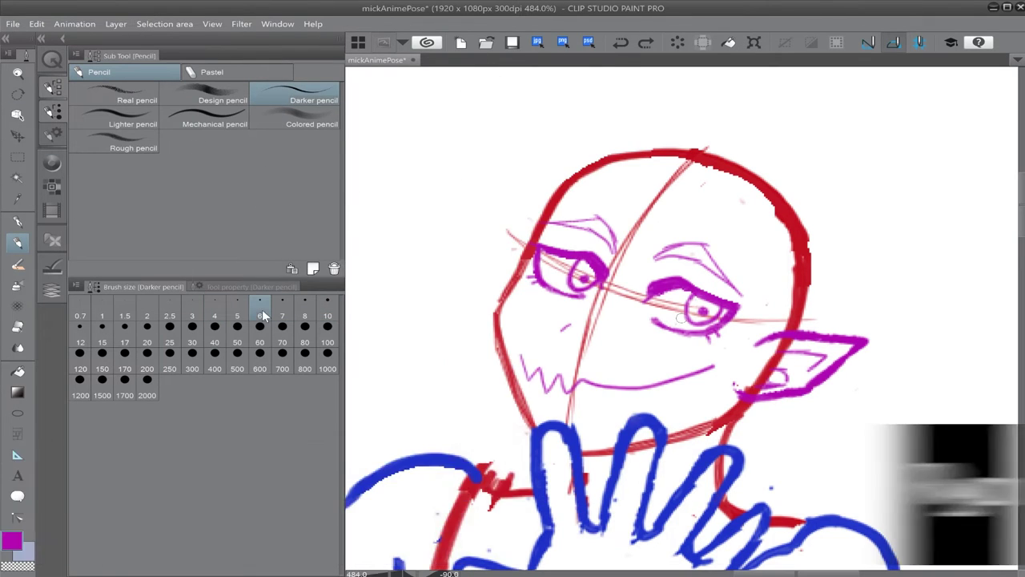
pyautogui.moveTo(522, 371); pyautogui.dragTo(571, 391)
pyautogui.moveTo(574, 380)
pyautogui.mouseDown()
pyautogui.moveTo(668, 383)
pyautogui.moveTo(717, 366)
pyautogui.mouseUp()
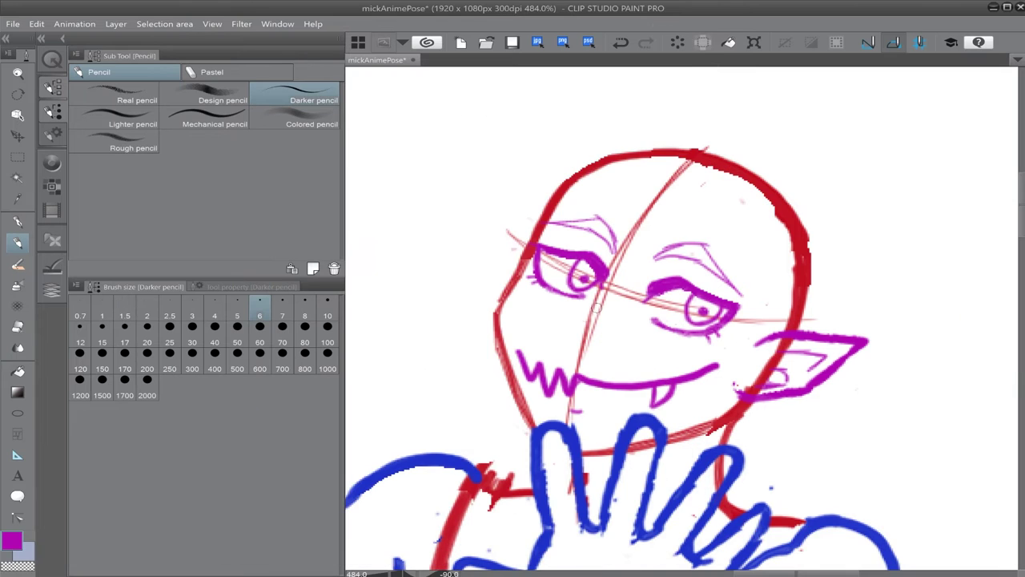
pyautogui.scroll(-12, 613, 300)
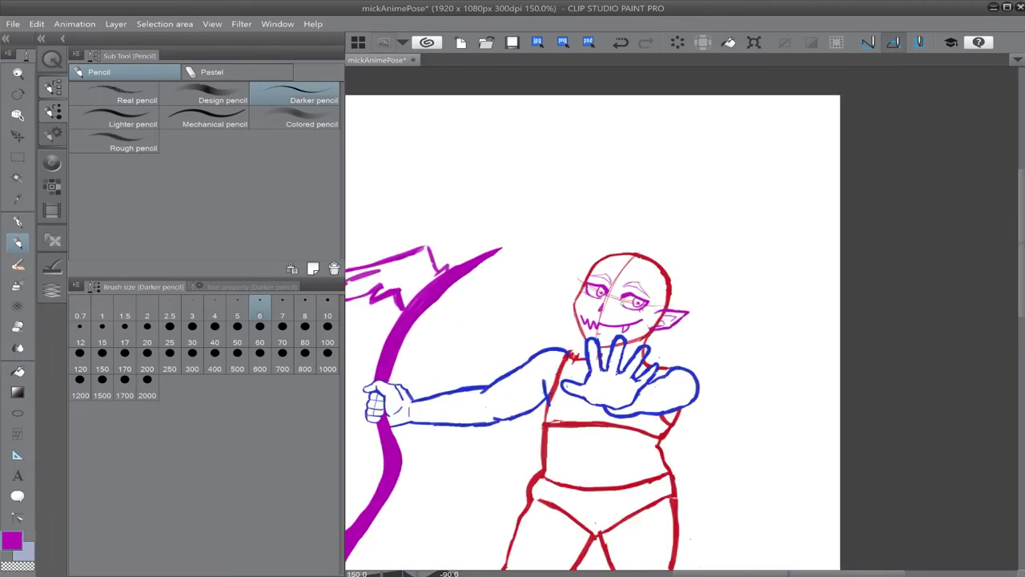
pyautogui.scroll(9, 622, 303)
pyautogui.hotkey('ctrl', 'z')
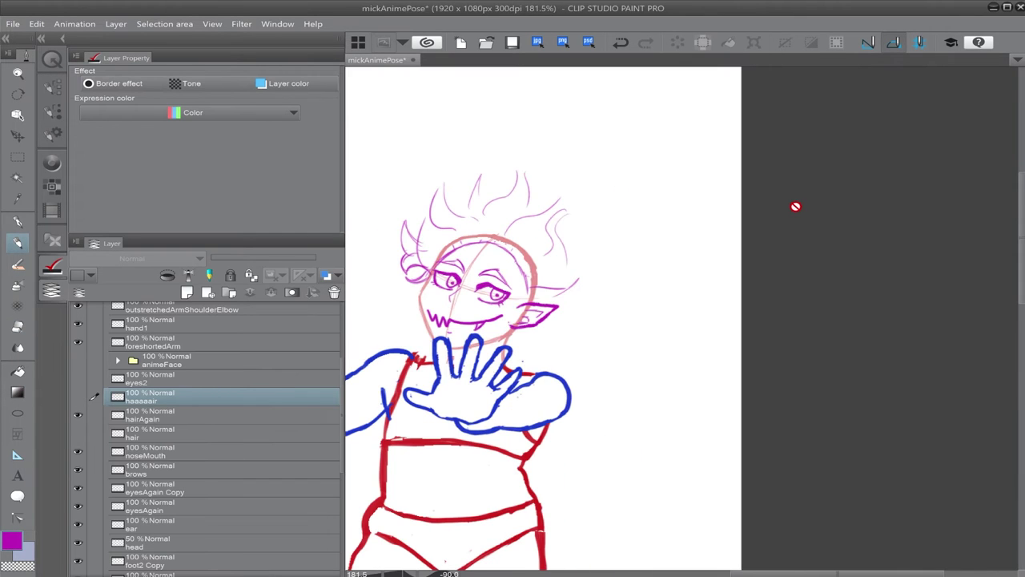
# Step: Erase the hairline arc over the forehead and the stray side strand on the hairAgain layer
pyautogui.scroll(6, 613, 332)
pyautogui.press('e')
pyautogui.click(152, 415)
pyautogui.moveTo(498, 268); pyautogui.dragTo(662, 301)
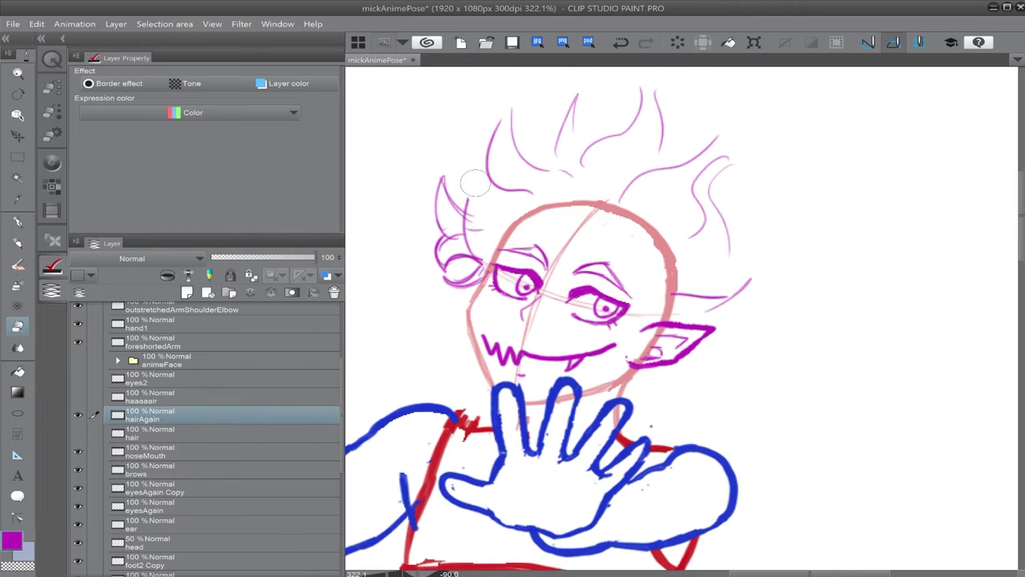
pyautogui.moveTo(475, 186); pyautogui.dragTo(481, 234)
# Step: Draw bold flame-like hair spikes over the rough sketch, from the curved lock behind the head across the crown
pyautogui.press('p')
pyautogui.moveTo(697, 202); pyautogui.dragTo(755, 144)
pyautogui.moveTo(755, 144); pyautogui.dragTo(719, 279)
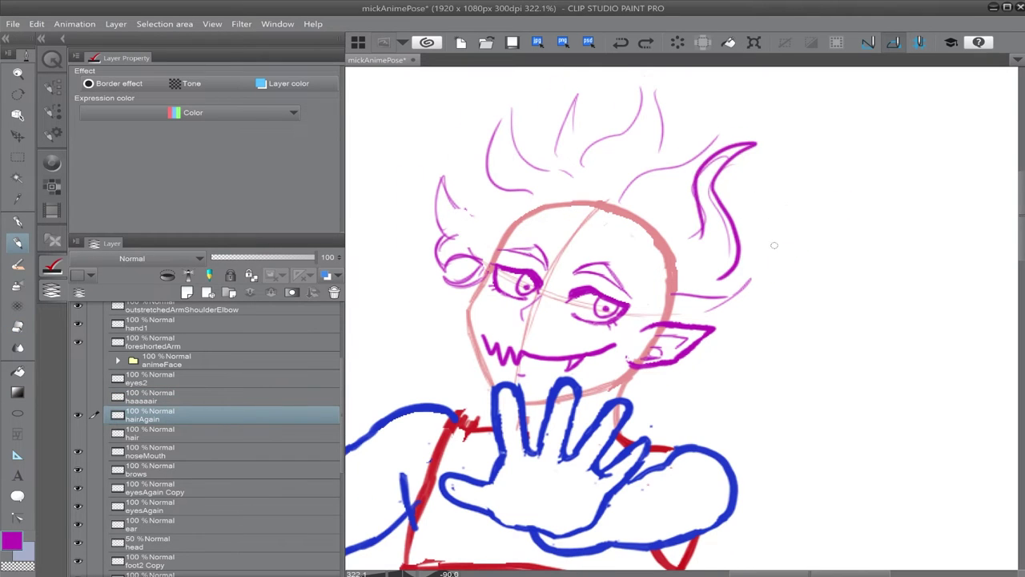
pyautogui.scroll(2, 774, 245)
pyautogui.moveTo(606, 267); pyautogui.dragTo(731, 173)
pyautogui.moveTo(558, 227); pyautogui.dragTo(646, 107)
pyautogui.moveTo(660, 161); pyautogui.dragTo(752, 128)
pyautogui.moveTo(544, 237); pyautogui.dragTo(559, 130)
pyautogui.moveTo(451, 218); pyautogui.dragTo(433, 156)
pyautogui.hotkey('ctrl', 'z')
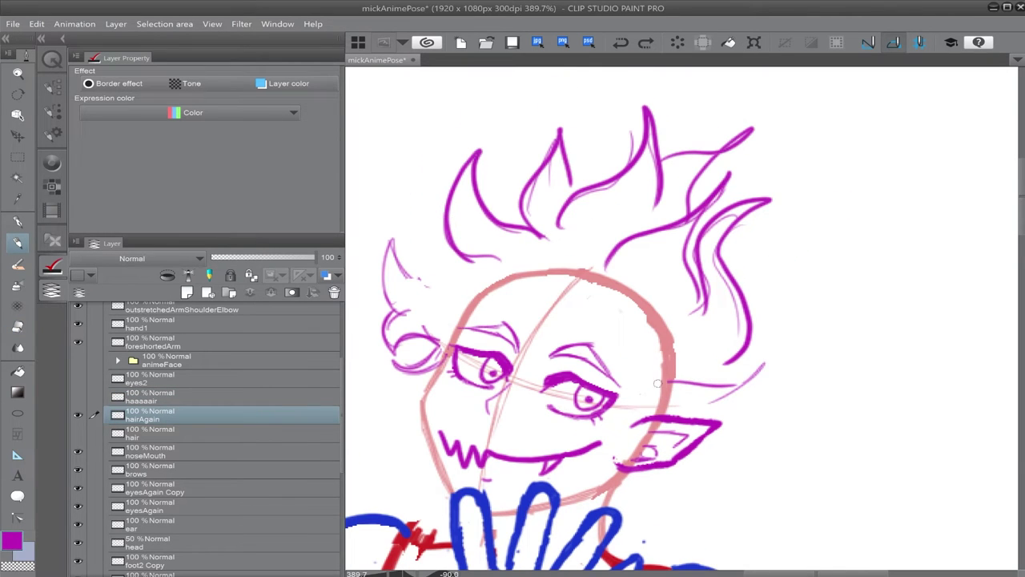
# Step: Draw the pointed hair tufts on the side opposite the ear and a swept tuft just above the ear
pyautogui.moveTo(421, 351); pyautogui.dragTo(380, 230)
pyautogui.moveTo(402, 206); pyautogui.dragTo(456, 258)
pyautogui.scroll(-20, 585, 232)
pyautogui.scroll(13, 597, 207)
pyautogui.moveTo(627, 397); pyautogui.dragTo(664, 373)
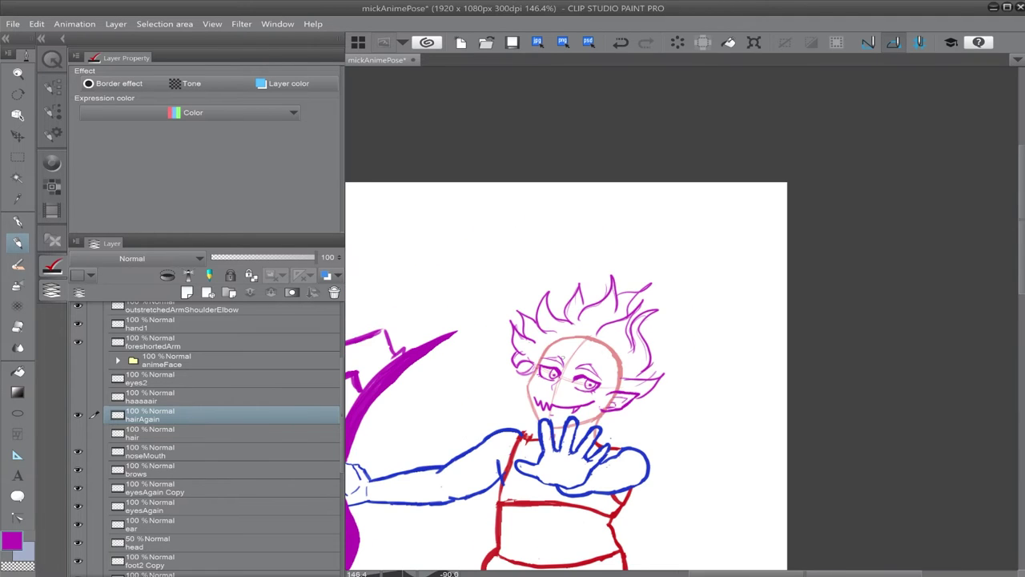
pyautogui.scroll(3, 615, 326)
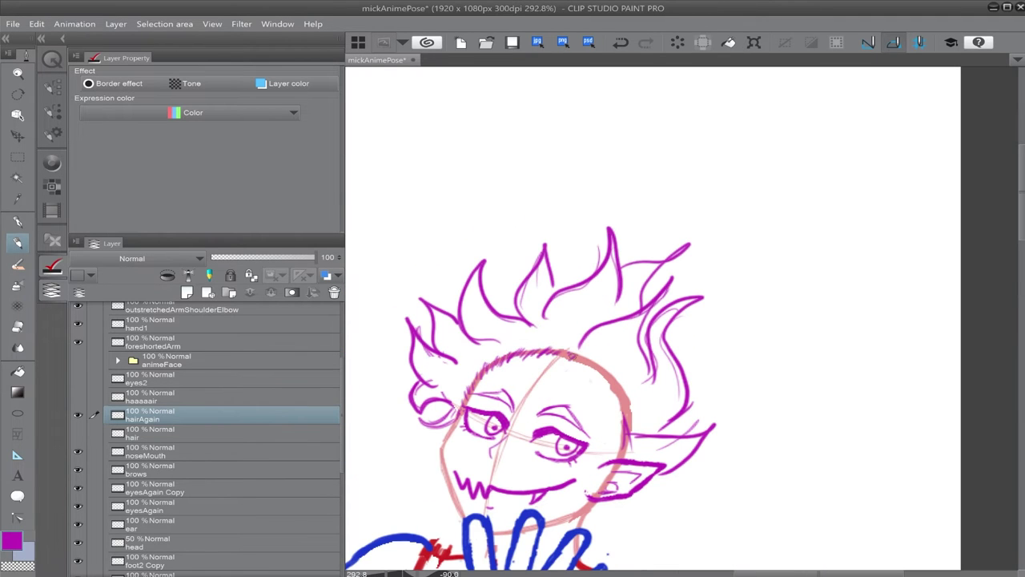
# Step: Set the head layer's opacity to 53% and toggle the hair layers to compare them, leaving hairAgain shown
pyautogui.scroll(-5, 653, 321)
pyautogui.click(79, 415)
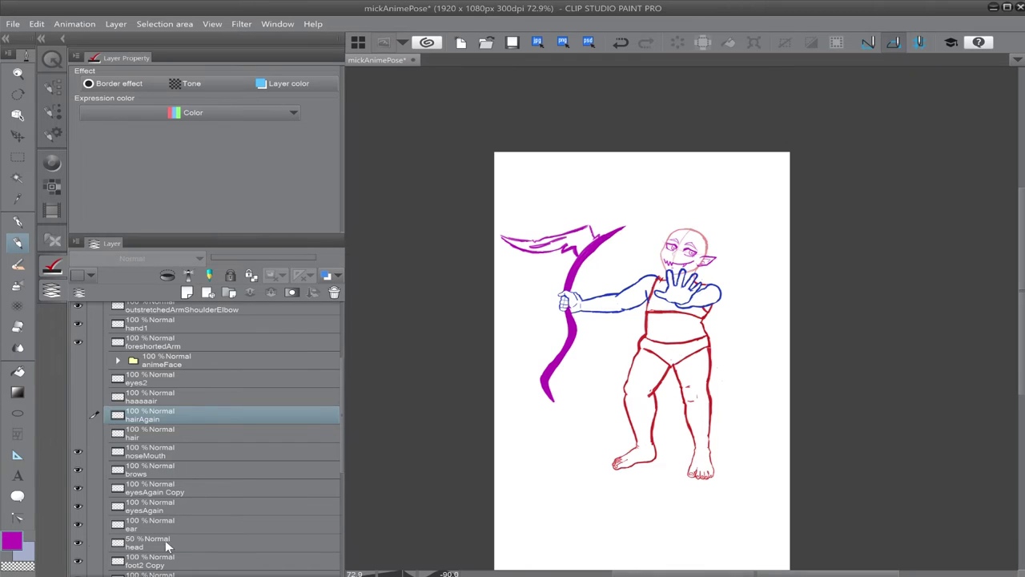
pyautogui.click(165, 544)
pyautogui.moveTo(305, 256); pyautogui.dragTo(267, 255)
pyautogui.click(161, 415)
pyautogui.click(77, 399)
pyautogui.click(78, 400)
pyautogui.click(80, 415)
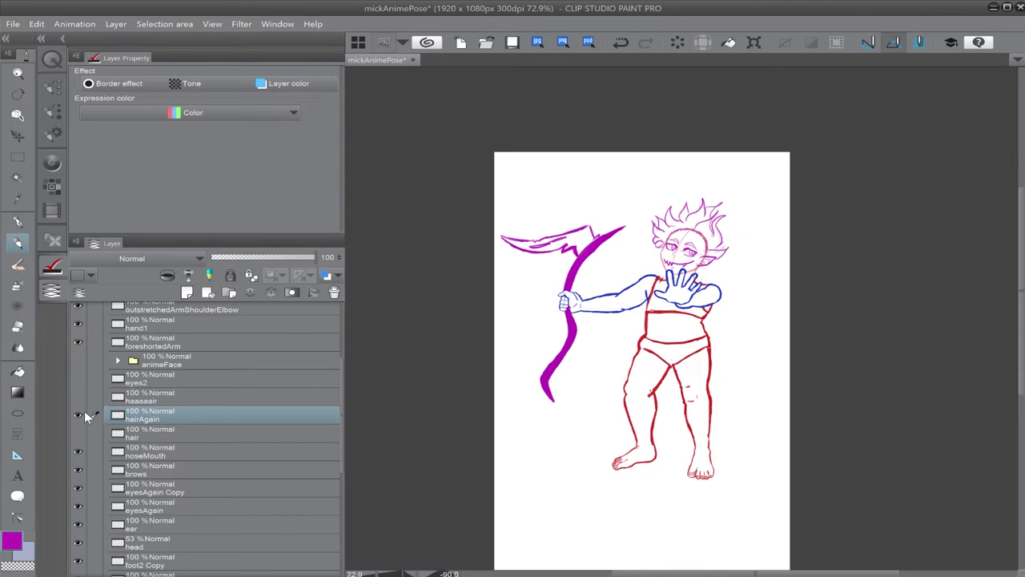
# Step: Redraw the hair tuft above the ear as longer forked spikes, erasing its old tip
pyautogui.scroll(5, 701, 210)
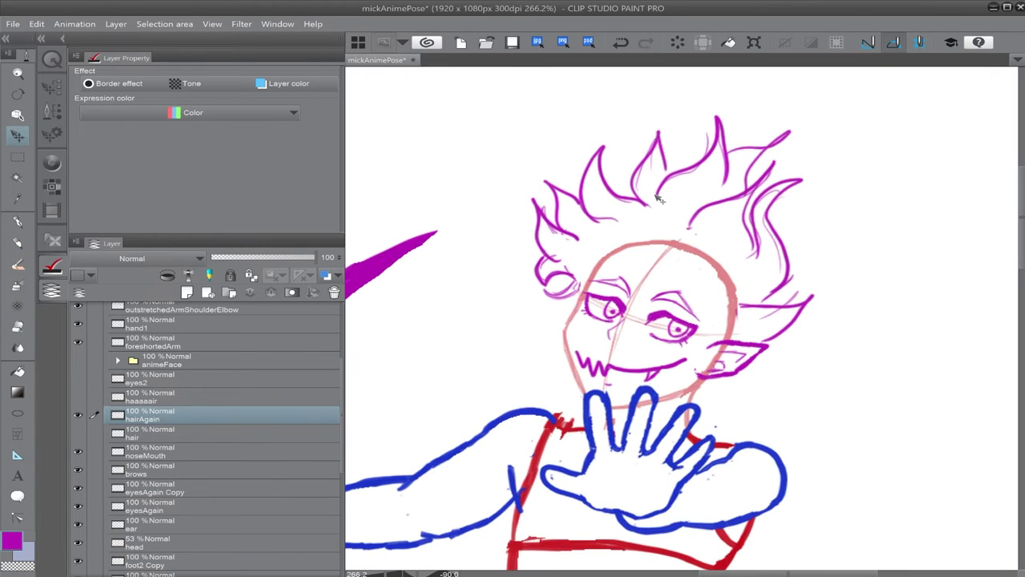
pyautogui.moveTo(761, 307); pyautogui.dragTo(810, 283)
pyautogui.press('e')
pyautogui.moveTo(805, 284)
pyautogui.mouseDown()
pyautogui.moveTo(769, 328)
pyautogui.moveTo(774, 294)
pyautogui.moveTo(833, 281)
pyautogui.mouseUp()
pyautogui.press('p')
pyautogui.moveTo(833, 280); pyautogui.dragTo(762, 321)
pyautogui.moveTo(763, 321); pyautogui.dragTo(815, 347)
# Step: Erase the outstretched tip of the rear crown spike and redraw it shorter and more upright
pyautogui.press('e')
pyautogui.moveTo(788, 134); pyautogui.dragTo(757, 154)
pyautogui.press('p')
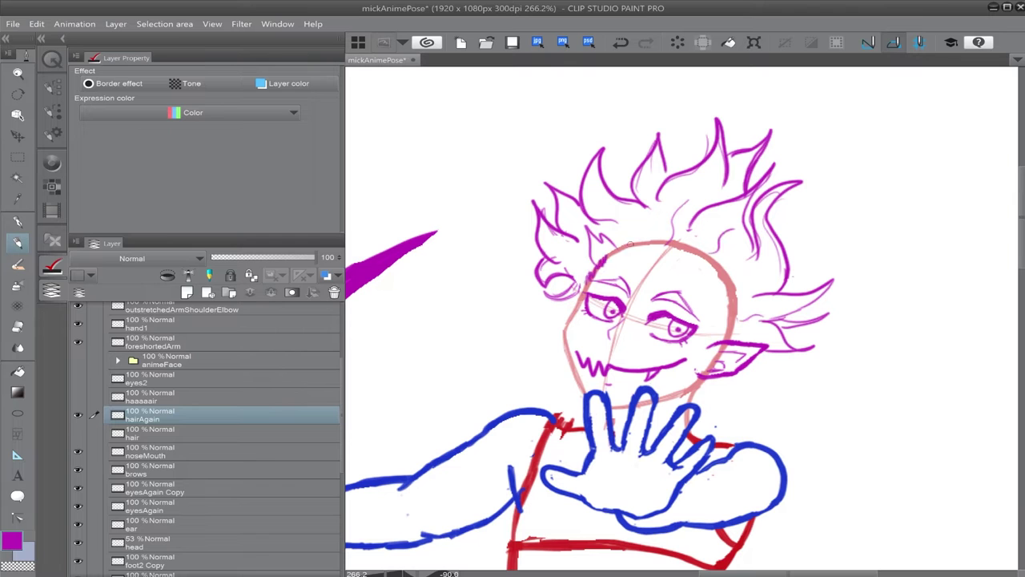
# Step: Undo the last hair stroke and sketch short hairline strokes across the top of the head
pyautogui.hotkey('ctrl', 'z')
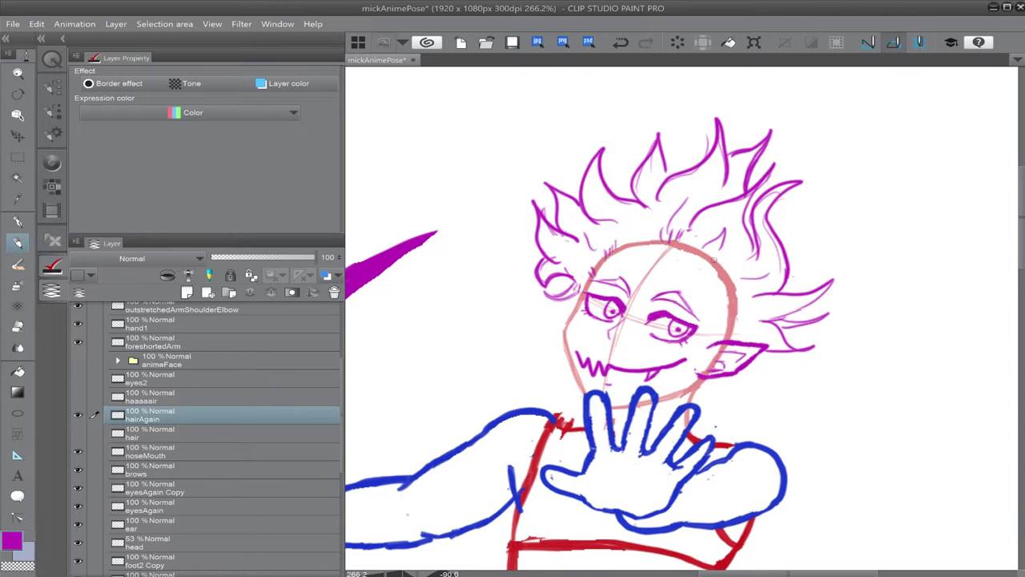
pyautogui.scroll(-6, 744, 299)
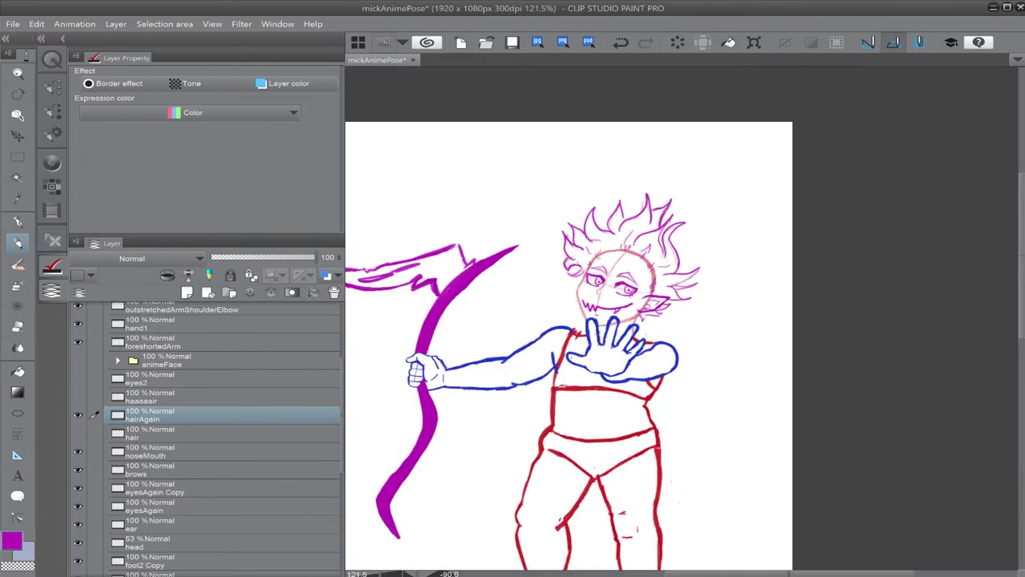
# Step: Restore the head layer's opacity to 100%
pyautogui.scroll(-1, 215, 458)
pyautogui.click(210, 508)
pyautogui.click(315, 257)
pyautogui.scroll(-2, 633, 280)
pyautogui.scroll(9, 671, 307)
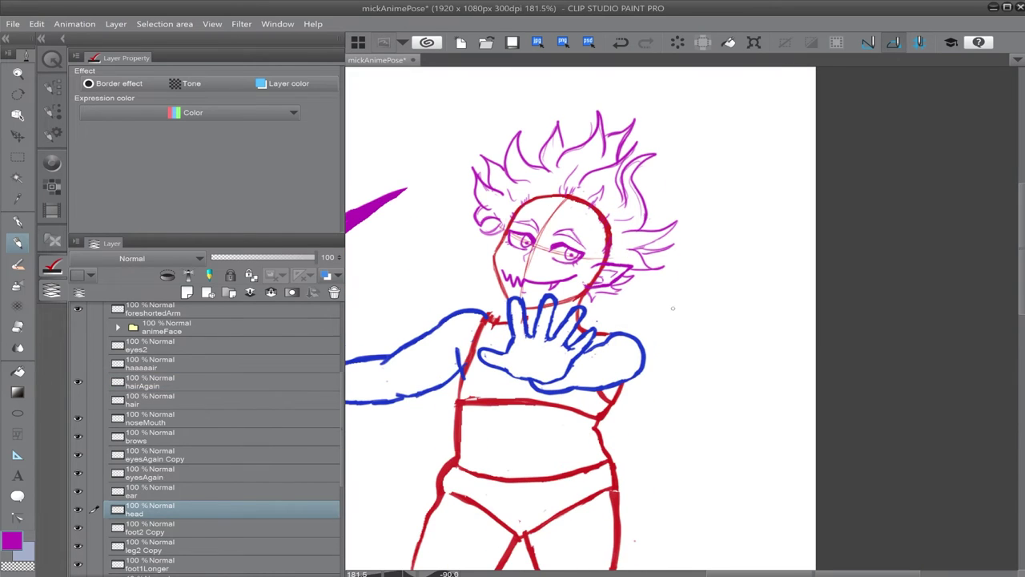
# Step: Rename the hairAgain layer as flyingHair
pyautogui.press('e')
pyautogui.click(163, 385)
pyautogui.scroll(1, 636, 233)
pyautogui.doubleClick(141, 386)
pyautogui.write('flyingHair')
pyautogui.press('Return')
# Step: Touch up the lower end of the long curved hair tuft above the ear on the flyingHair layer
pyautogui.scroll(3, 857, 135)
pyautogui.press('p')
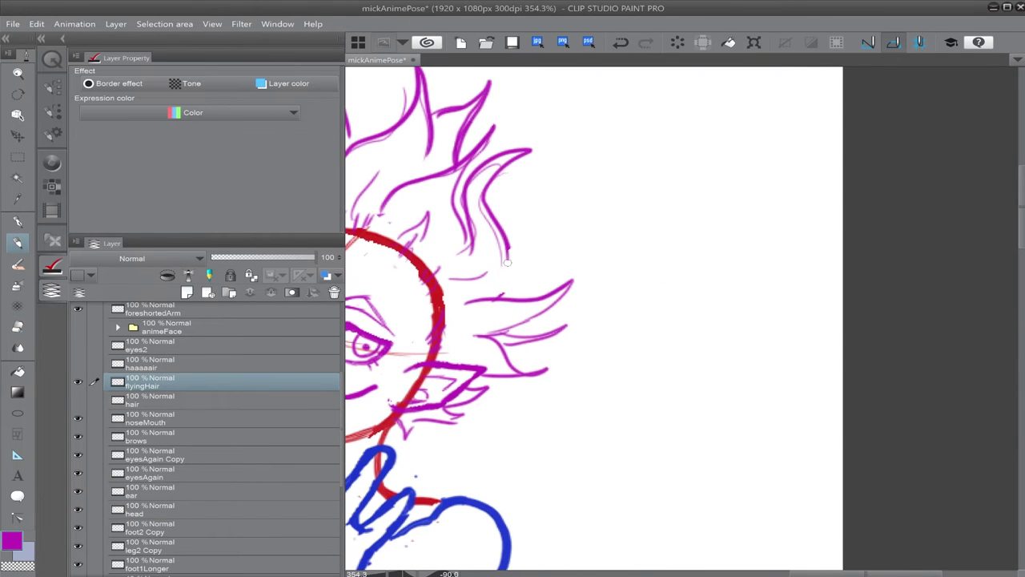
pyautogui.scroll(-8, 725, 306)
pyautogui.scroll(-2, 546, 360)
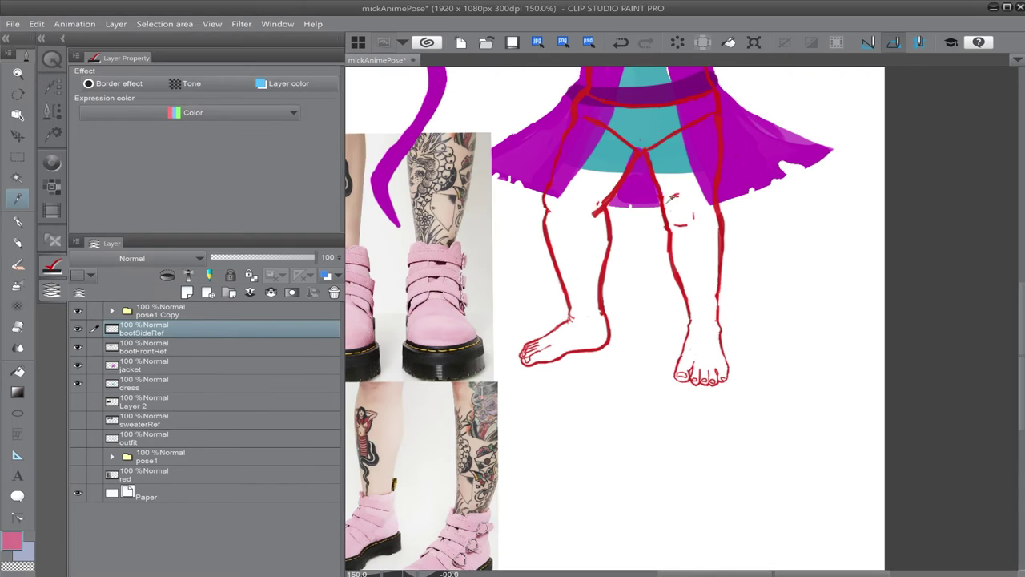
# Step: Add a layer named frontShoe and block in a pink boot over the front-facing foot, trimming its edges
pyautogui.hotkey('ctrl', 'shift', 'n')
pyautogui.moveTo(699, 313)
pyautogui.mouseDown()
pyautogui.moveTo(689, 348)
pyautogui.moveTo(702, 381)
pyautogui.mouseUp()
pyautogui.press('e')
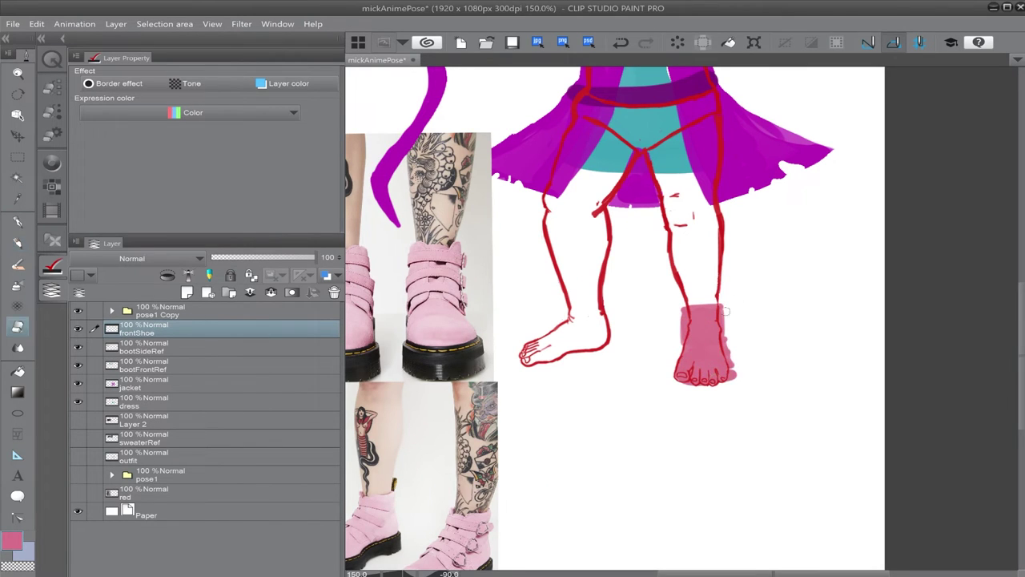
pyautogui.click(17, 243)
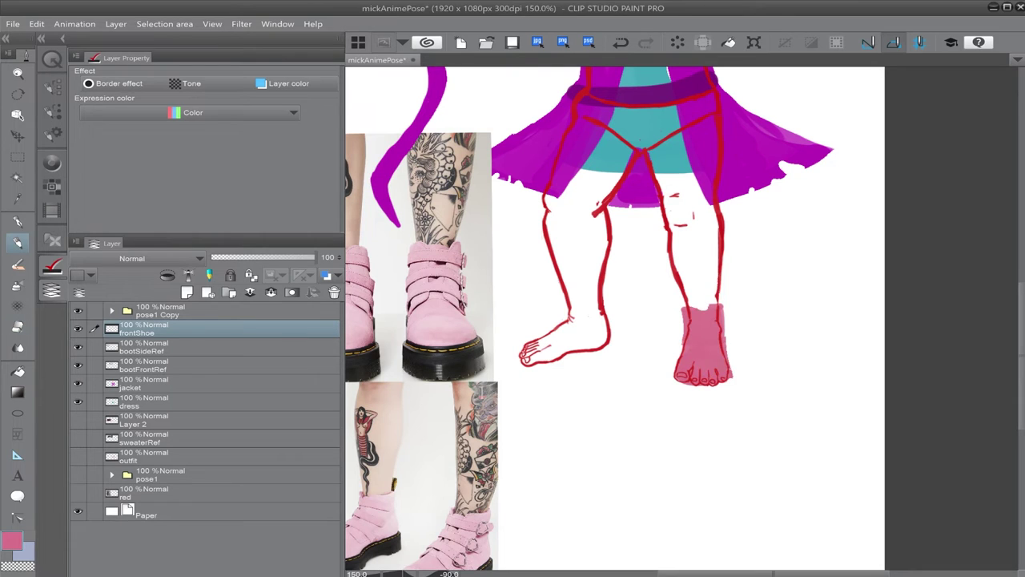
# Step: Choose a darker pink, tidy the front boot's shape and paint its straps and toe seam
pyautogui.doubleClick(13, 539)
pyautogui.click(677, 205)
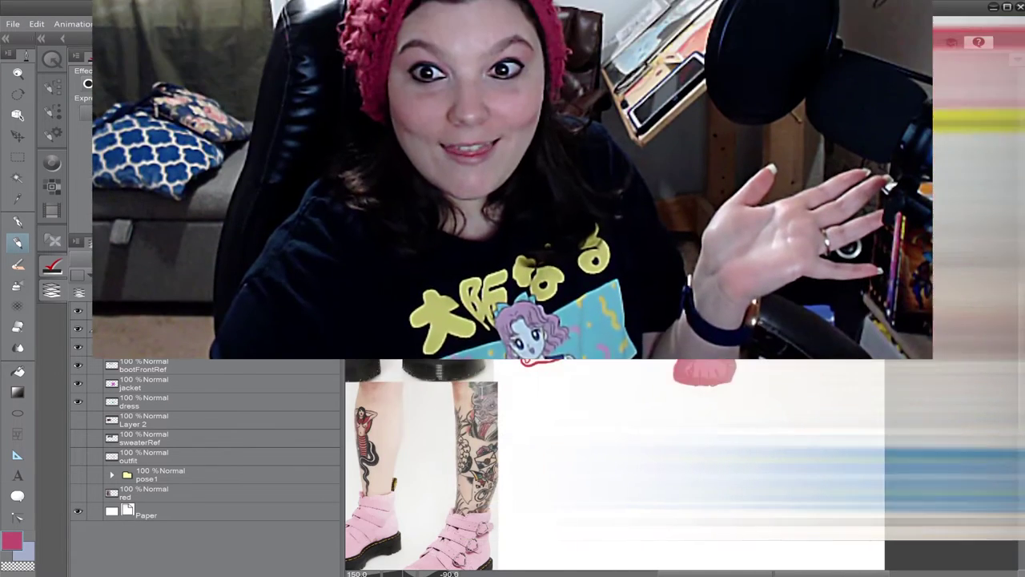
pyautogui.scroll(1, 615, 320)
pyautogui.press('e')
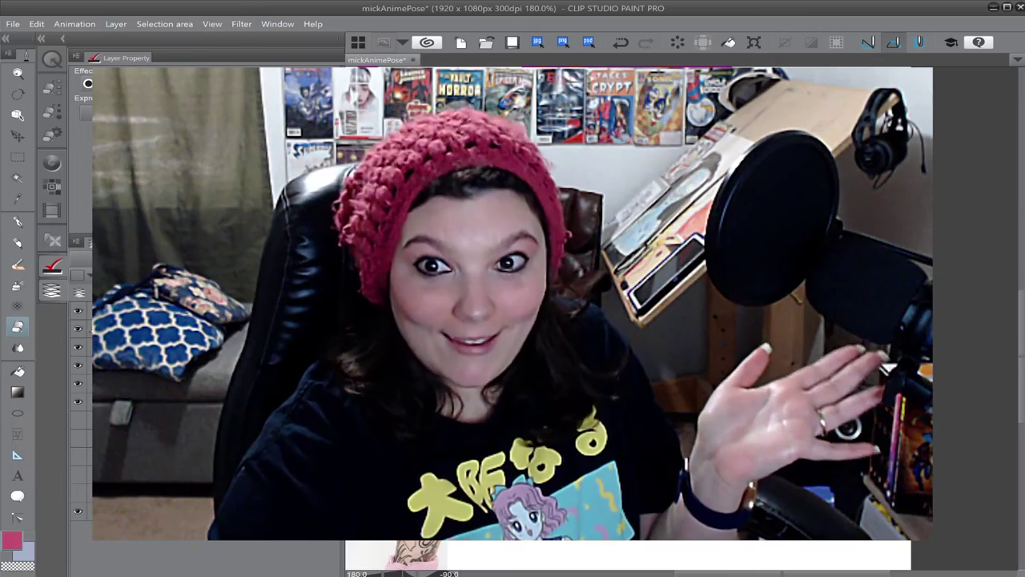
pyautogui.press('p')
pyautogui.hotkey('ctrl', 'z')
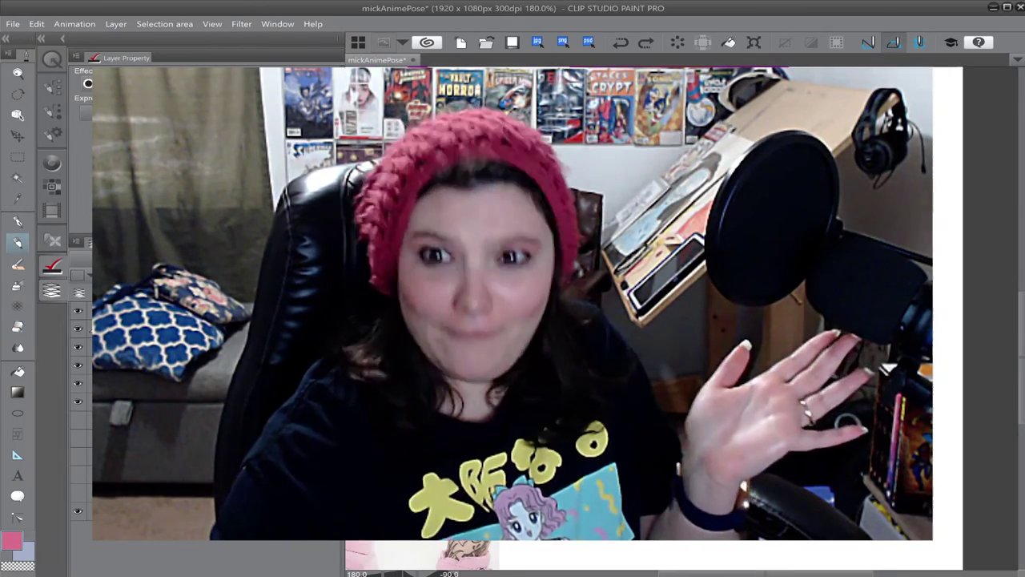
pyautogui.hscroll(-1, 681, 320)
pyautogui.press('e')
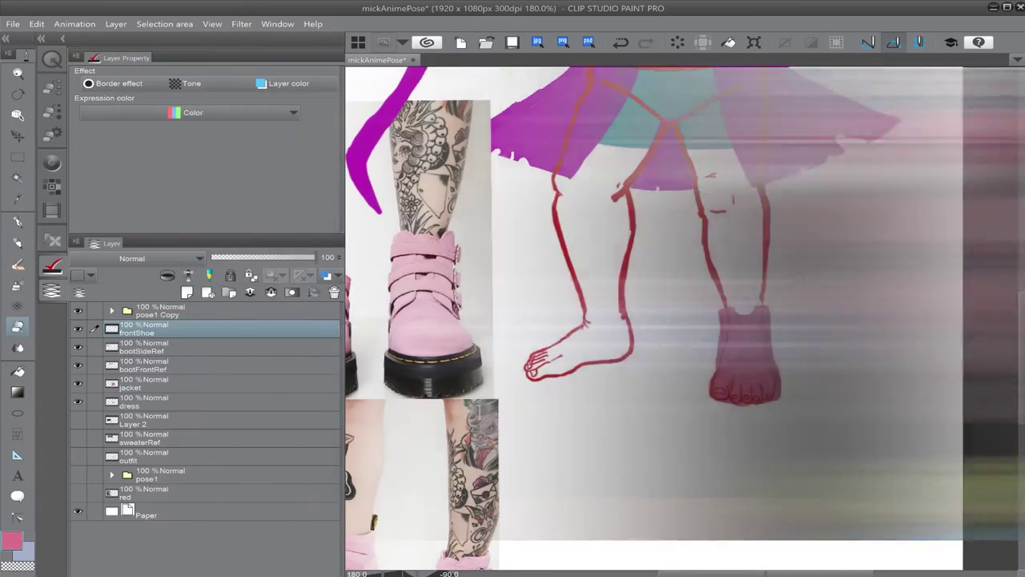
pyautogui.press('i')
pyautogui.click(751, 402)
pyautogui.press('p')
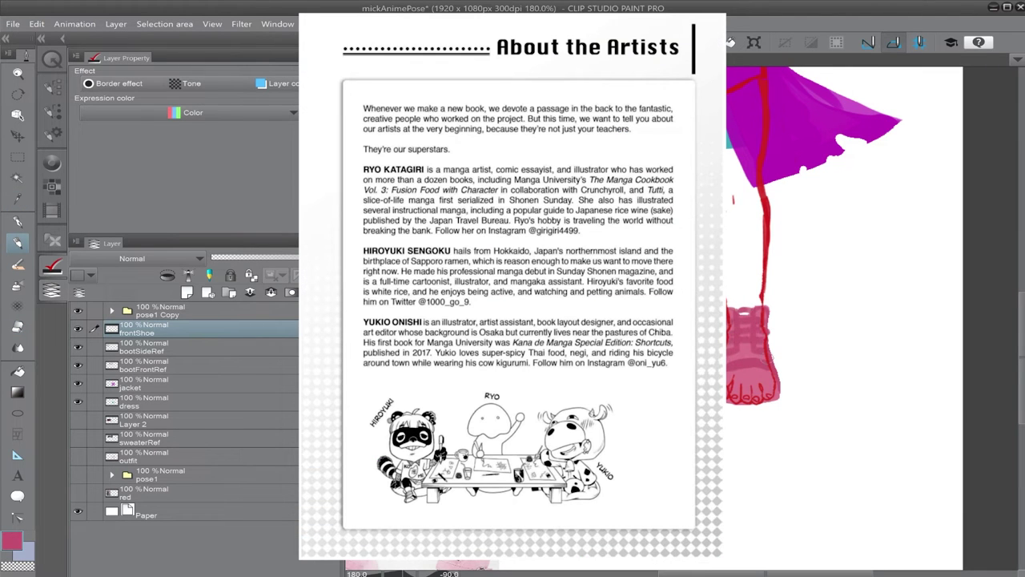
# Step: Choose a dark maroon and paint a thick, wide sole under the front boot
pyautogui.doubleClick(11, 540)
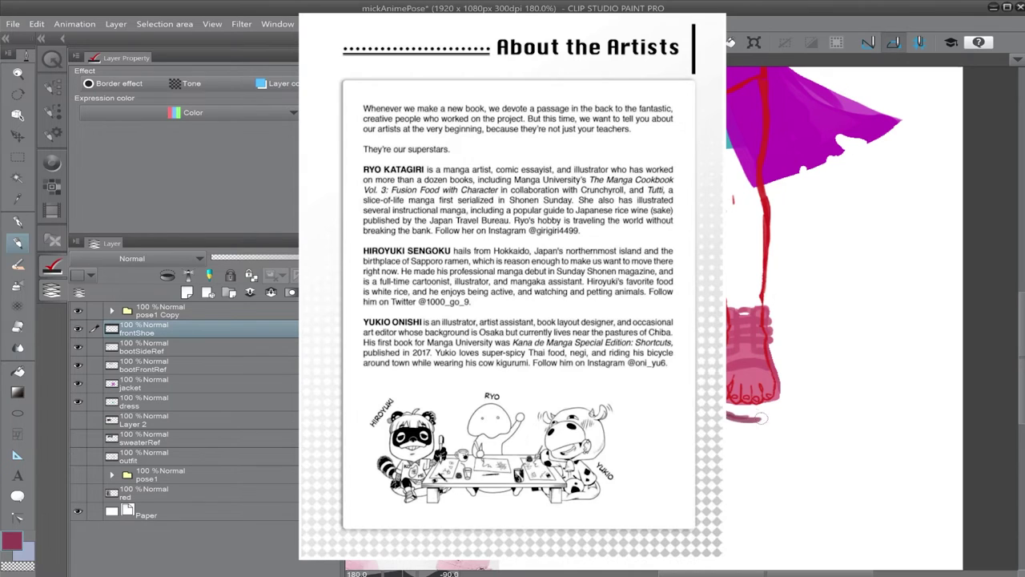
pyautogui.press('e')
pyautogui.press('p')
pyautogui.moveTo(761, 418)
pyautogui.mouseDown()
pyautogui.moveTo(709, 407)
pyautogui.moveTo(788, 421)
pyautogui.mouseUp()
pyautogui.press('e')
pyautogui.press('p')
pyautogui.moveTo(706, 416); pyautogui.dragTo(786, 414)
pyautogui.press('e')
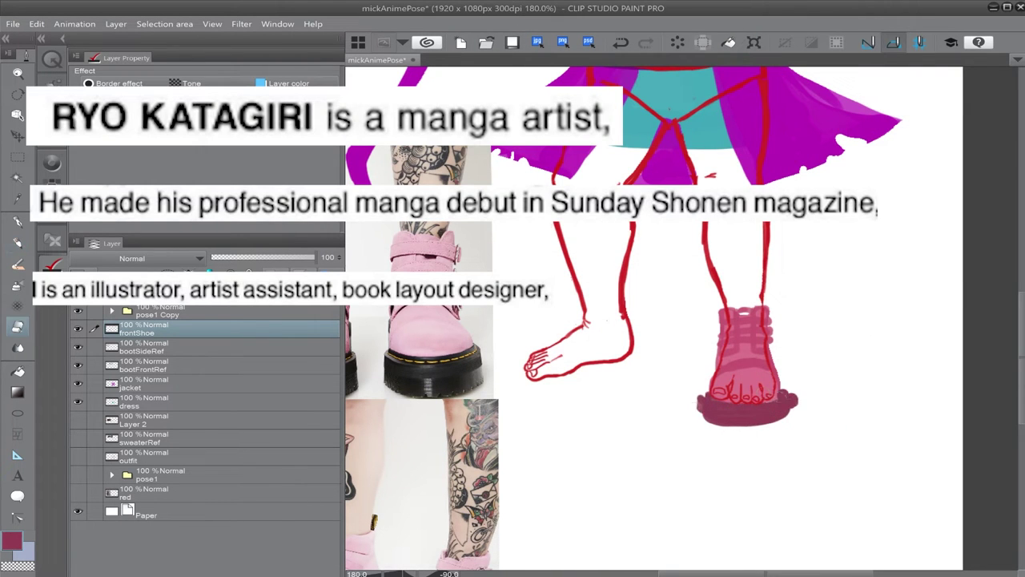
# Step: Trim the sides of the front boot's sole and notch its lower edge into a ridged tread
pyautogui.scroll(-1, 798, 391)
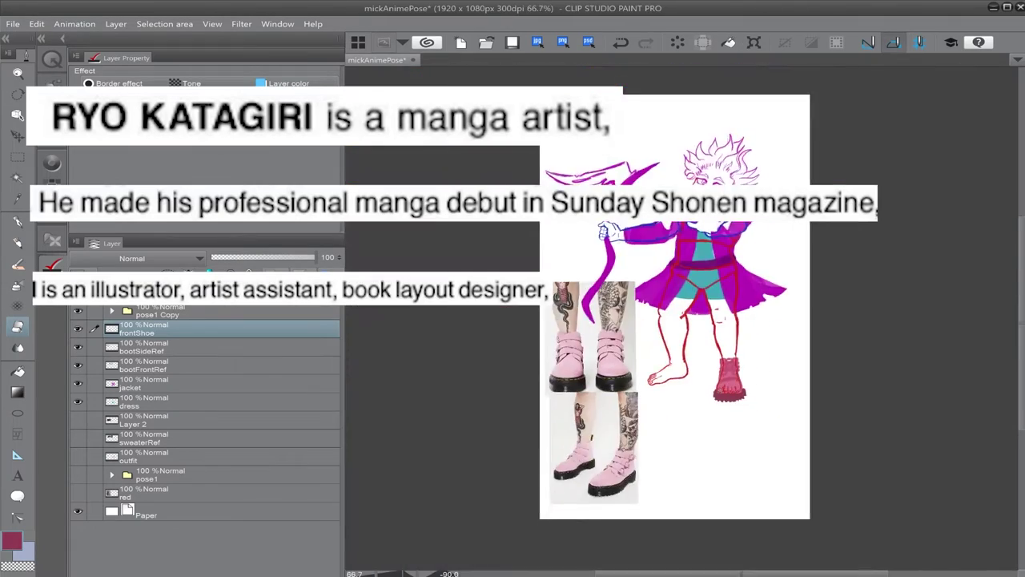
pyautogui.press('p')
pyautogui.moveTo(782, 369); pyautogui.dragTo(770, 386)
pyautogui.press('e')
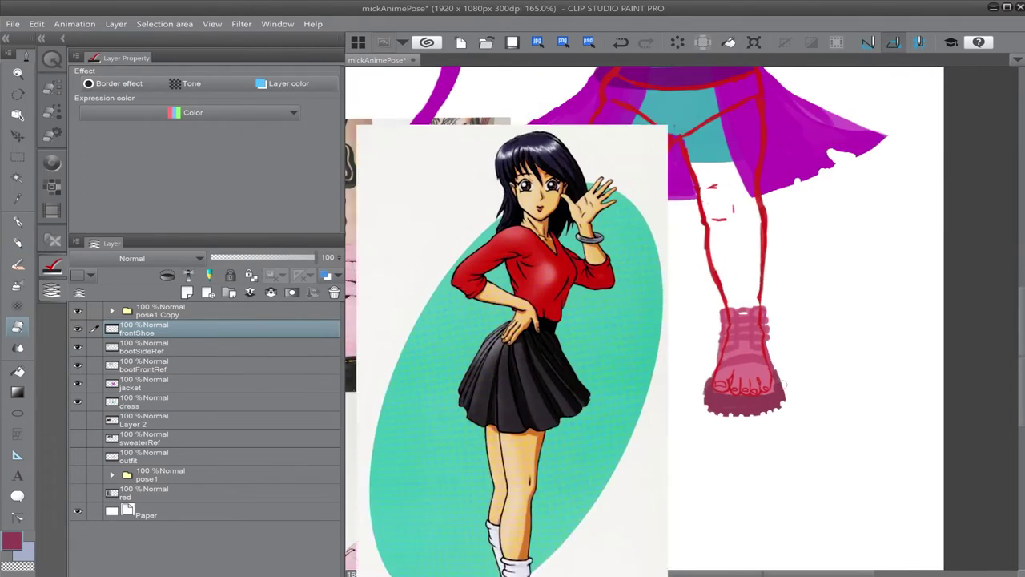
pyautogui.scroll(-4, 792, 388)
pyautogui.scroll(3, 771, 405)
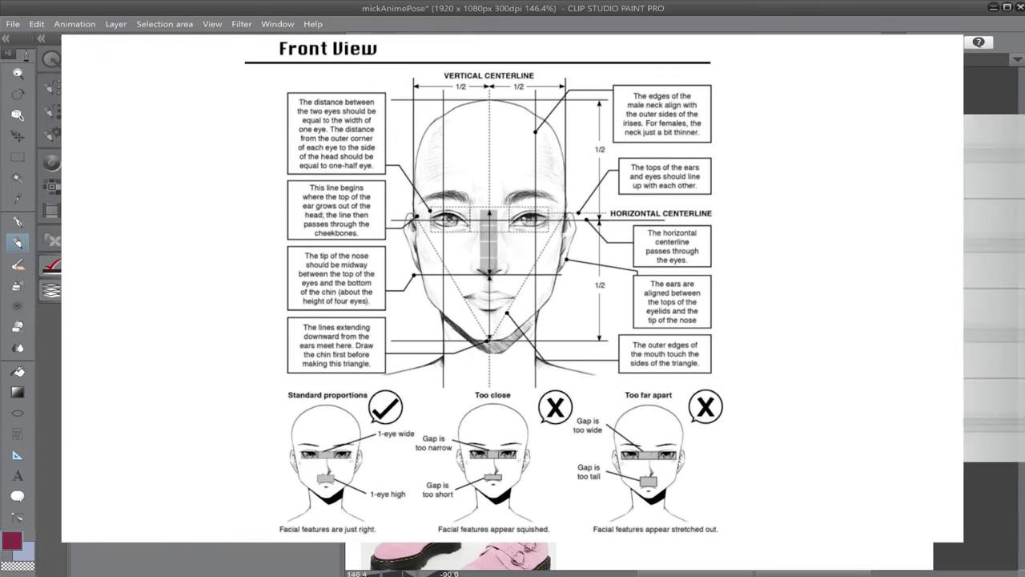
# Step: Move the front boot off the foot to the blank area beside it and clean up its edges
pyautogui.scroll(-2, 763, 321)
pyautogui.press('k')
pyautogui.scroll(3, 681, 321)
pyautogui.press('e')
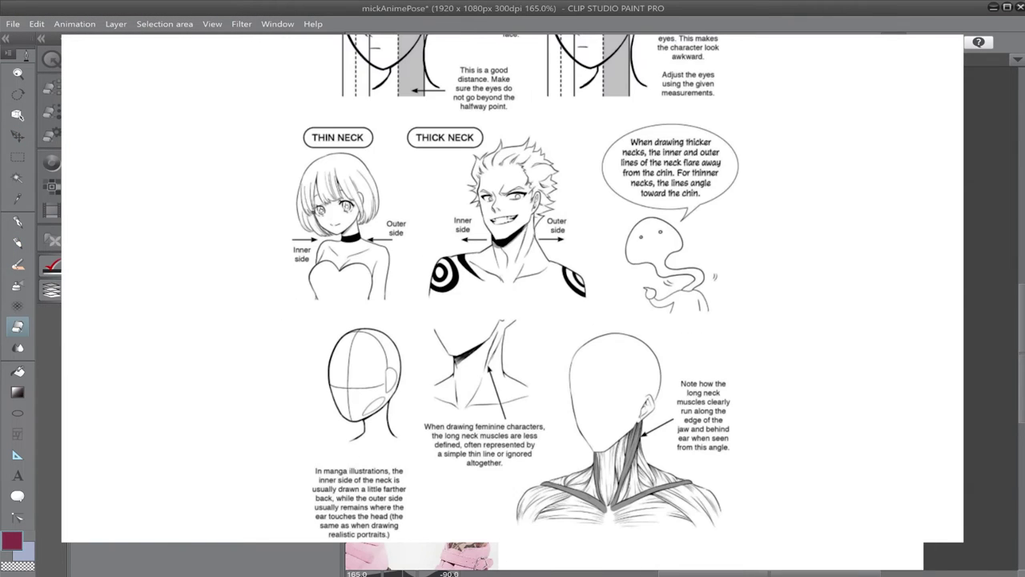
pyautogui.scroll(-2, 859, 320)
pyautogui.scroll(1, 859, 320)
# Step: Refine the front boot's toe cap and straps with light and darker pinks sampled from the boot
pyautogui.press('i')
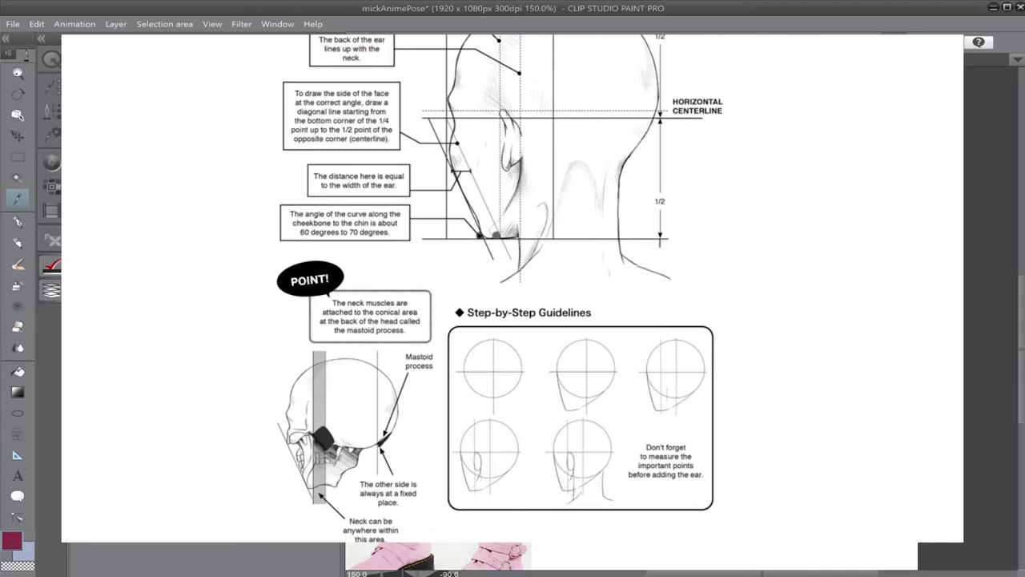
pyautogui.press('p')
pyautogui.press('p')
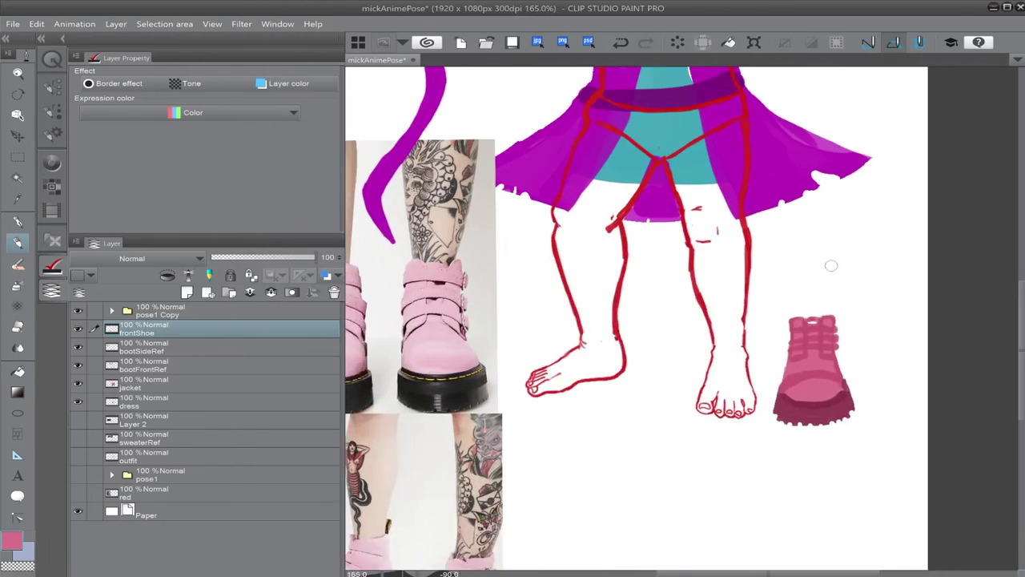
pyautogui.scroll(2, 831, 265)
pyautogui.moveTo(832, 265); pyautogui.dragTo(887, 238)
pyautogui.keyDown('alt'); pyautogui.click(850, 352); pyautogui.keyUp('alt')
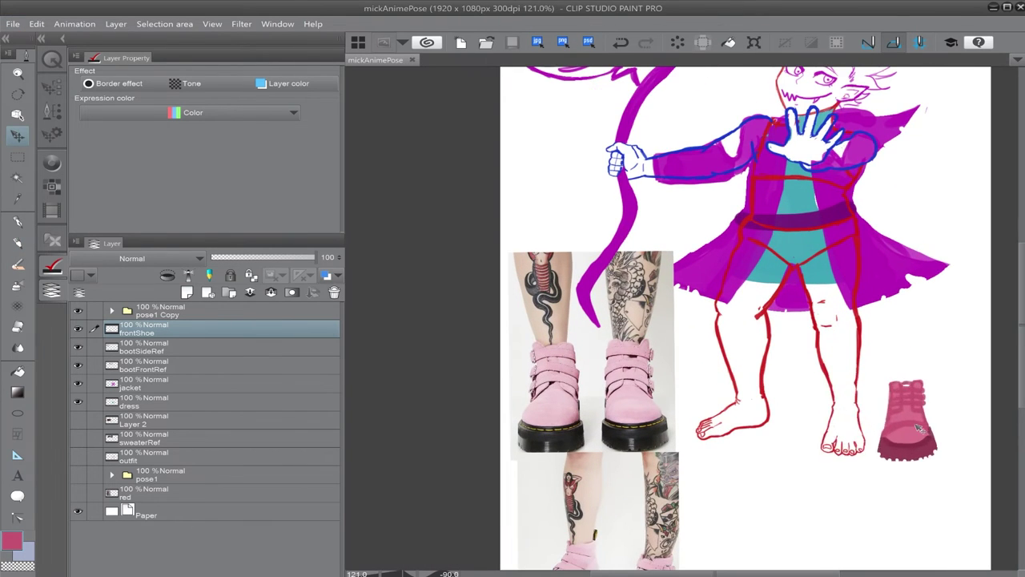
# Step: Move the front boot back over the front-facing foot and save the document
pyautogui.moveTo(918, 425); pyautogui.dragTo(855, 443)
pyautogui.scroll(-4, 939, 486)
pyautogui.click(13, 24)
pyautogui.click(34, 106)
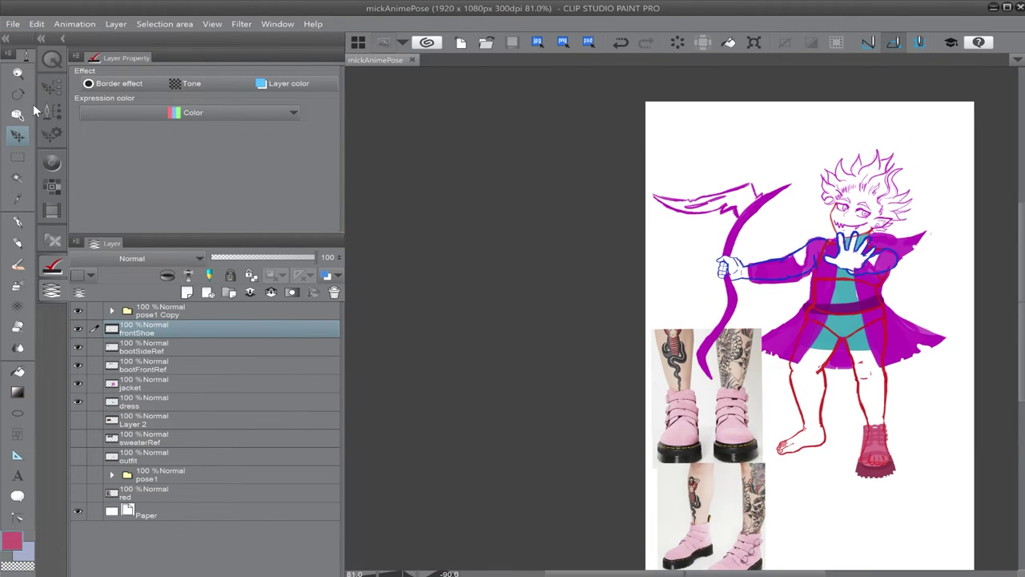
# Step: Sample the boot's light pink and add a new layer named sideShoe above frontShoe
pyautogui.scroll(6, 870, 344)
pyautogui.moveTo(979, 560); pyautogui.dragTo(857, 344)
pyautogui.press('i')
pyautogui.hotkey('ctrl', 'shift', 'n')
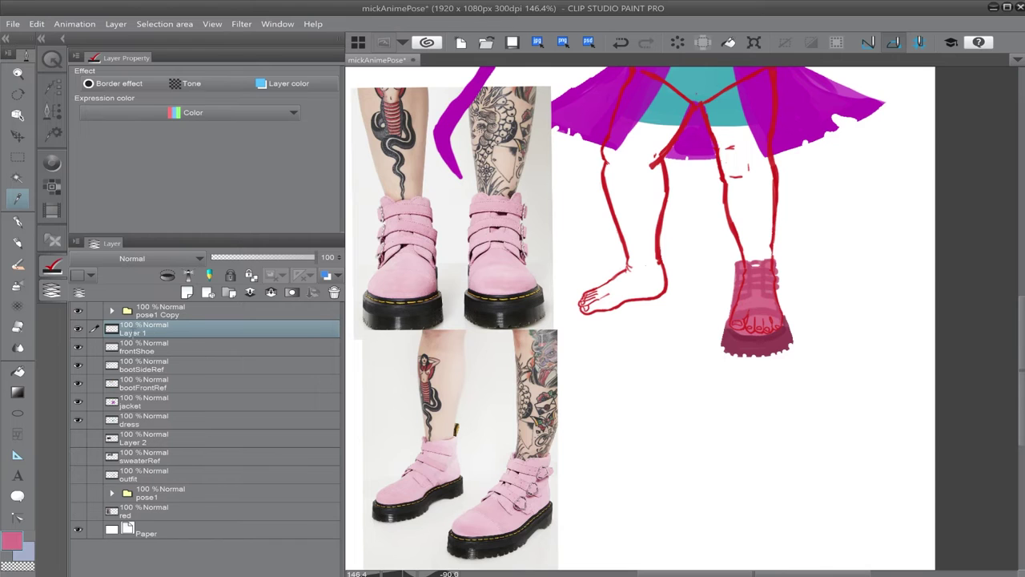
pyautogui.press('p')
pyautogui.doubleClick(133, 333)
pyautogui.write('sideShoe')
pyautogui.press('Return')
# Step: Block in a light pink boot over the side-facing foot and trim its outline
pyautogui.moveTo(621, 249)
pyautogui.mouseDown()
pyautogui.moveTo(658, 242)
pyautogui.moveTo(644, 278)
pyautogui.mouseUp()
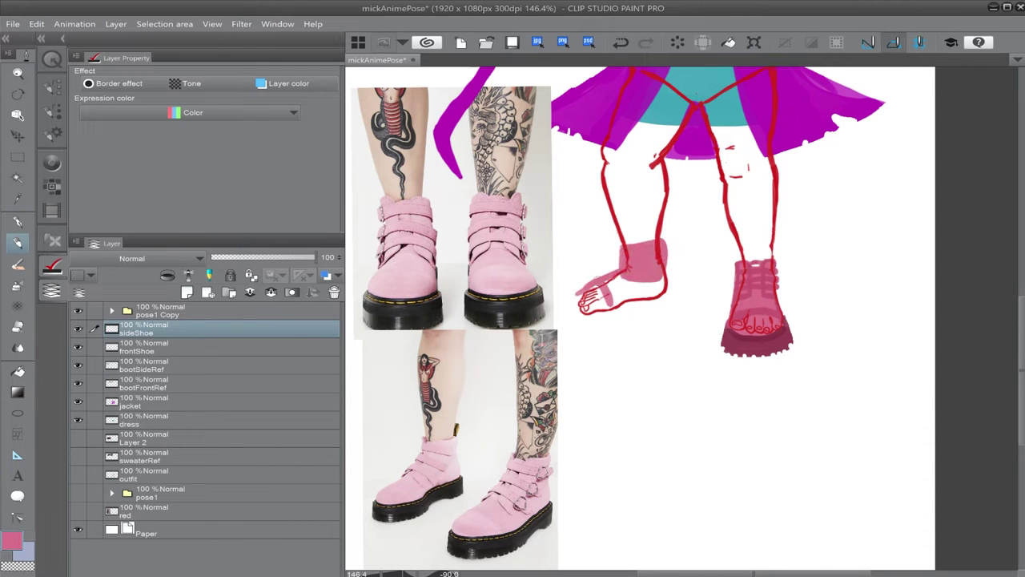
pyautogui.moveTo(578, 295)
pyautogui.mouseDown()
pyautogui.moveTo(664, 282)
pyautogui.moveTo(581, 306)
pyautogui.mouseUp()
pyautogui.press('e')
pyautogui.moveTo(661, 279); pyautogui.dragTo(579, 292)
pyautogui.scroll(-10, 673, 270)
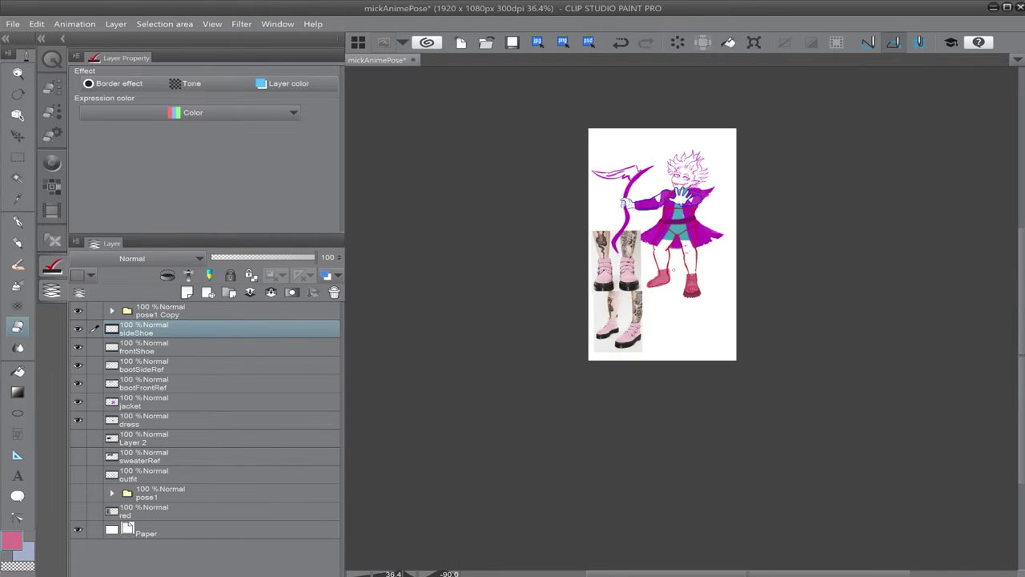
# Step: Round out the side boot's toe and paint its thick darker sole and strap bands
pyautogui.scroll(5, 673, 269)
pyautogui.press('p')
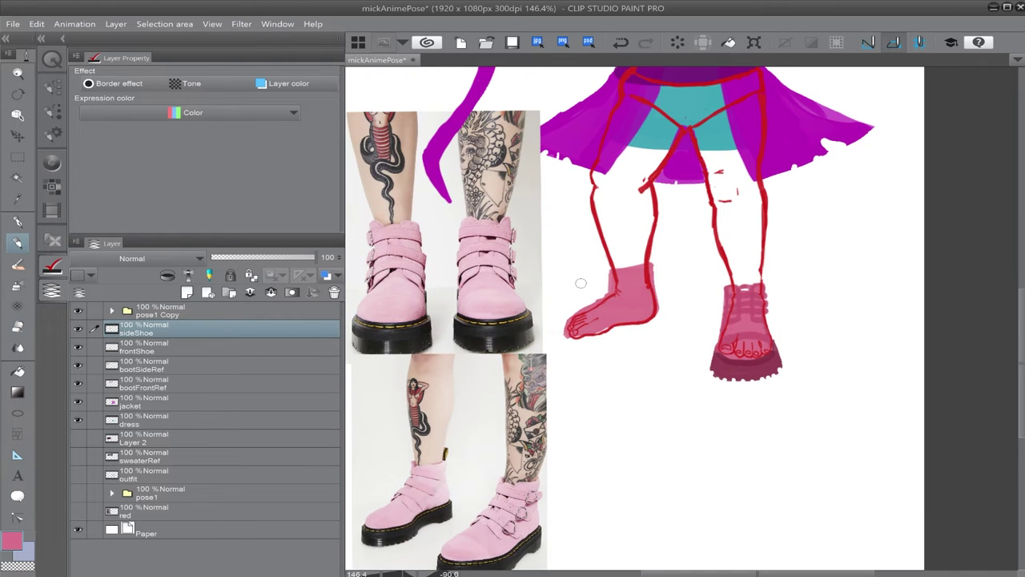
pyautogui.moveTo(572, 310); pyautogui.dragTo(620, 330)
pyautogui.keyDown('alt'); pyautogui.click(746, 367); pyautogui.keyUp('alt')
pyautogui.moveTo(564, 316)
pyautogui.mouseDown()
pyautogui.moveTo(657, 315)
pyautogui.moveTo(565, 340)
pyautogui.mouseUp()
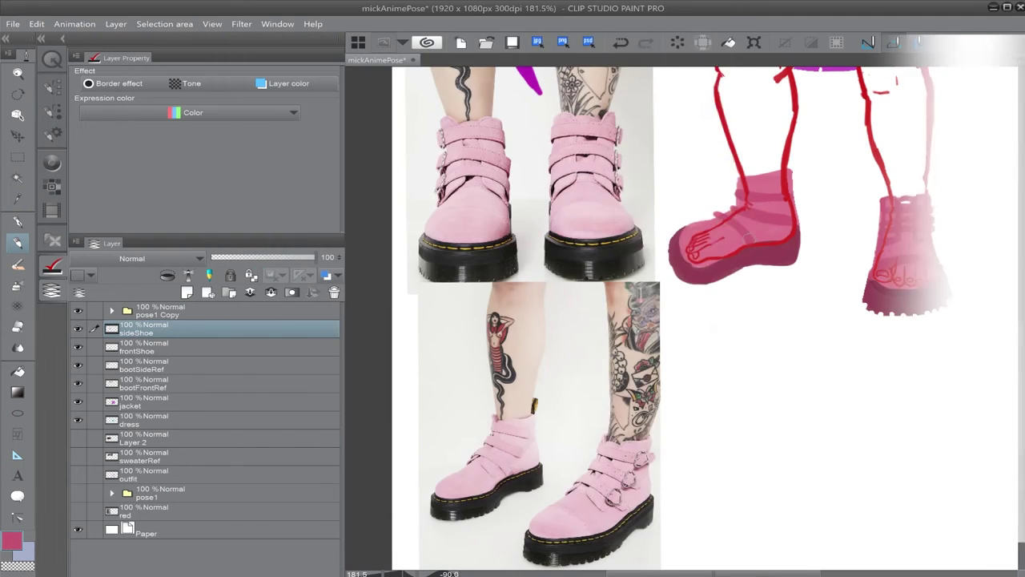
pyautogui.scroll(-1, 840, 206)
pyautogui.scroll(1, 841, 206)
# Step: Clean up the side boot's outline by erasing stray edges and repainting with its sampled light pink
pyautogui.press('e')
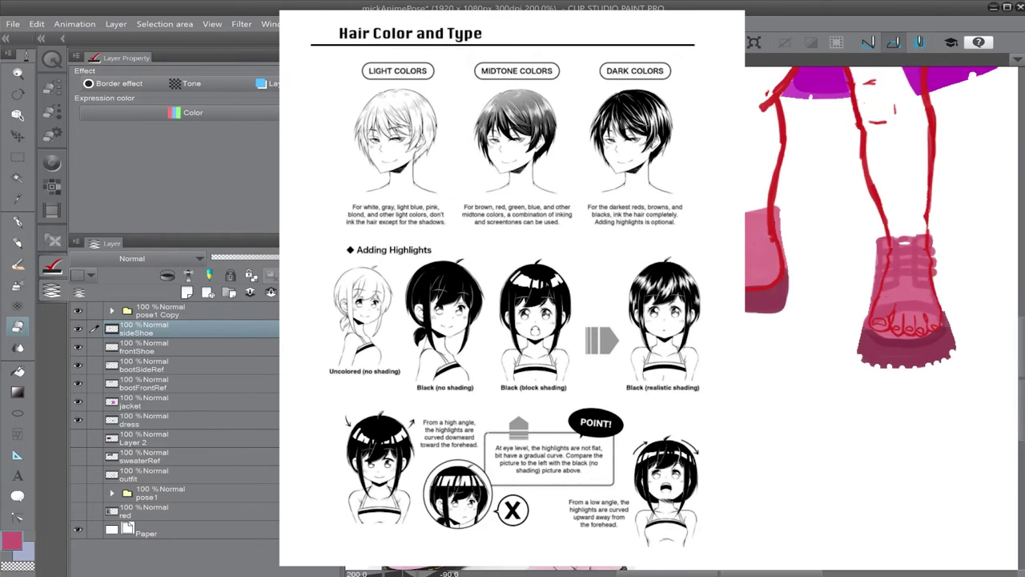
pyautogui.press('p')
pyautogui.scroll(-1, 841, 318)
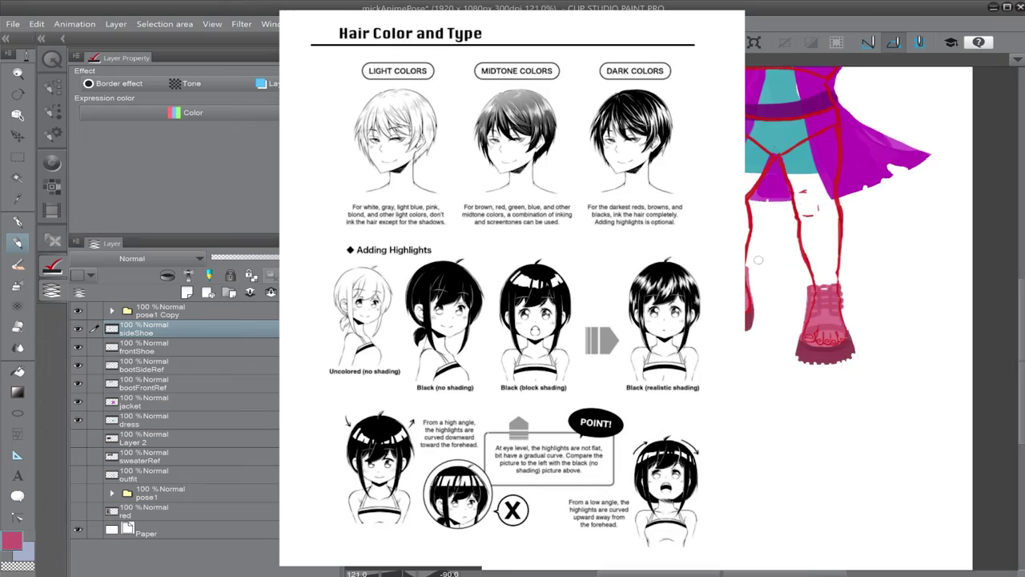
pyautogui.scroll(-1, 758, 259)
pyautogui.scroll(2, 758, 260)
pyautogui.keyDown('alt'); pyautogui.click(721, 292); pyautogui.keyUp('alt')
pyautogui.press('e')
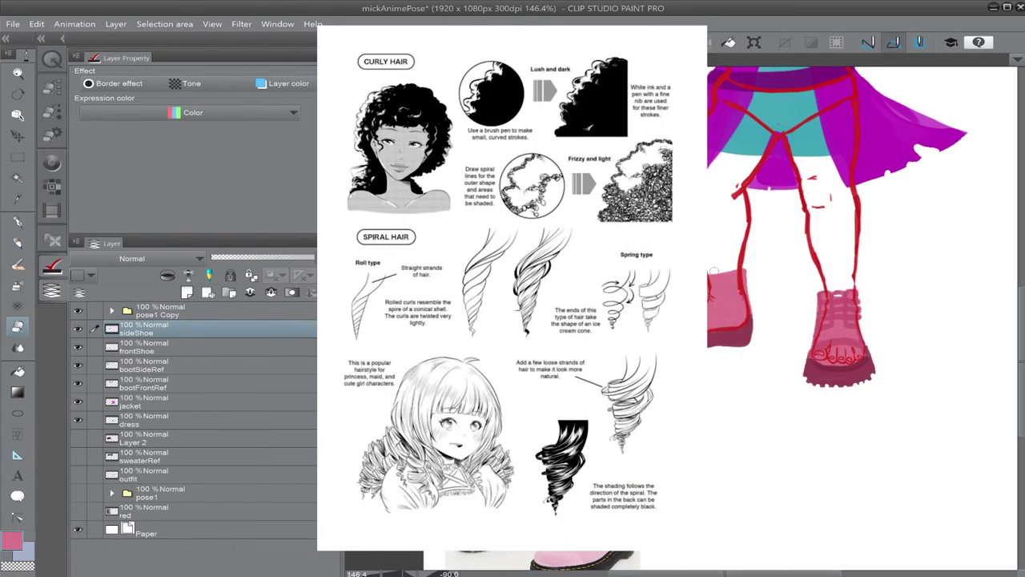
pyautogui.press('p')
pyautogui.press('p')
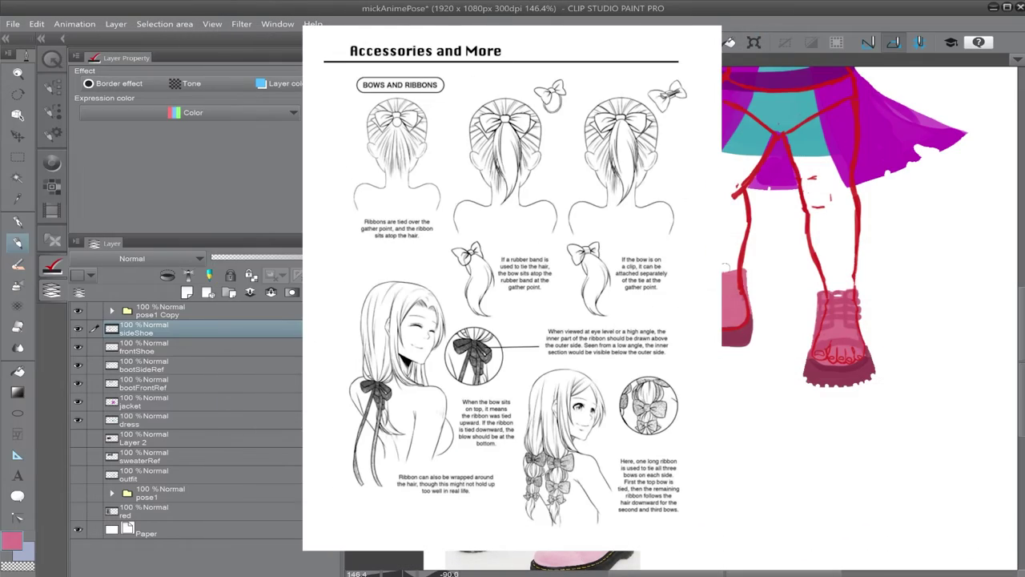
# Step: Paint darker pink straps on the side boot and notch its sole's lower edge into a ridged tread
pyautogui.keyDown('alt'); pyautogui.click(822, 350); pyautogui.keyUp('alt')
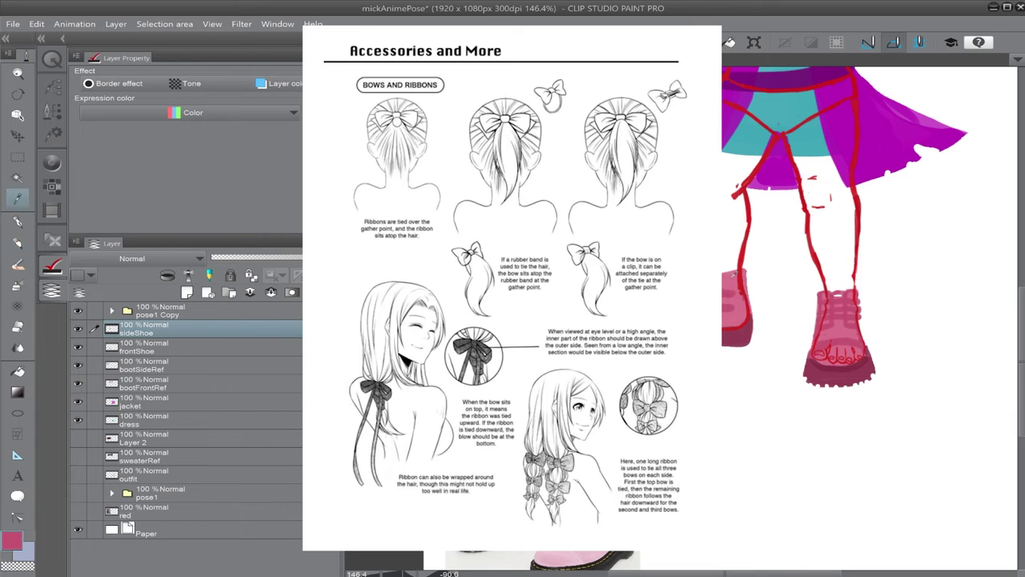
pyautogui.keyDown('alt'); pyautogui.click(832, 324); pyautogui.keyUp('alt')
pyautogui.keyDown('alt'); pyautogui.click(833, 324); pyautogui.keyUp('alt')
pyautogui.press('p')
pyautogui.press('p')
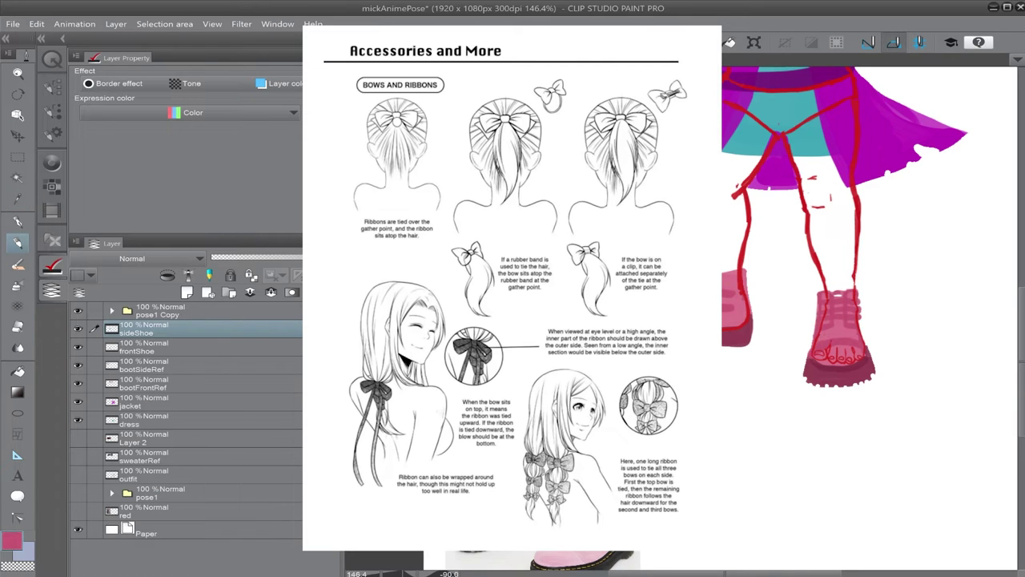
pyautogui.press('e')
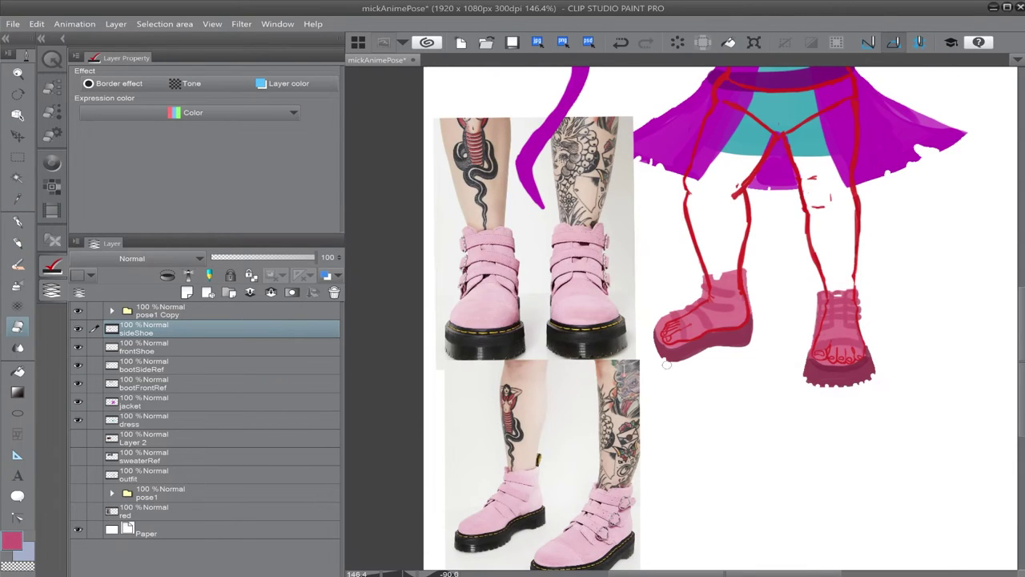
# Step: Transform the side boot to fit the foot, apply it, and hide both boot reference layers
pyautogui.scroll(-5, 738, 357)
pyautogui.scroll(1, 873, 93)
pyautogui.scroll(1, 591, 177)
pyautogui.hotkey('ctrl', 't')
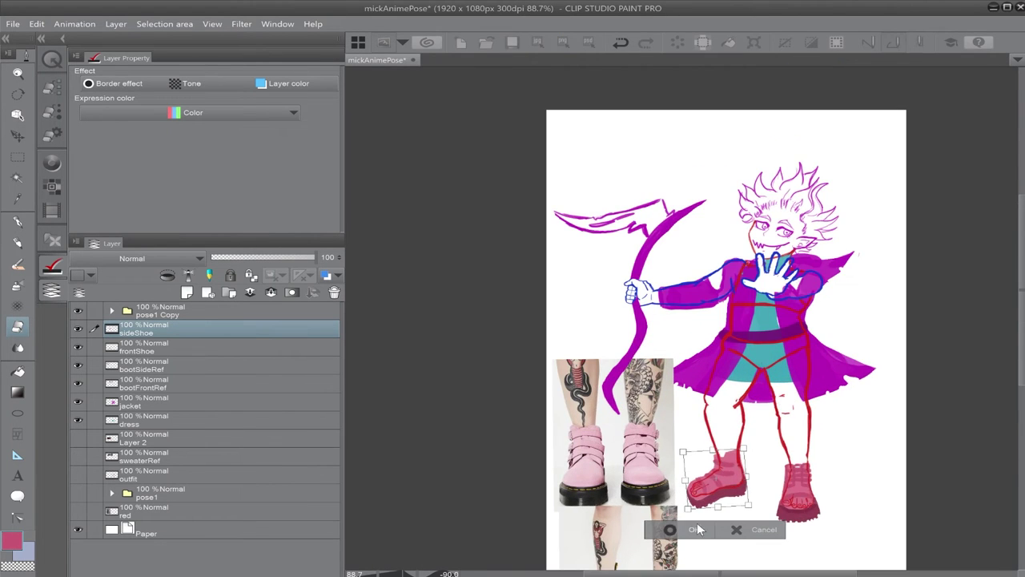
pyautogui.press('Return')
pyautogui.scroll(-1, 626, 83)
pyautogui.click(78, 366)
pyautogui.click(78, 384)
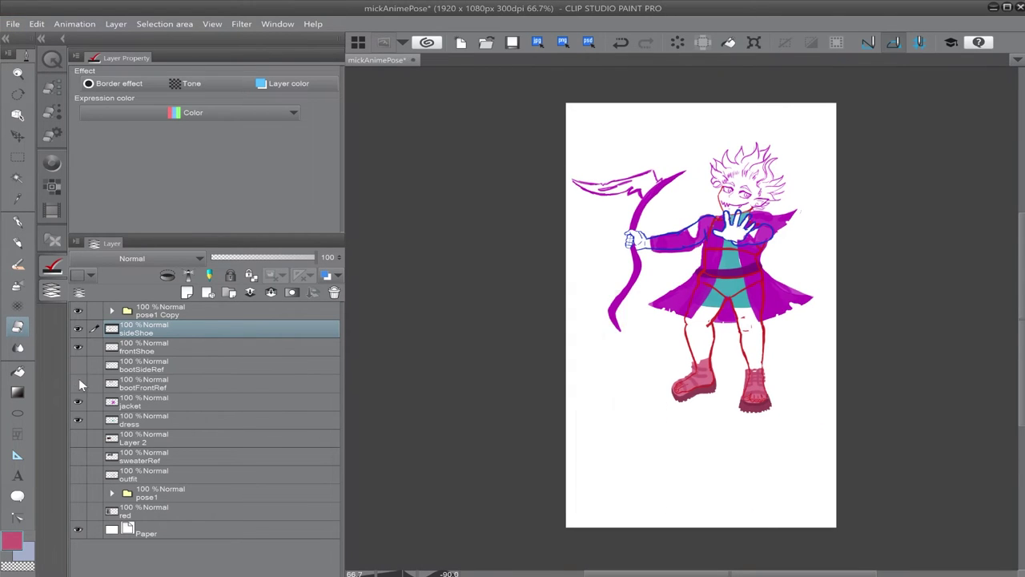
# Step: Sample the jacket's purple, hide the jacket layer, and add a new layer named jacket2 above the dress
pyautogui.scroll(3, 953, 264)
pyautogui.press('i')
pyautogui.click(773, 290)
pyautogui.click(78, 402)
pyautogui.click(143, 425)
pyautogui.hotkey('ctrl', 'shift', 'n')
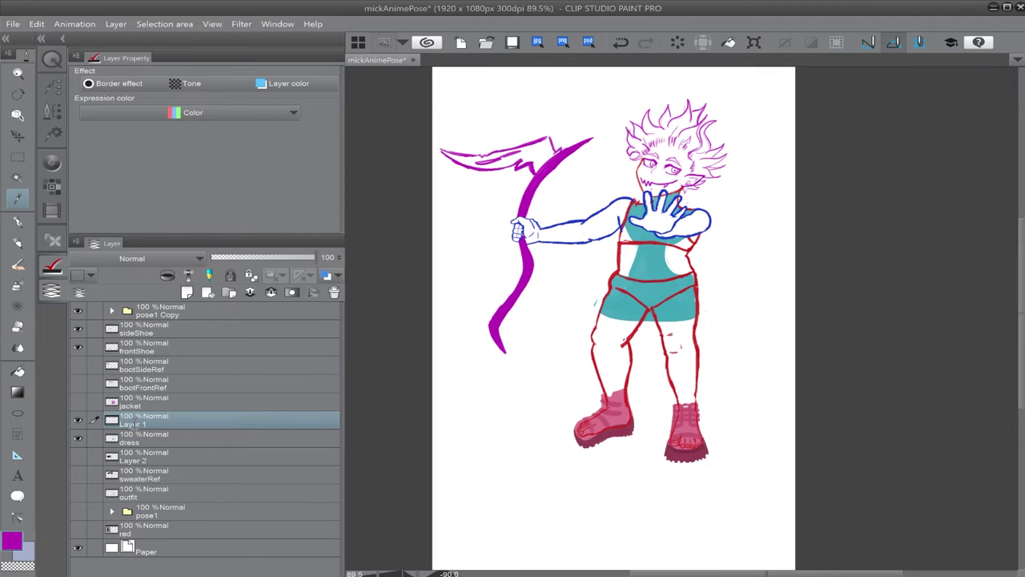
pyautogui.press('p')
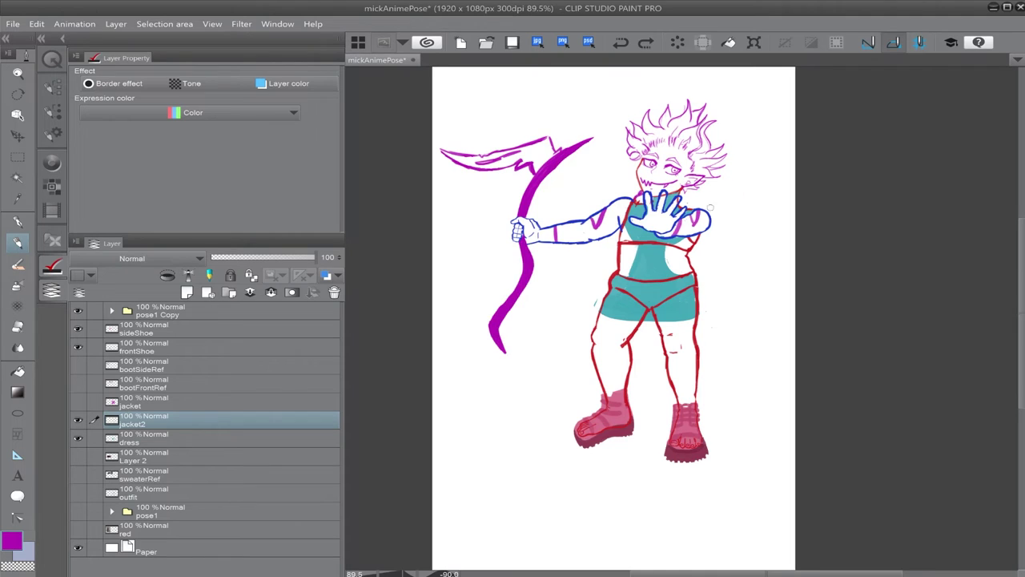
pyautogui.moveTo(711, 207); pyautogui.dragTo(659, 238)
pyautogui.moveTo(651, 218); pyautogui.dragTo(658, 220)
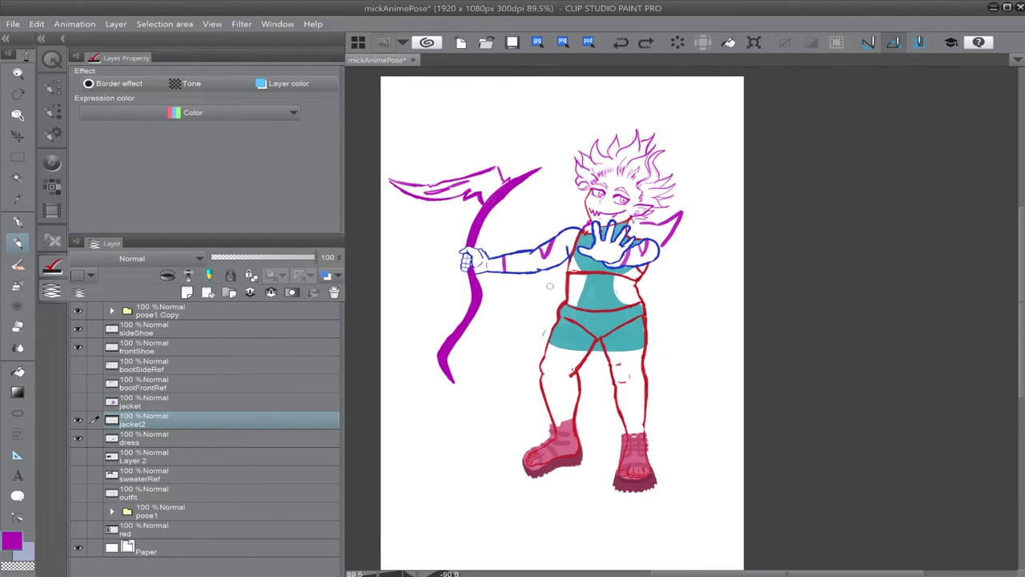
pyautogui.moveTo(549, 285); pyautogui.dragTo(709, 356)
pyautogui.moveTo(450, 353); pyautogui.dragTo(743, 362)
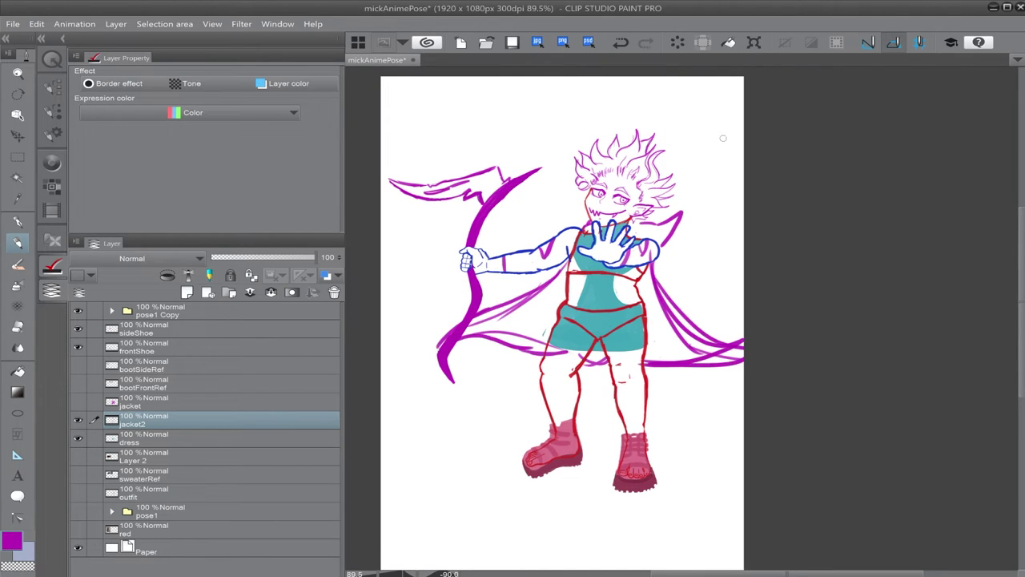
pyautogui.hotkey('ctrl', 'z')
pyautogui.hotkey('ctrl', 'z')
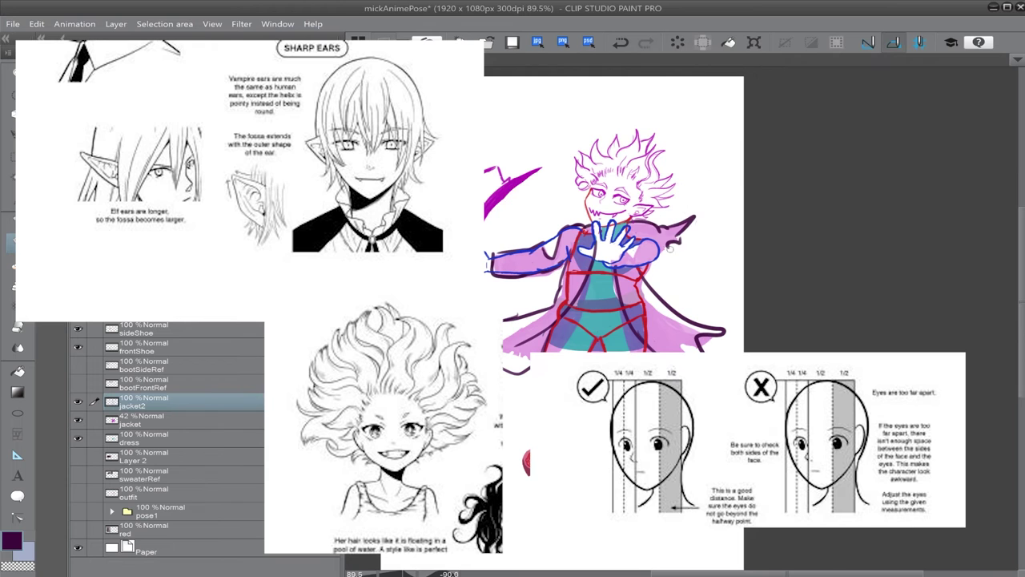
# Step: Hide the faded jacket layer and fill jacket2's outstretched sleeve, front panel and bow-side coat tail with dark purple
pyautogui.click(78, 420)
pyautogui.scroll(2, 705, 336)
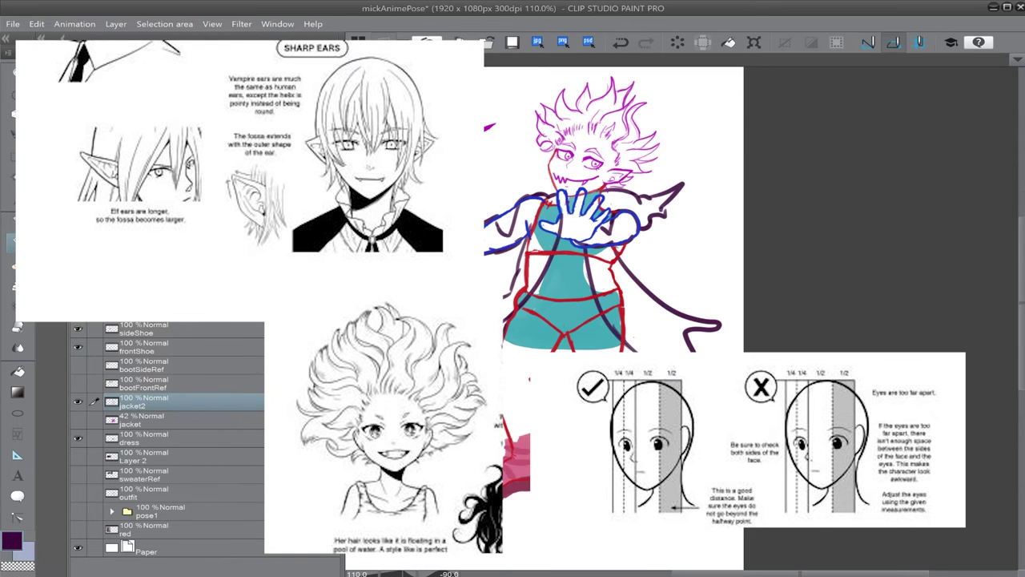
pyautogui.scroll(-2, 705, 337)
pyautogui.press('e')
pyautogui.press('p')
pyautogui.moveTo(496, 260); pyautogui.dragTo(524, 267)
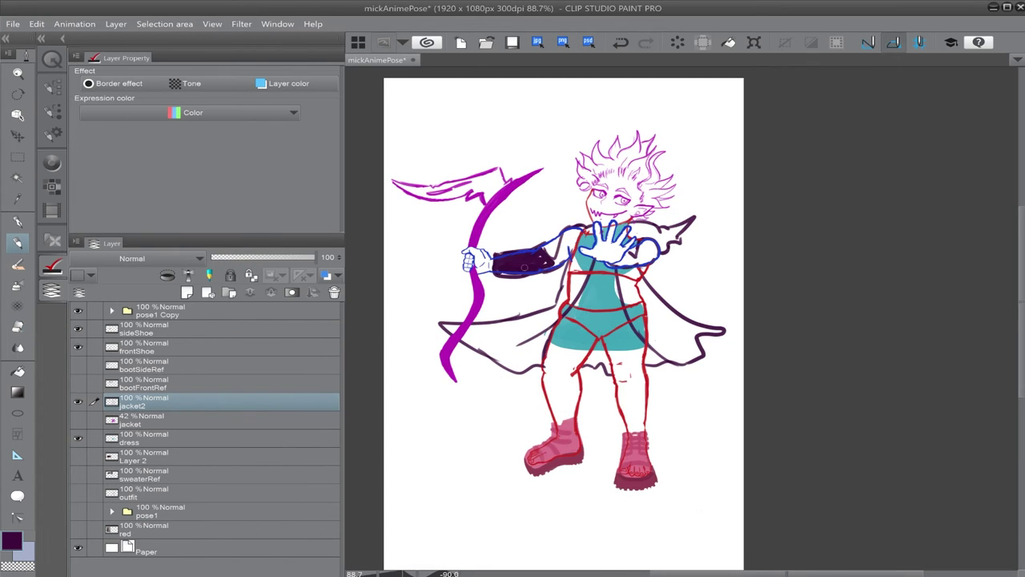
pyautogui.moveTo(593, 228)
pyautogui.mouseDown()
pyautogui.moveTo(521, 337)
pyautogui.moveTo(446, 328)
pyautogui.mouseUp()
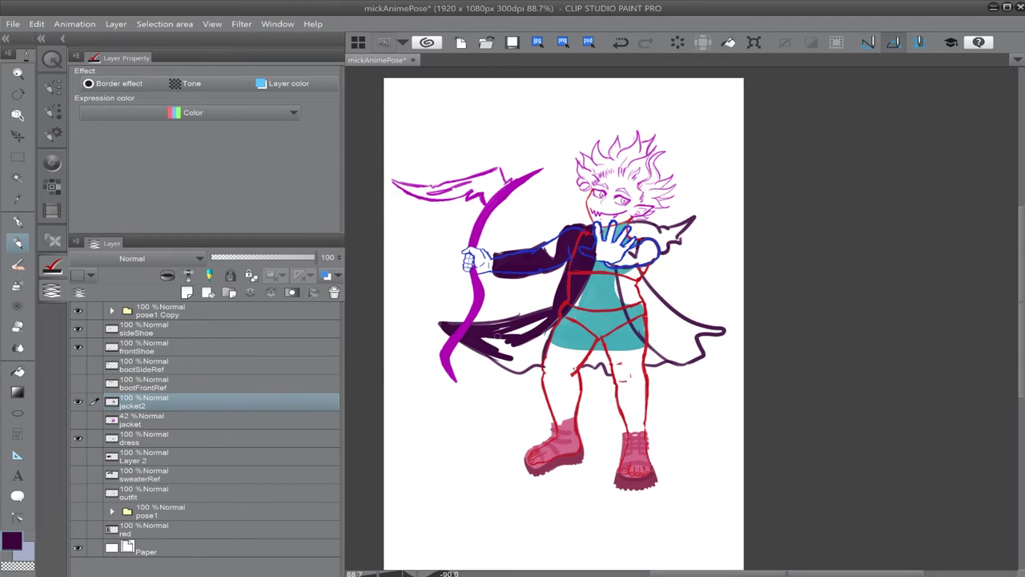
pyautogui.moveTo(557, 320); pyautogui.dragTo(493, 351)
# Step: Fill the raised arm's sleeve and the opposite side of the coat with dark purple, keeping the open palm clear
pyautogui.moveTo(632, 259); pyautogui.dragTo(650, 247)
pyautogui.press('e')
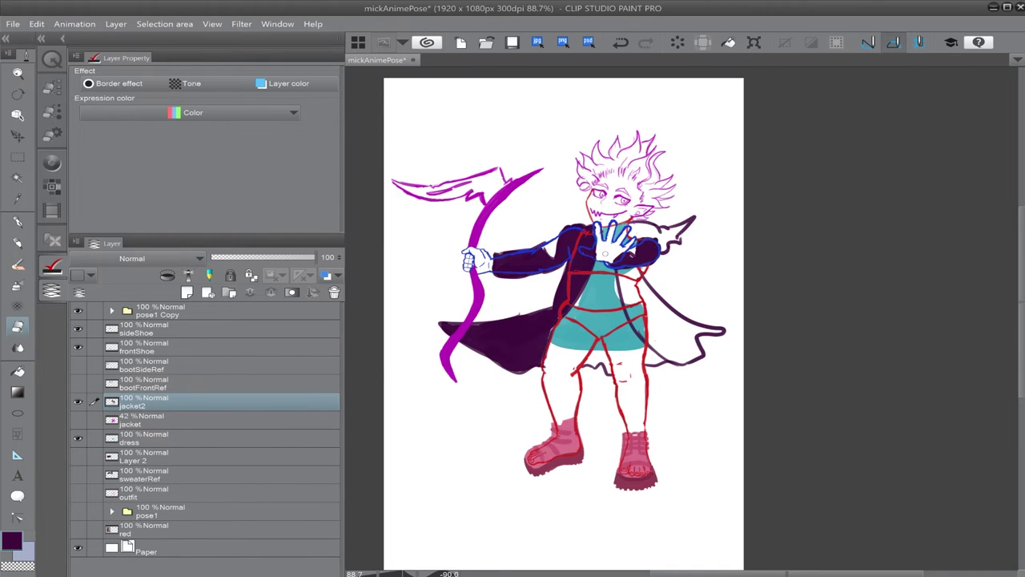
pyautogui.press('p')
pyautogui.moveTo(589, 248)
pyautogui.mouseDown()
pyautogui.moveTo(655, 273)
pyautogui.moveTo(640, 292)
pyautogui.moveTo(656, 335)
pyautogui.moveTo(689, 357)
pyautogui.mouseUp()
pyautogui.moveTo(665, 320); pyautogui.dragTo(689, 360)
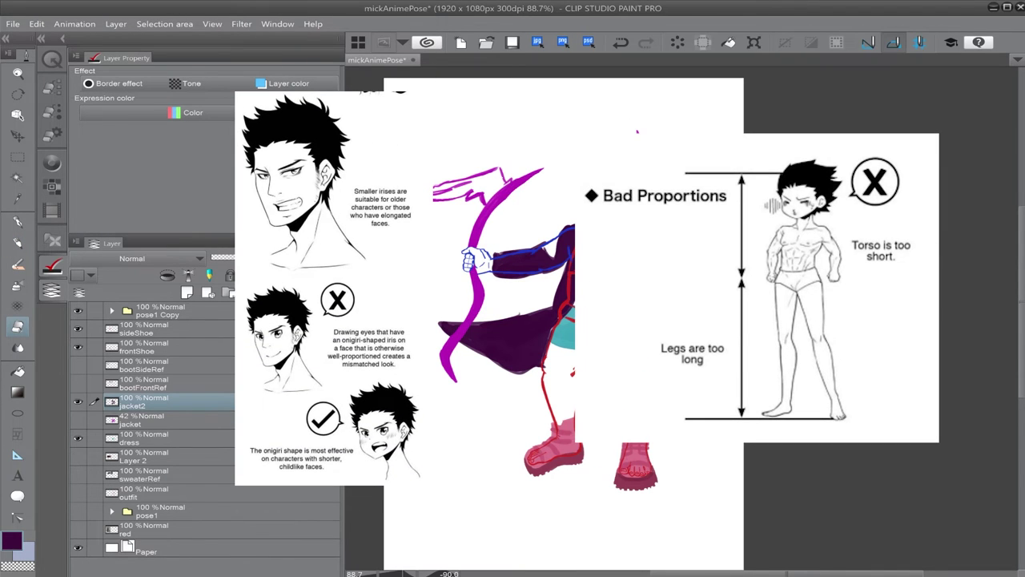
# Step: Erase jagged notches along the coat's hem for a torn edge and touch up its dark purple shape
pyautogui.scroll(-1, 639, 362)
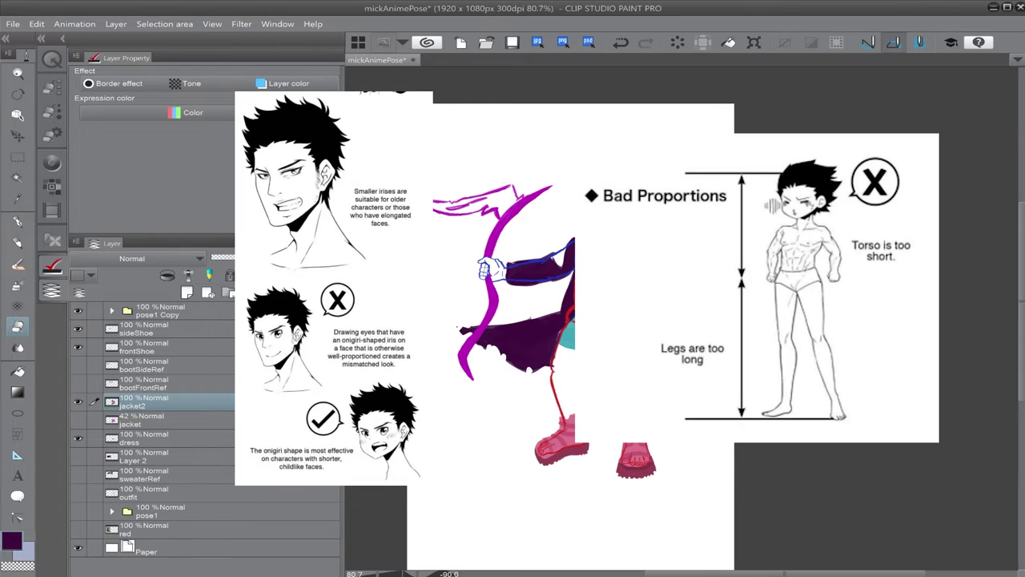
pyautogui.scroll(-7, 711, 330)
pyautogui.scroll(9, 700, 369)
pyautogui.press('p')
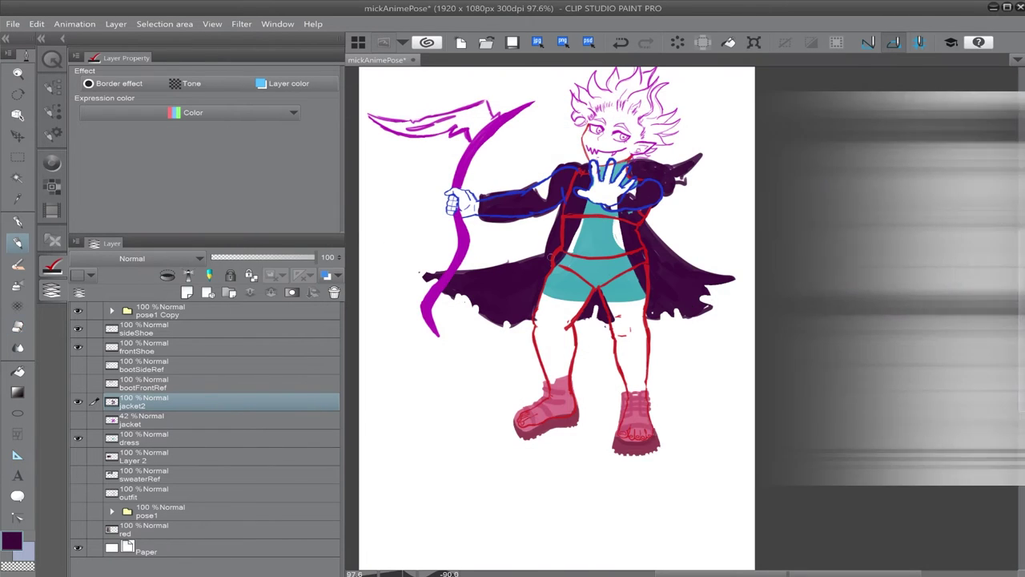
pyautogui.press('e')
pyautogui.scroll(-2, 653, 213)
pyautogui.press('p')
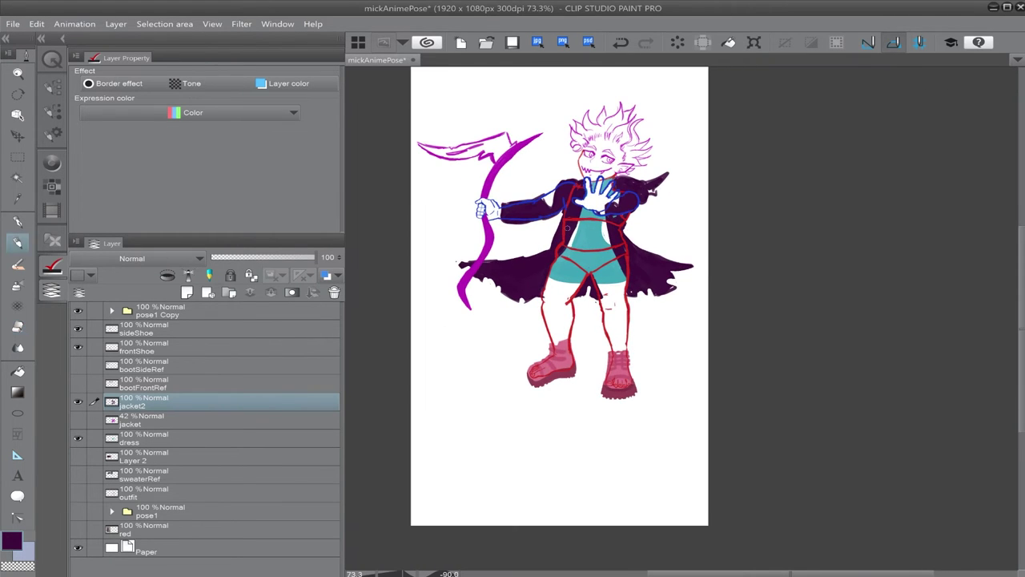
# Step: Paint the coat's inner lining along the ragged hem in a lighter purple and tidy its edges
pyautogui.click(327, 474)
pyautogui.moveTo(641, 281); pyautogui.dragTo(631, 286)
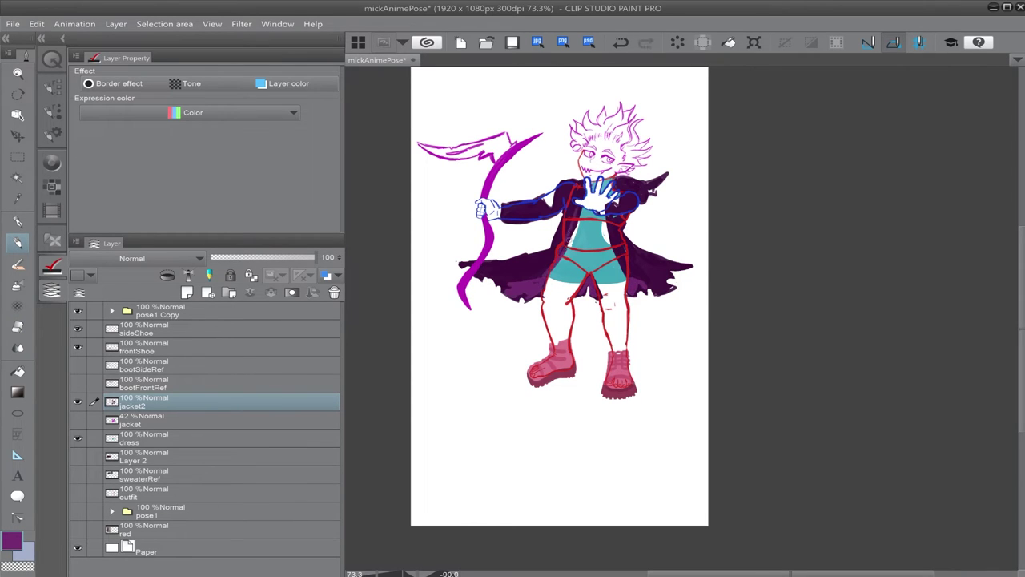
pyautogui.scroll(1, 573, 272)
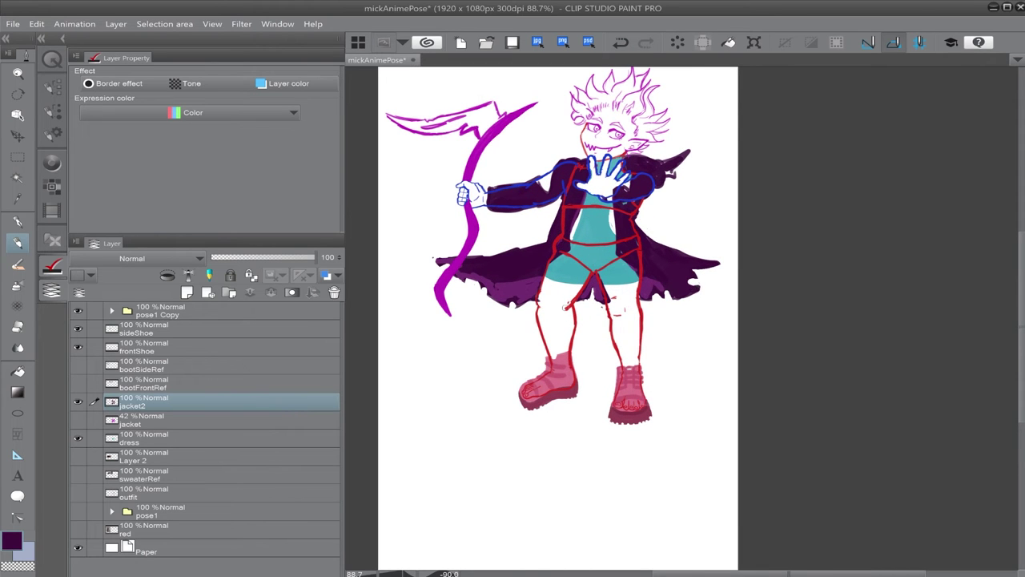
pyautogui.press('e')
pyautogui.scroll(-2, 700, 184)
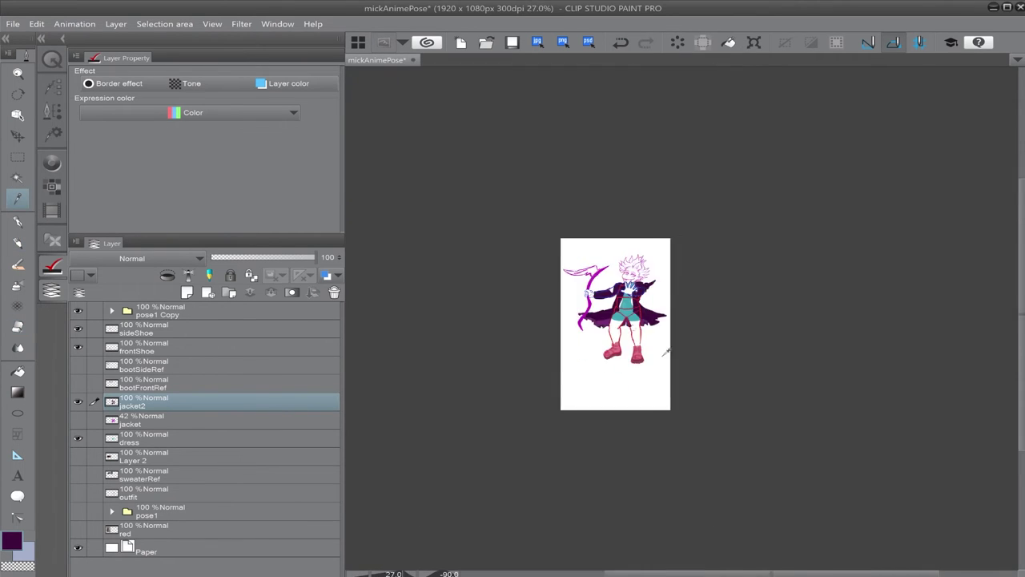
pyautogui.scroll(1, 665, 355)
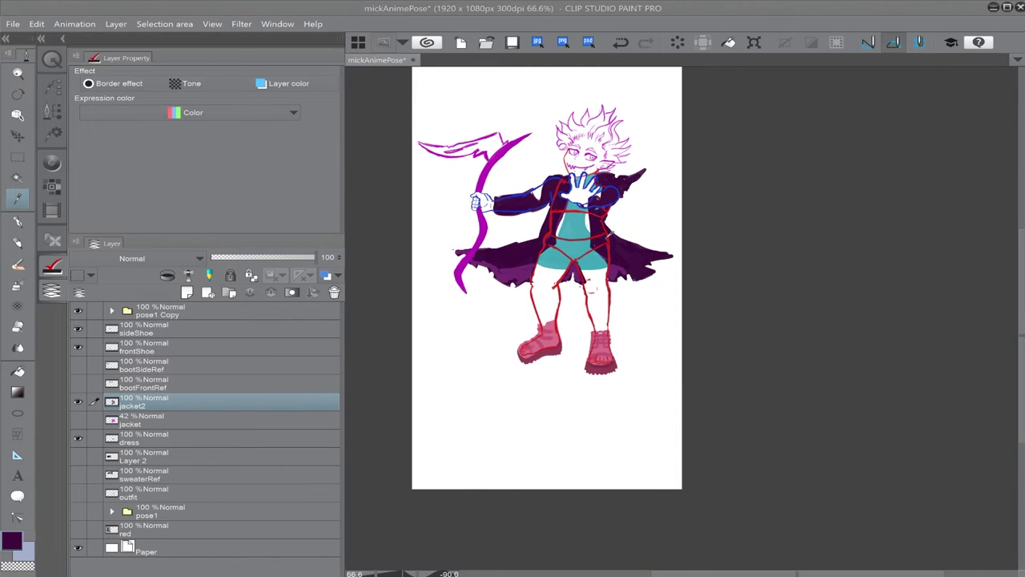
# Step: Compare the two jacket versions, raise the original jacket layer to full opacity, and leave only jacket2 showing
pyautogui.click(78, 401)
pyautogui.click(78, 419)
pyautogui.click(152, 420)
pyautogui.moveTo(256, 257); pyautogui.dragTo(394, 256)
pyautogui.click(78, 420)
pyautogui.click(77, 400)
pyautogui.press('p')
pyautogui.click(137, 401)
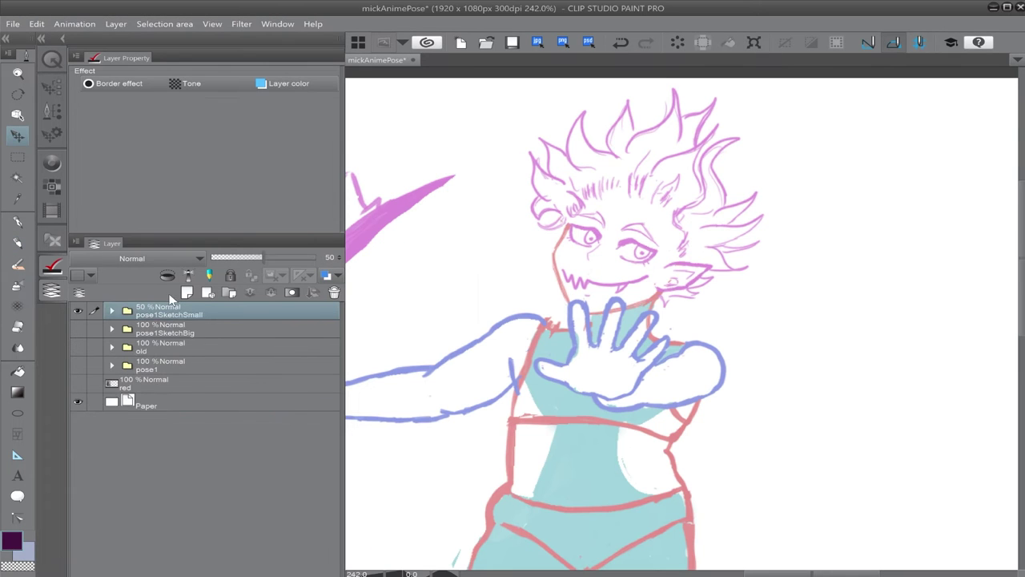
# Step: Add a layer named head above the faded sketch folder and set up the Mapping pen in black at size 6
pyautogui.click(186, 292)
pyautogui.click(17, 221)
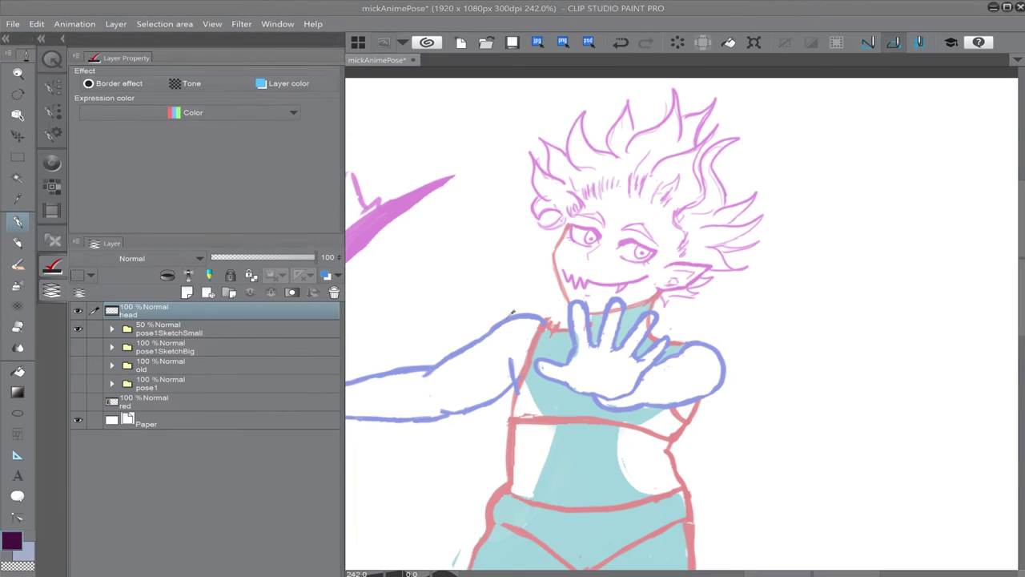
pyautogui.click(51, 88)
pyautogui.click(198, 99)
pyautogui.hotkey('ctrl', 'z')
pyautogui.press('.')
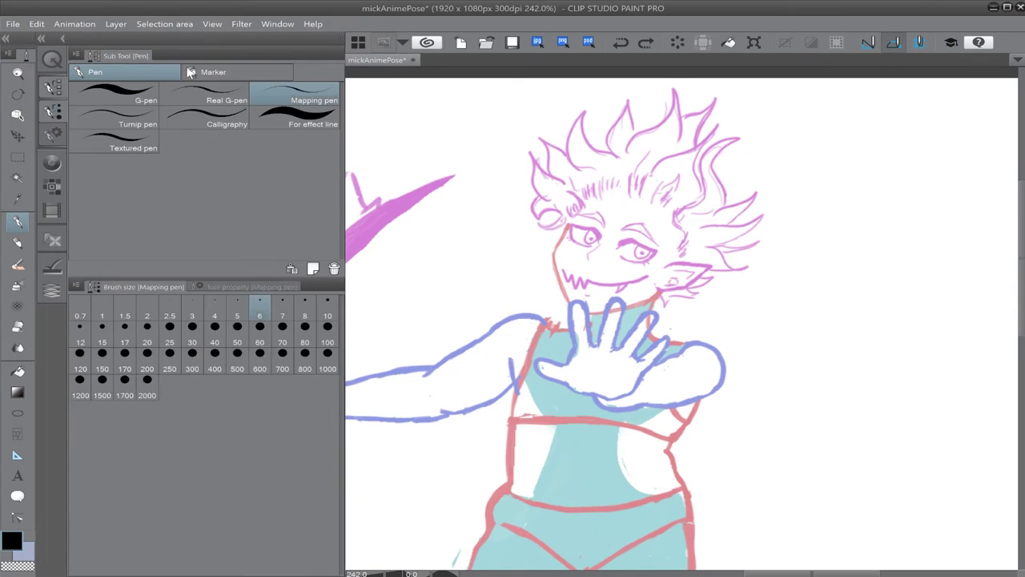
pyautogui.moveTo(568, 214); pyautogui.dragTo(555, 248)
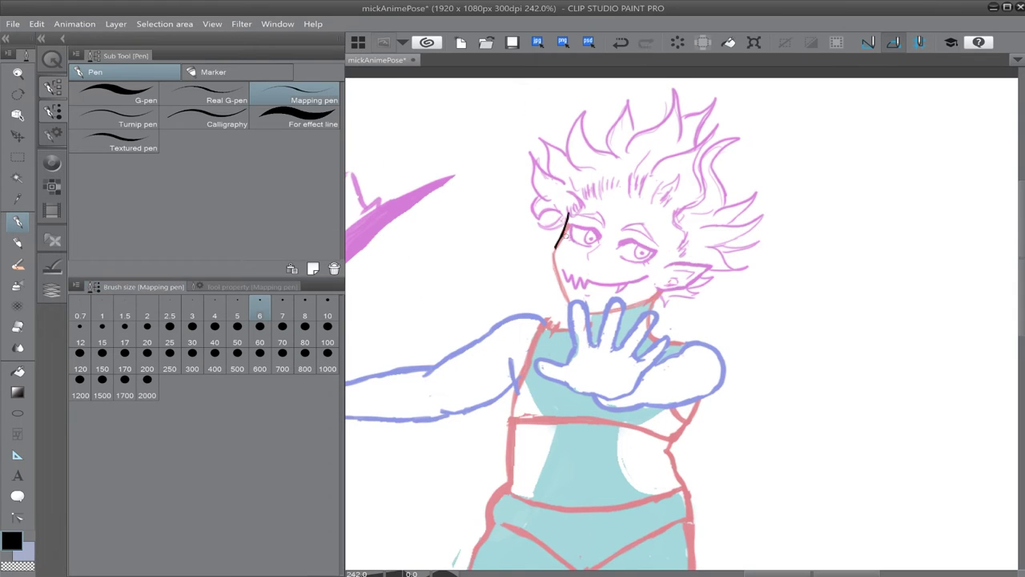
pyautogui.hotkey('ctrl', 'z')
pyautogui.moveTo(766, 330); pyautogui.dragTo(959, 225)
pyautogui.hotkey('ctrl', 'z')
pyautogui.moveTo(693, 342); pyautogui.dragTo(926, 203)
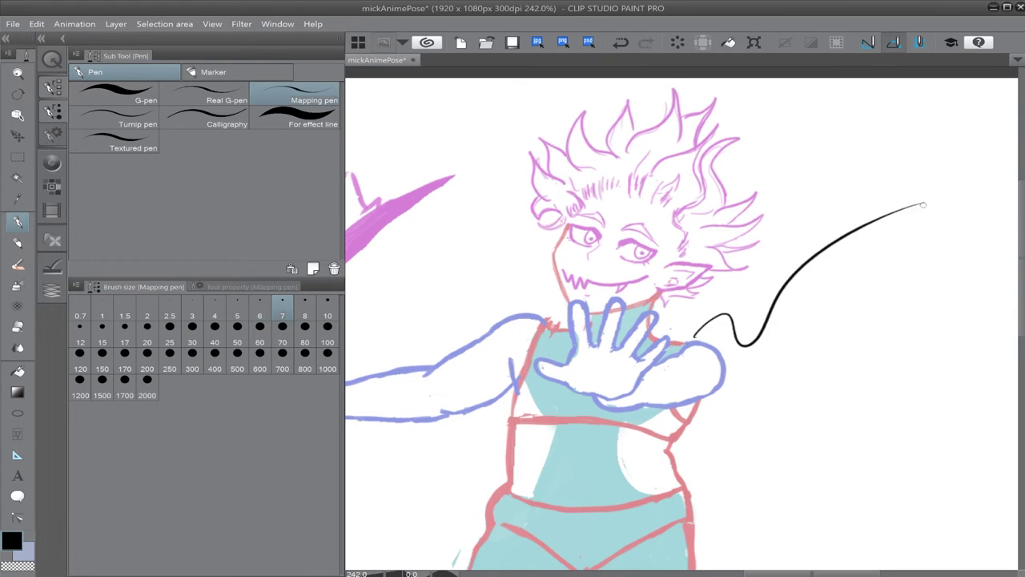
pyautogui.hotkey('ctrl', 'z')
# Step: Ink the pointed ear's outline in black over the sketch with the Mapping pen at size 7
pyautogui.moveTo(570, 208)
pyautogui.mouseDown()
pyautogui.moveTo(556, 244)
pyautogui.moveTo(568, 307)
pyautogui.mouseUp()
pyautogui.scroll(3, 584, 278)
pyautogui.hotkey('ctrl', 'z')
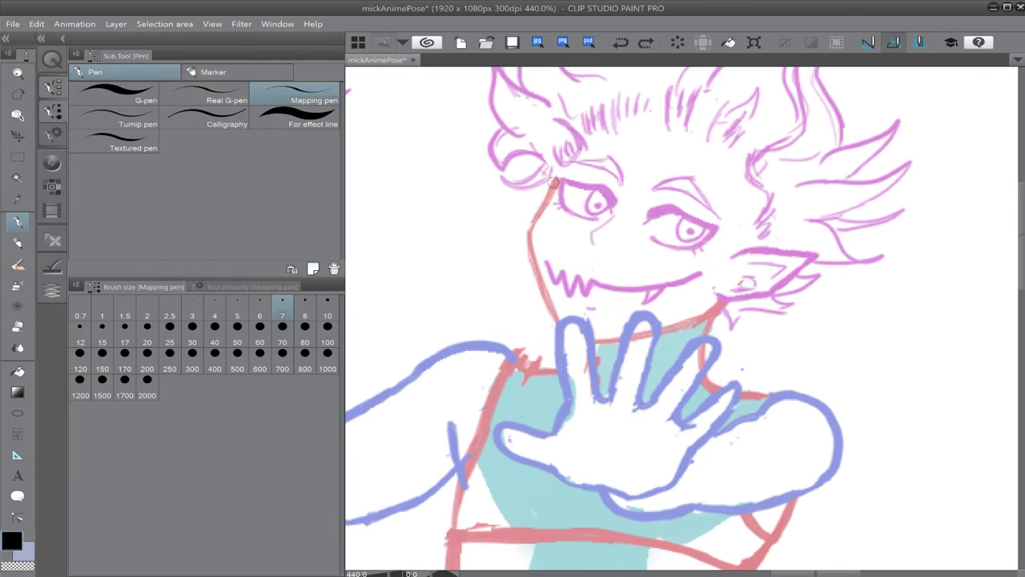
pyautogui.moveTo(732, 256); pyautogui.dragTo(712, 295)
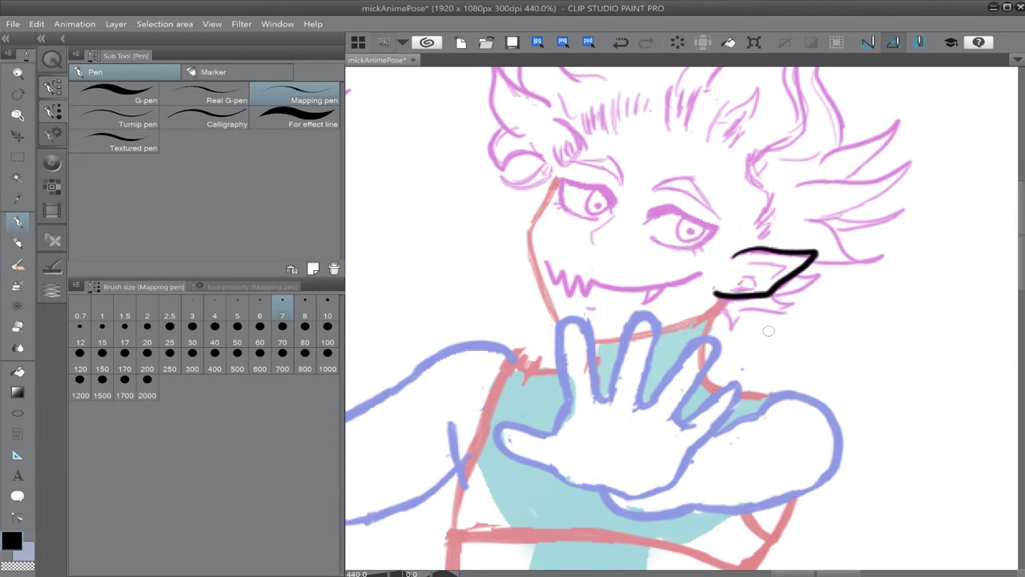
pyautogui.moveTo(803, 293); pyautogui.dragTo(736, 231)
# Step: Ink the chin line behind the raised fingers with the Mapping pen at size 5
pyautogui.click(238, 307)
pyautogui.moveTo(592, 268); pyautogui.dragTo(665, 222)
pyautogui.hotkey('ctrl', 'z')
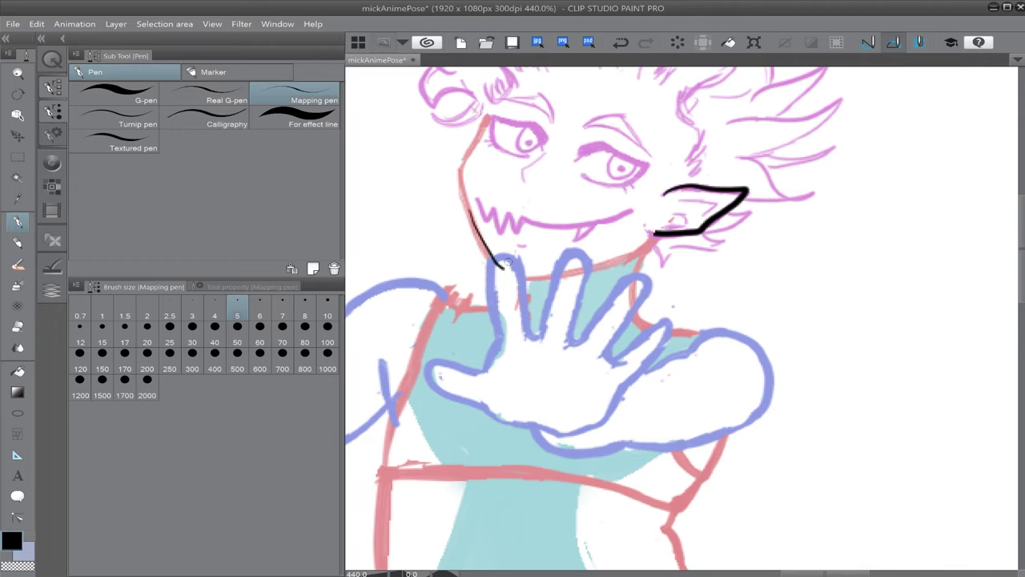
pyautogui.moveTo(524, 278); pyautogui.dragTo(602, 262)
pyautogui.hotkey('ctrl', 'z')
pyautogui.scroll(3, 631, 250)
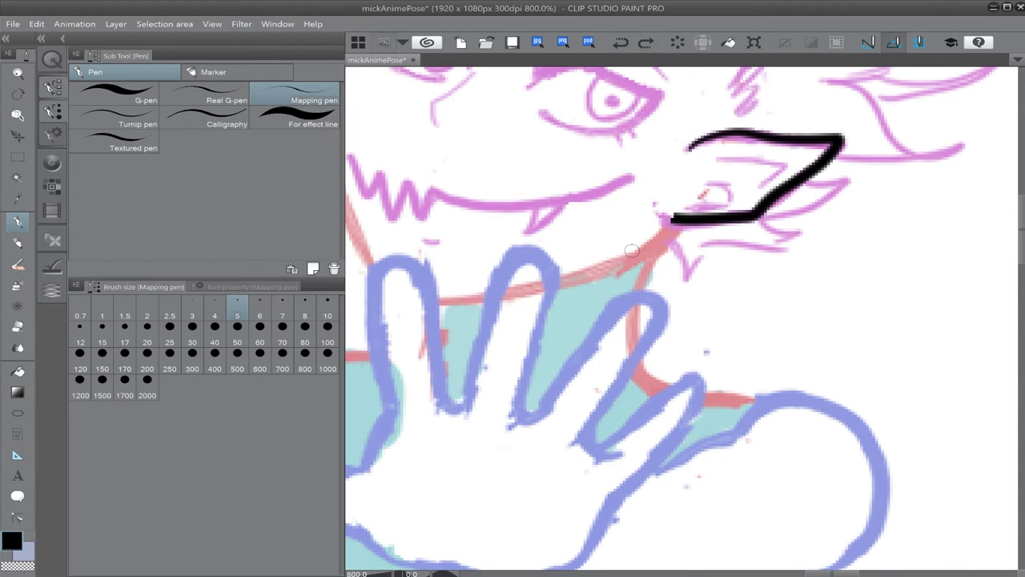
pyautogui.hotkey('ctrl', 'z')
pyautogui.moveTo(438, 301); pyautogui.dragTo(610, 268)
# Step: Set the pen size to 7 and ink the jaw up to the ear and the far side of the face
pyautogui.click(282, 308)
pyautogui.moveTo(680, 208); pyautogui.dragTo(597, 273)
pyautogui.hotkey('ctrl', 'z')
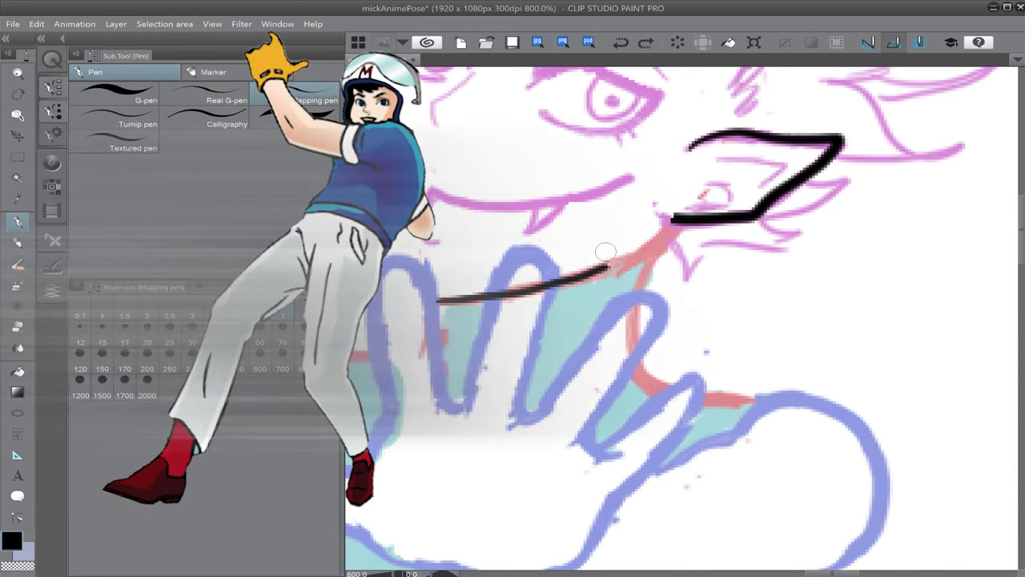
pyautogui.moveTo(684, 199); pyautogui.dragTo(623, 260)
pyautogui.moveTo(560, 240); pyautogui.dragTo(720, 313)
pyautogui.moveTo(529, 76)
pyautogui.mouseDown()
pyautogui.moveTo(494, 260)
pyautogui.moveTo(595, 405)
pyautogui.mouseUp()
# Step: Clean up the inked face contour around the raised index finger with the Hard eraser
pyautogui.click(17, 326)
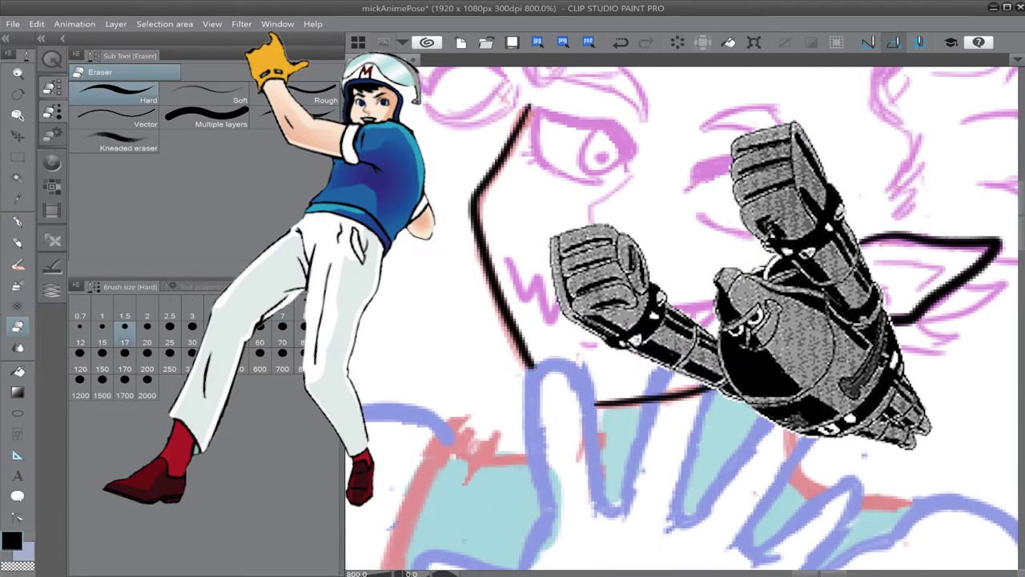
pyautogui.click(113, 142)
pyautogui.click(113, 94)
pyautogui.moveTo(538, 377); pyautogui.dragTo(588, 403)
pyautogui.scroll(-3, 770, 384)
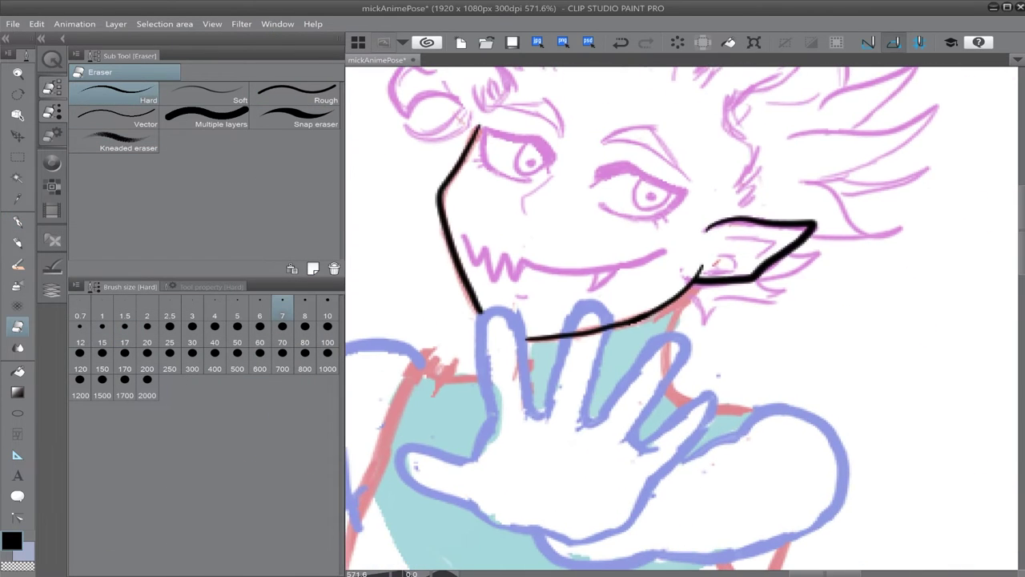
# Step: Ink the neck's curve from below the ear to the shoulder with the Mapping pen at size 6
pyautogui.press('p')
pyautogui.scroll(-1, 771, 385)
pyautogui.moveTo(711, 209); pyautogui.dragTo(682, 298)
pyautogui.hotkey('ctrl', 'z')
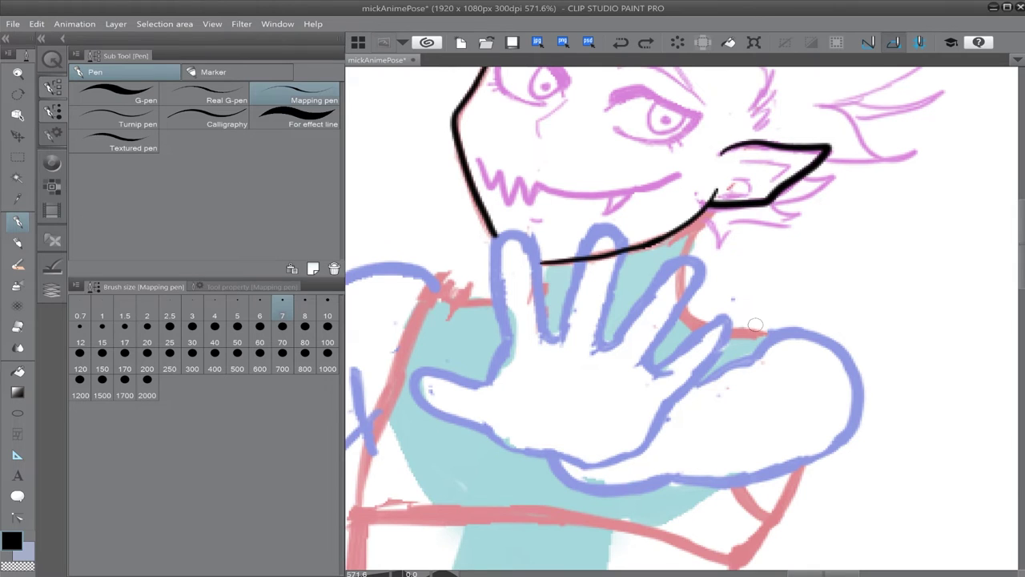
pyautogui.moveTo(757, 322); pyautogui.dragTo(742, 304)
pyautogui.press('[')
pyautogui.moveTo(697, 185)
pyautogui.mouseDown()
pyautogui.moveTo(748, 312)
pyautogui.moveTo(723, 284)
pyautogui.mouseUp()
# Step: Erase the jawline's overshoot inside the ear and refine the junction with the neck line
pyautogui.press('e')
pyautogui.moveTo(670, 131); pyautogui.dragTo(659, 139)
pyautogui.moveTo(661, 156)
pyautogui.mouseDown()
pyautogui.moveTo(625, 174)
pyautogui.moveTo(637, 208)
pyautogui.mouseUp()
pyautogui.press('p')
pyautogui.press('p')
pyautogui.press('e')
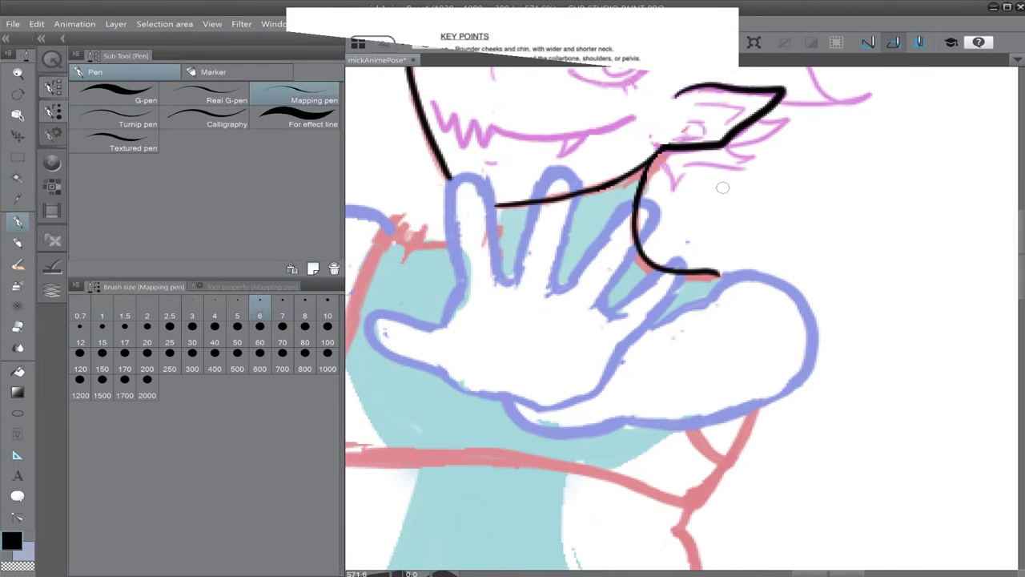
pyautogui.scroll(-3, 656, 346)
pyautogui.scroll(2, 657, 346)
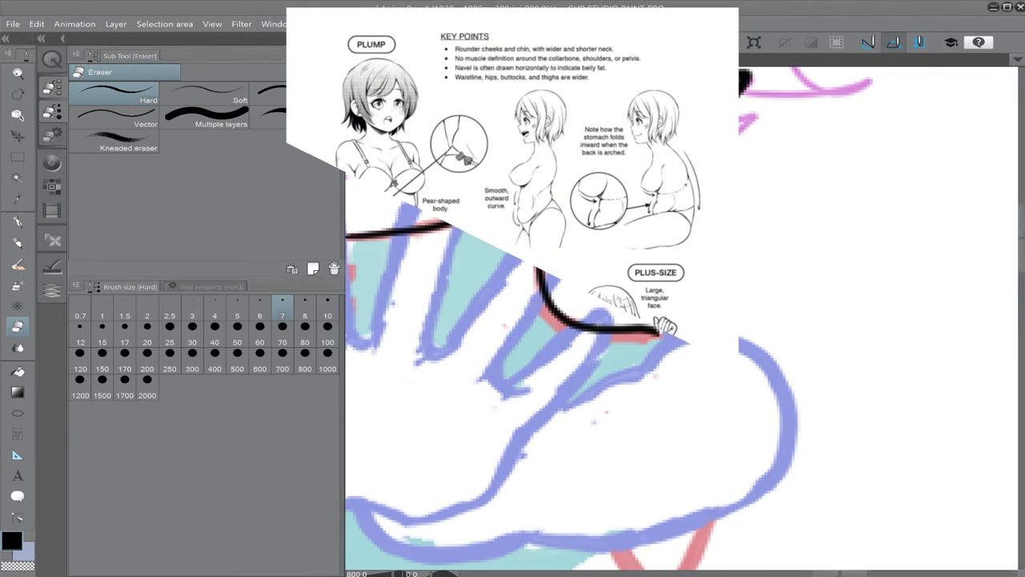
pyautogui.press('p')
pyautogui.press('p')
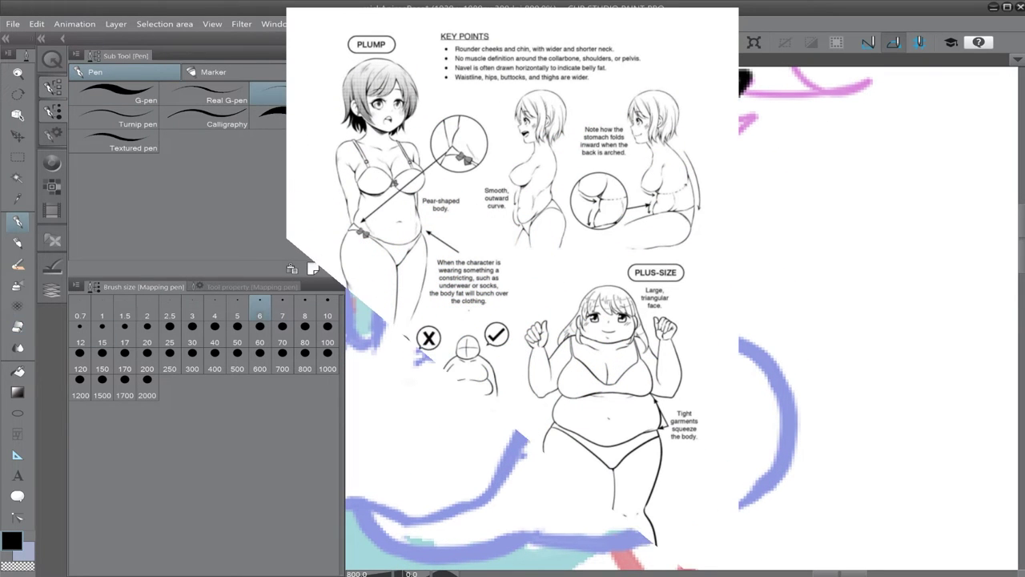
pyautogui.press('e')
pyautogui.scroll(-4, 658, 345)
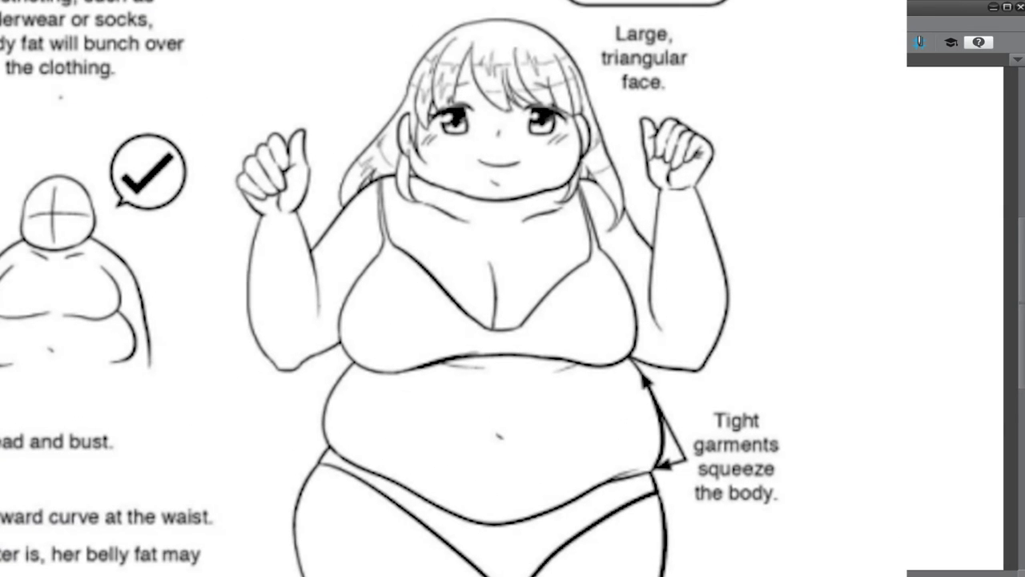
pyautogui.scroll(3, 658, 346)
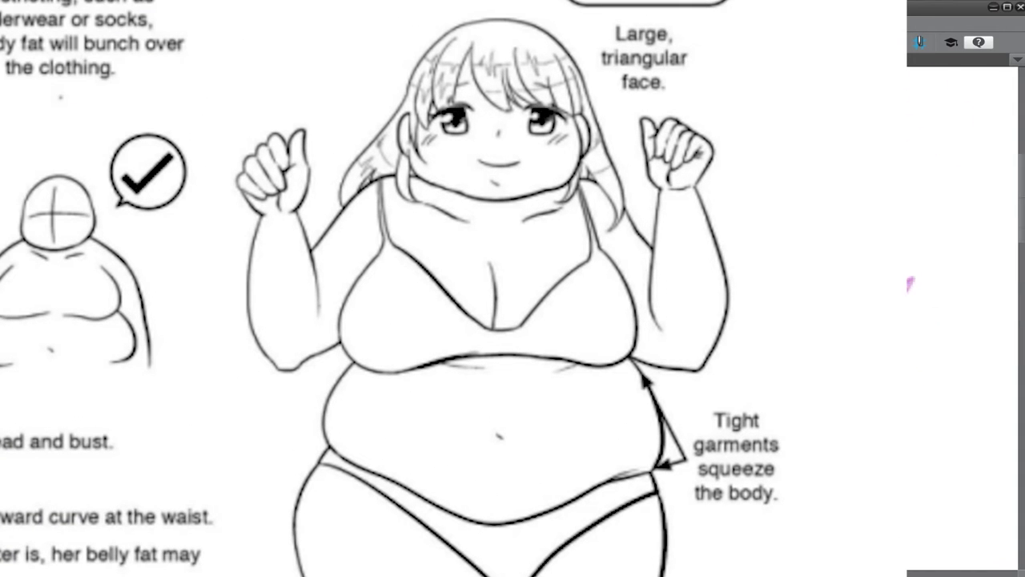
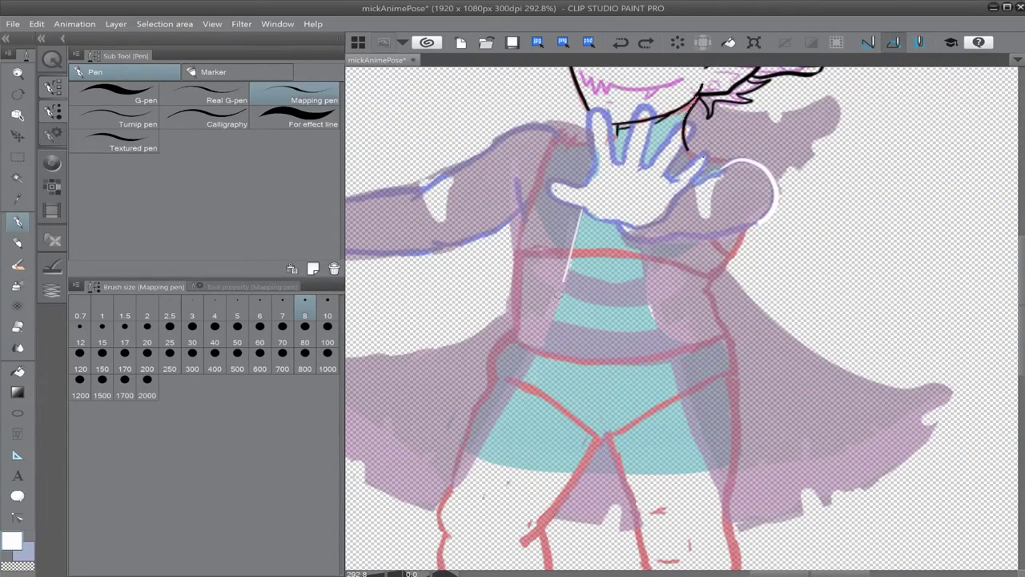
pyautogui.moveTo(639, 238)
pyautogui.mouseDown()
pyautogui.moveTo(644, 290)
pyautogui.moveTo(735, 524)
pyautogui.mouseUp()
pyautogui.hotkey('ctrl', 'z')
pyautogui.hotkey('ctrl', 'z')
# Step: Ink the coat's shoulder, the torn notch in the upper sleeve and the side below the outstretched arm in white with the Mapping pen at size 8
pyautogui.moveTo(742, 192); pyautogui.dragTo(840, 193)
pyautogui.moveTo(692, 140); pyautogui.dragTo(560, 168)
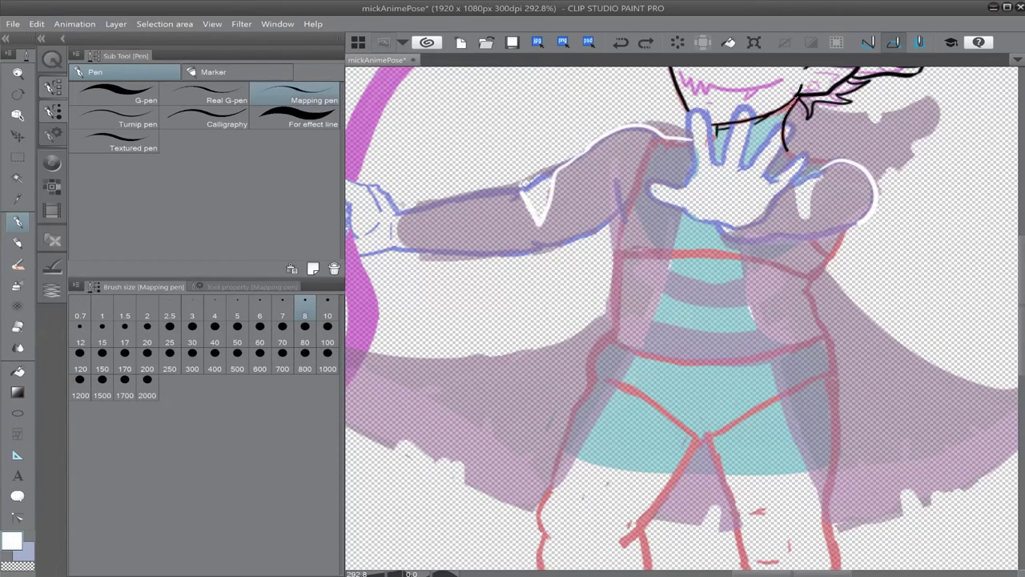
pyautogui.moveTo(622, 158); pyautogui.dragTo(610, 323)
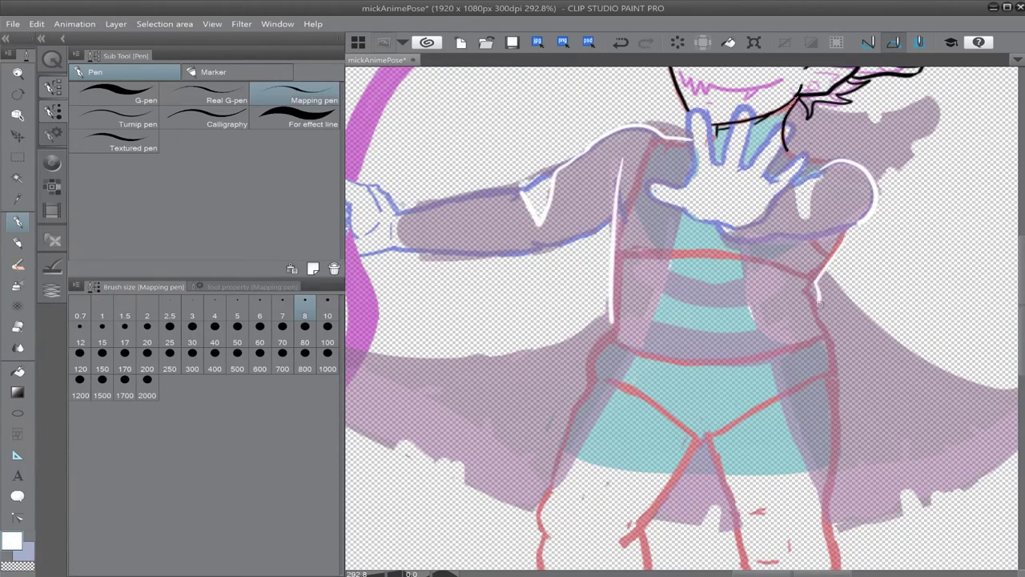
# Step: Ink the coat's opposite side in to the waist and along the upper edge of the flared tail
pyautogui.moveTo(820, 303)
pyautogui.mouseDown()
pyautogui.moveTo(610, 262)
pyautogui.moveTo(621, 265)
pyautogui.mouseUp()
pyautogui.moveTo(621, 265); pyautogui.dragTo(867, 343)
pyautogui.scroll(-2, 854, 317)
pyautogui.moveTo(776, 274)
pyautogui.mouseDown()
pyautogui.moveTo(853, 317)
pyautogui.moveTo(930, 302)
pyautogui.mouseUp()
# Step: Erase the upper part of the coat's side line near the outstretched arm's armpit with the Hard eraser
pyautogui.press('e')
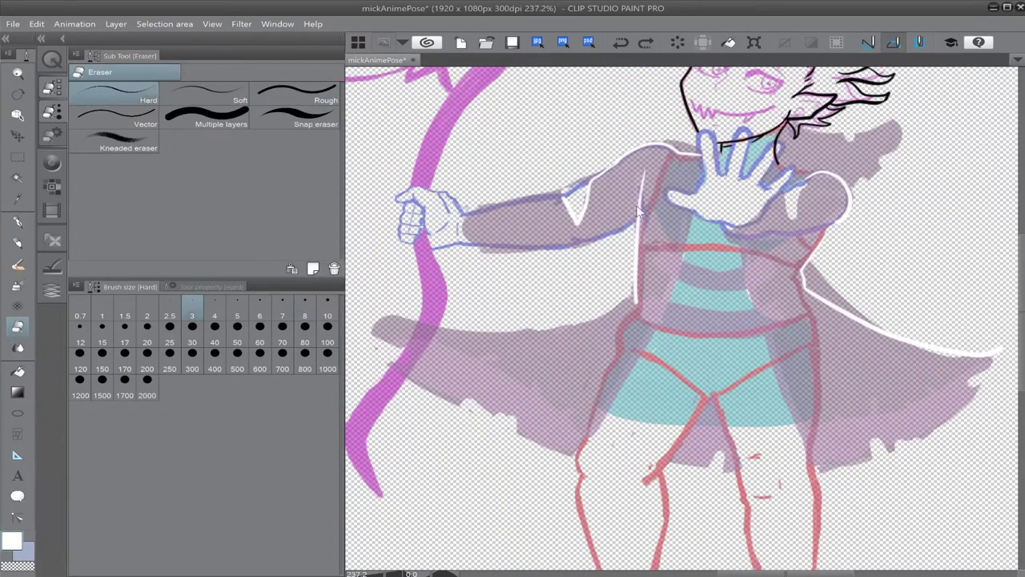
pyautogui.press('p')
pyautogui.press('p')
pyautogui.scroll(3, 670, 167)
pyautogui.moveTo(671, 167); pyautogui.dragTo(599, 165)
pyautogui.press('e')
pyautogui.moveTo(558, 212); pyautogui.dragTo(555, 243)
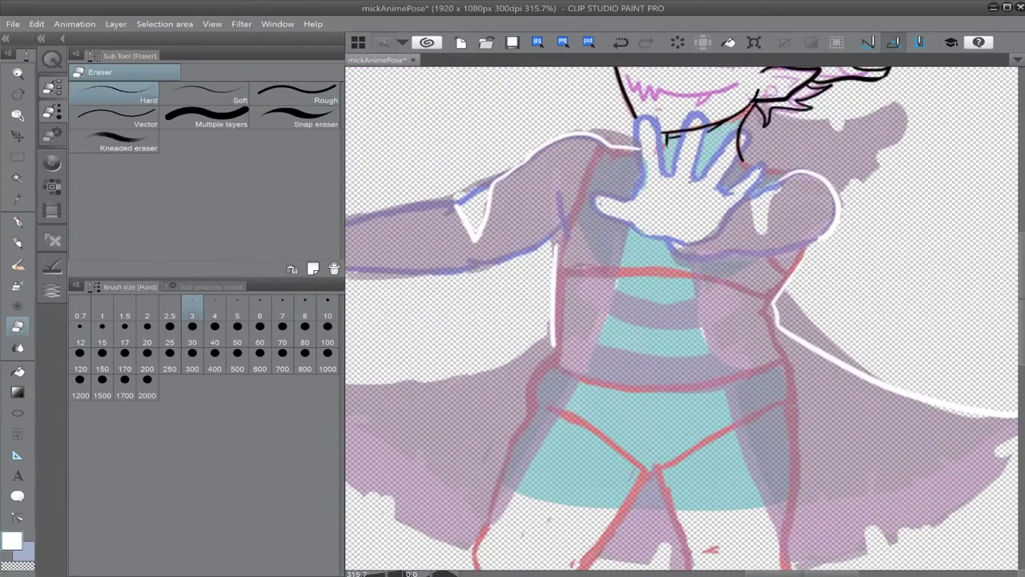
# Step: Ink the armhole line from the shoulder, the upper sleeve's underside and the beginning of the tail at the waist
pyautogui.press('p')
pyautogui.press('p')
pyautogui.press('e')
pyautogui.press('p')
pyautogui.press('p')
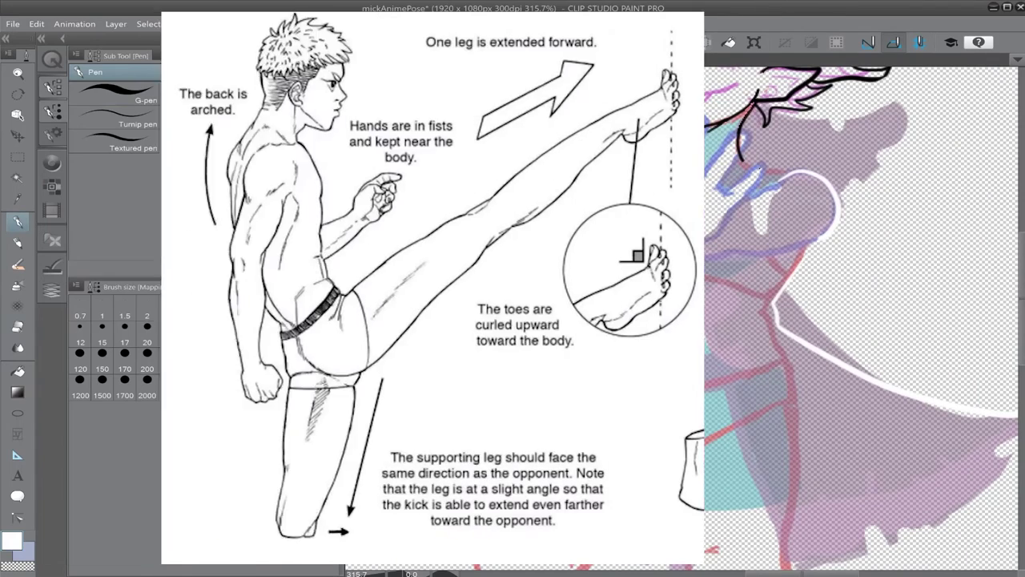
pyautogui.press('e')
pyautogui.press('p')
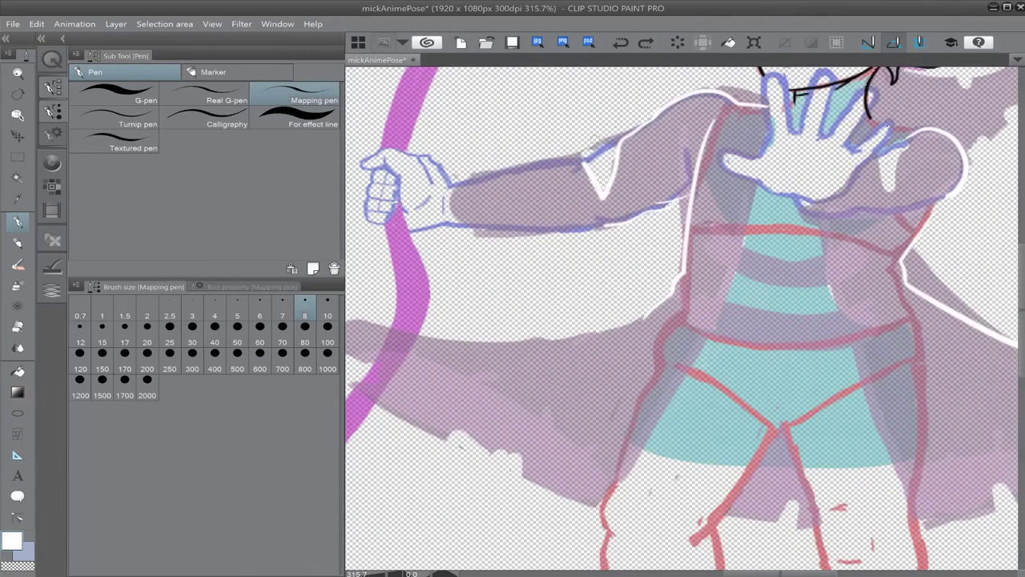
# Step: Erase the white outline of the torn notch in the outstretched sleeve with the Hard eraser at size 40
pyautogui.press('e')
pyautogui.press('p')
pyautogui.press('p')
pyautogui.click(254, 311)
pyautogui.press('e')
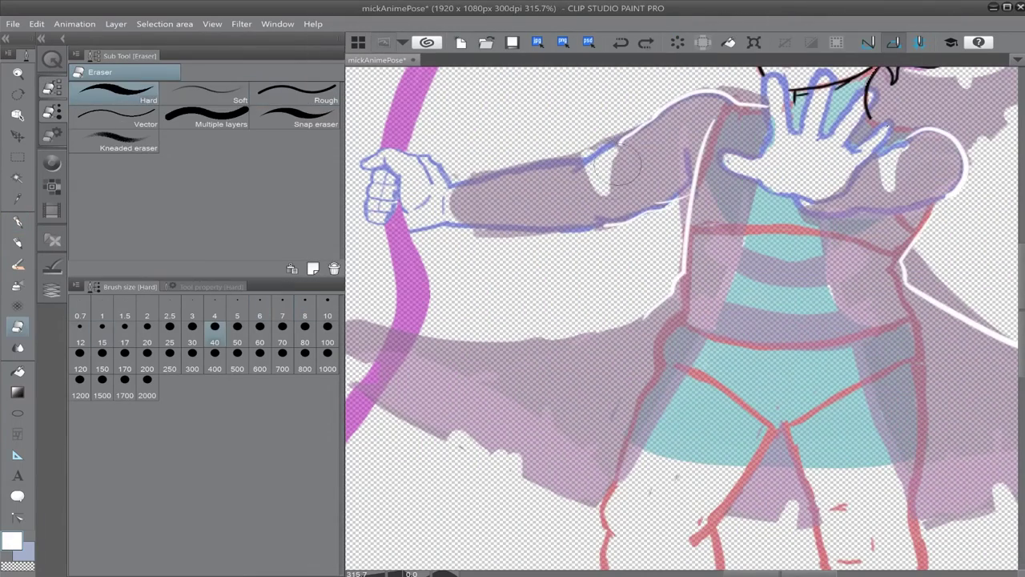
pyautogui.scroll(4, 613, 172)
pyautogui.press('p')
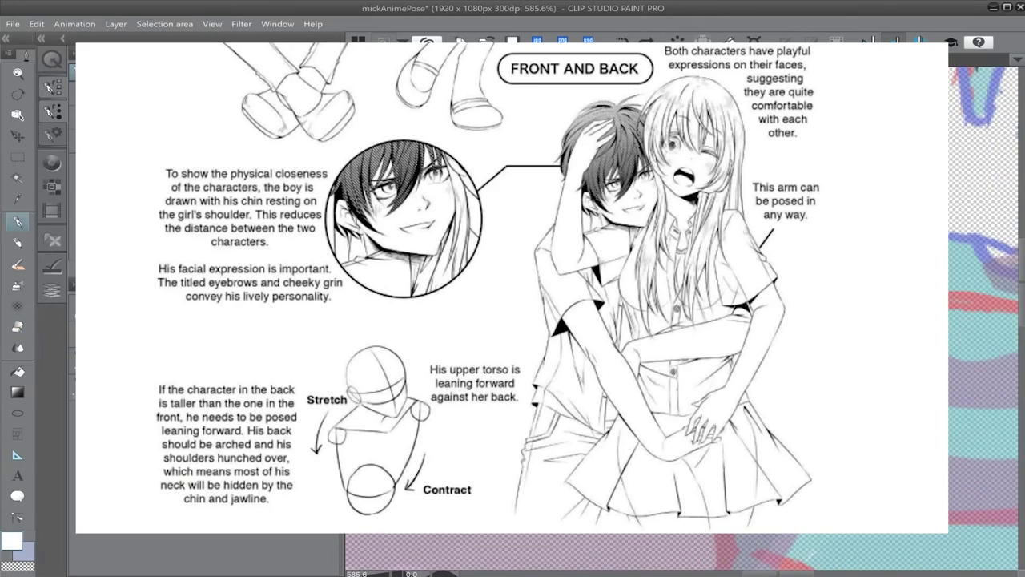
# Step: Redraw the torn notch of the outstretched sleeve in white with the Mapping pen, correcting the lines with the eraser
pyautogui.scroll(-3, 681, 320)
pyautogui.press('e')
pyautogui.press('p')
pyautogui.press('p')
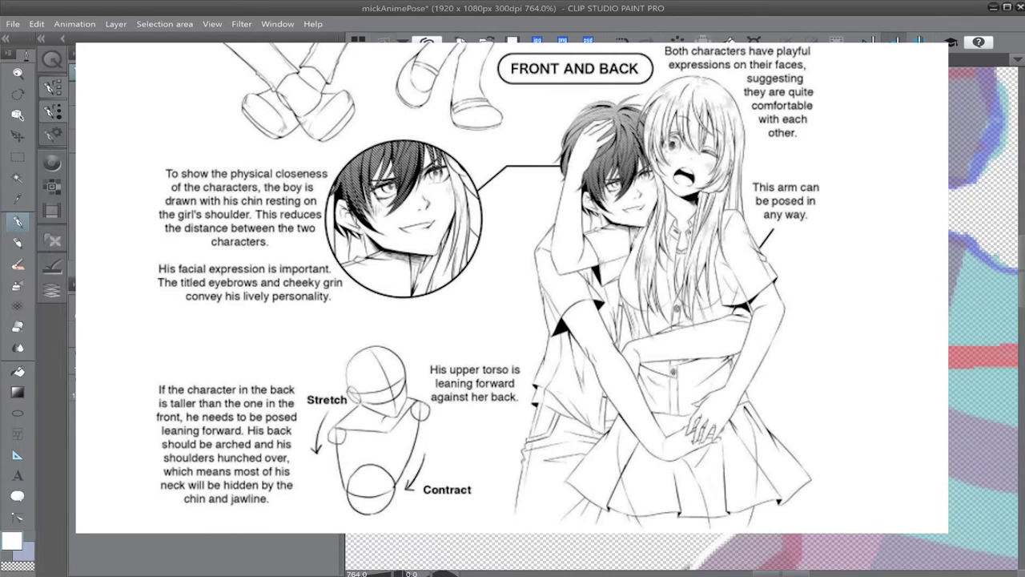
pyautogui.scroll(3, 681, 320)
pyautogui.press('e')
pyautogui.press('p')
pyautogui.press('p')
pyautogui.scroll(-3, 681, 320)
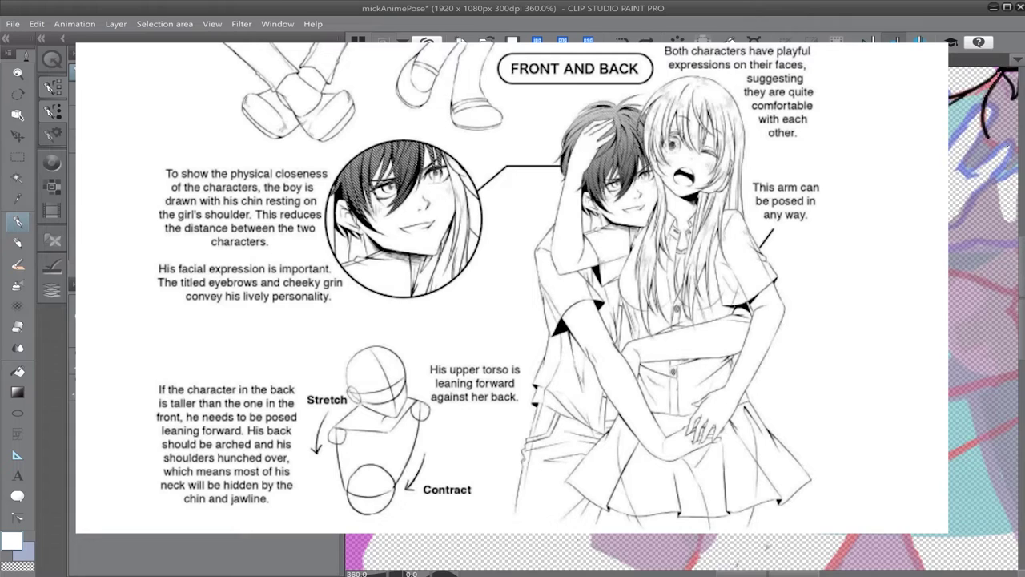
# Step: Ink the armpit fold and the forearm sleeve's upper and lower edges in white, trimming the line ends near the wrist with the Hard eraser
pyautogui.scroll(2, 685, 321)
pyautogui.press('e')
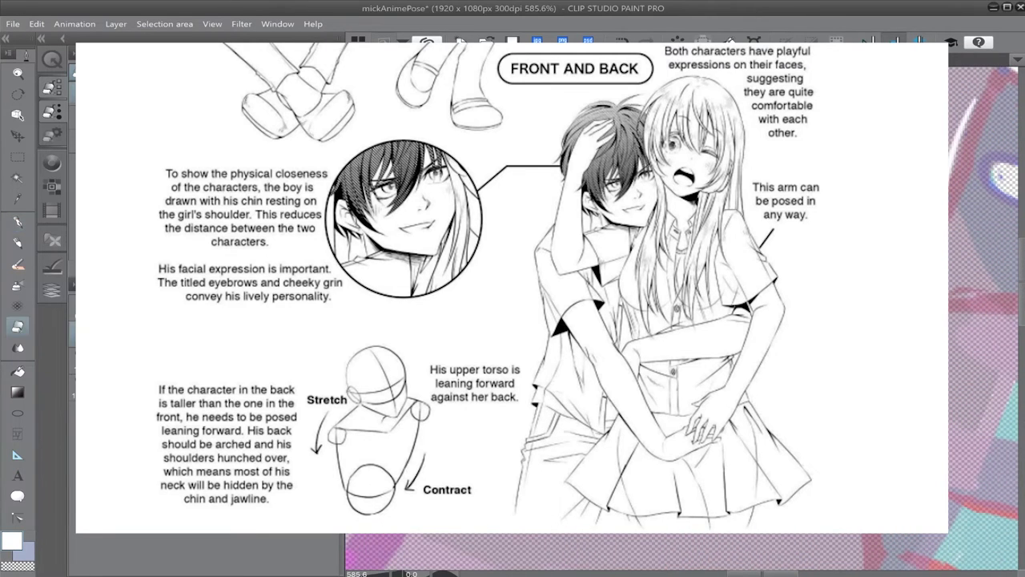
pyautogui.press('p')
pyautogui.press('p')
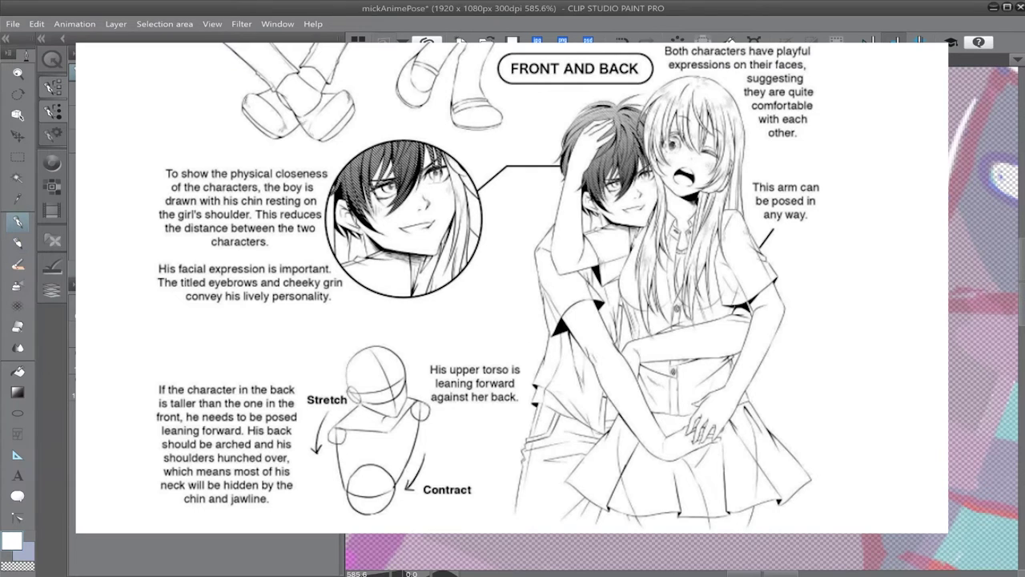
pyautogui.press('e')
pyautogui.press('p')
pyautogui.scroll(-5, 681, 321)
pyautogui.click(52, 290)
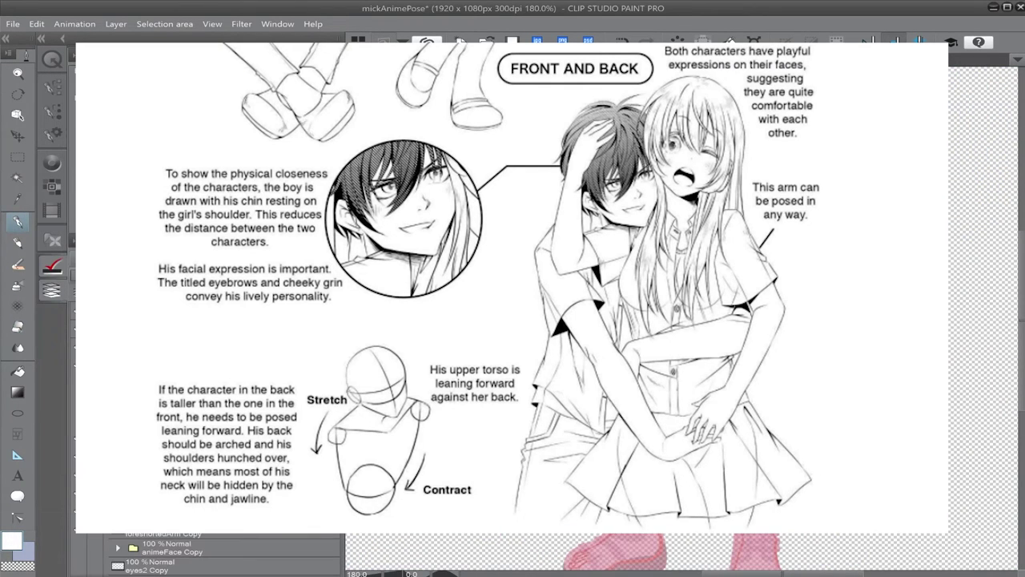
pyautogui.scroll(4, 522, 216)
pyautogui.press('e')
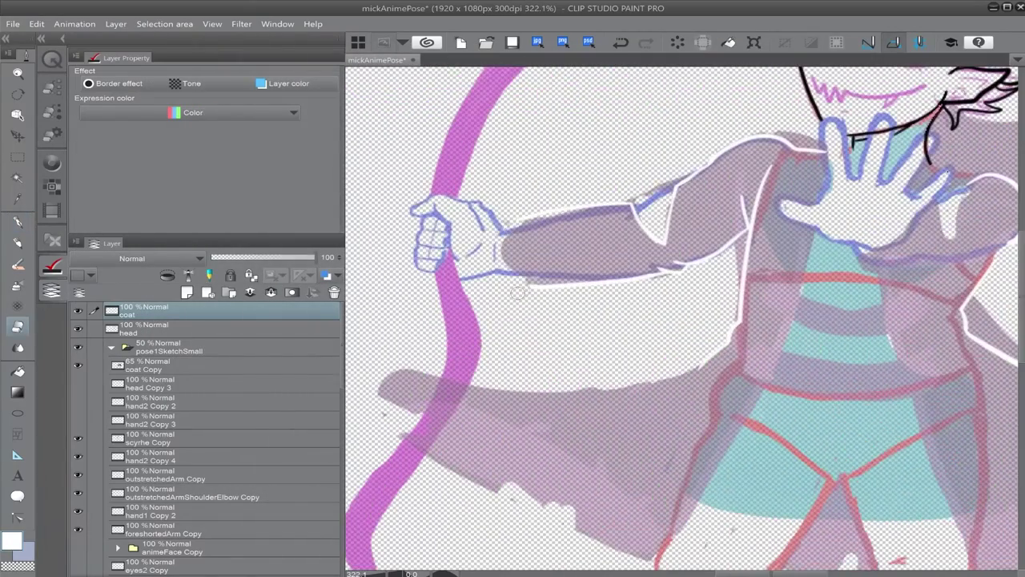
pyautogui.moveTo(517, 291); pyautogui.dragTo(519, 247)
# Step: Ink the upper edge of the coat tail beneath the outstretched arm, out to its rounded tip
pyautogui.press('p')
pyautogui.moveTo(652, 348); pyautogui.dragTo(380, 353)
pyautogui.moveTo(913, 304); pyautogui.dragTo(585, 313)
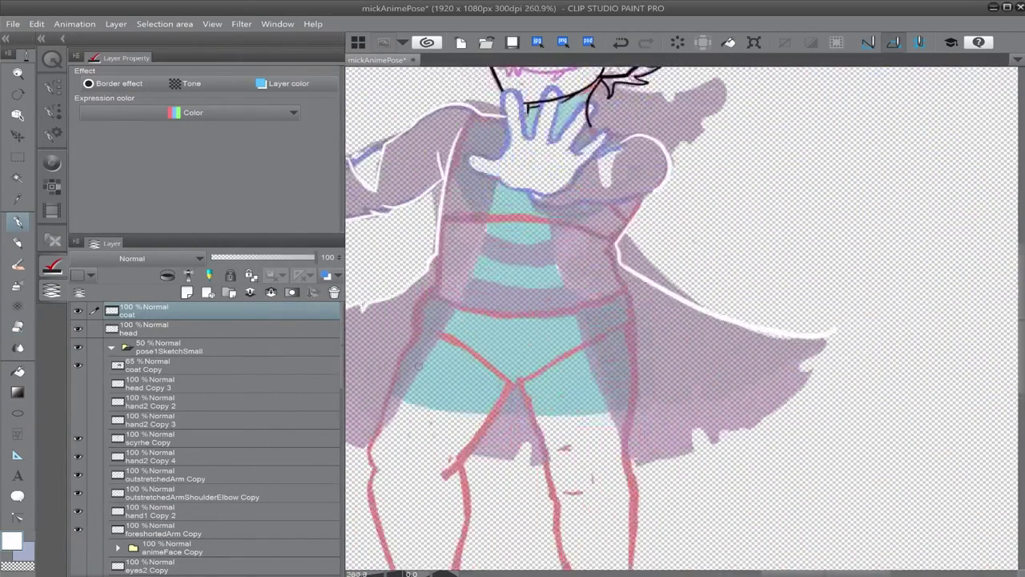
# Step: Ink the jagged inner hem of the tail crossing the scythe handle with the Mapping pen at size 5 and trim its end near the leg
pyautogui.scroll(-3, 881, 240)
pyautogui.click(52, 111)
pyautogui.click(239, 311)
pyautogui.scroll(3, 473, 345)
pyautogui.moveTo(570, 240); pyautogui.dragTo(709, 281)
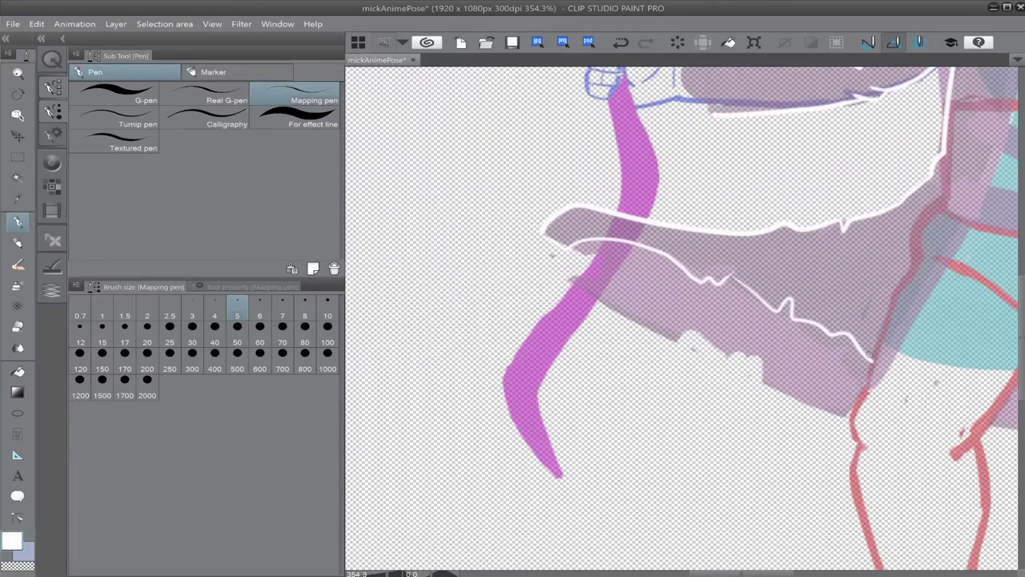
pyautogui.press('e')
pyautogui.moveTo(884, 361); pyautogui.dragTo(876, 370)
# Step: Trim the pointed tip of the opposite coat tail, ink its jagged inner hem and close the tip with the Mapping pen at size 8
pyautogui.press('p')
pyautogui.moveTo(961, 361); pyautogui.dragTo(352, 285)
pyautogui.press('e')
pyautogui.moveTo(875, 181); pyautogui.dragTo(858, 179)
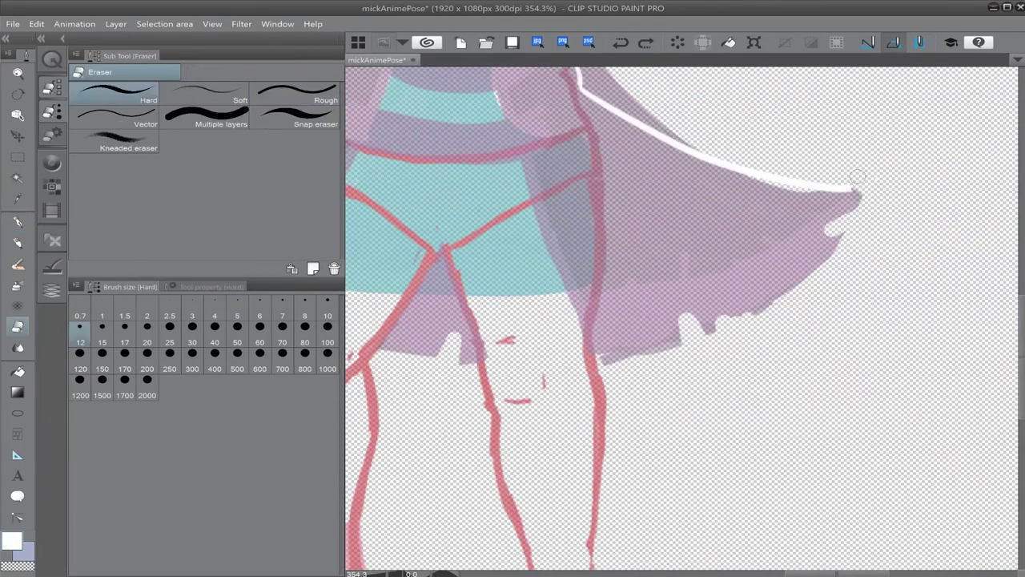
pyautogui.press('p')
pyautogui.moveTo(601, 284); pyautogui.dragTo(837, 206)
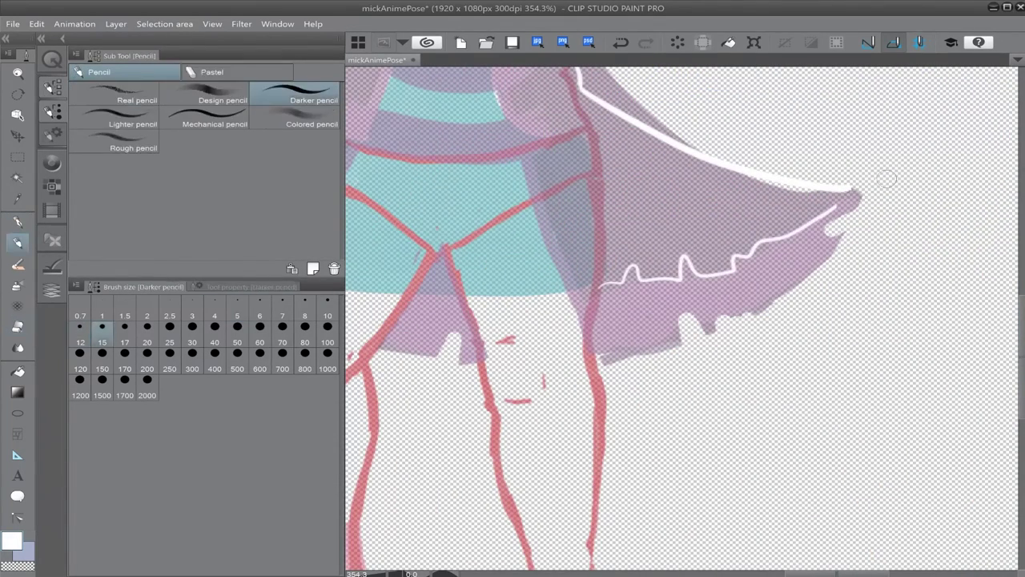
pyautogui.click(304, 309)
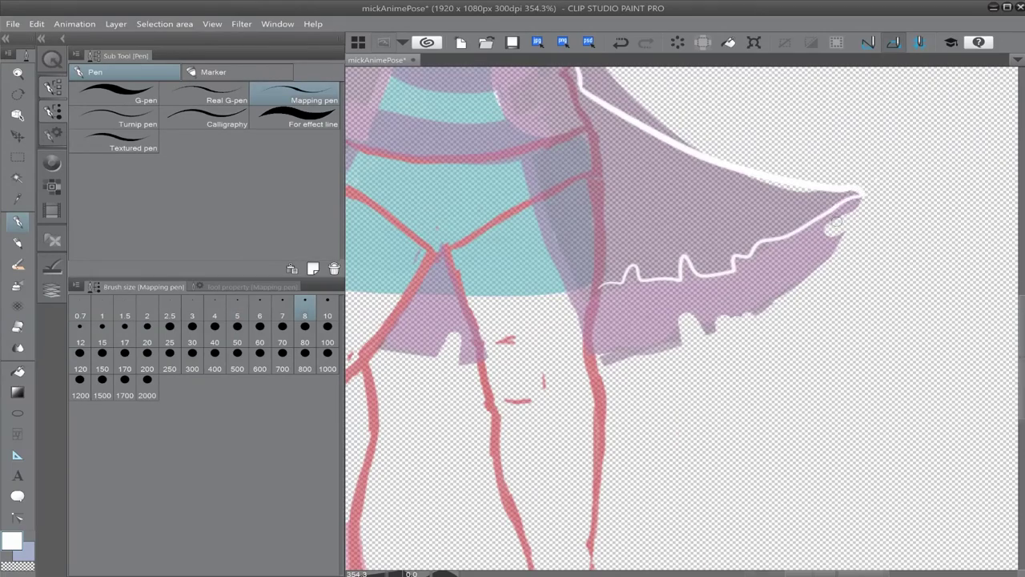
pyautogui.scroll(-2, 836, 222)
pyautogui.scroll(-1, 645, 304)
pyautogui.click(282, 307)
pyautogui.scroll(1, 364, 201)
pyautogui.click(305, 307)
pyautogui.moveTo(458, 251); pyautogui.dragTo(619, 324)
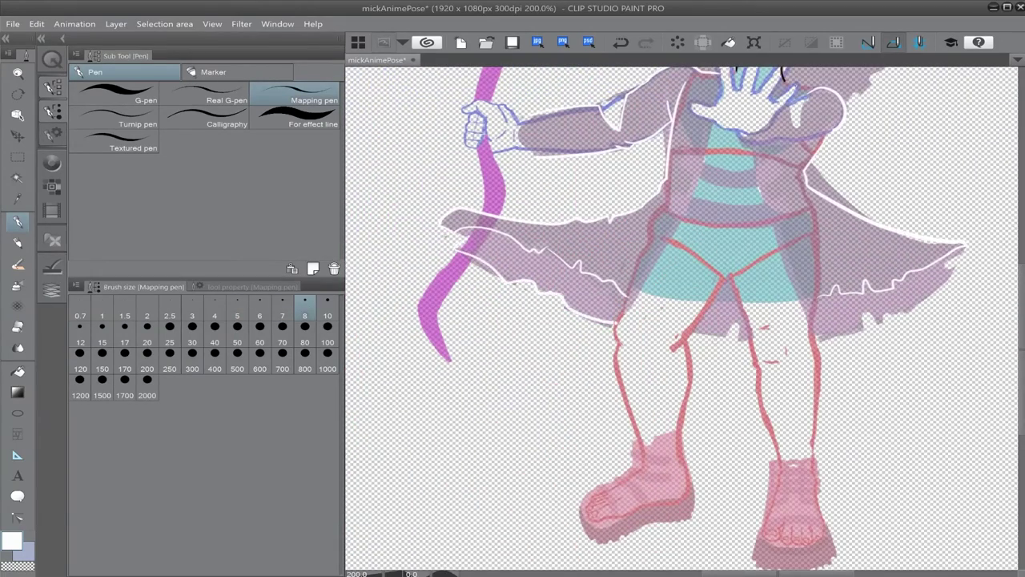
pyautogui.hotkey('ctrl', 'z')
pyautogui.hotkey('ctrl', 'z')
# Step: Ink the coat's torn outer hem in white across both tails and between the legs with the Mapping pen at size 8
pyautogui.moveTo(865, 311); pyautogui.dragTo(815, 335)
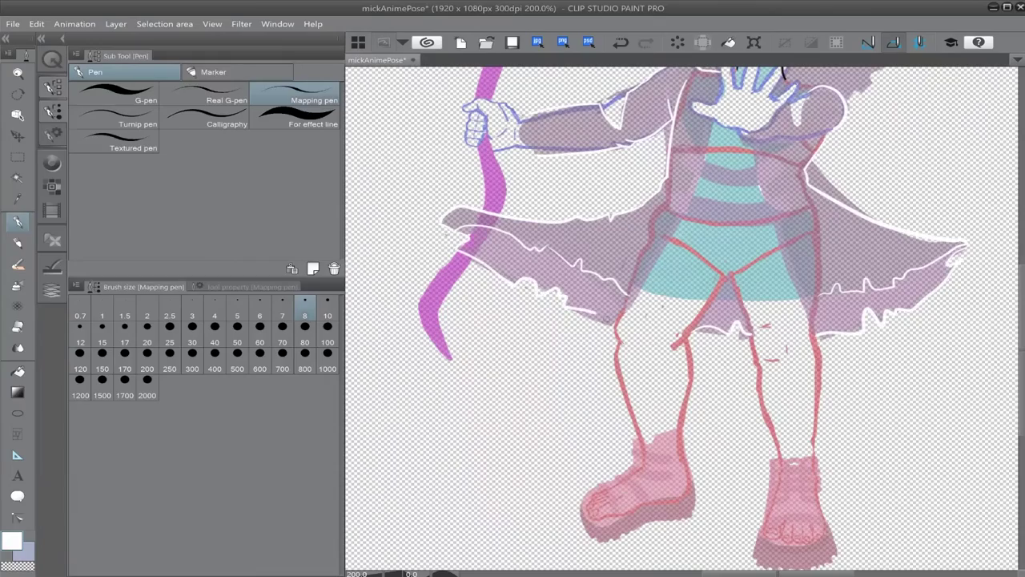
pyautogui.press('e')
pyautogui.scroll(-2, 681, 321)
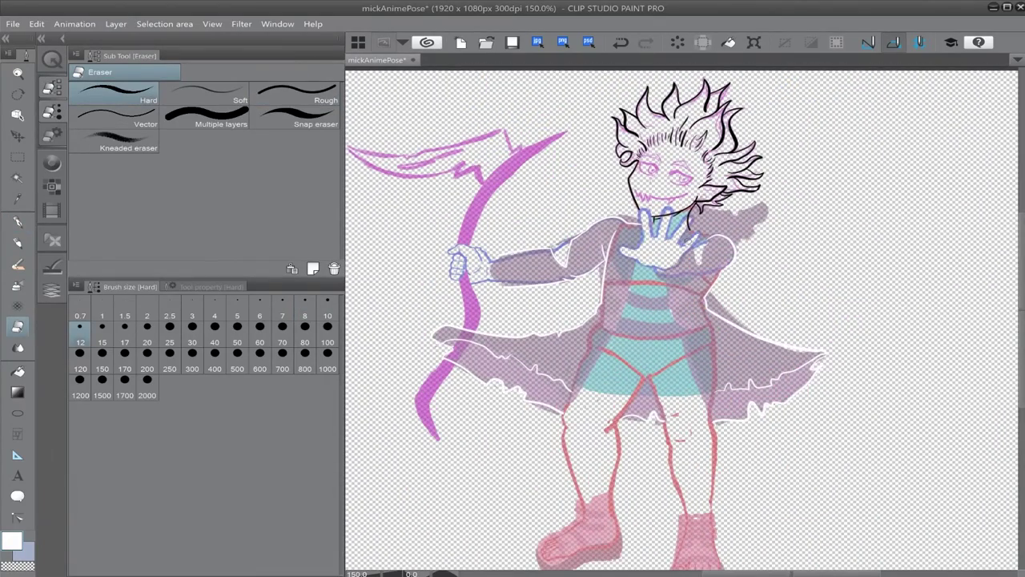
pyautogui.scroll(2, 649, 220)
pyautogui.press('p')
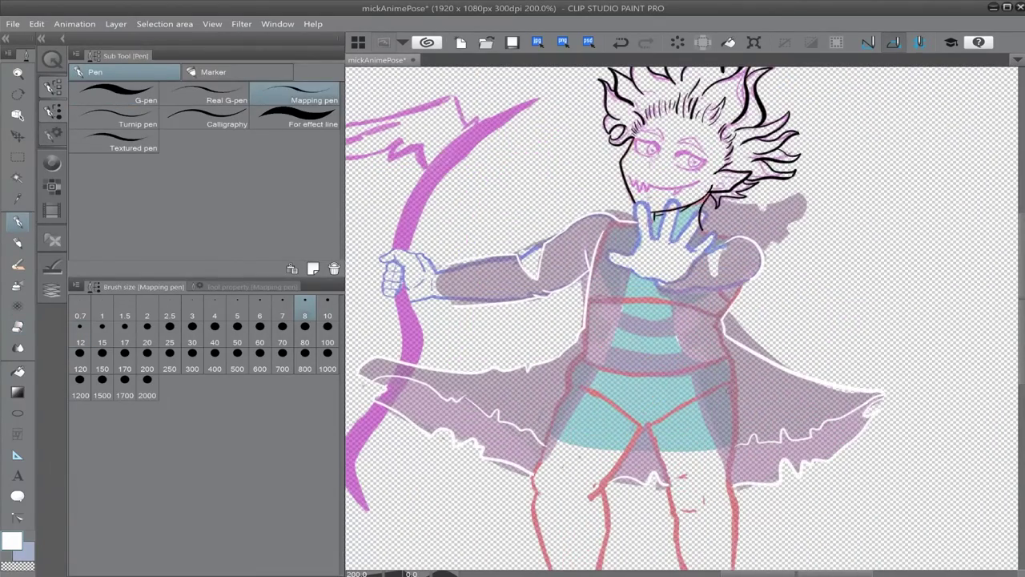
# Step: Ink the foreshortened sleeve's underside and torn notch, and the line from the neck to that shoulder, in white
pyautogui.scroll(3, 736, 288)
pyautogui.moveTo(605, 250); pyautogui.dragTo(769, 219)
pyautogui.press('[')
pyautogui.press('[')
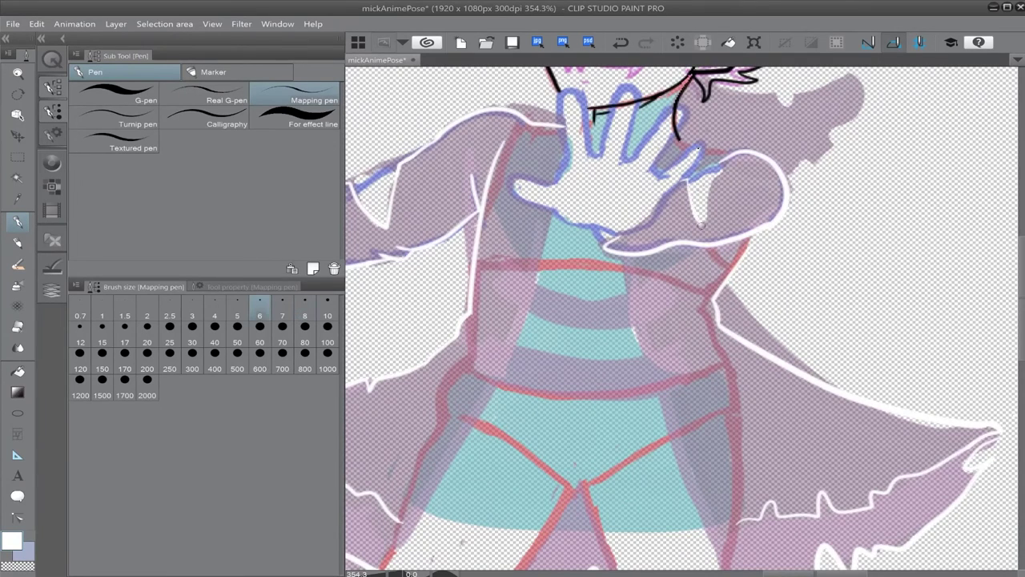
pyautogui.press(']')
pyautogui.press(']')
pyautogui.hotkey('ctrl', 'z')
pyautogui.moveTo(679, 141); pyautogui.dragTo(744, 152)
# Step: Ink both edges of the coat's front opening from the chest down to the hem with the pen at size 6
pyautogui.moveTo(641, 320); pyautogui.dragTo(671, 261)
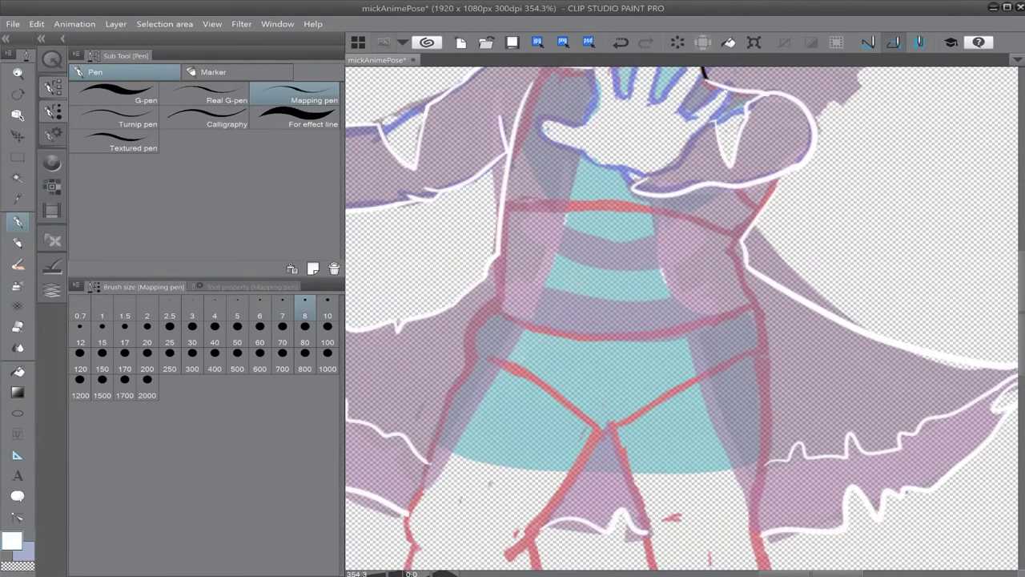
pyautogui.click(268, 310)
pyautogui.moveTo(580, 151); pyautogui.dragTo(537, 323)
pyautogui.moveTo(539, 320); pyautogui.dragTo(409, 510)
pyautogui.moveTo(651, 197); pyautogui.dragTo(748, 511)
pyautogui.scroll(-5, 748, 511)
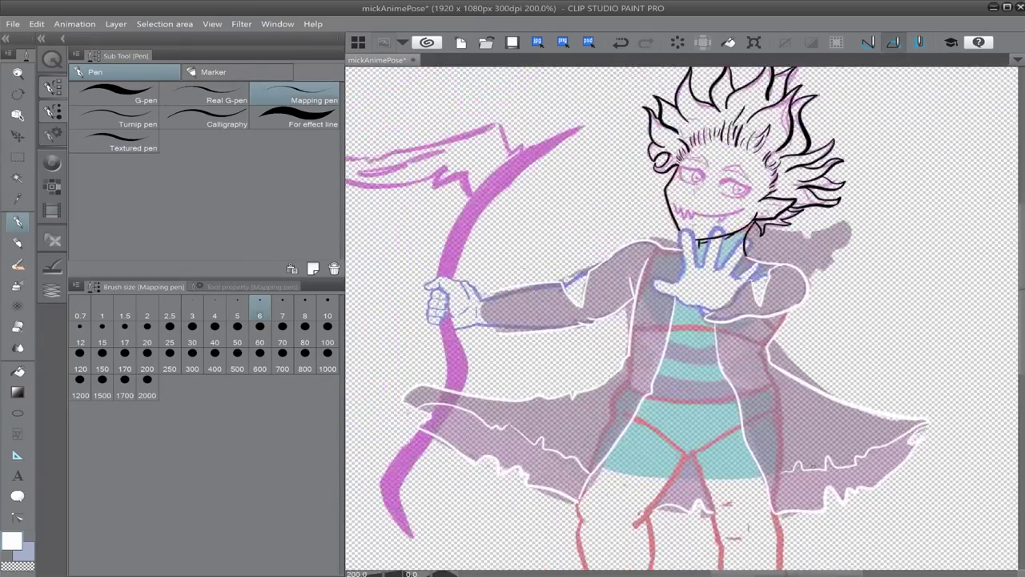
# Step: Ink the ragged piece of coat blowing out behind the neck and shoulder in white with the pen at size 8
pyautogui.scroll(3, 748, 511)
pyautogui.moveTo(610, 140); pyautogui.dragTo(524, 253)
pyautogui.hotkey('ctrl', 'z')
pyautogui.click(328, 309)
pyautogui.click(308, 309)
pyautogui.moveTo(666, 232); pyautogui.dragTo(788, 215)
pyautogui.moveTo(788, 221); pyautogui.dragTo(723, 300)
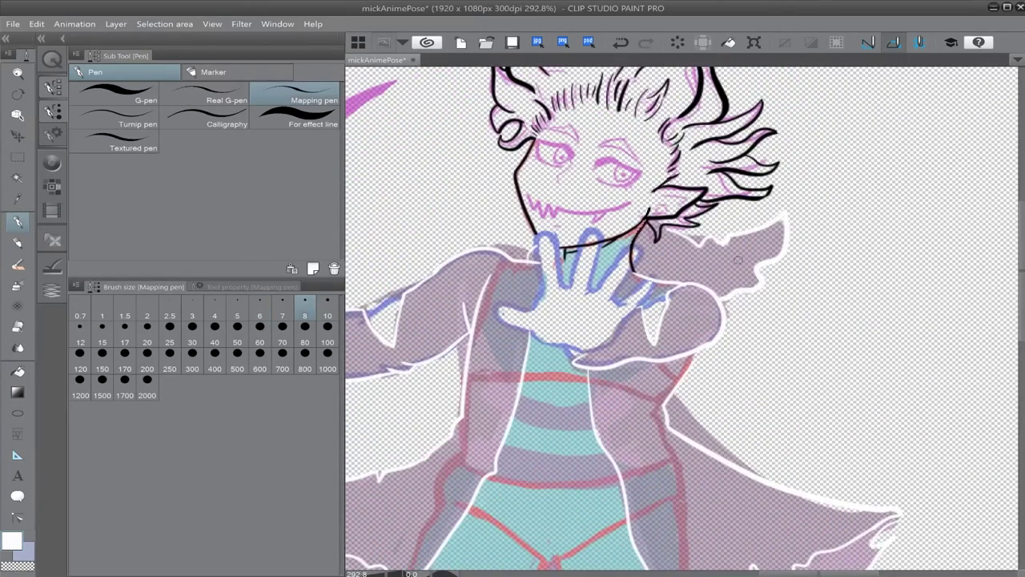
pyautogui.scroll(2, 673, 249)
pyautogui.press('e')
pyautogui.scroll(-3, 697, 221)
pyautogui.moveTo(709, 216); pyautogui.dragTo(795, 211)
# Step: Hide the coat Copy sketch layer and fill the background on the fill2 layer with a muted greyish purple
pyautogui.click(58, 265)
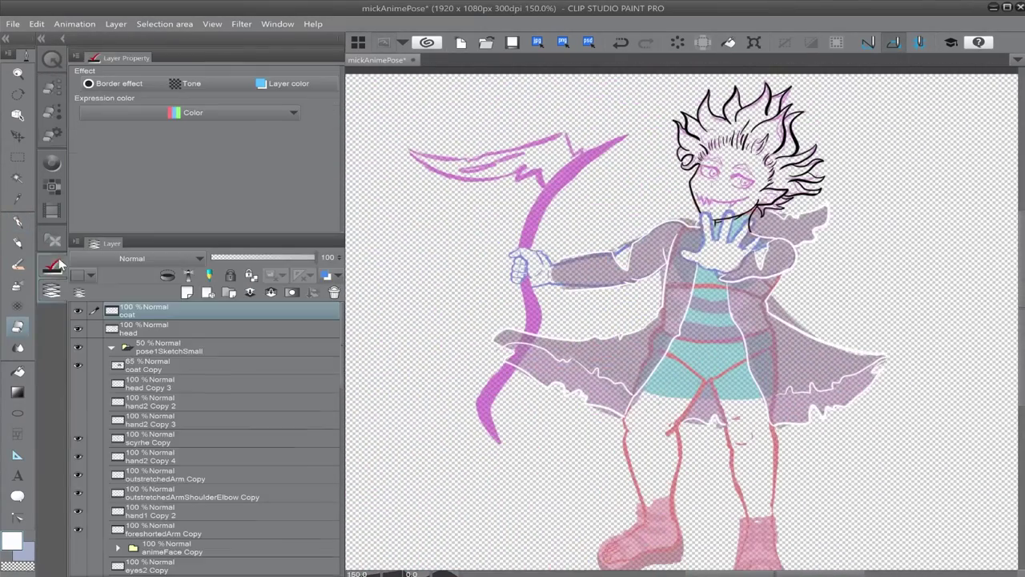
pyautogui.click(78, 365)
pyautogui.click(112, 348)
pyautogui.click(157, 436)
pyautogui.hotkey('ctrl', 'shift', 'n')
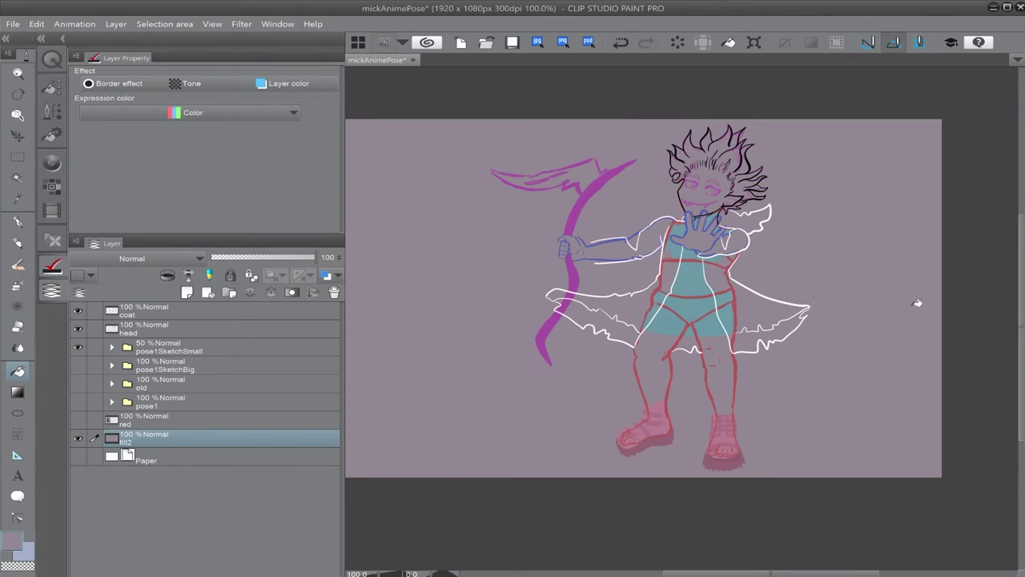
# Step: Ink two curved straps across the coat's open front in white with the Mapping pen
pyautogui.scroll(4, 751, 198)
pyautogui.press('i')
pyautogui.scroll(6, 682, 269)
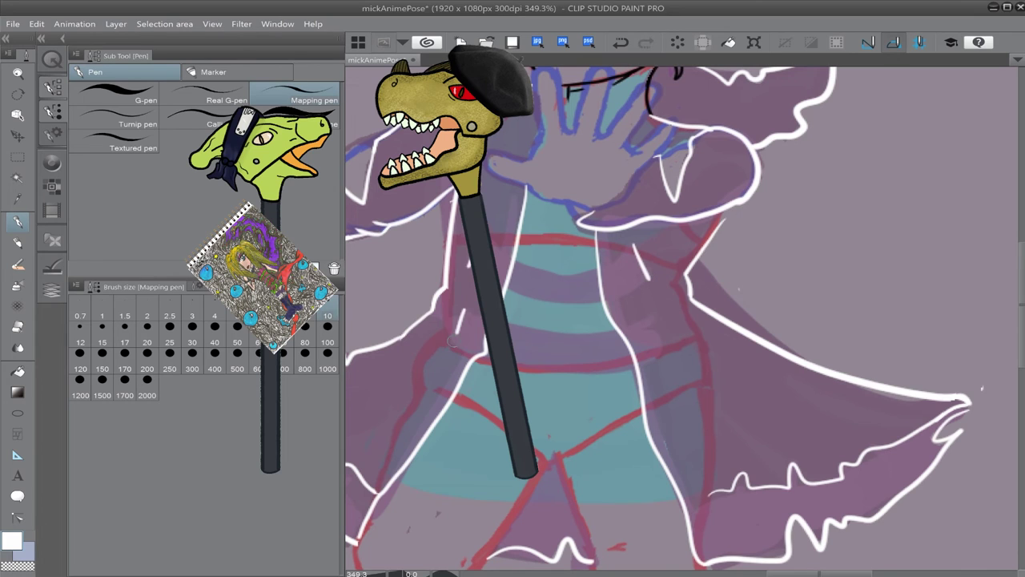
pyautogui.moveTo(483, 245)
pyautogui.mouseDown()
pyautogui.moveTo(561, 270)
pyautogui.moveTo(636, 245)
pyautogui.mouseUp()
pyautogui.moveTo(465, 311); pyautogui.dragTo(650, 316)
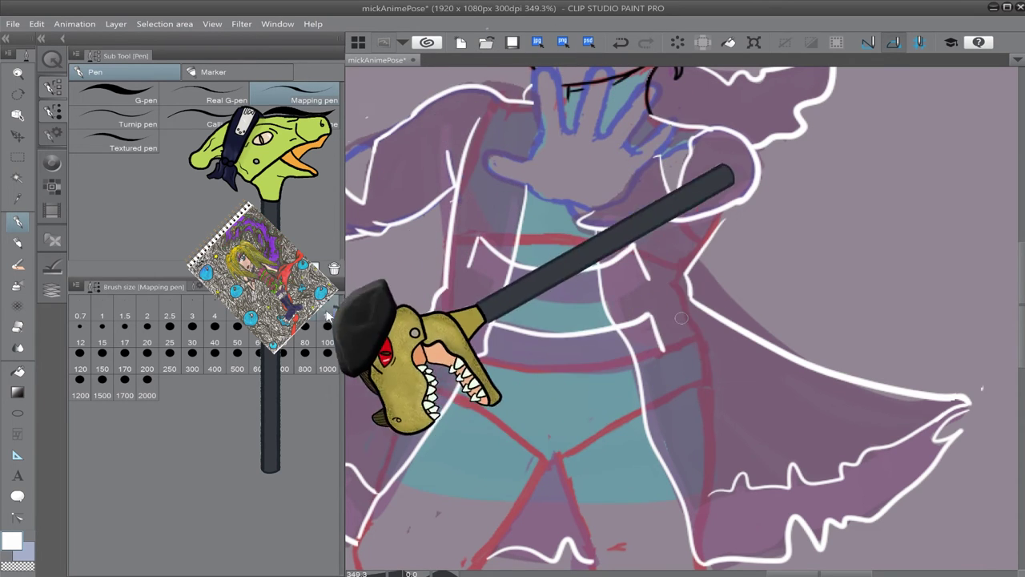
pyautogui.hotkey('ctrl', 'z')
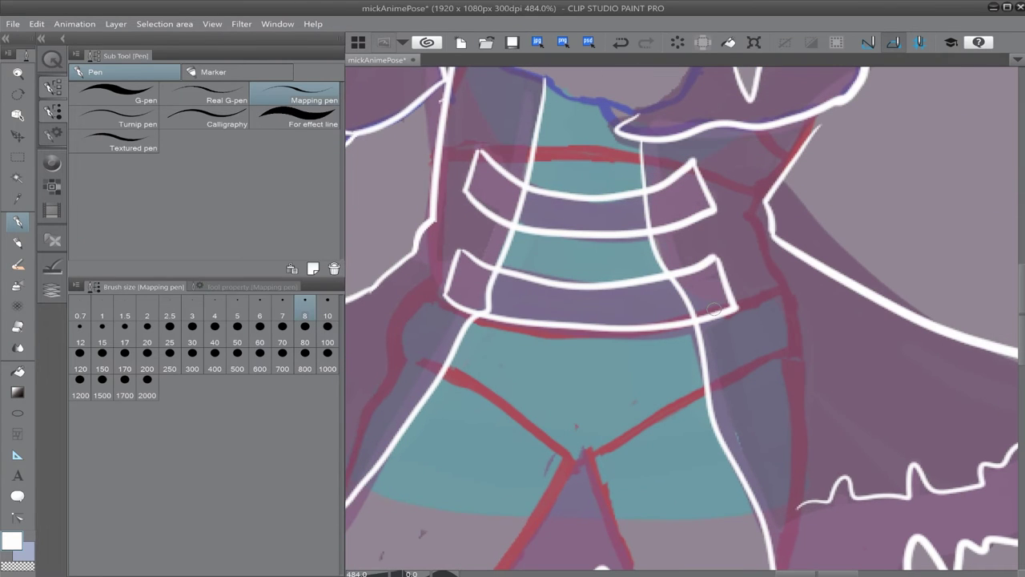
# Step: Erase the coat-edge lines that run across the two white straps on the torso
pyautogui.press('e')
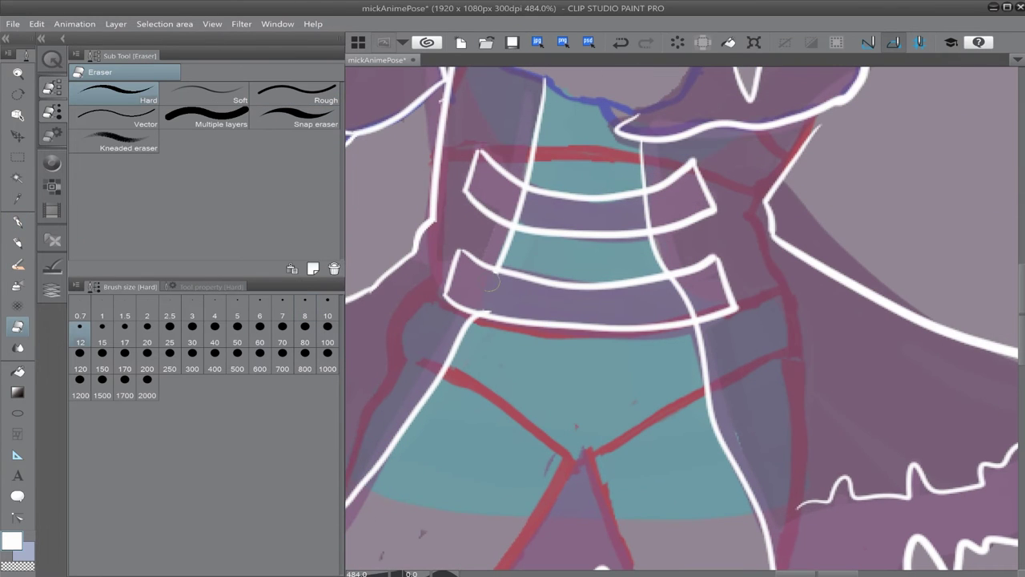
pyautogui.scroll(5, 538, 159)
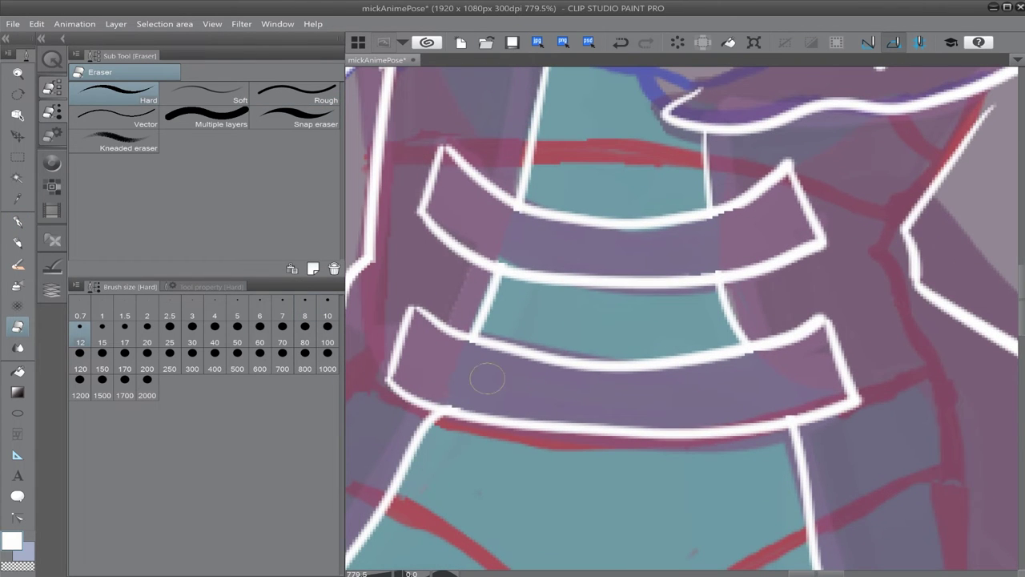
pyautogui.press('e')
pyautogui.press('p')
pyautogui.press('e')
# Step: Ink a short crosswise line near one end of each strap in white with the Mapping pen at size 5
pyautogui.press('p')
pyautogui.moveTo(727, 210); pyautogui.dragTo(755, 264)
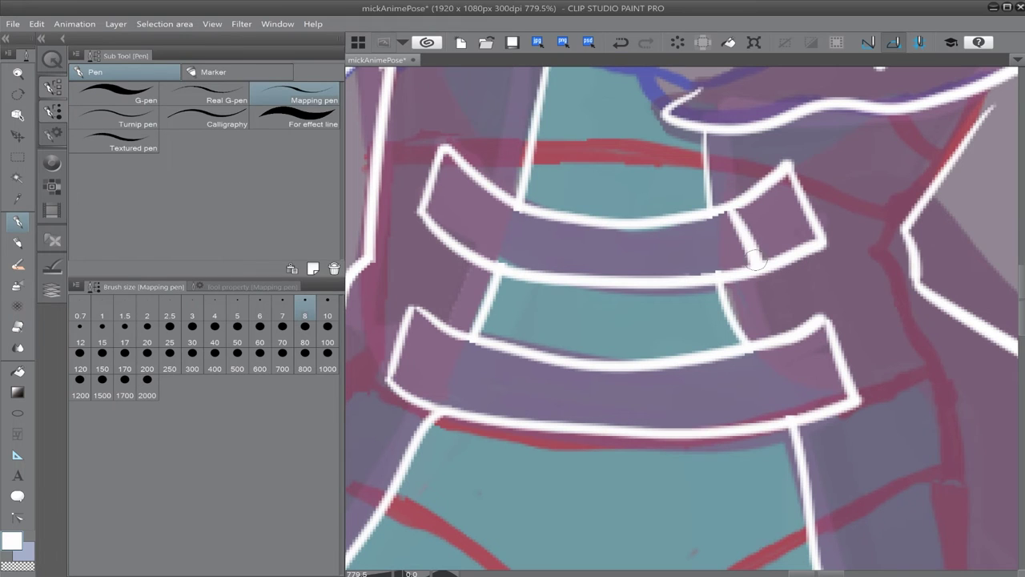
pyautogui.press('e')
pyautogui.press('p')
pyautogui.press('e')
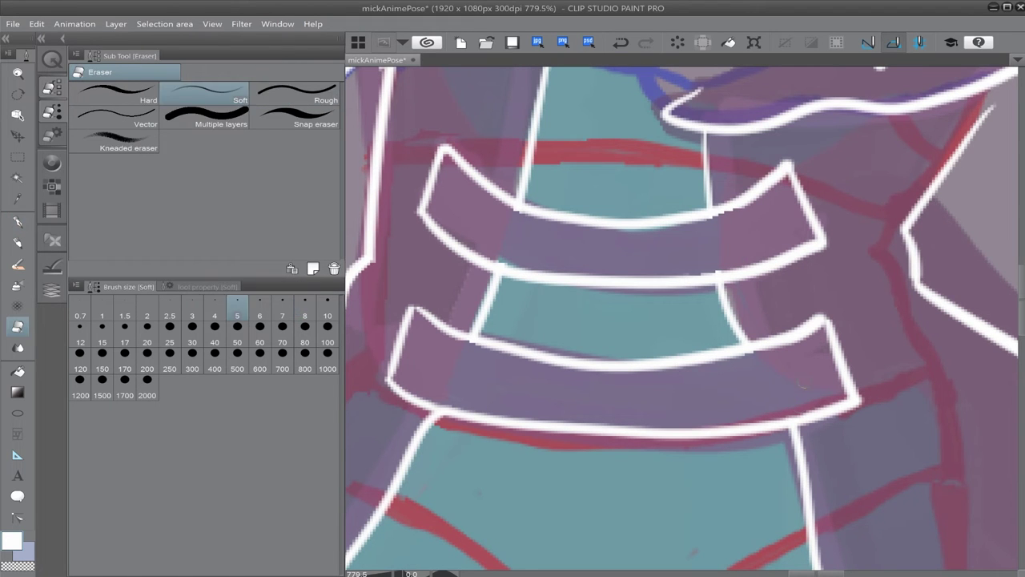
pyautogui.press('p')
pyautogui.scroll(-15, 877, 353)
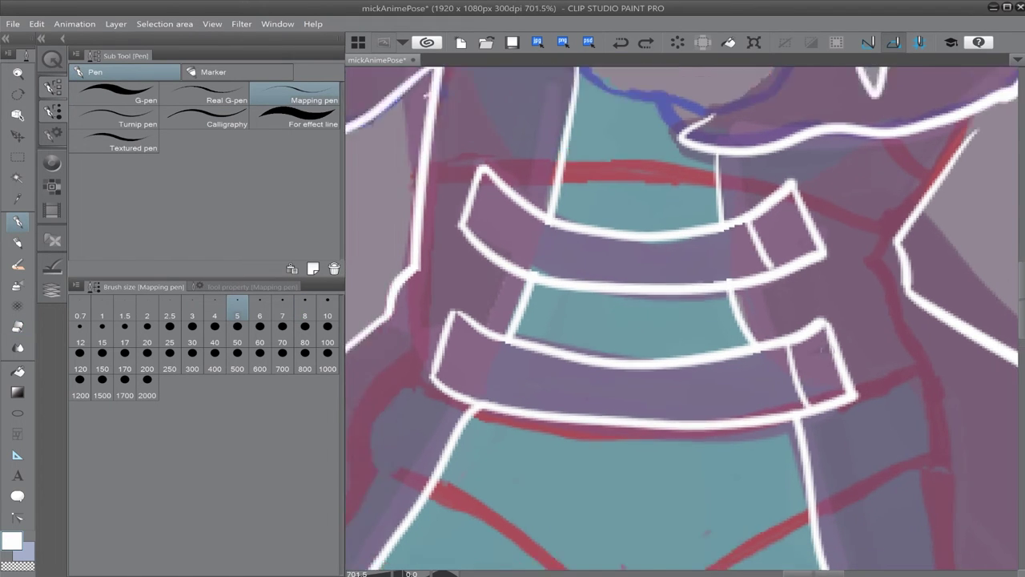
# Step: Erase the stray mark beside the coat tail's pointed tip and join the tip's white outlines with the Mapping pen at size 5
pyautogui.moveTo(793, 472); pyautogui.dragTo(641, 320)
pyautogui.scroll(10, 641, 320)
pyautogui.scroll(-3, 515, 274)
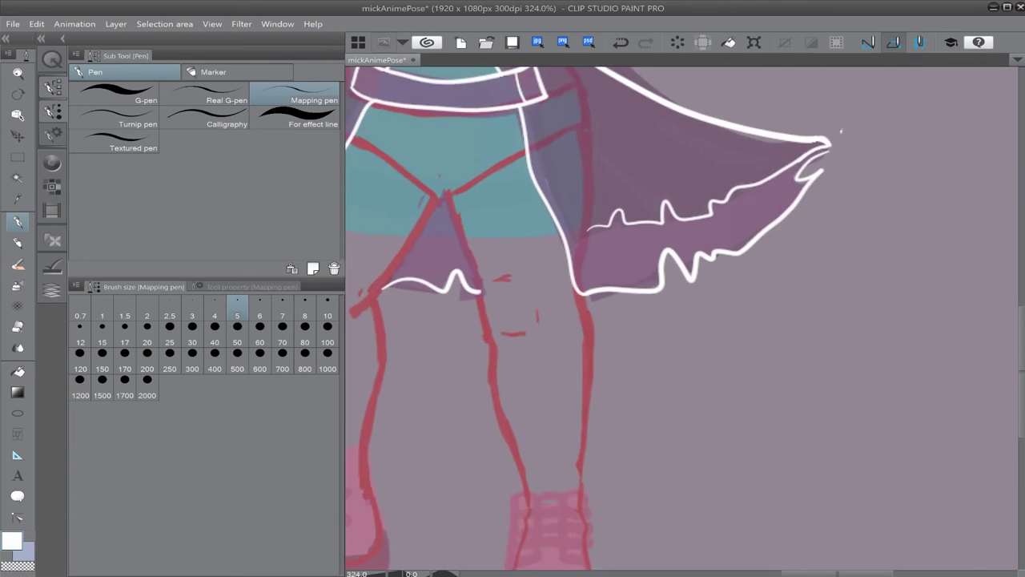
pyautogui.scroll(3, 914, 81)
pyautogui.scroll(2, 890, 125)
pyautogui.press('e')
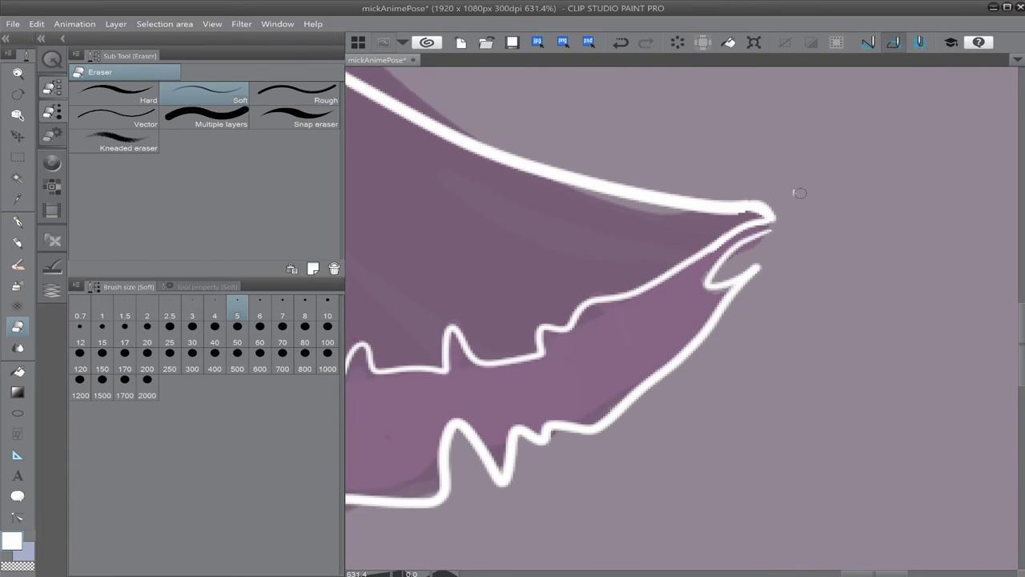
pyautogui.scroll(2, 782, 224)
pyautogui.press('p')
pyautogui.scroll(-3, 757, 208)
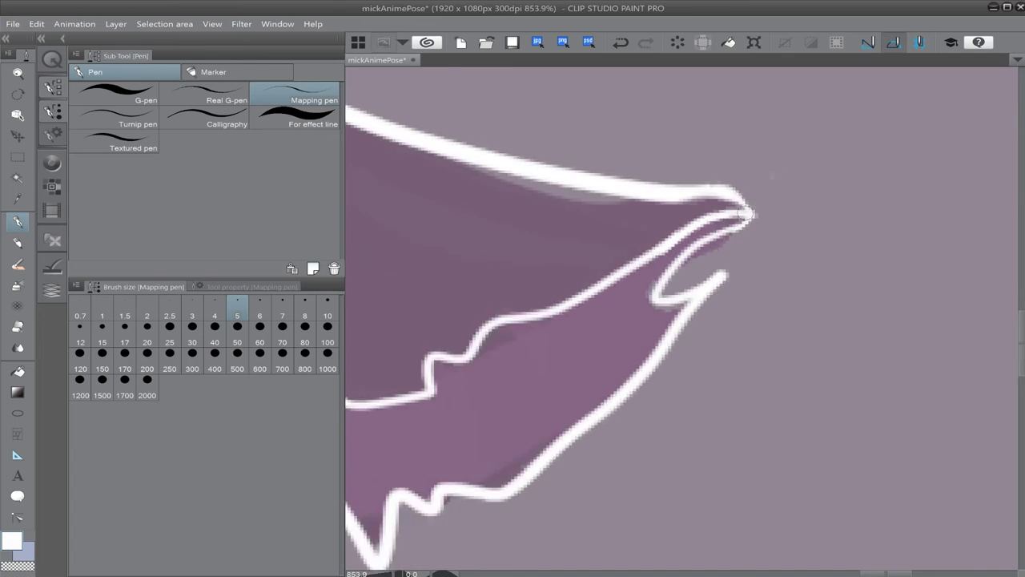
pyautogui.scroll(3, 513, 279)
pyautogui.press('e')
pyautogui.hotkey('ctrl', 'z')
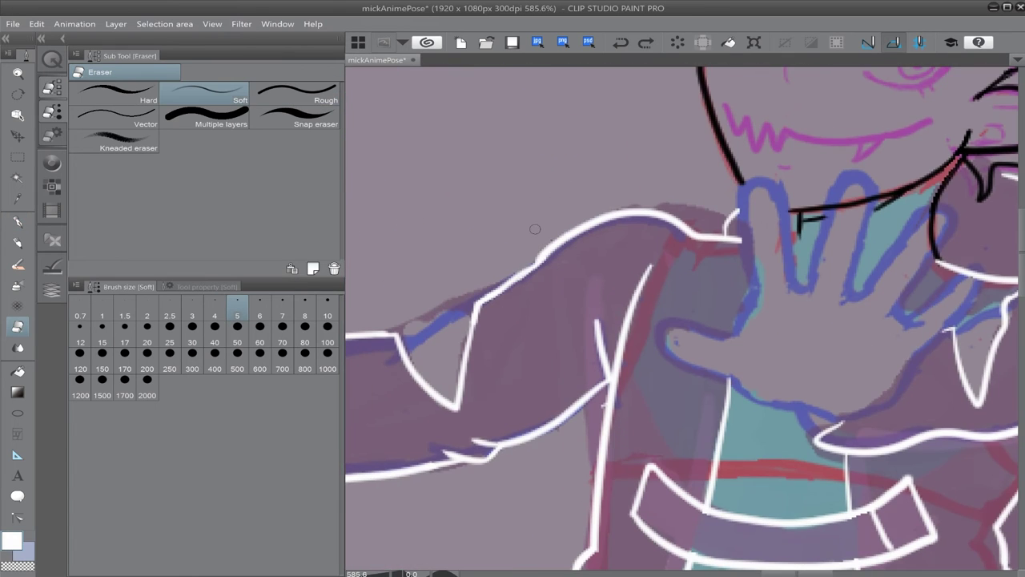
# Step: Touch up the white coat outline with pen and eraser, connecting the side edge to the raised arm's sleeve
pyautogui.scroll(-2, 535, 230)
pyautogui.scroll(3, 535, 229)
pyautogui.moveTo(989, 280); pyautogui.dragTo(586, 205)
pyautogui.moveTo(673, 211); pyautogui.dragTo(682, 210)
pyautogui.scroll(2, 675, 362)
pyautogui.moveTo(700, 381); pyautogui.dragTo(700, 368)
pyautogui.press('p')
pyautogui.scroll(-2, 695, 357)
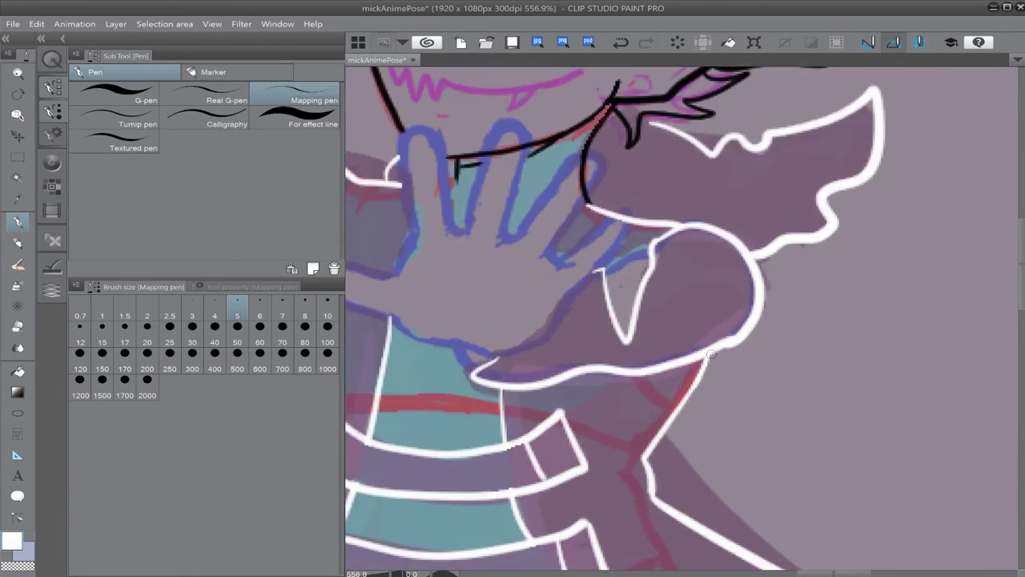
pyautogui.moveTo(657, 142)
pyautogui.mouseDown()
pyautogui.moveTo(634, 128)
pyautogui.moveTo(643, 138)
pyautogui.mouseUp()
pyautogui.press('e')
pyautogui.scroll(-3, 730, 132)
pyautogui.scroll(5, 415, 363)
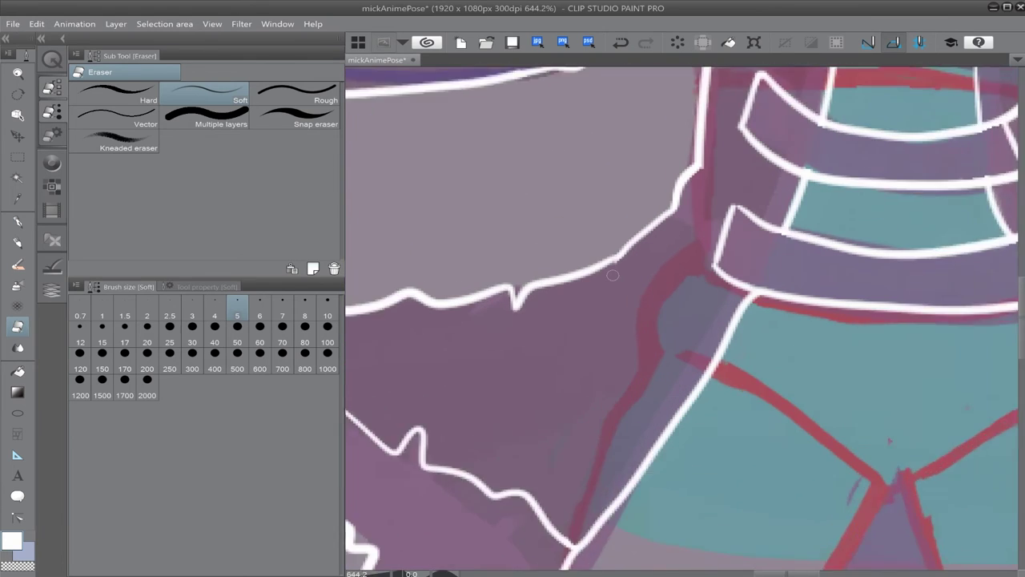
pyautogui.press('p')
pyautogui.scroll(-4, 586, 252)
pyautogui.press('e')
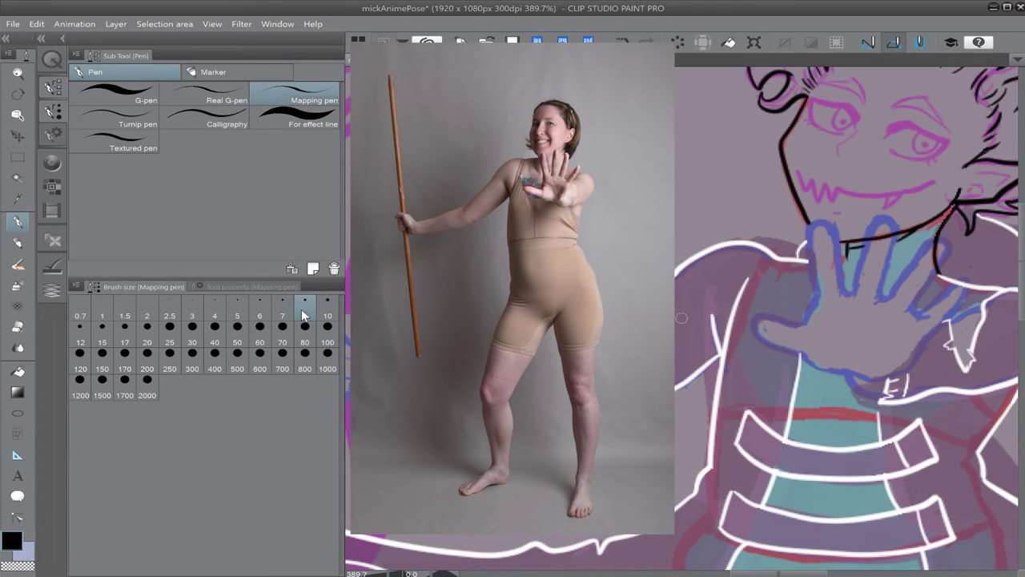
# Step: Ink the outstretched hand in black over the blue sketch with the Mapping pen at sizes 7 and 5, cleaning up the fingertips
pyautogui.moveTo(682, 318); pyautogui.dragTo(531, 270)
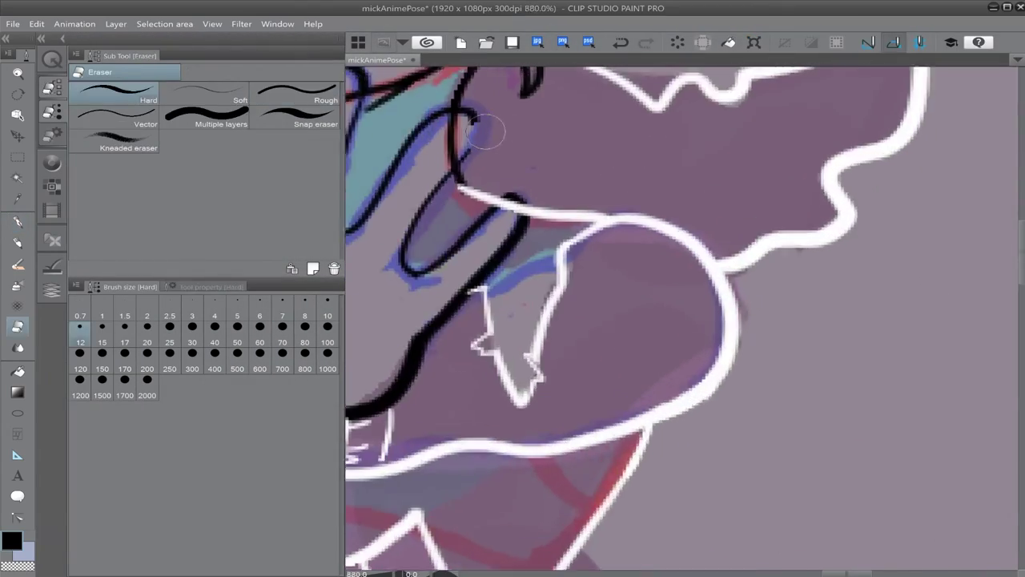
pyautogui.press('p')
pyautogui.scroll(3, 485, 132)
pyautogui.moveTo(470, 98); pyautogui.dragTo(460, 164)
pyautogui.press('e')
pyautogui.scroll(-4, 508, 165)
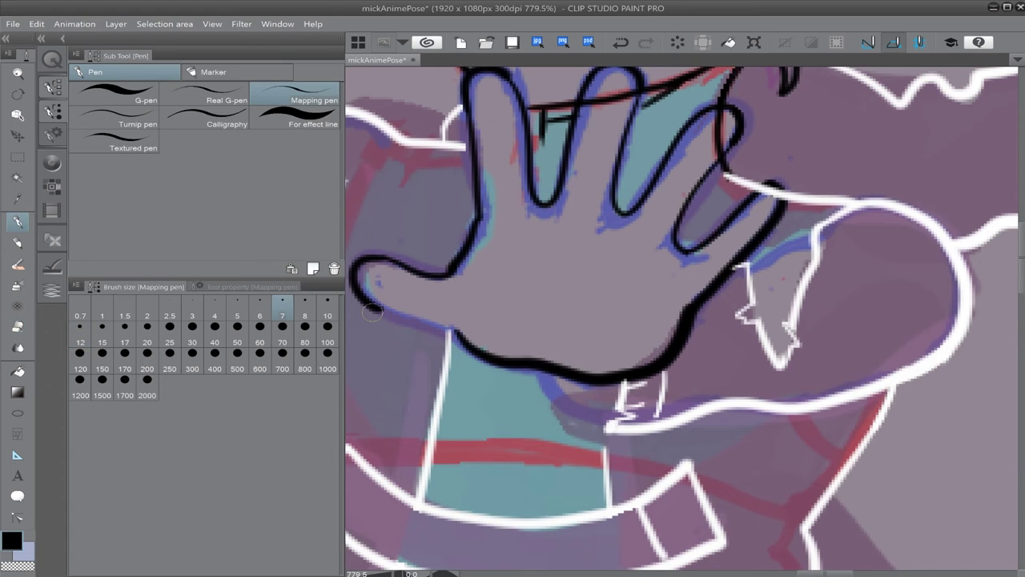
pyautogui.click(237, 309)
pyautogui.scroll(1, 801, 261)
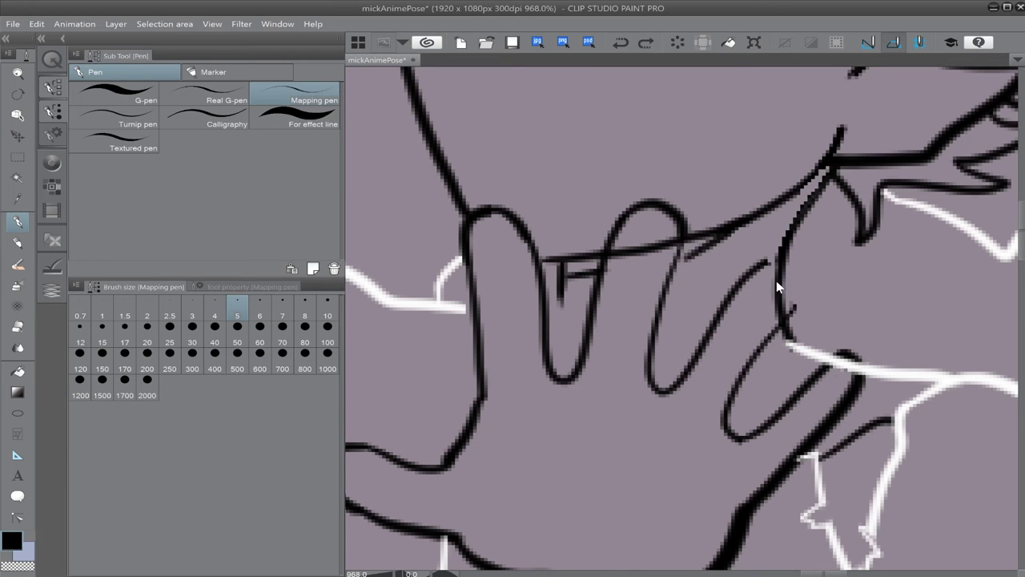
pyautogui.moveTo(769, 261); pyautogui.dragTo(760, 265)
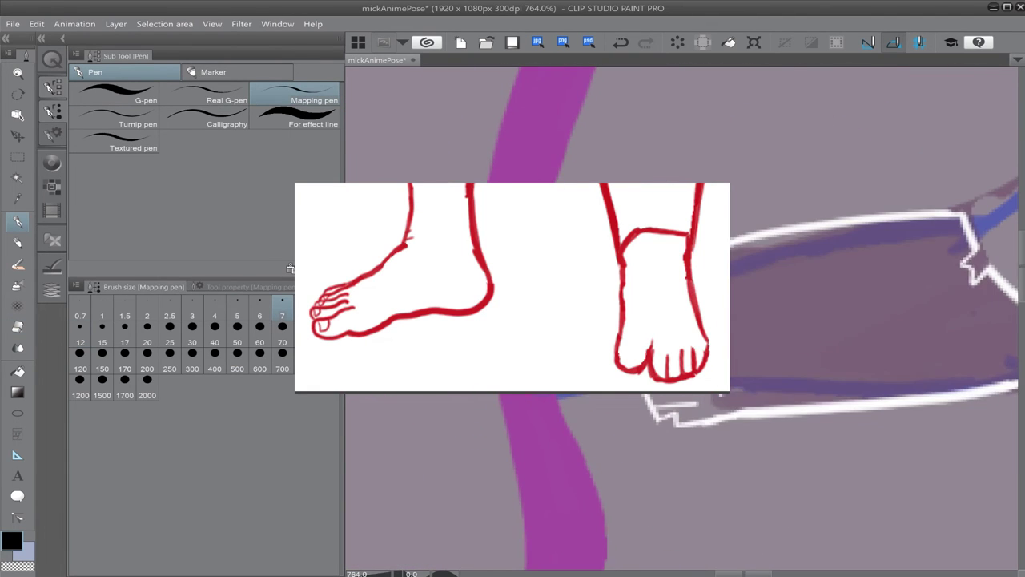
# Step: Ink the fist gripping the bow in black, including the finger divisions, the back of the hand and the wrist
pyautogui.moveTo(627, 269); pyautogui.dragTo(606, 237)
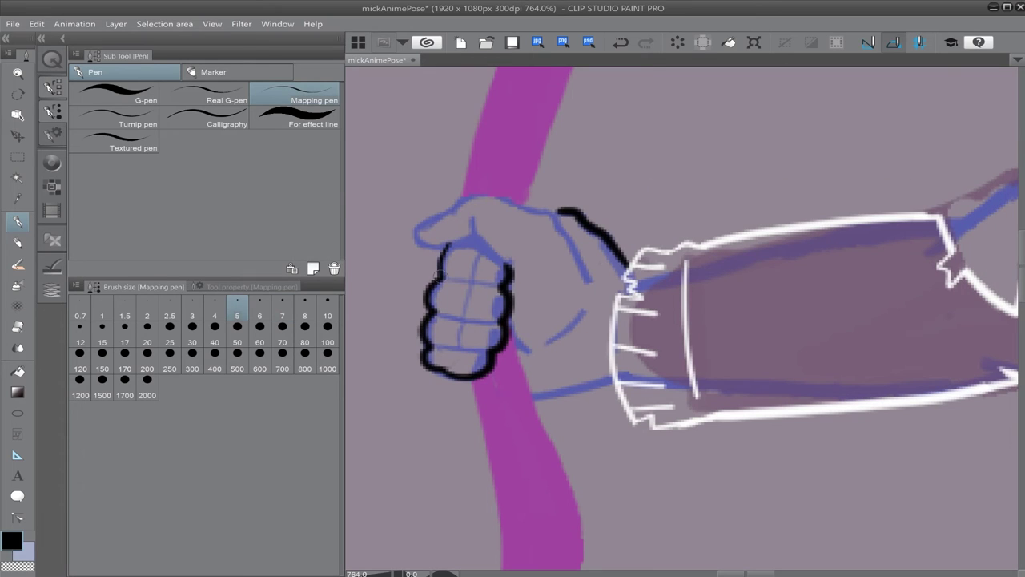
pyautogui.moveTo(438, 277); pyautogui.dragTo(508, 284)
pyautogui.moveTo(433, 312); pyautogui.dragTo(505, 322)
pyautogui.moveTo(428, 347); pyautogui.dragTo(494, 350)
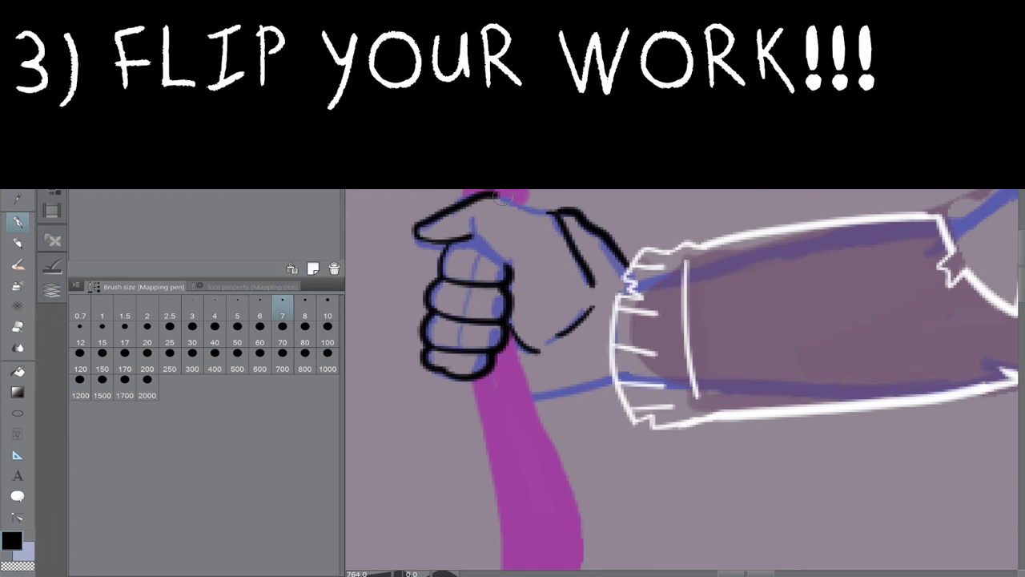
pyautogui.moveTo(536, 398); pyautogui.dragTo(623, 376)
# Step: Ink the arm's edge showing through the torn sleeve in black with the Mapping pen at size 7
pyautogui.scroll(-6, 622, 375)
pyautogui.scroll(3, 620, 378)
pyautogui.moveTo(769, 307); pyautogui.dragTo(819, 283)
pyautogui.scroll(3, 820, 282)
pyautogui.moveTo(735, 323); pyautogui.dragTo(810, 285)
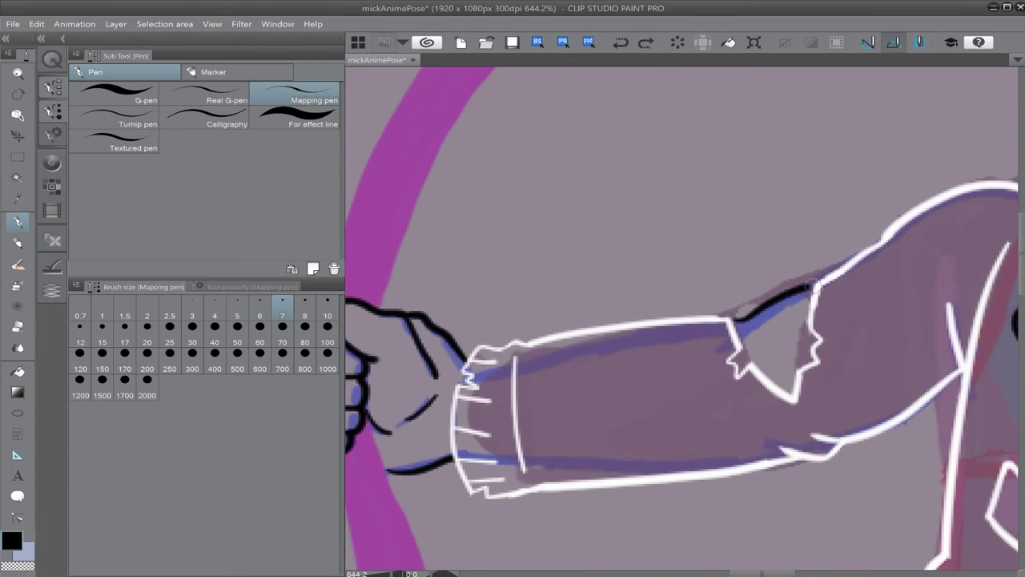
# Step: Ink the outlines of both bare legs and the knee marks in black over the red sketch
pyautogui.scroll(-6, 808, 287)
pyautogui.scroll(3, 941, 296)
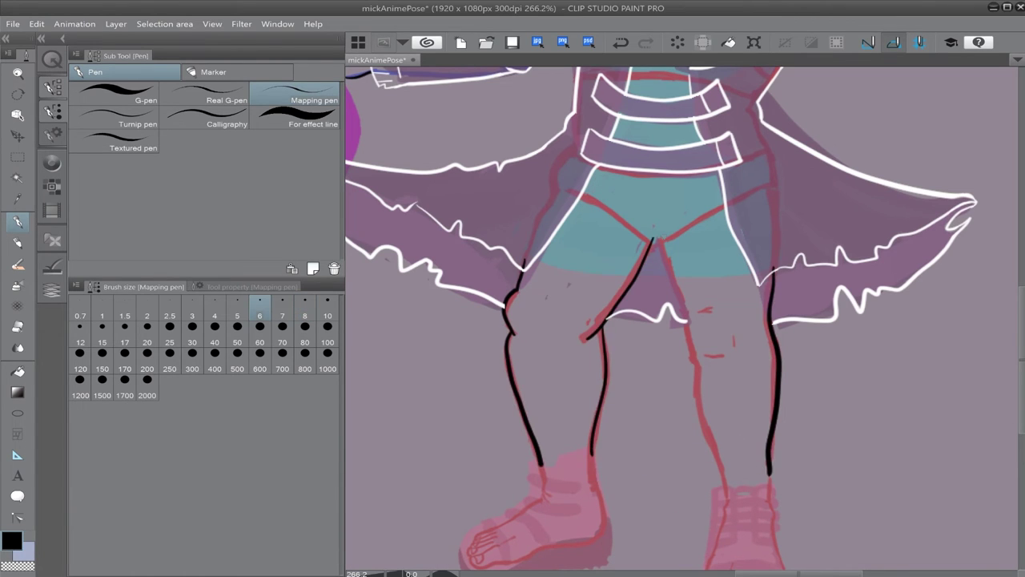
pyautogui.scroll(2, 745, 428)
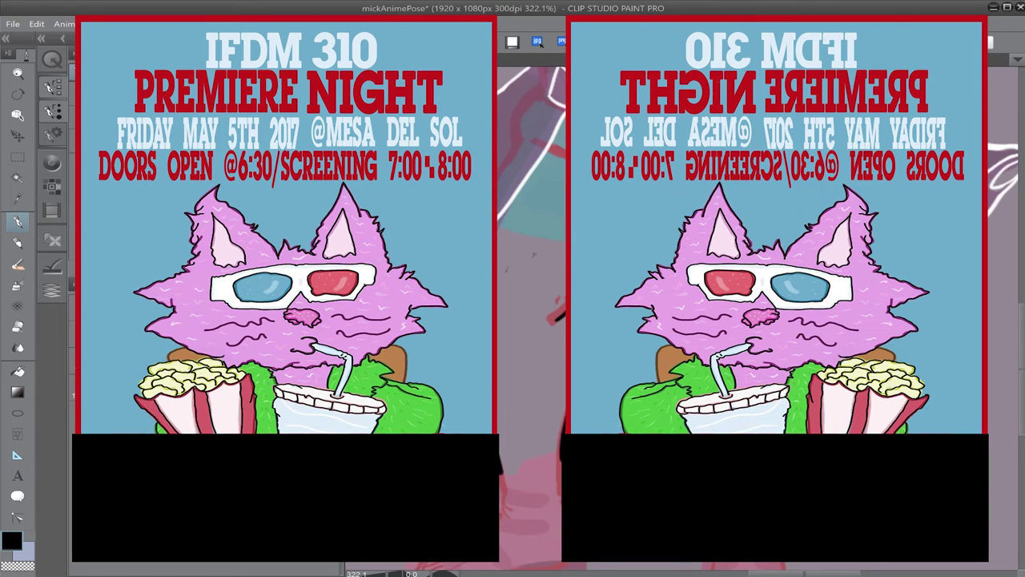
pyautogui.scroll(-7, 684, 320)
pyautogui.scroll(8, 684, 320)
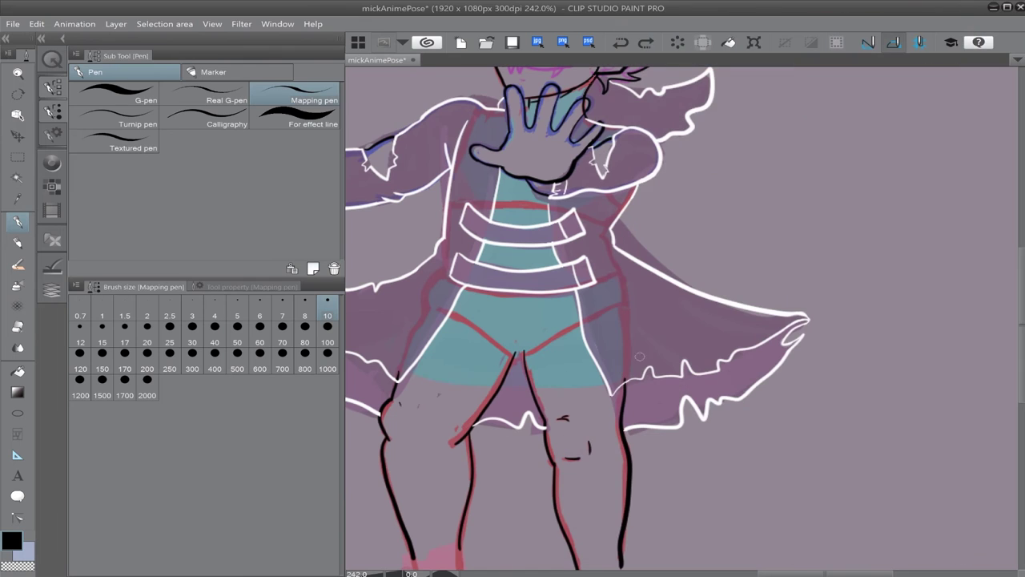
# Step: Ink the curved hem of the teal garment across both thighs in black with the Mapping pen at size 10
pyautogui.moveTo(386, 350); pyautogui.dragTo(647, 353)
pyautogui.scroll(3, 625, 287)
pyautogui.moveTo(476, 375)
pyautogui.mouseDown()
pyautogui.moveTo(465, 412)
pyautogui.moveTo(499, 411)
pyautogui.mouseUp()
pyautogui.scroll(11, 503, 397)
pyautogui.press('p')
pyautogui.scroll(-13, 517, 311)
pyautogui.scroll(-3, 517, 305)
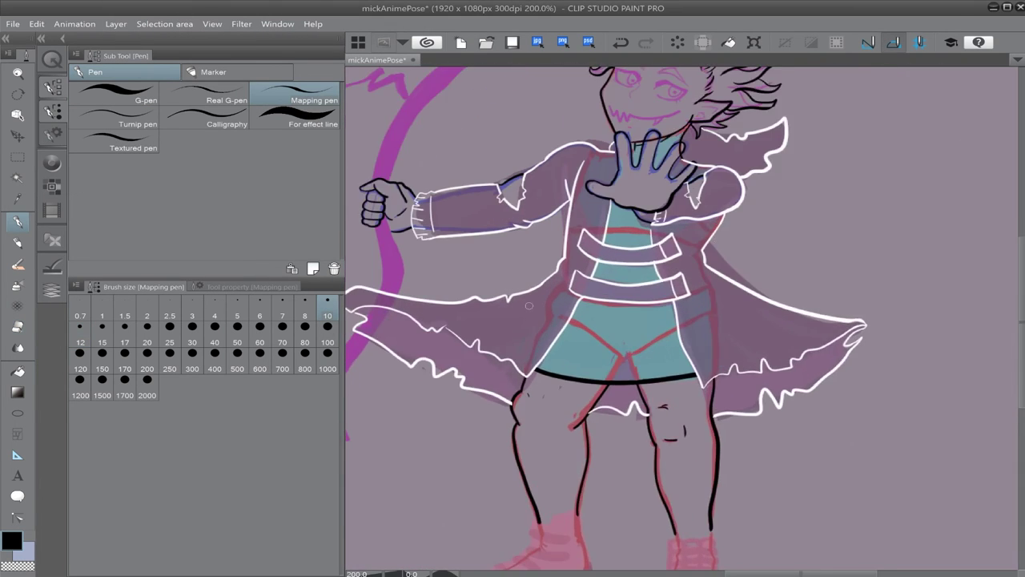
# Step: Open a gap in the black hem and ink a jagged tear there with the Mapping pen at size 5
pyautogui.scroll(4, 591, 398)
pyautogui.hotkey('ctrl', 'z')
pyautogui.scroll(3, 604, 403)
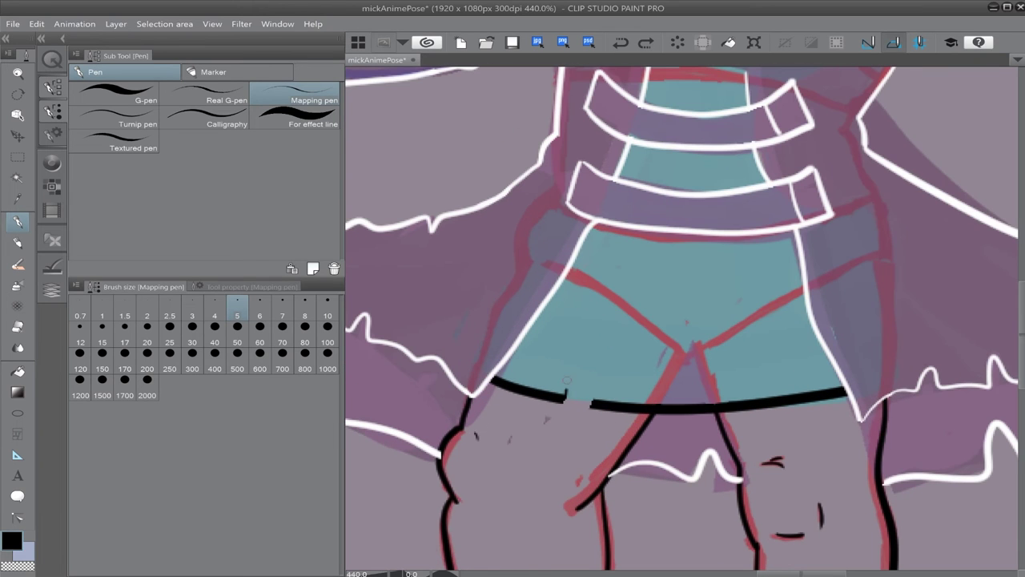
pyautogui.hotkey('ctrl', 'y')
pyautogui.scroll(3, 601, 353)
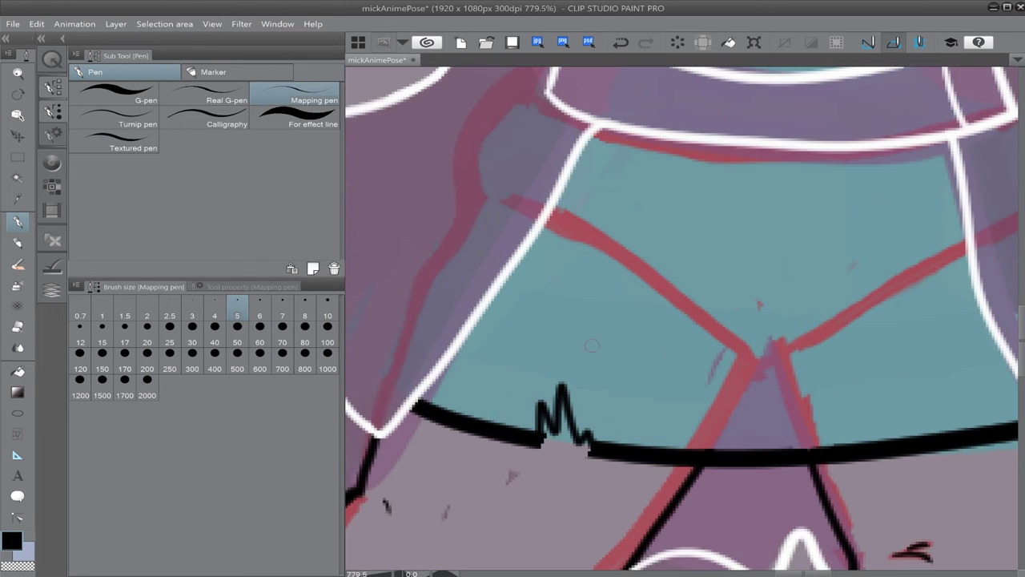
pyautogui.press('e')
pyautogui.hotkey('ctrl', '0')
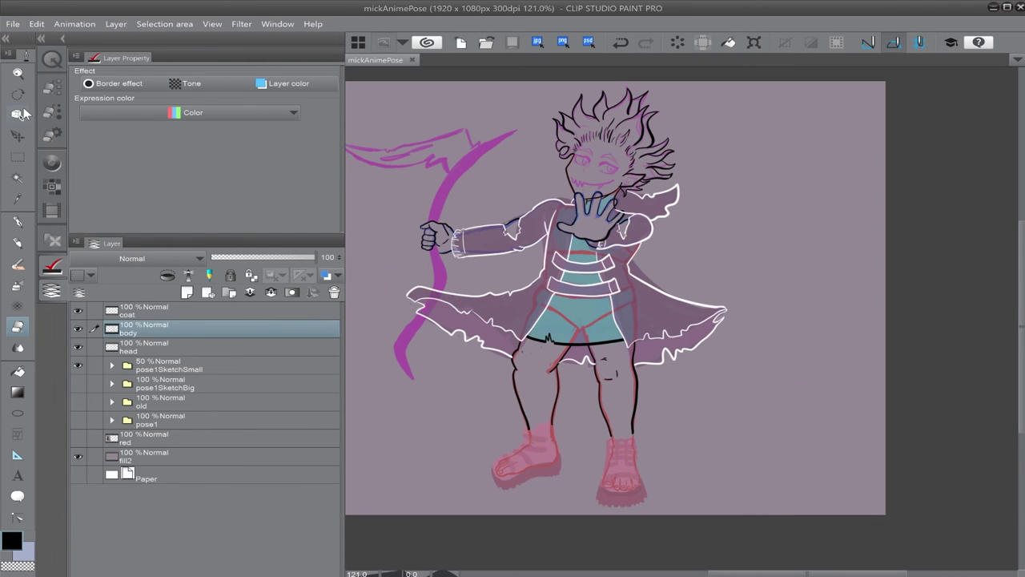
pyautogui.scroll(3, 662, 285)
pyautogui.moveTo(592, 352); pyautogui.dragTo(767, 249)
pyautogui.click(111, 419)
pyautogui.scroll(-3, 133, 471)
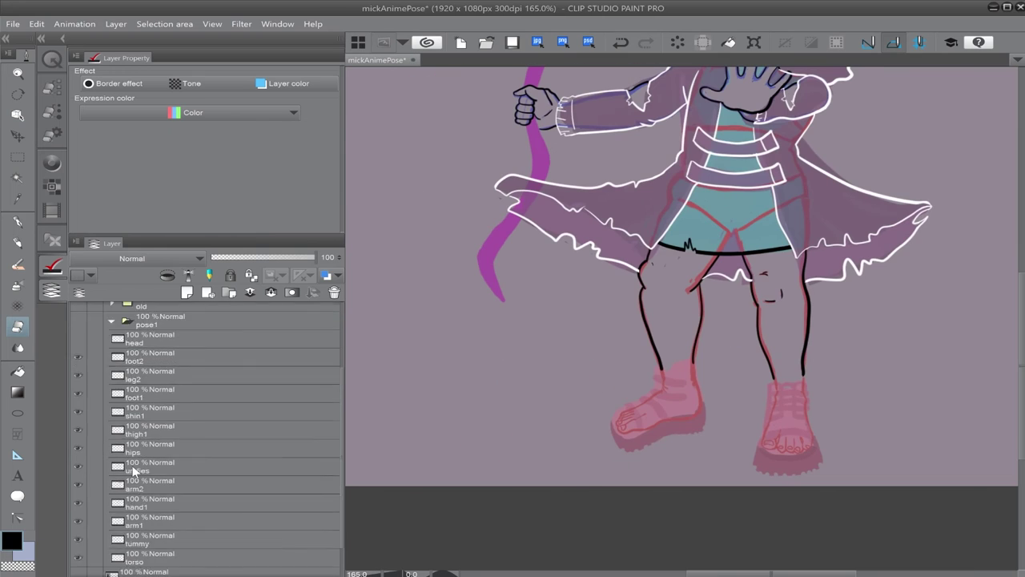
pyautogui.scroll(3, 134, 464)
pyautogui.click(113, 420)
# Step: Show the old folder with the bootSideRef and bootFrontRef reference photos
pyautogui.click(112, 401)
pyautogui.click(77, 401)
pyautogui.scroll(-3, 693, 362)
pyautogui.click(120, 418)
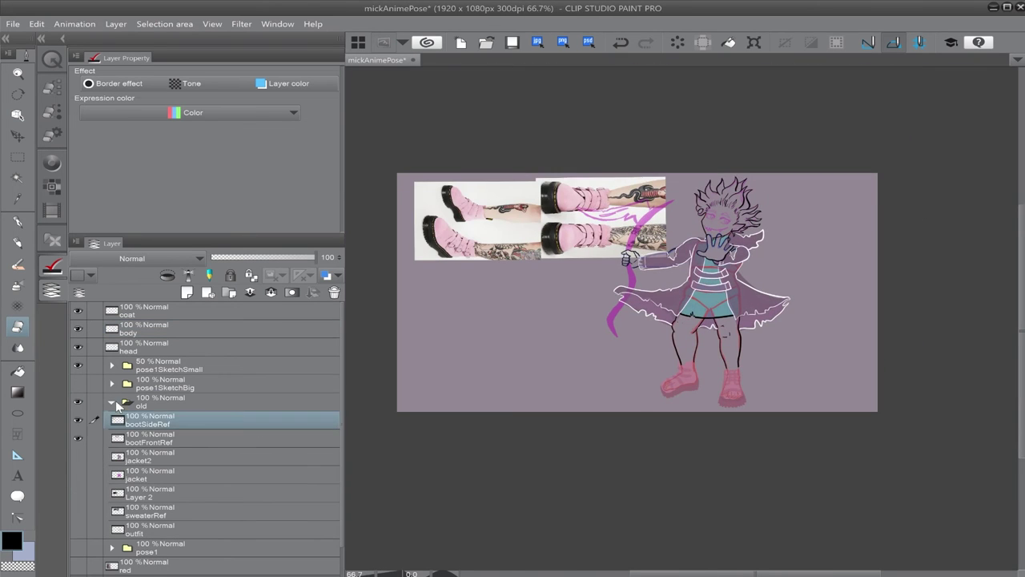
pyautogui.click(111, 402)
# Step: Rotate the boot reference photos upright and move them right beside the figure's feet
pyautogui.hotkey('ctrl', 't')
pyautogui.moveTo(717, 425); pyautogui.dragTo(690, 163)
pyautogui.click(539, 478)
pyautogui.press('k')
pyautogui.moveTo(748, 359); pyautogui.dragTo(853, 332)
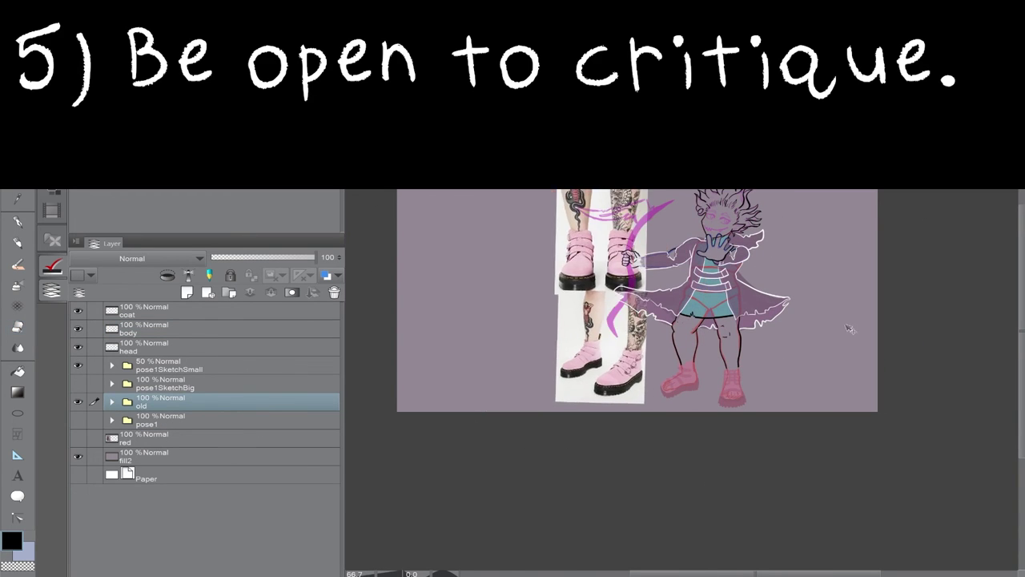
pyautogui.scroll(5, 703, 382)
pyautogui.scroll(2, 486, 443)
pyautogui.moveTo(484, 441); pyautogui.dragTo(736, 418)
pyautogui.scroll(-1, 808, 412)
pyautogui.moveTo(808, 412); pyautogui.dragTo(694, 444)
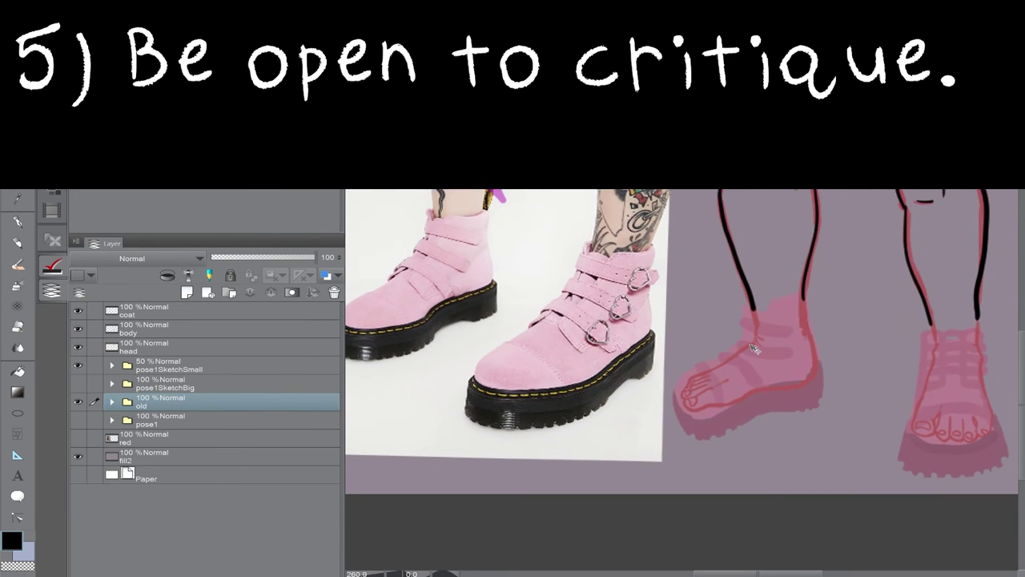
# Step: Set the Mapping pen to size 7 and add a new layer named voot1 above the coat layer
pyautogui.press('p')
pyautogui.scroll(1, 747, 346)
pyautogui.click(51, 110)
pyautogui.click(282, 309)
pyautogui.click(51, 287)
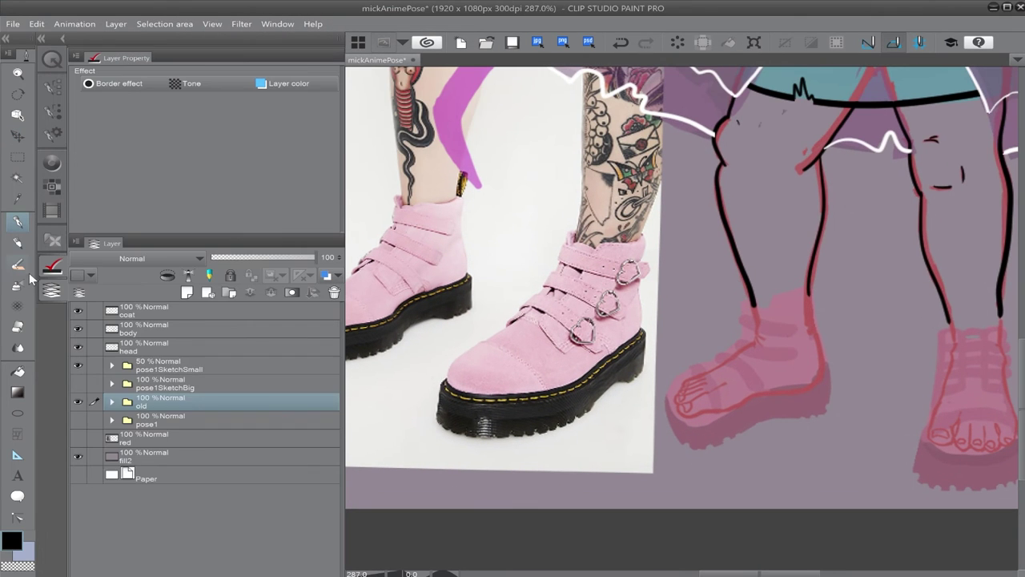
pyautogui.click(138, 314)
pyautogui.hotkey('ctrl', 'shift', 'n')
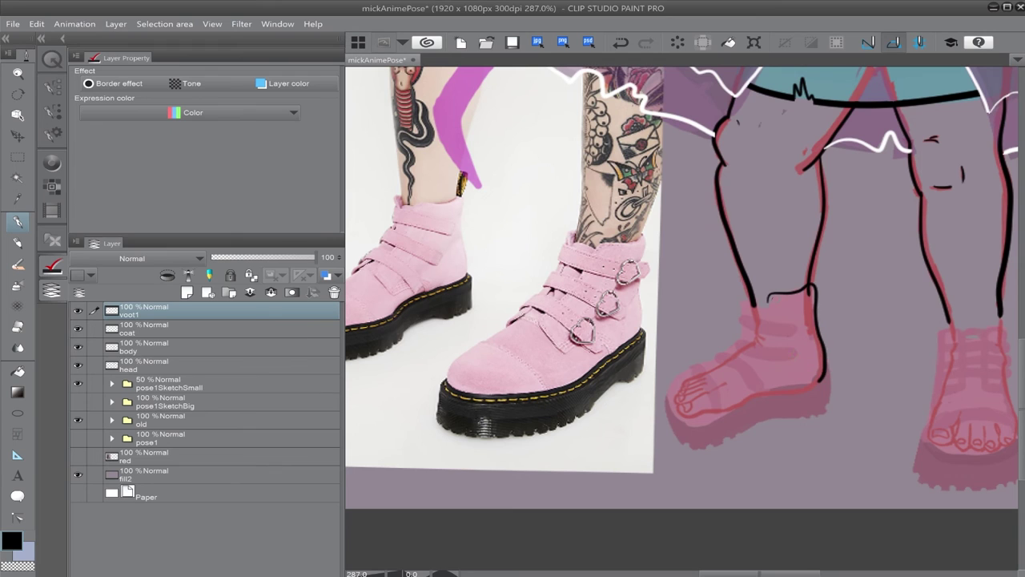
# Step: Ink the side-view boot's ankle panel with its collar, notched front edge and heel base, erasing stray strokes
pyautogui.press('p')
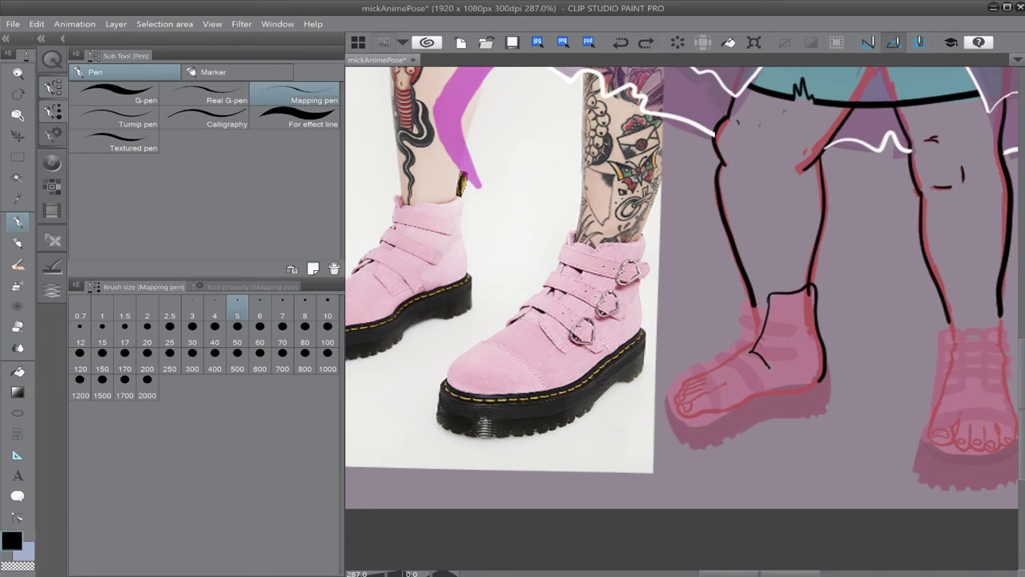
pyautogui.press('e')
pyautogui.moveTo(762, 374)
pyautogui.mouseDown()
pyautogui.moveTo(796, 382)
pyautogui.moveTo(785, 376)
pyautogui.moveTo(939, 336)
pyautogui.mouseUp()
pyautogui.press('p')
pyautogui.scroll(1, 810, 360)
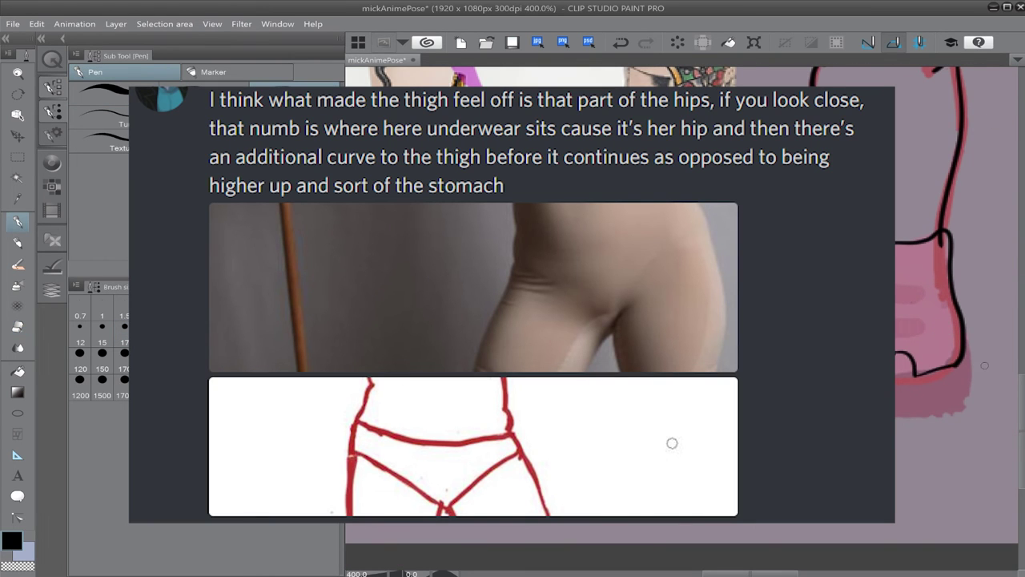
pyautogui.moveTo(984, 365); pyautogui.dragTo(1010, 380)
pyautogui.press('p')
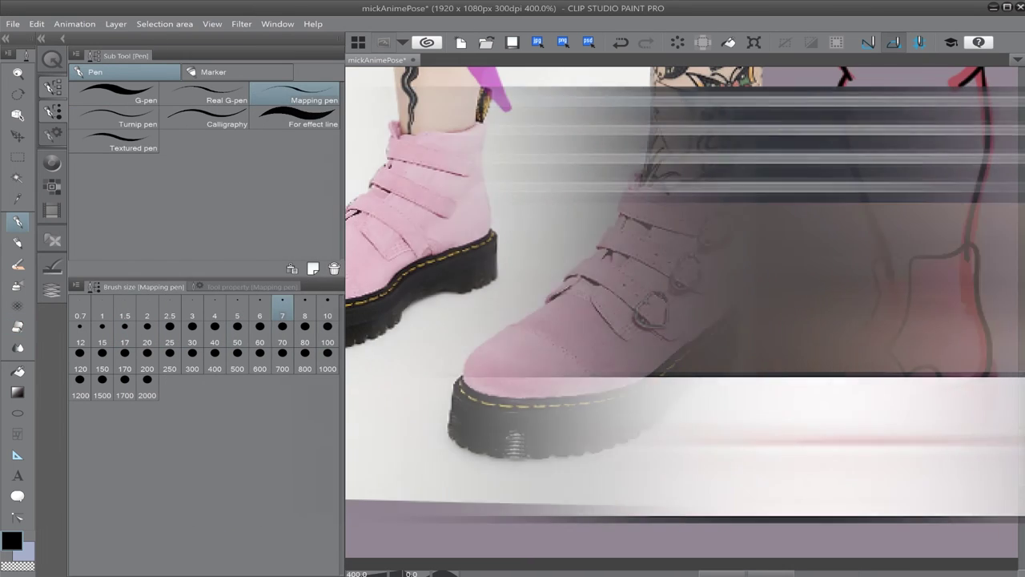
# Step: Ink the side-view boot's tongue, rounded toe and toe-cap seam with the Mapping pen at size 5
pyautogui.press('[')
pyautogui.press('[')
pyautogui.scroll(-4, 797, 310)
pyautogui.scroll(3, 799, 309)
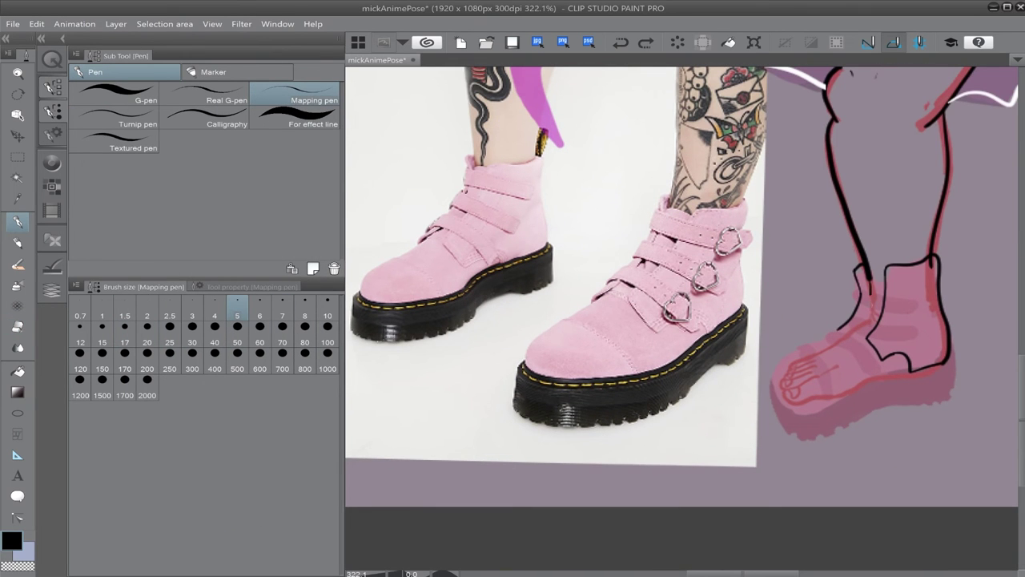
pyautogui.moveTo(871, 280); pyautogui.dragTo(885, 279)
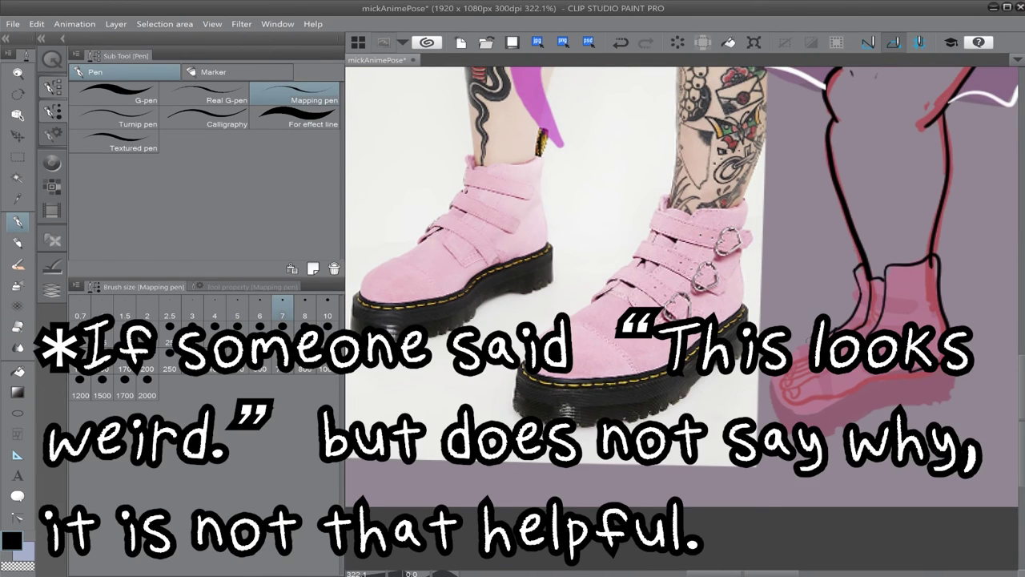
pyautogui.click(237, 308)
pyautogui.moveTo(897, 328); pyautogui.dragTo(882, 331)
pyautogui.moveTo(803, 351); pyautogui.dragTo(817, 396)
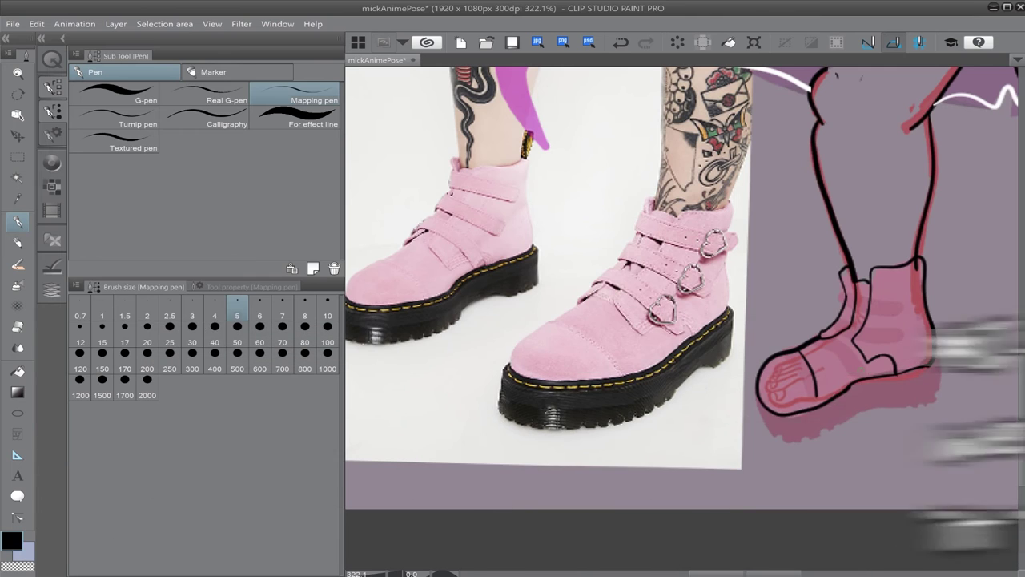
# Step: Erase the lower outline beneath the side-view boot's toe cap
pyautogui.press('e')
pyautogui.press('p')
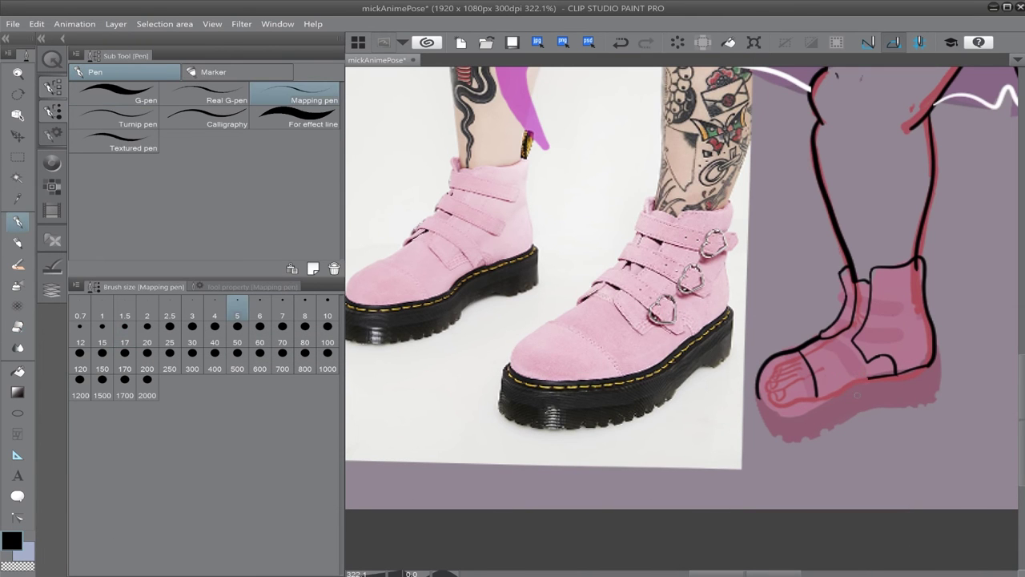
pyautogui.press('e')
pyautogui.scroll(1, 815, 411)
pyautogui.moveTo(772, 413); pyautogui.dragTo(836, 402)
pyautogui.press('p')
# Step: Try to ink the lower outline of the boot's toe around to the arch, and undo the strokes
pyautogui.scroll(3, 836, 409)
pyautogui.moveTo(654, 345)
pyautogui.mouseDown()
pyautogui.moveTo(681, 402)
pyautogui.moveTo(856, 372)
pyautogui.mouseUp()
pyautogui.hotkey('ctrl', 'z')
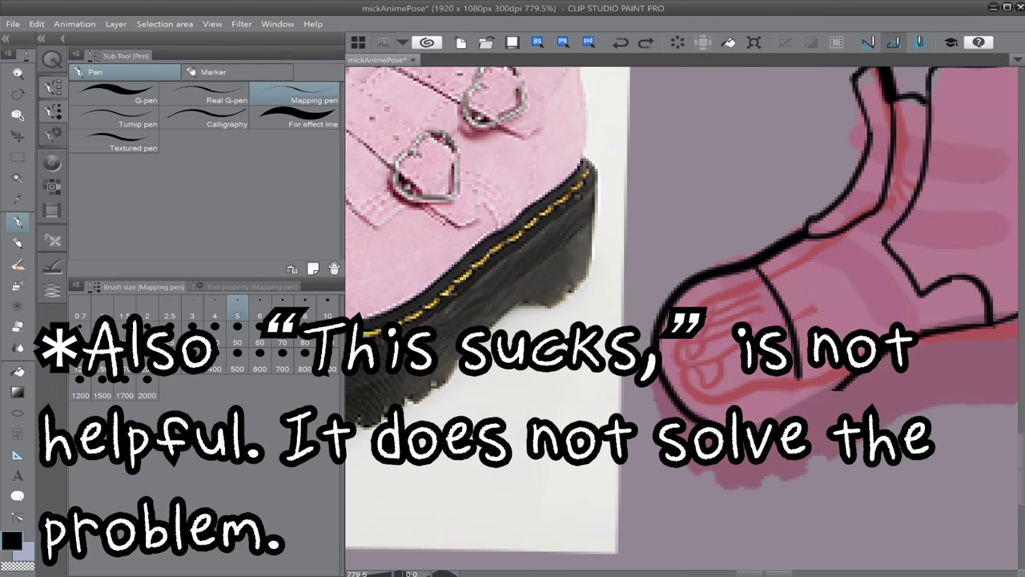
pyautogui.scroll(-15, 672, 339)
pyautogui.scroll(15, 684, 343)
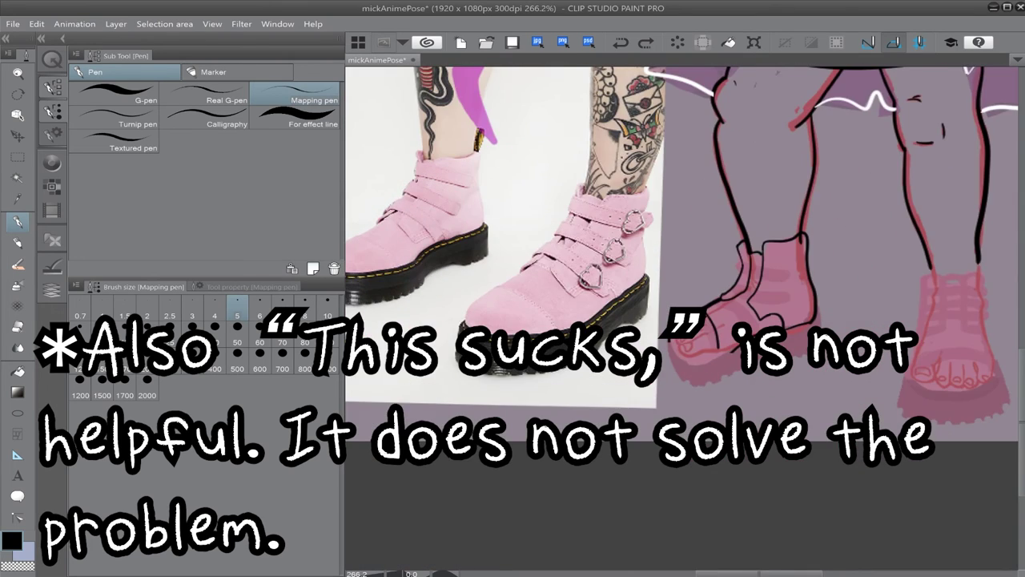
pyautogui.hotkey('ctrl', 'z')
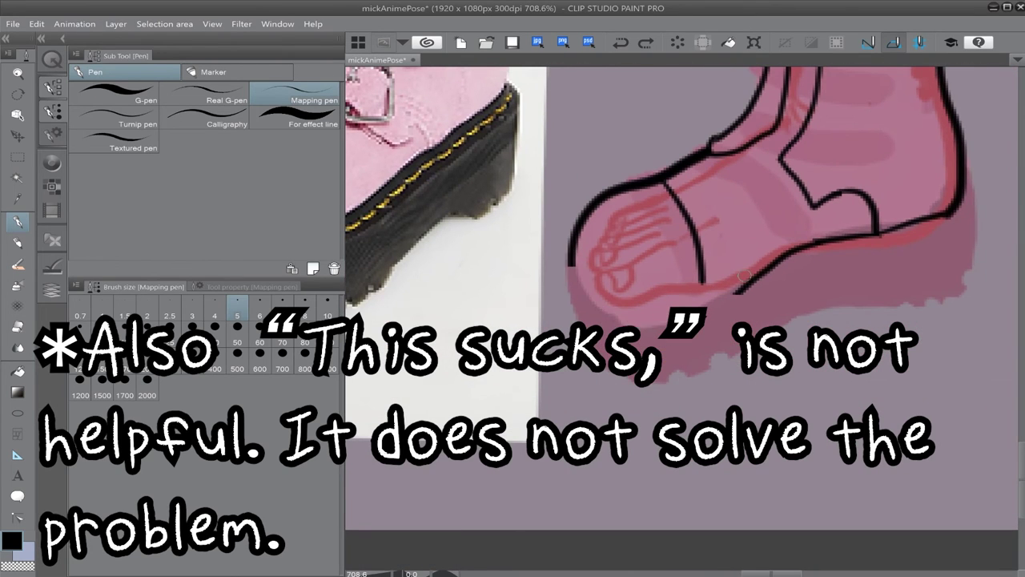
pyautogui.hotkey('ctrl', 'z')
pyautogui.hotkey('ctrl', 'z')
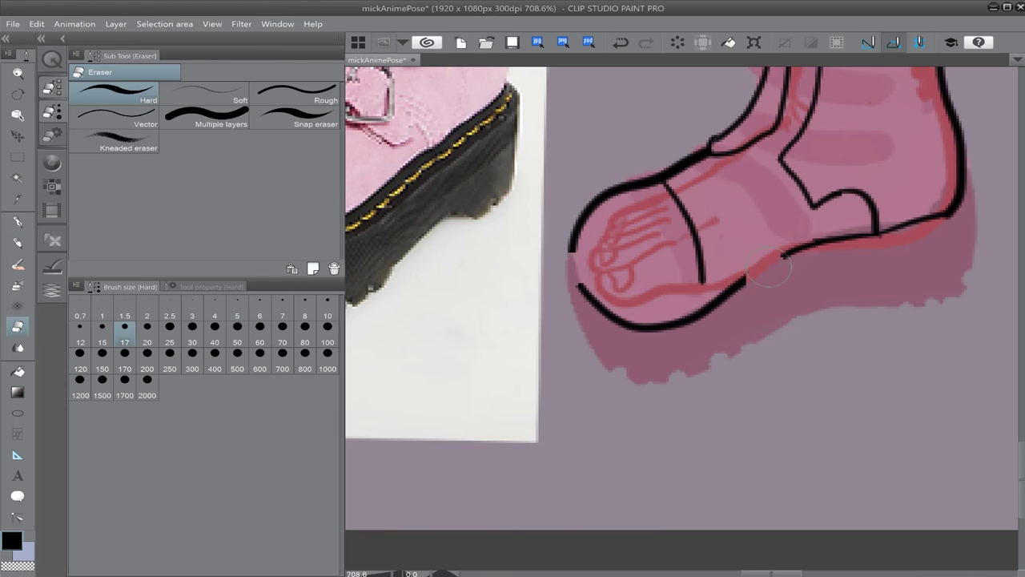
# Step: Erase the boot's lower edge under the arch and re-ink it smoothly from the toe to the curved heel patch
pyautogui.press('e')
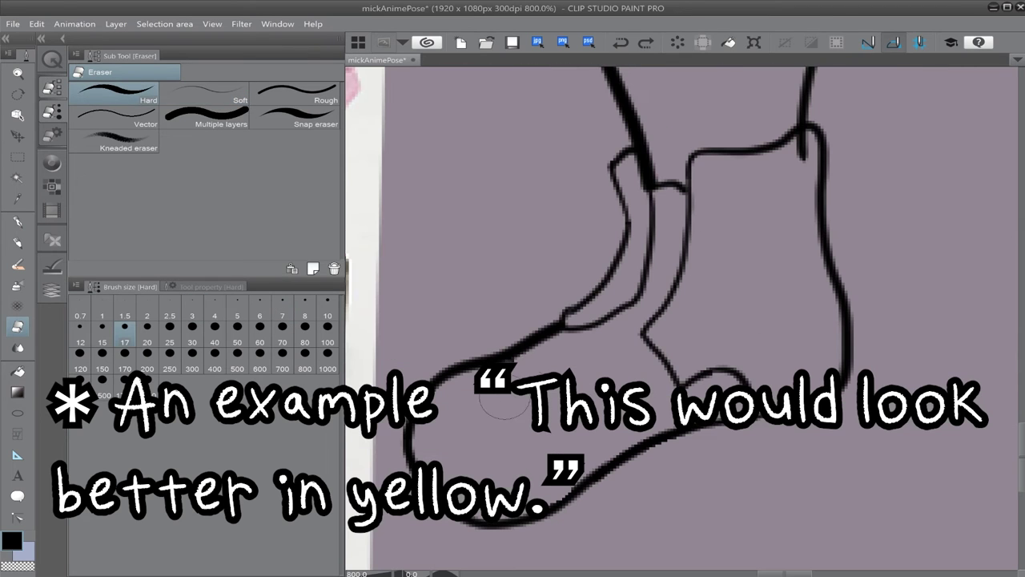
pyautogui.press('p')
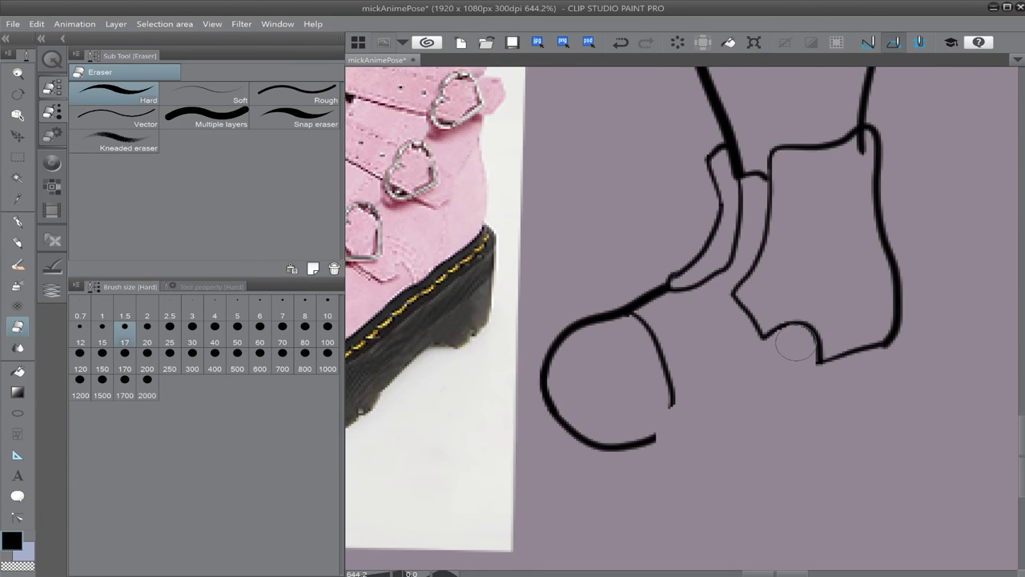
pyautogui.press('p')
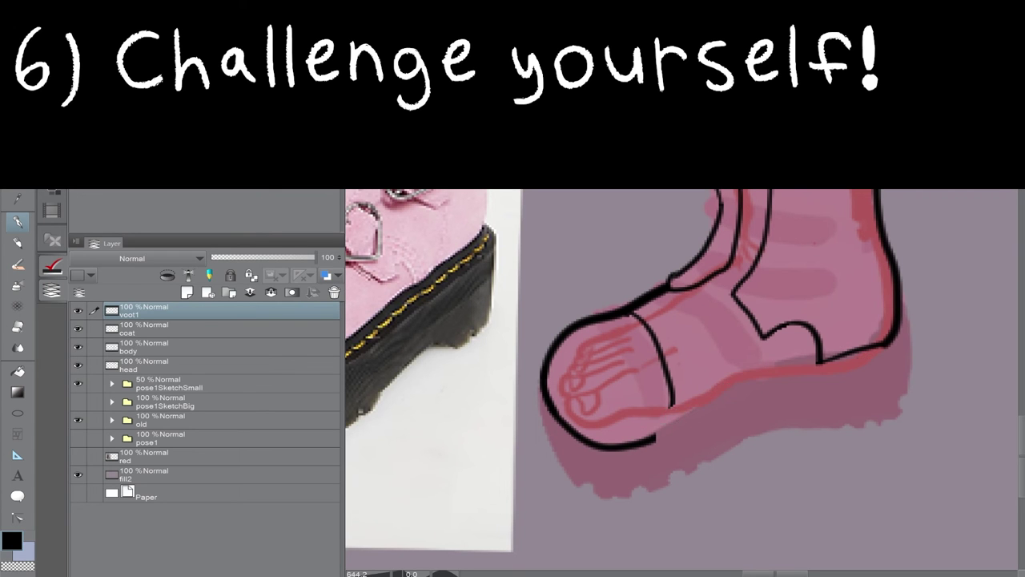
pyautogui.click(51, 290)
pyautogui.click(258, 300)
pyautogui.moveTo(655, 438); pyautogui.dragTo(810, 366)
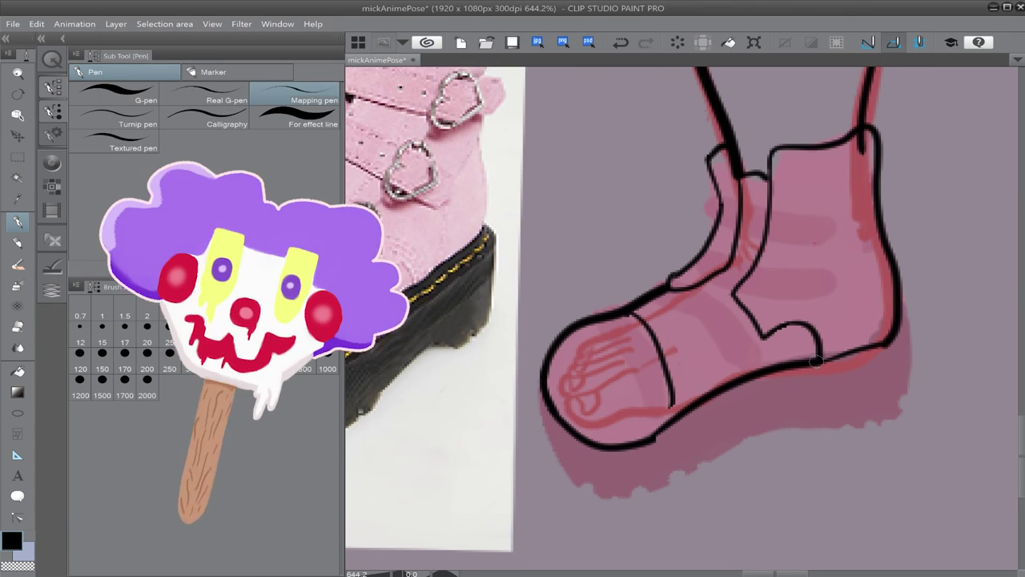
pyautogui.press('e')
pyautogui.press('p')
pyautogui.moveTo(650, 442); pyautogui.dragTo(671, 426)
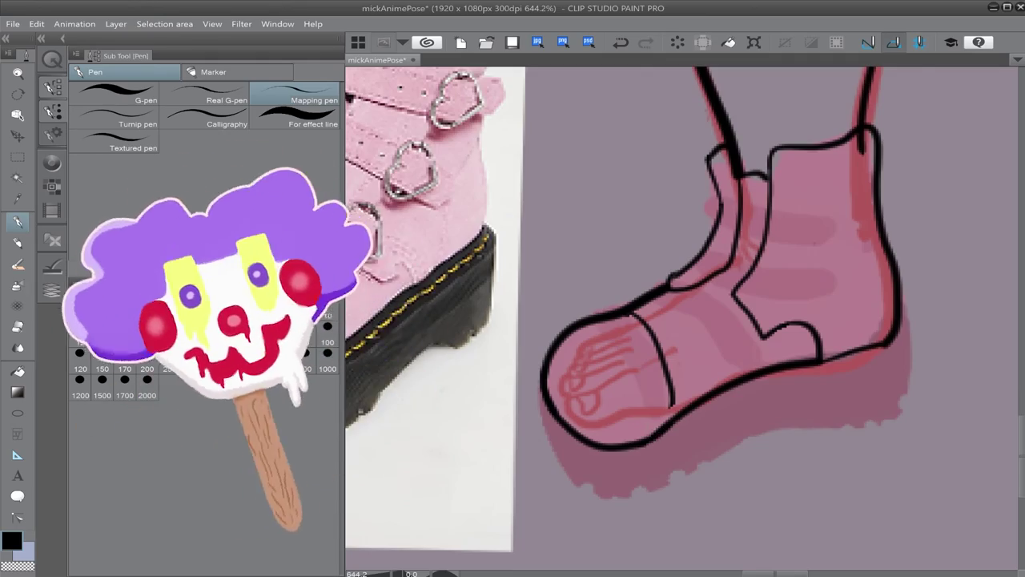
# Step: Try to ink the platform sole's edges at the heel and toe of the side-view boot, and undo them
pyautogui.scroll(-4, 952, 135)
pyautogui.scroll(-5, 679, 373)
pyautogui.scroll(7, 870, 288)
pyautogui.moveTo(754, 319); pyautogui.dragTo(760, 386)
pyautogui.moveTo(480, 382); pyautogui.dragTo(486, 420)
pyautogui.hotkey('ctrl', 'z')
pyautogui.hotkey('ctrl', 'z')
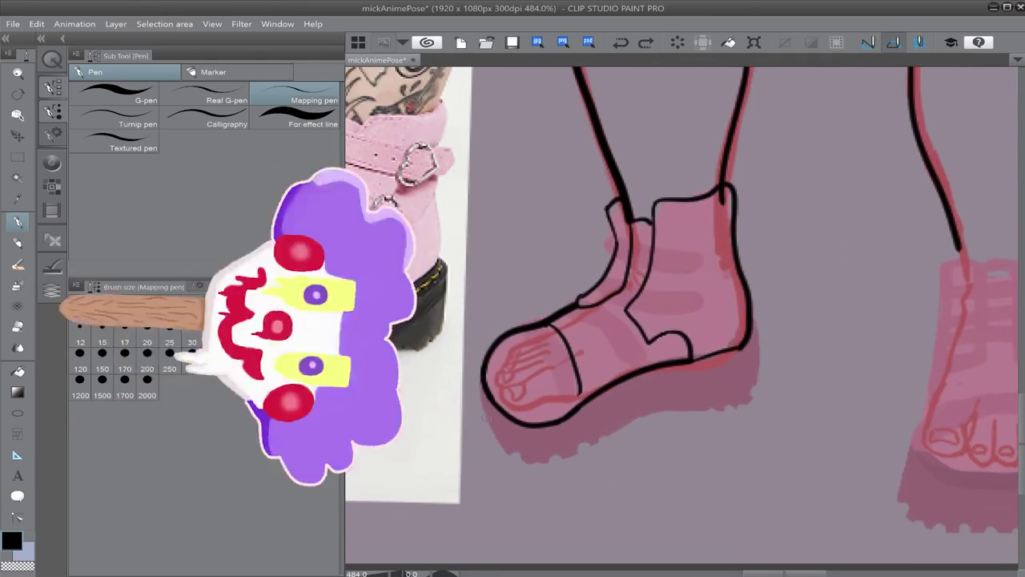
pyautogui.scroll(-7, 793, 308)
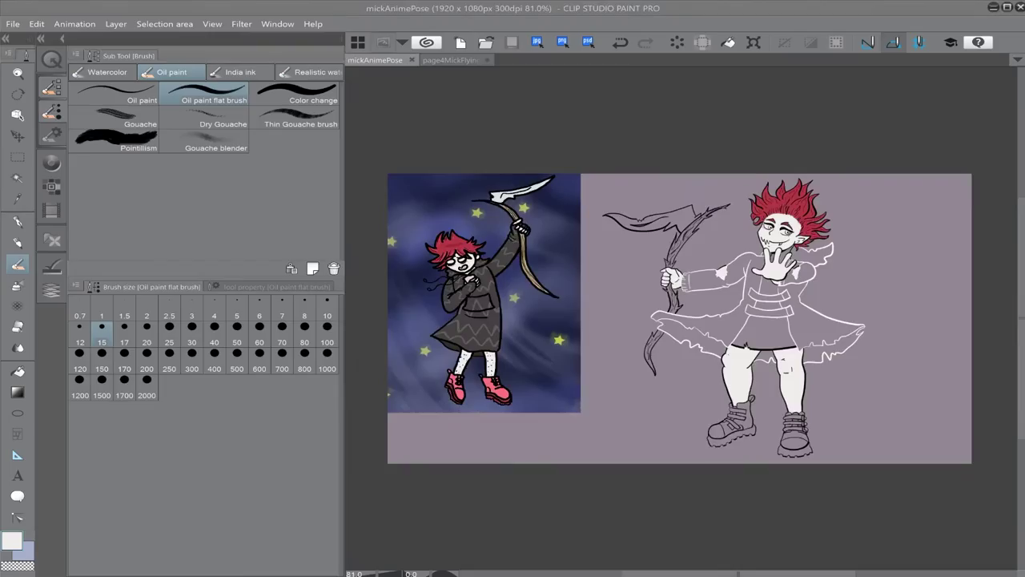
# Step: Erase the dark purple spill below the coat's torn hem with the Soft eraser at size 7
pyautogui.scroll(4, 696, 256)
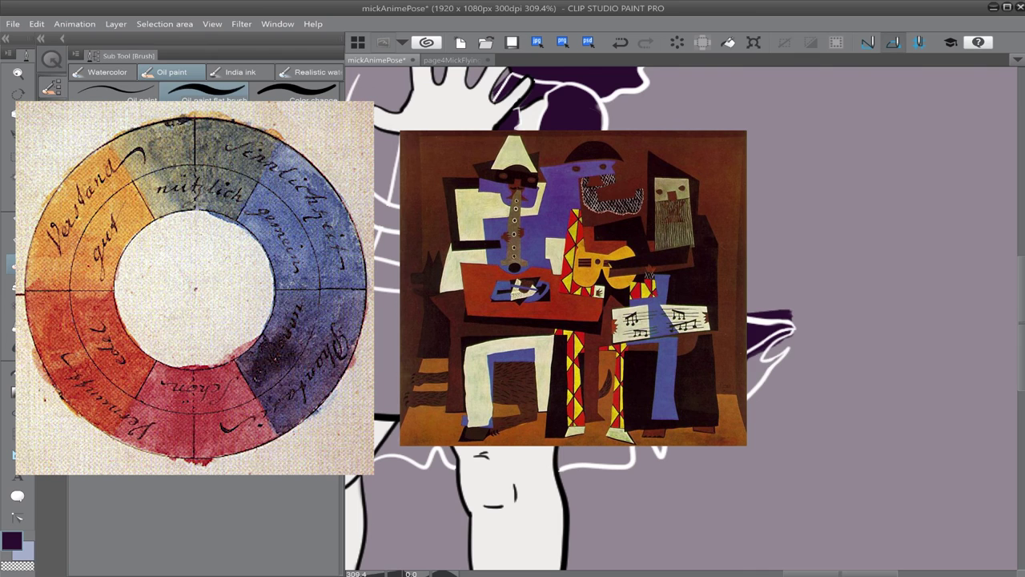
pyautogui.press('e')
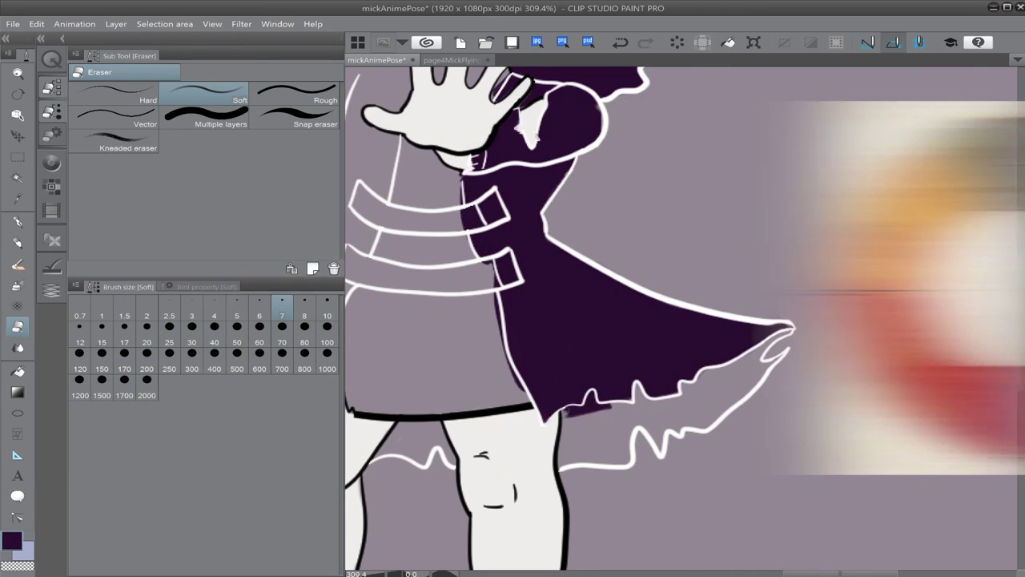
pyautogui.moveTo(564, 414); pyautogui.dragTo(611, 404)
pyautogui.scroll(-4, 791, 340)
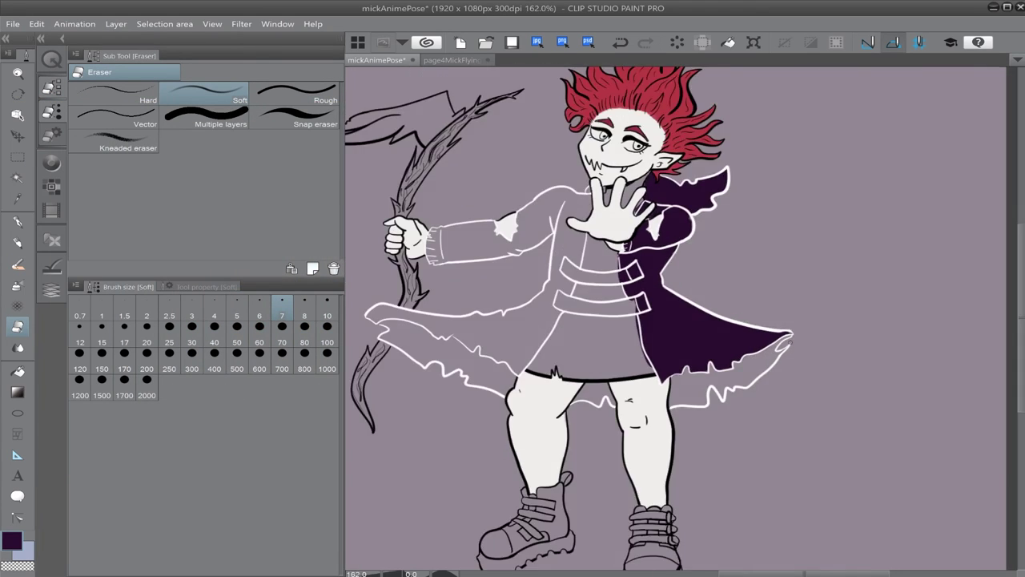
pyautogui.scroll(4, 791, 348)
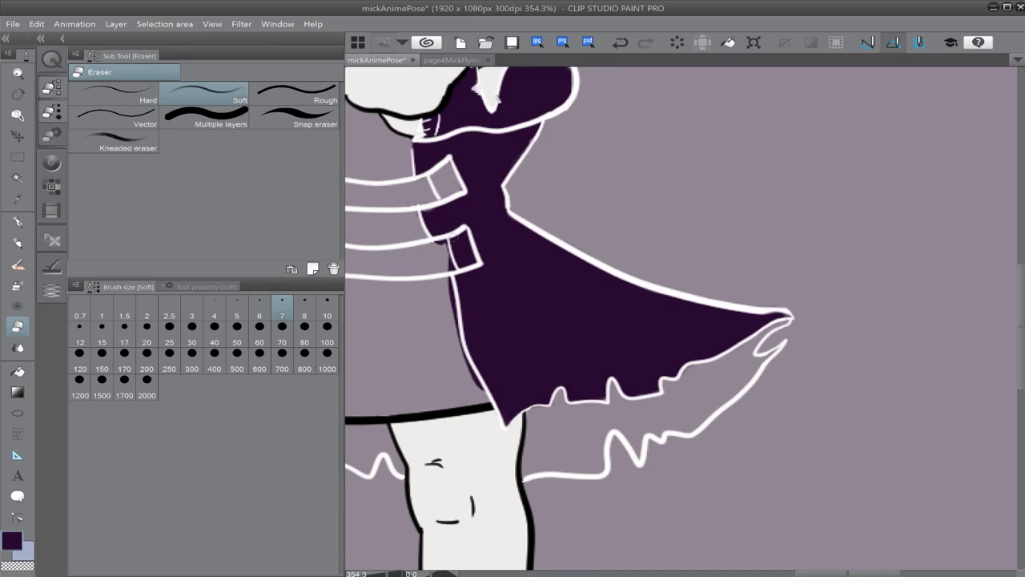